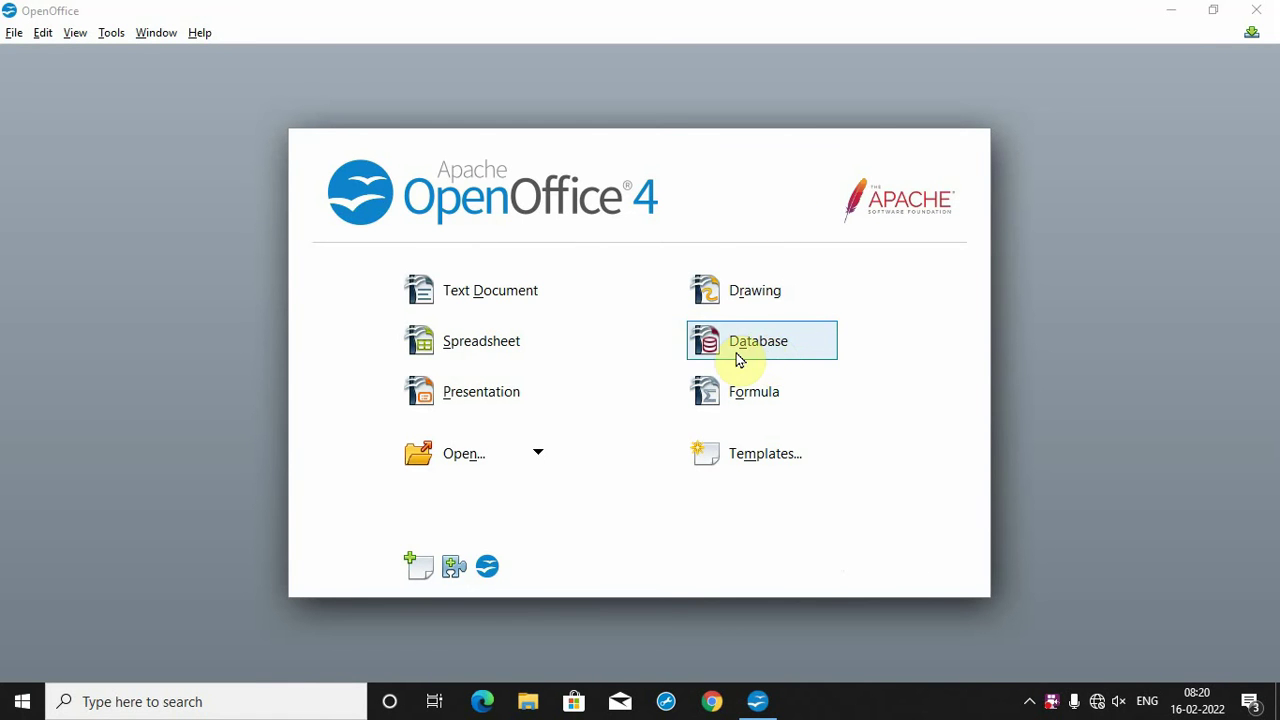
Step: Start a new database in the Database Wizard and choose to connect to an existing database of type Spreadsheet
click(757, 351)
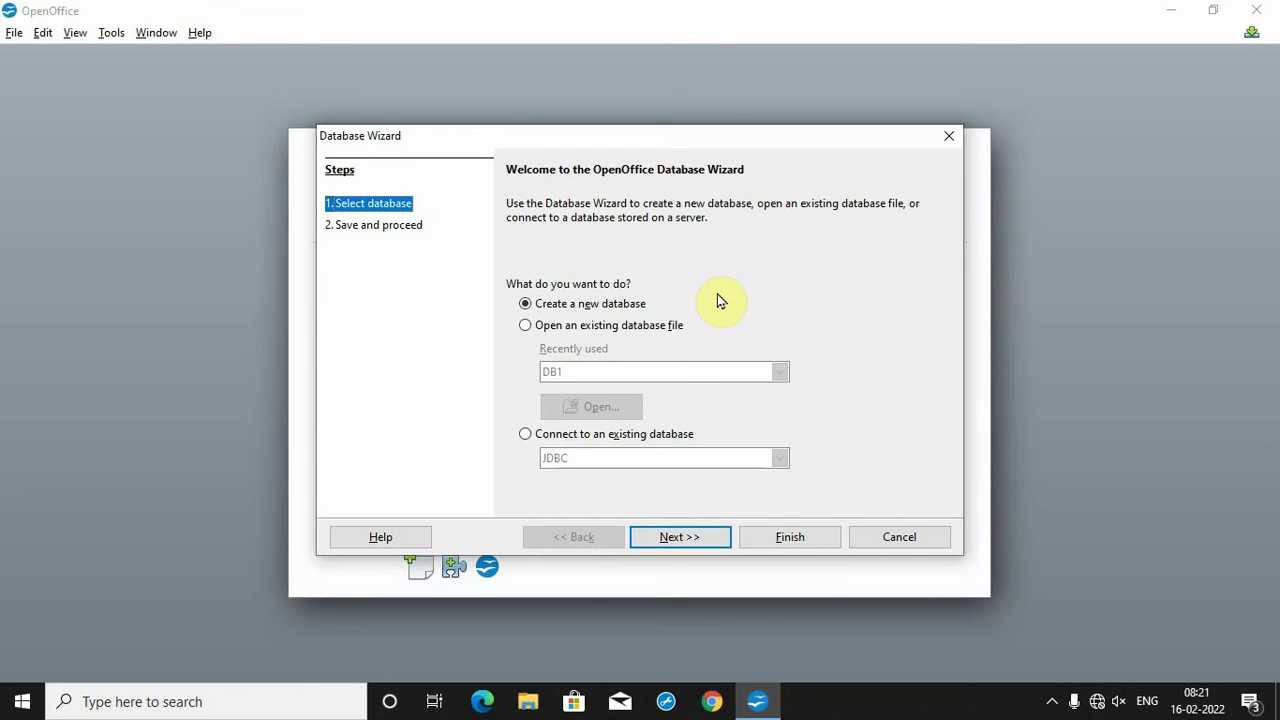
click(524, 330)
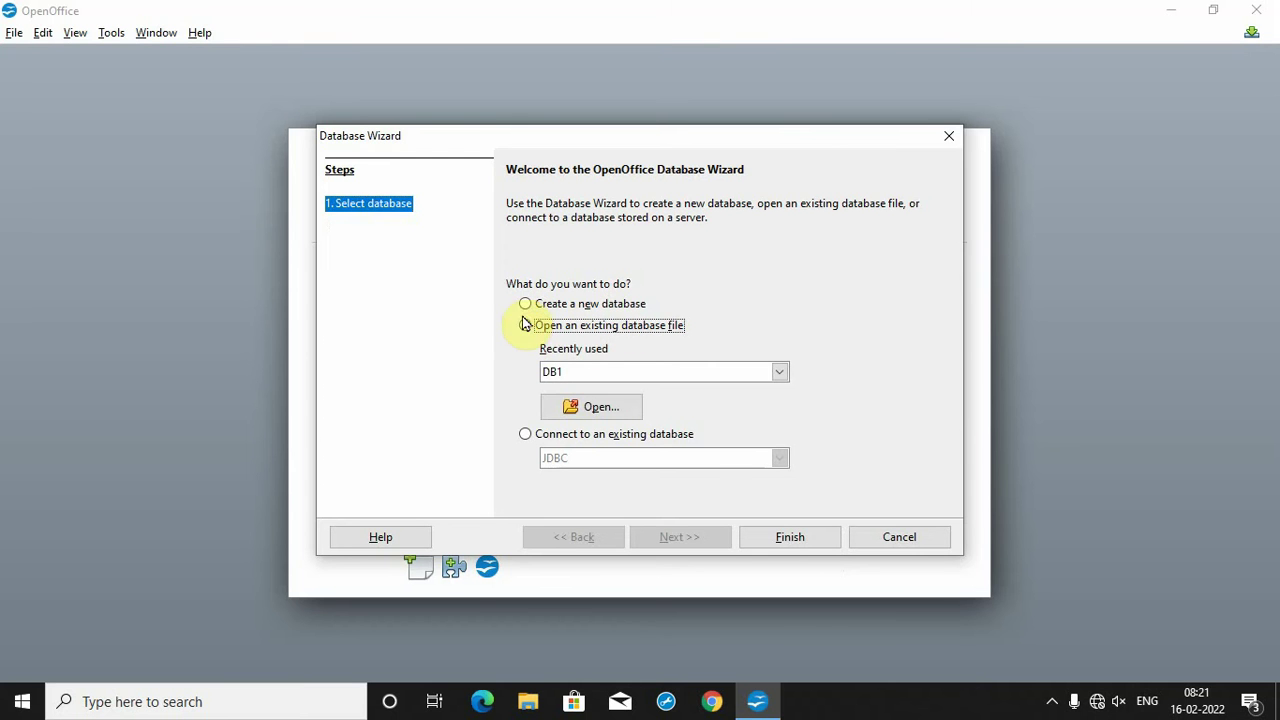
click(525, 304)
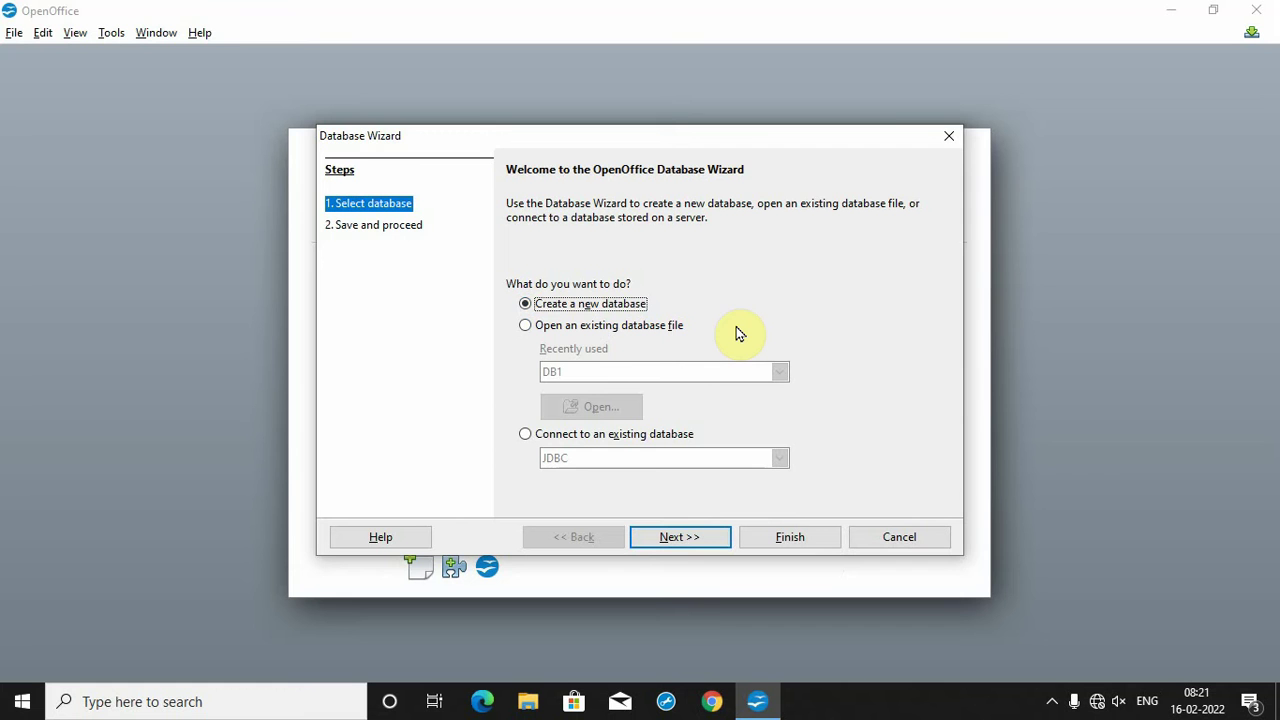
click(525, 327)
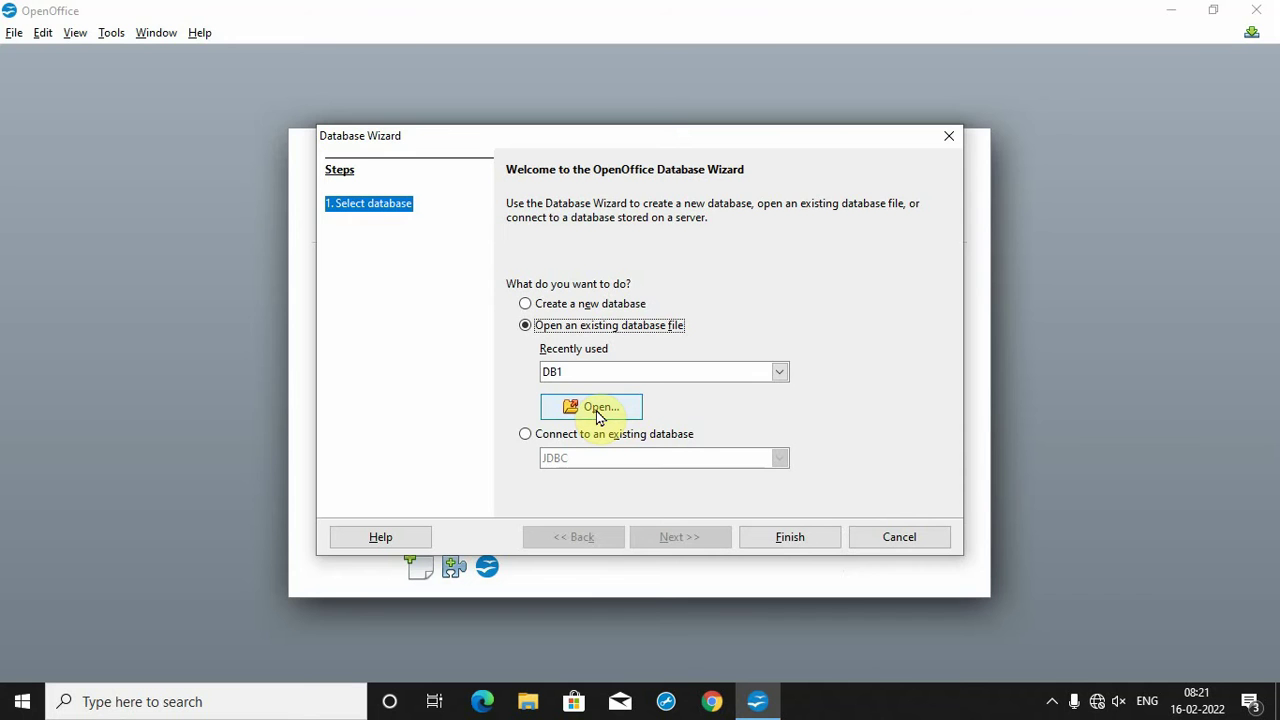
click(525, 436)
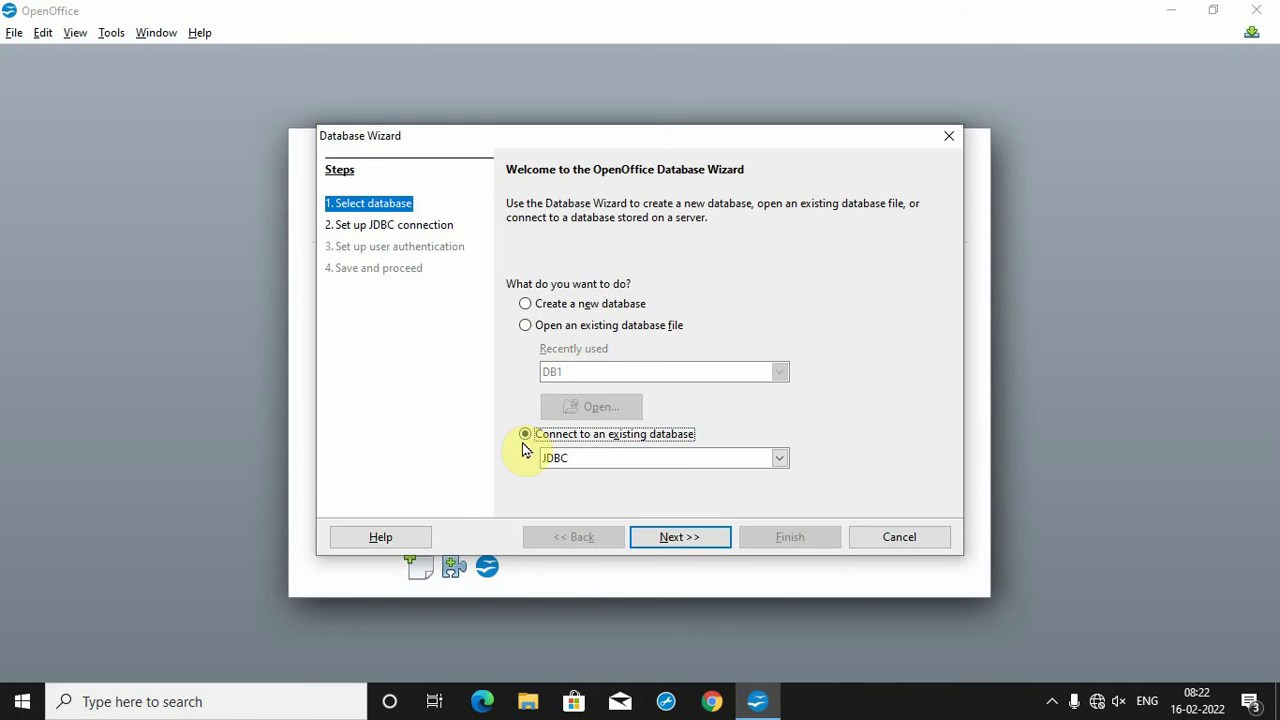
click(780, 458)
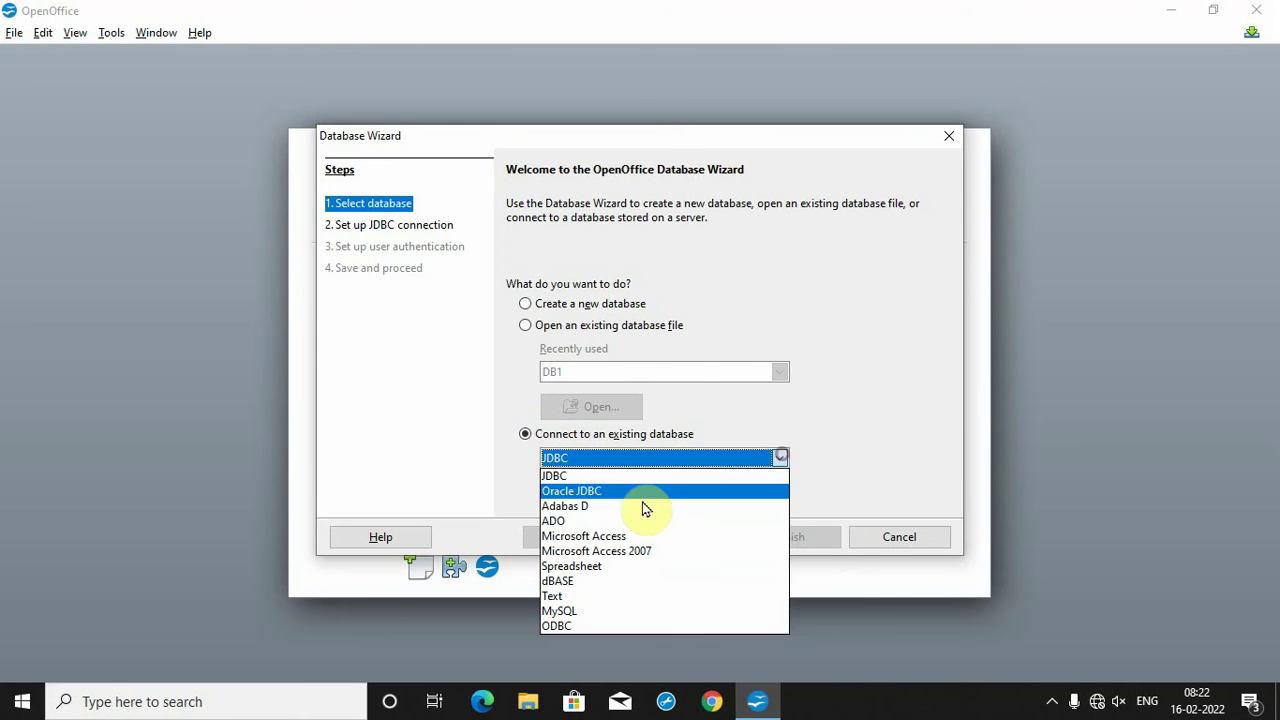
click(585, 568)
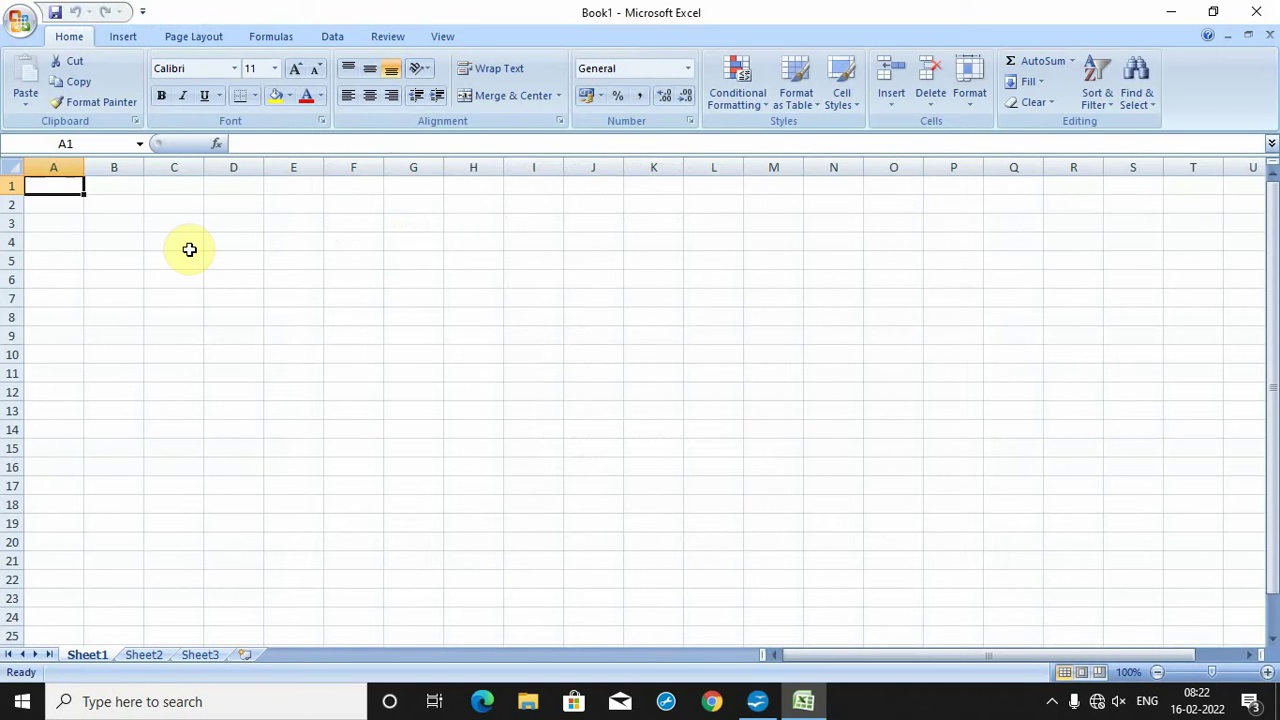
Step: In a blank Excel workbook, build a table with headers ROLLNO and NAME, roll numbers 1 to 5 and names A to E
text(ROLLN)
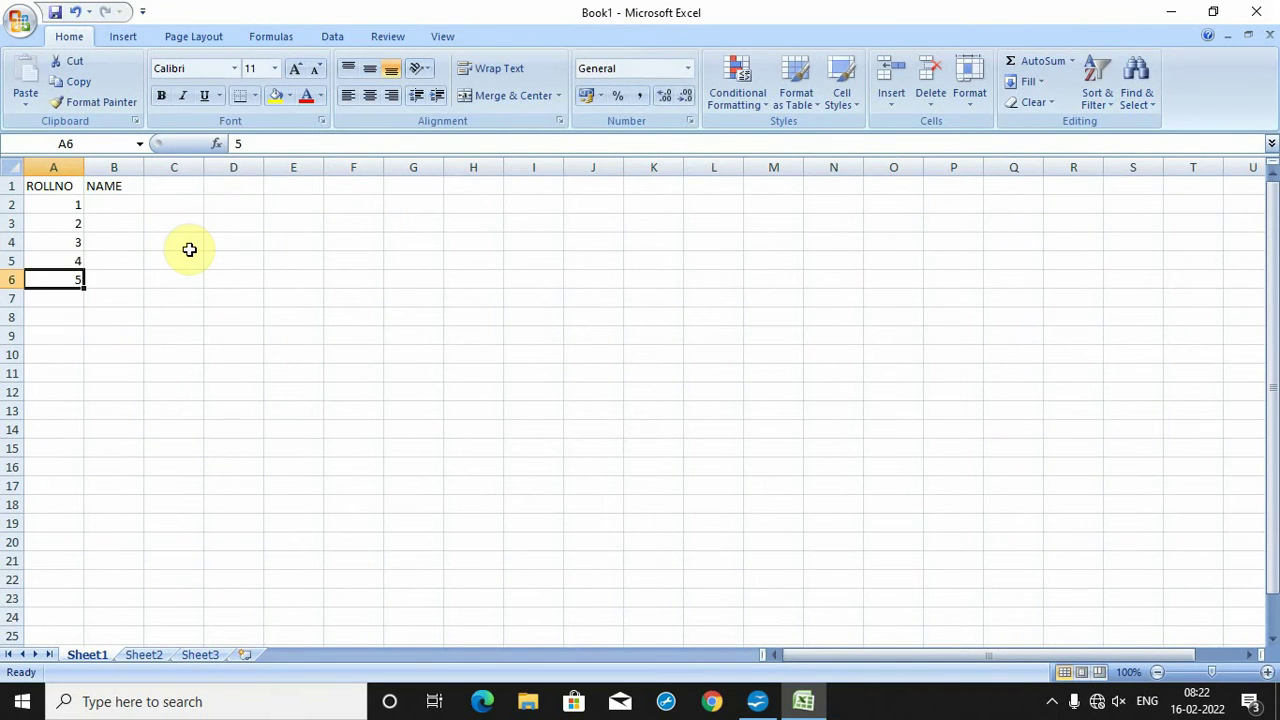
key(Up)
key(Up)
key(Up)
key(Up)
key(Right)
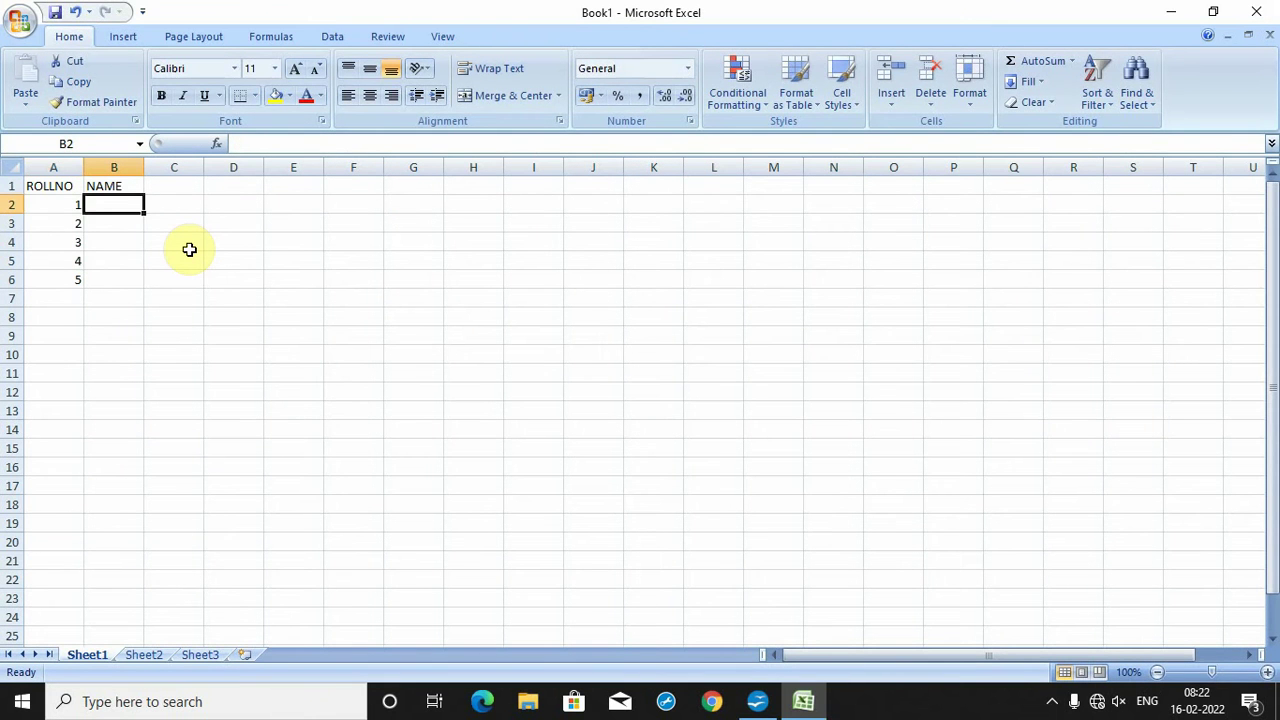
text(A)
key(Return)
text(B)
key(Return)
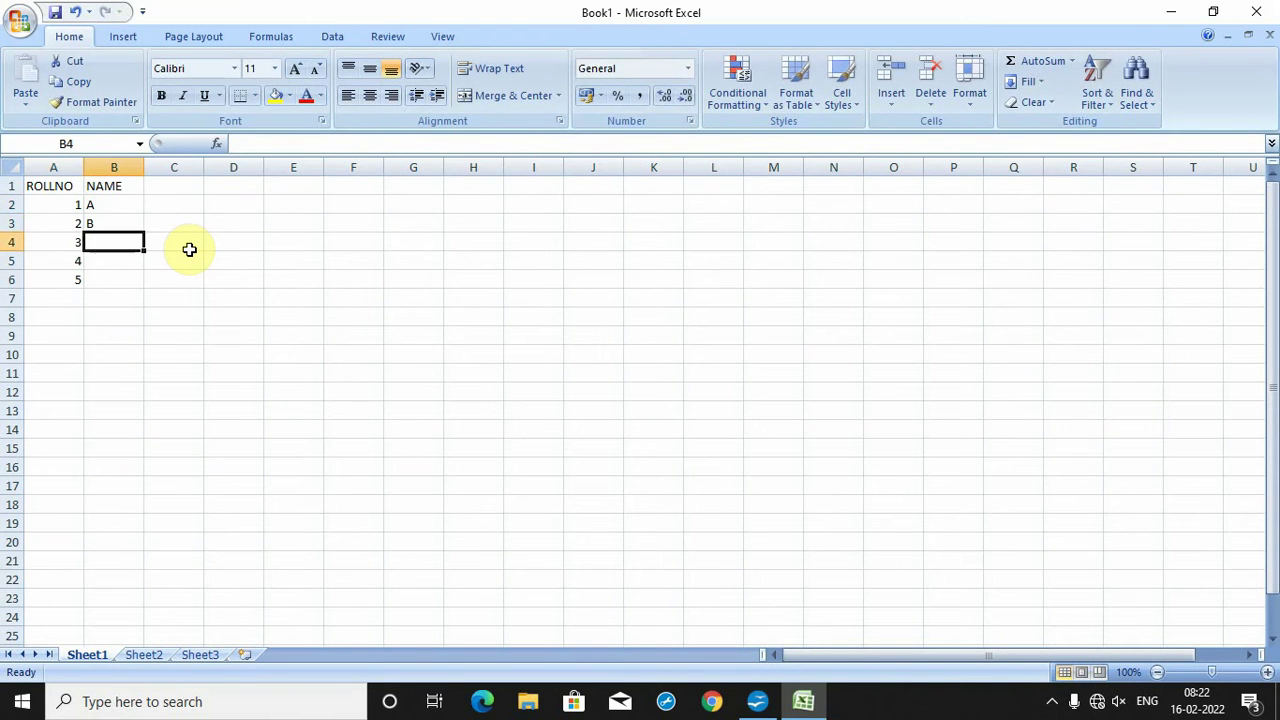
text(C)
key(Return)
text(D)
key(Return)
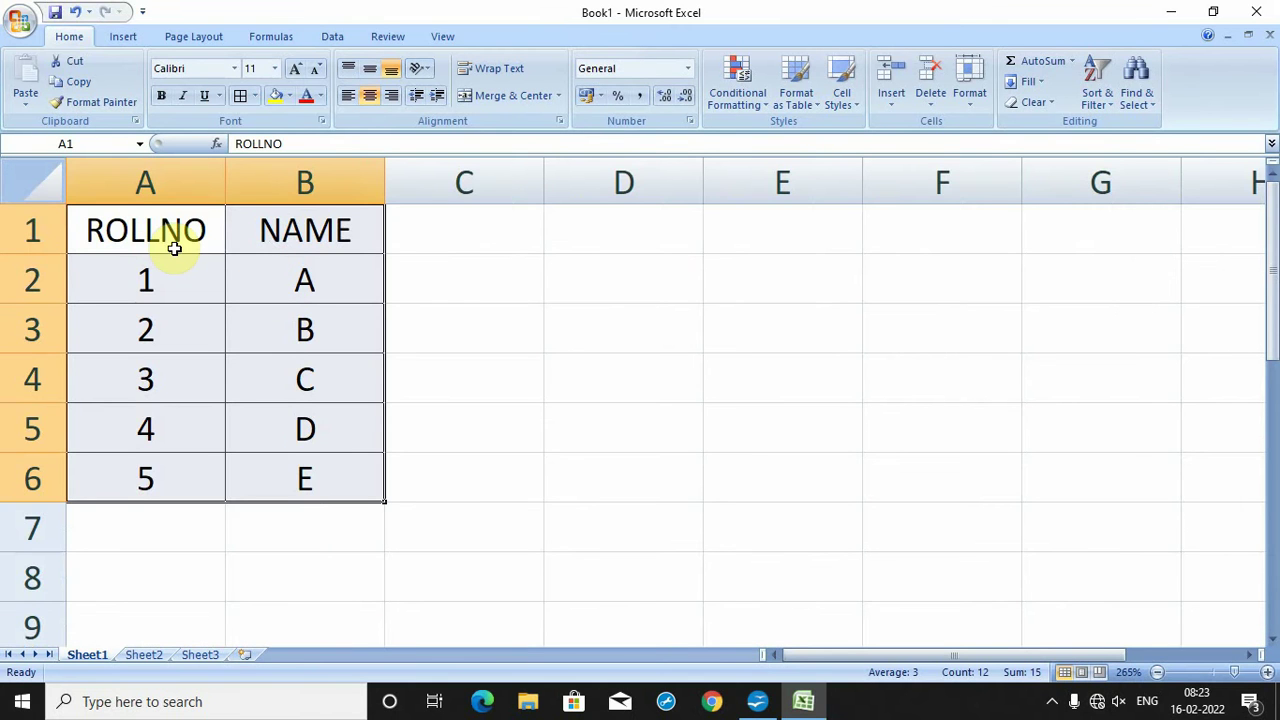
click(140, 275)
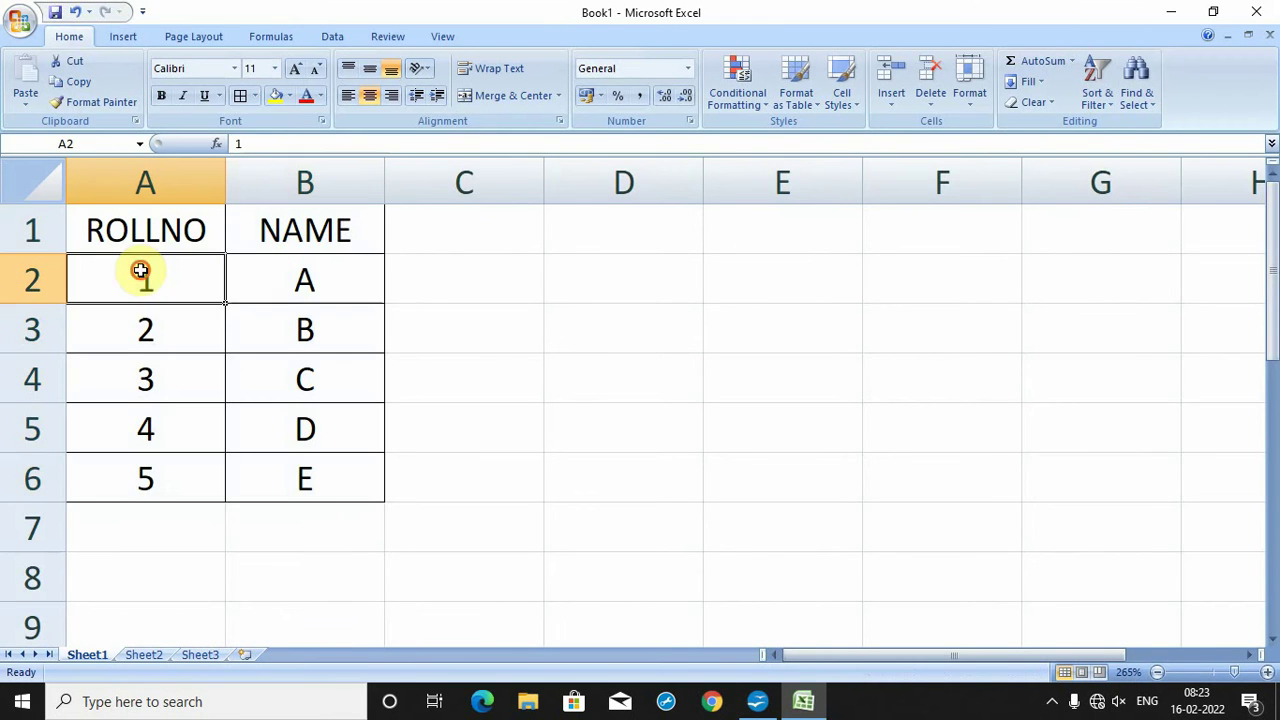
click(292, 284)
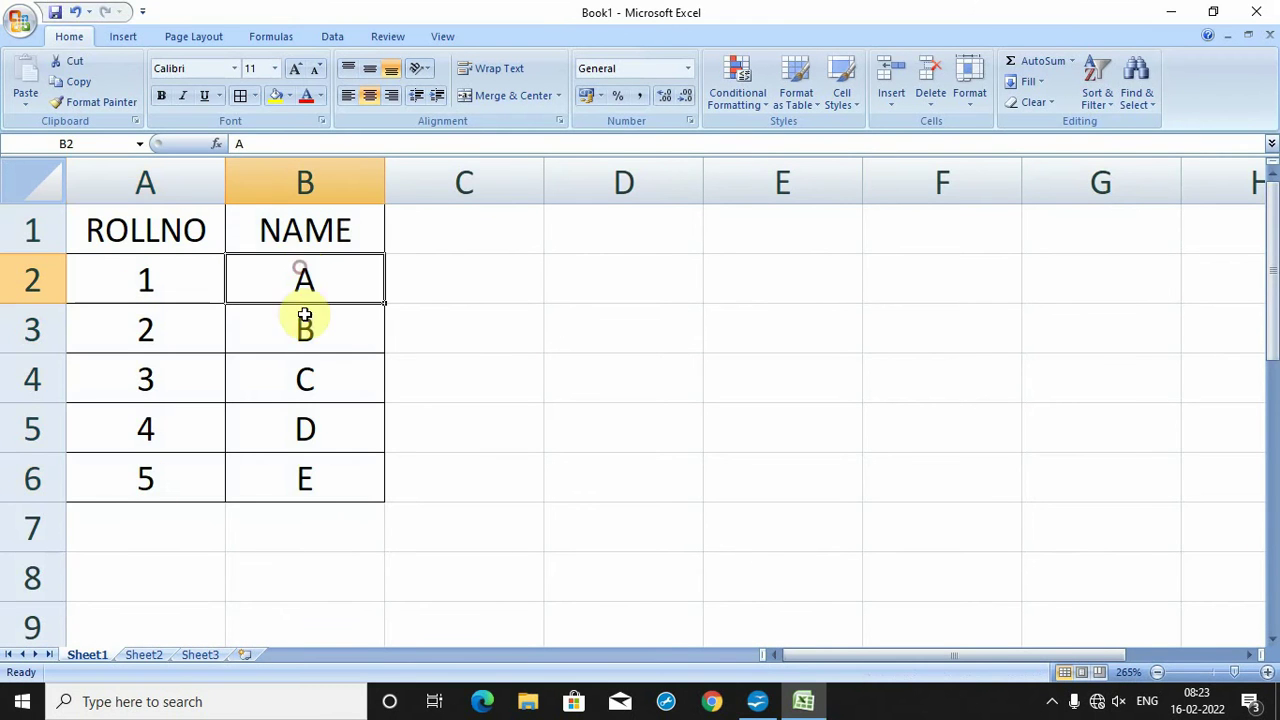
click(290, 497)
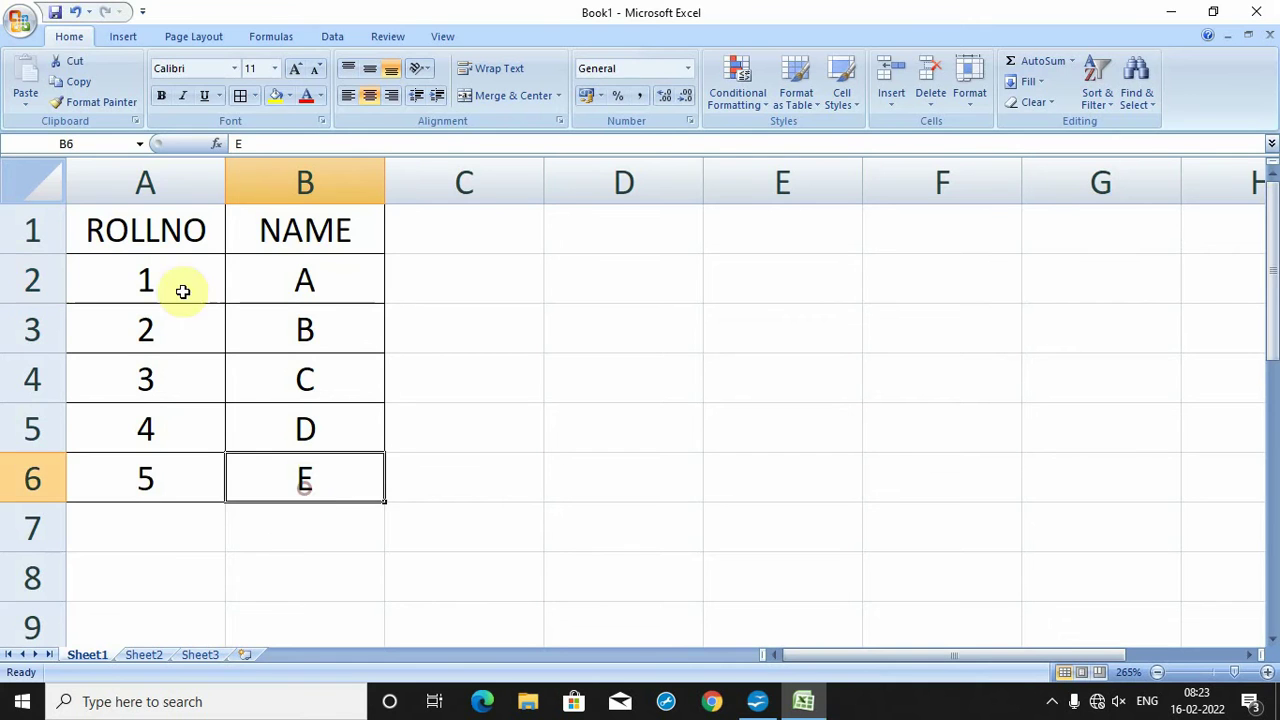
Step: Save the workbook as SHEET on New Volume (E:) and close Excel
click(52, 10)
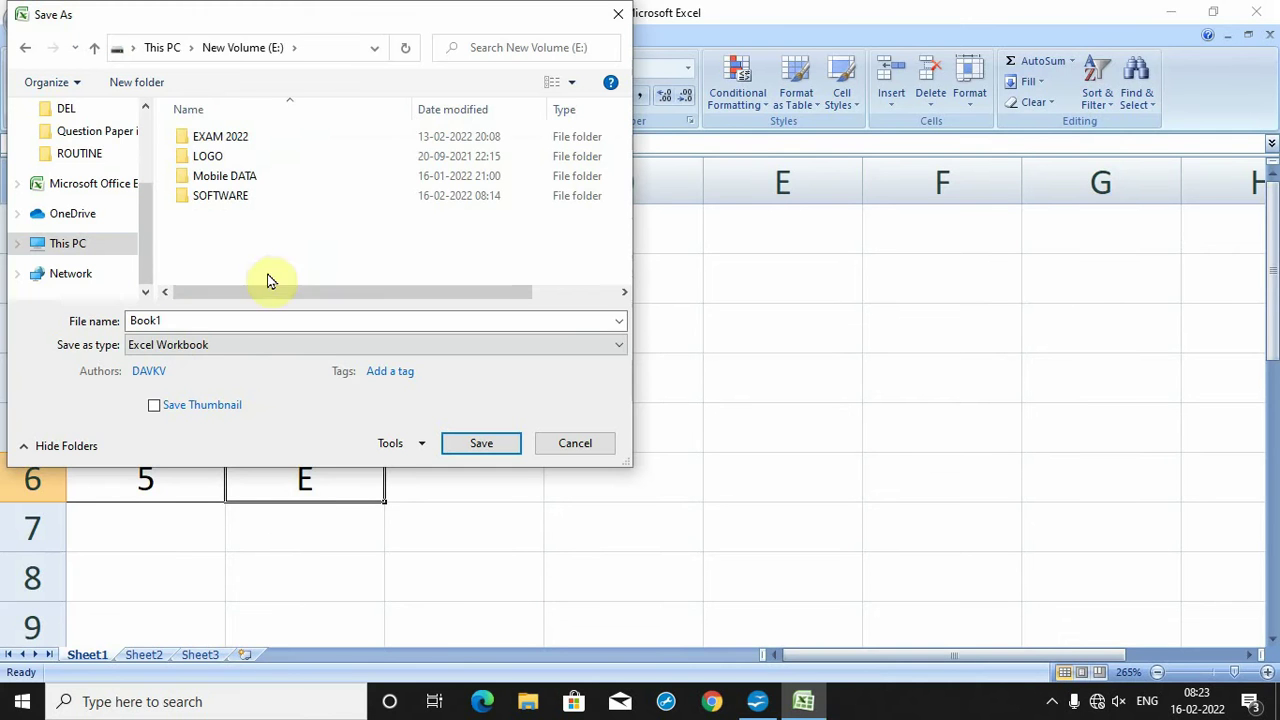
text(SHEET)
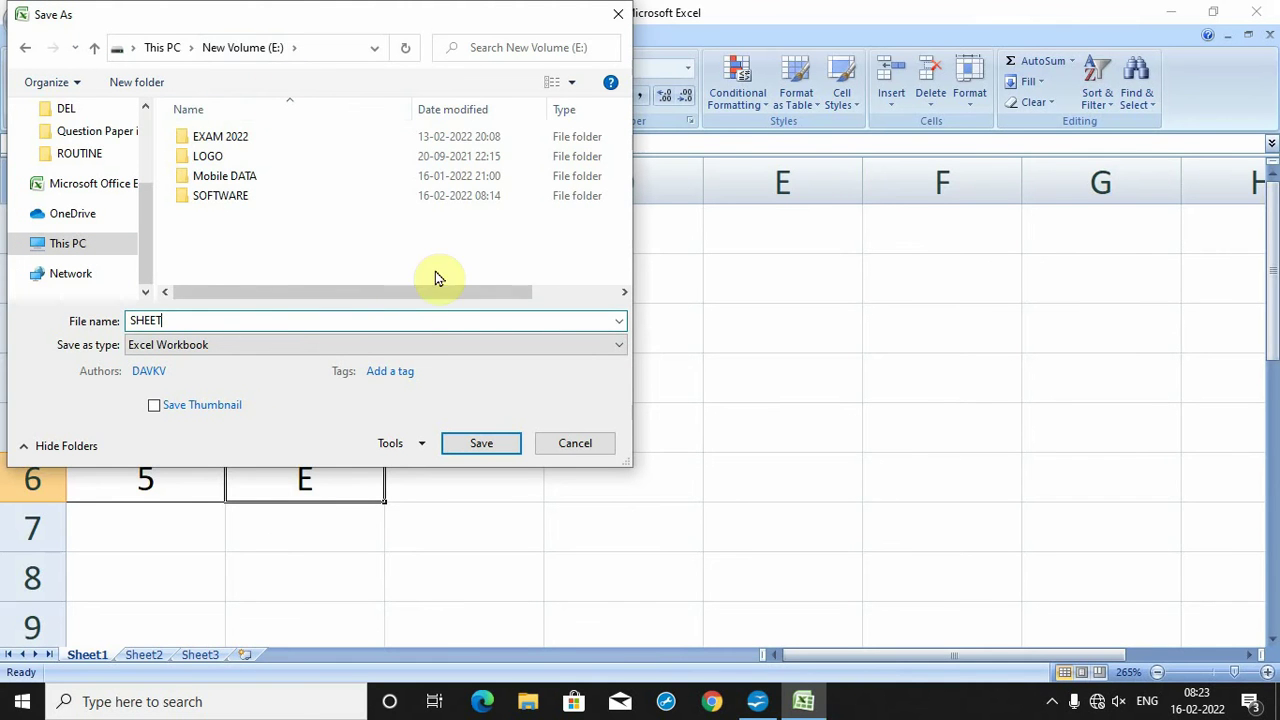
click(455, 443)
click(1256, 12)
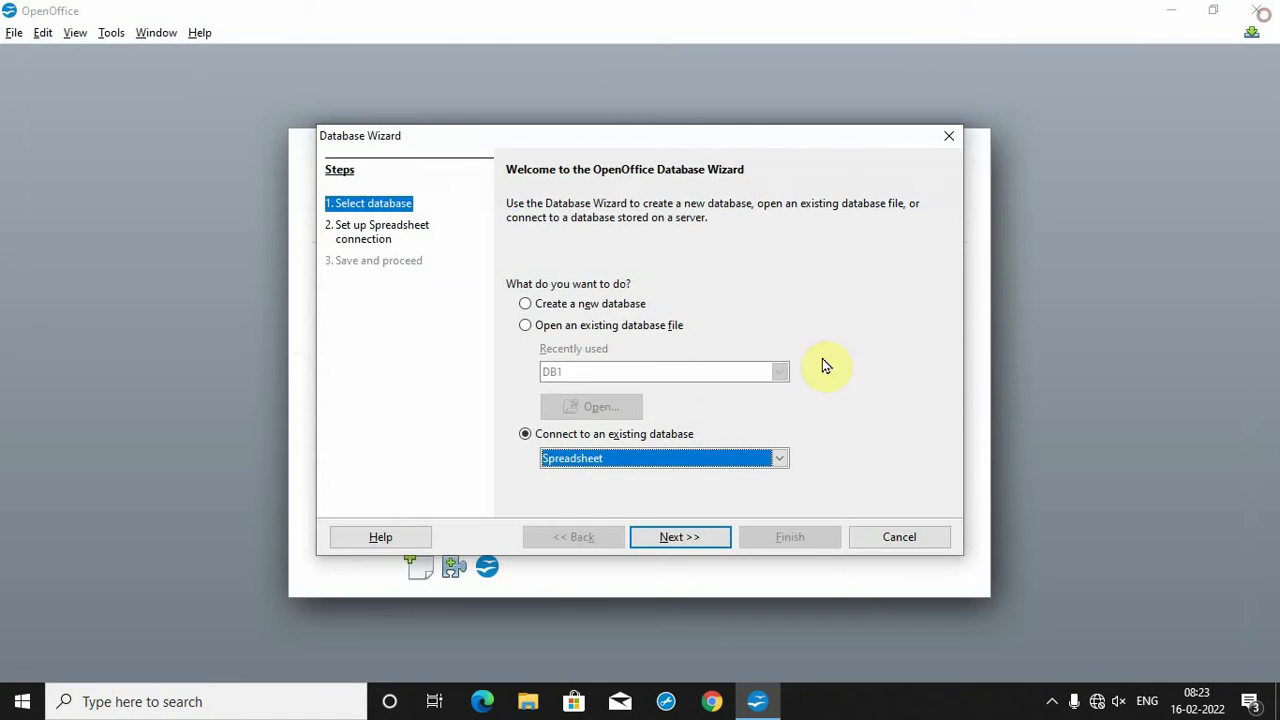
Step: Back in the OpenOffice Database Wizard, keep Spreadsheet as the connection type and set SHEET on New Volume (E:) as the source file
click(606, 459)
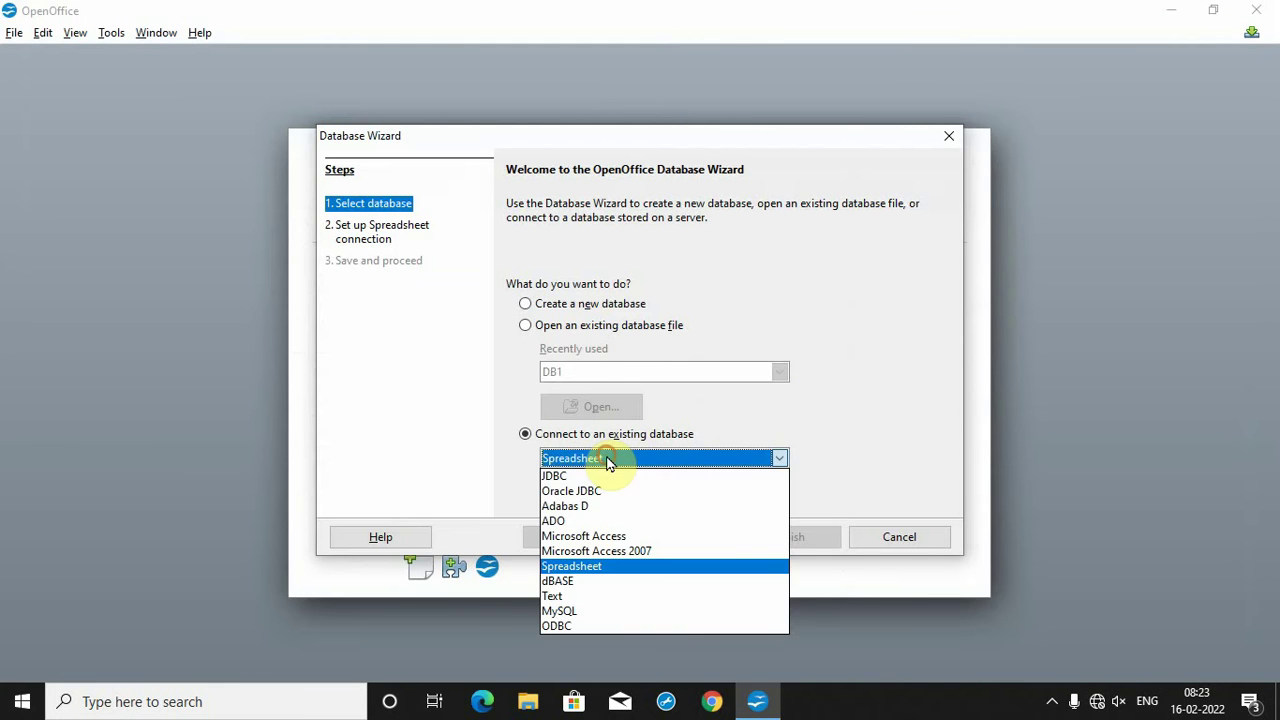
click(588, 568)
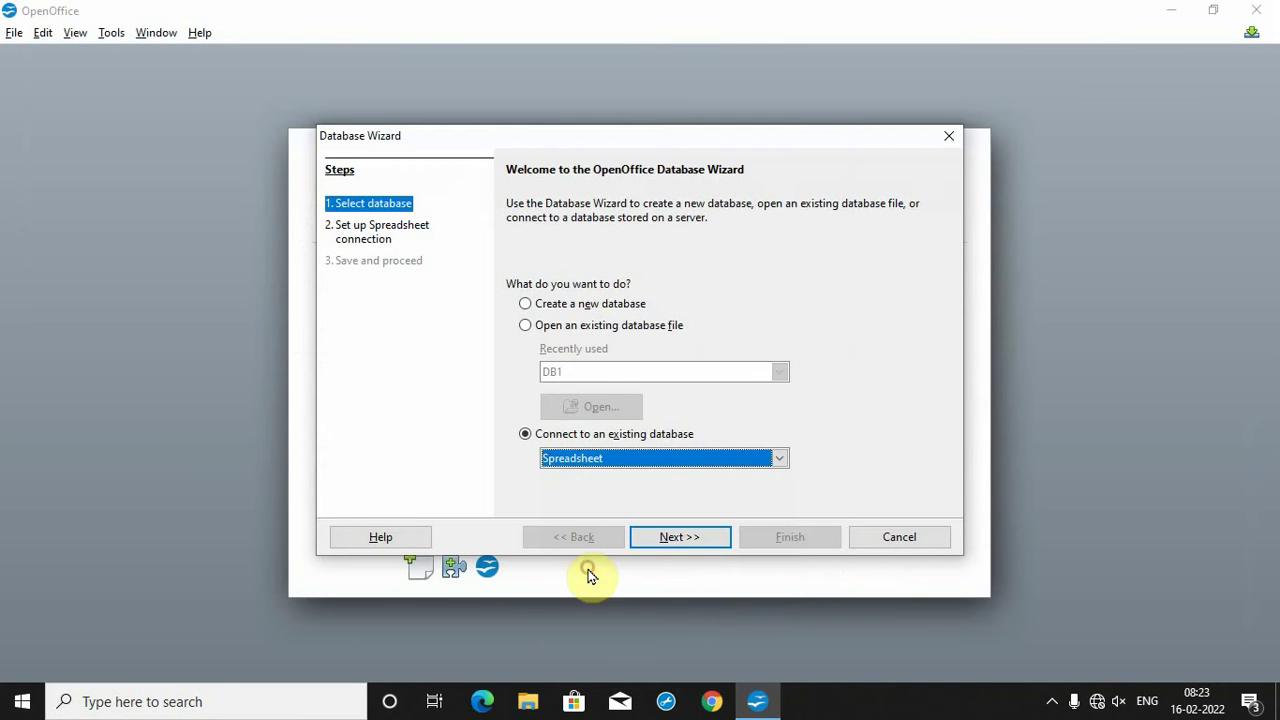
click(700, 537)
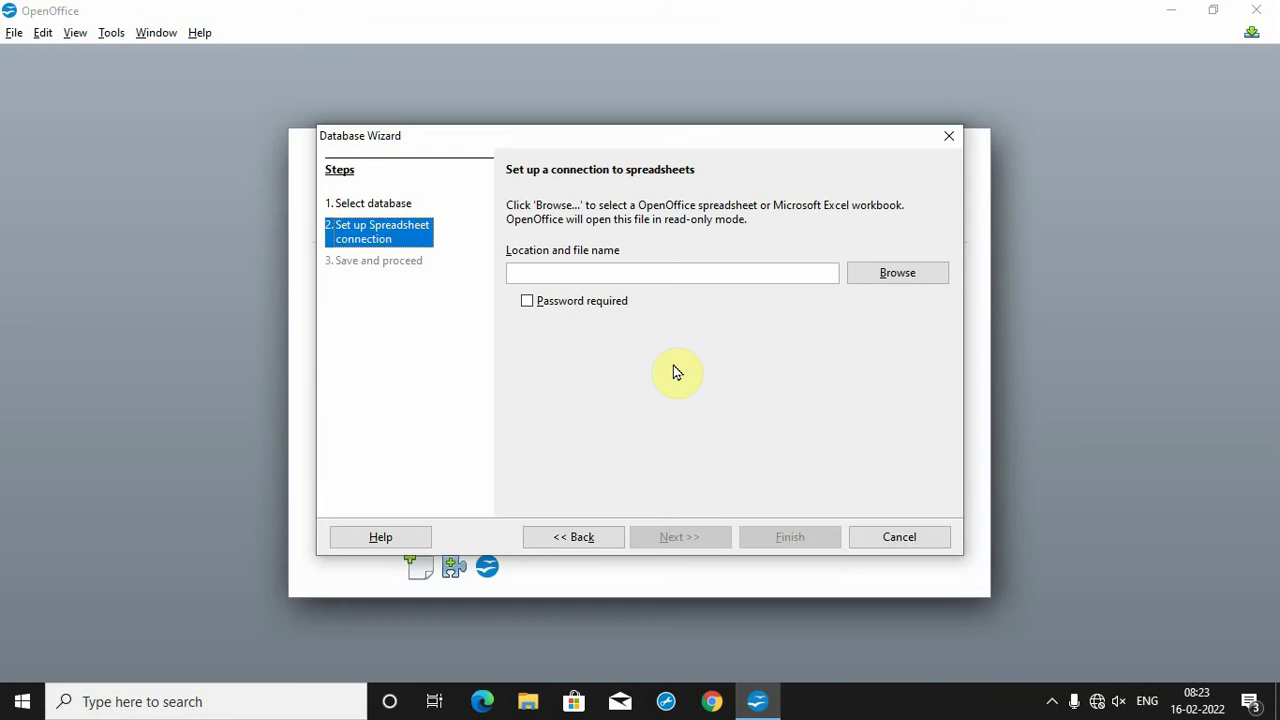
key(alt+b)
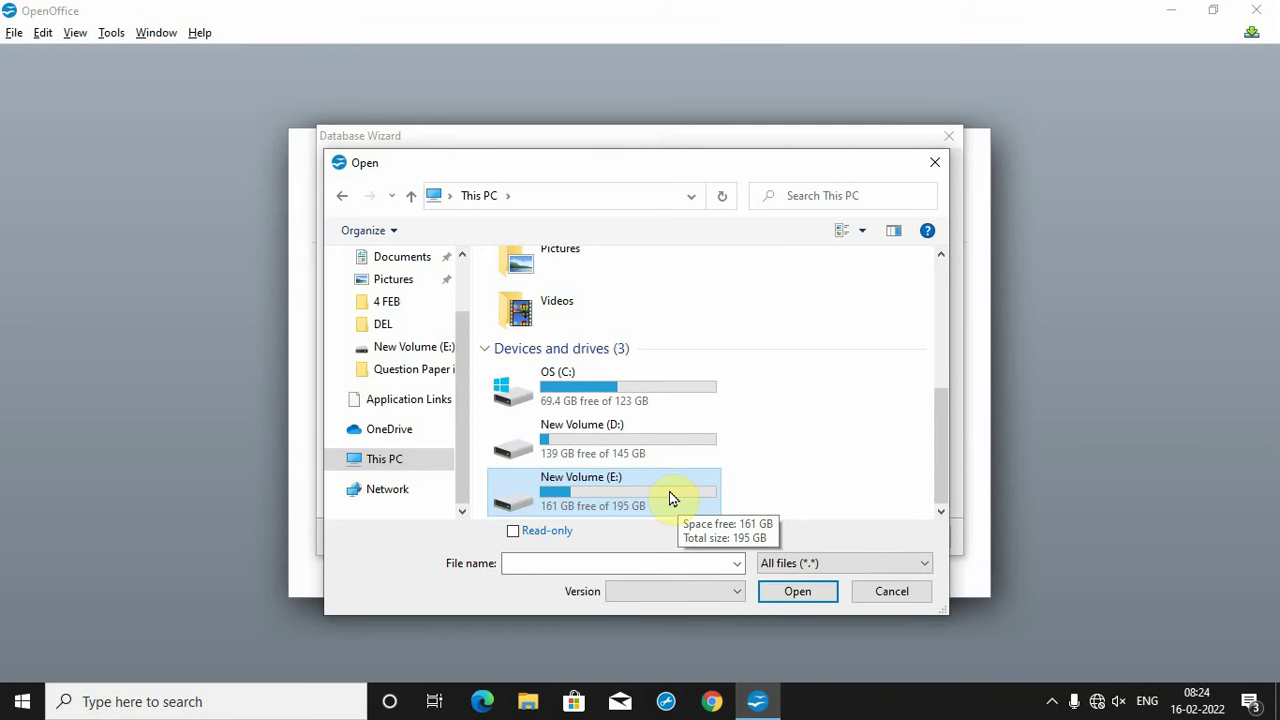
double_click(651, 491)
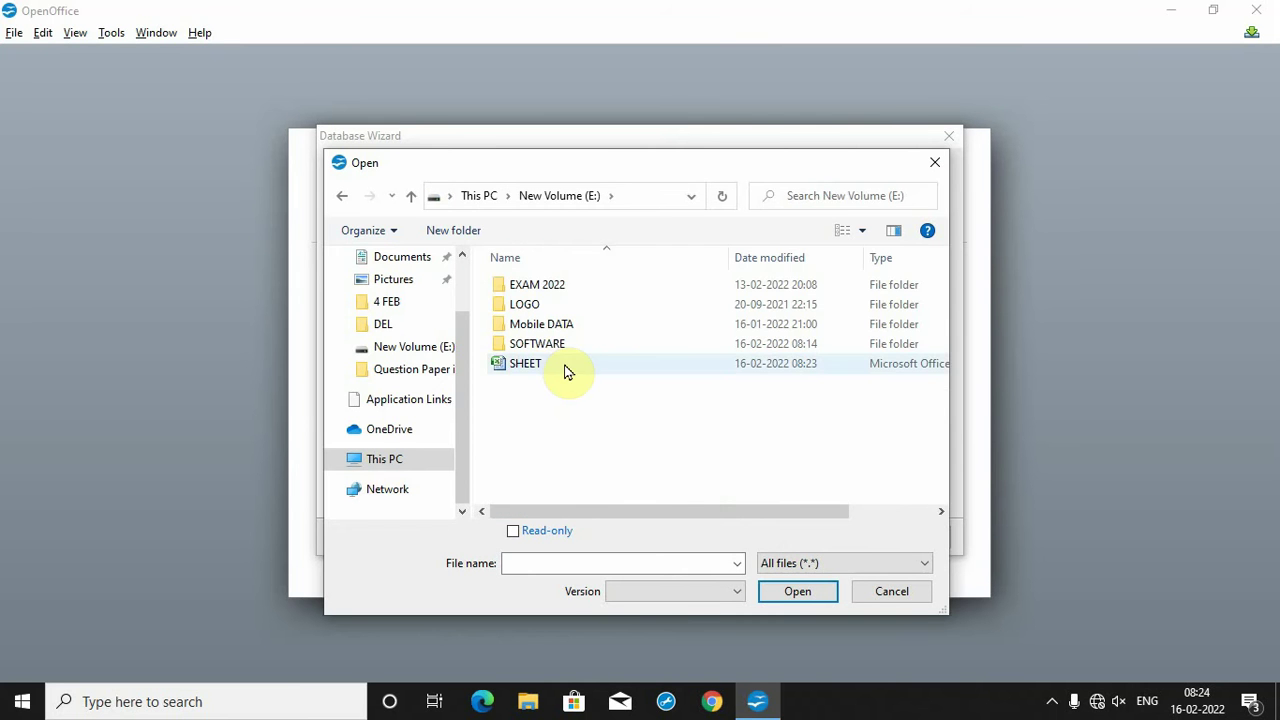
click(520, 370)
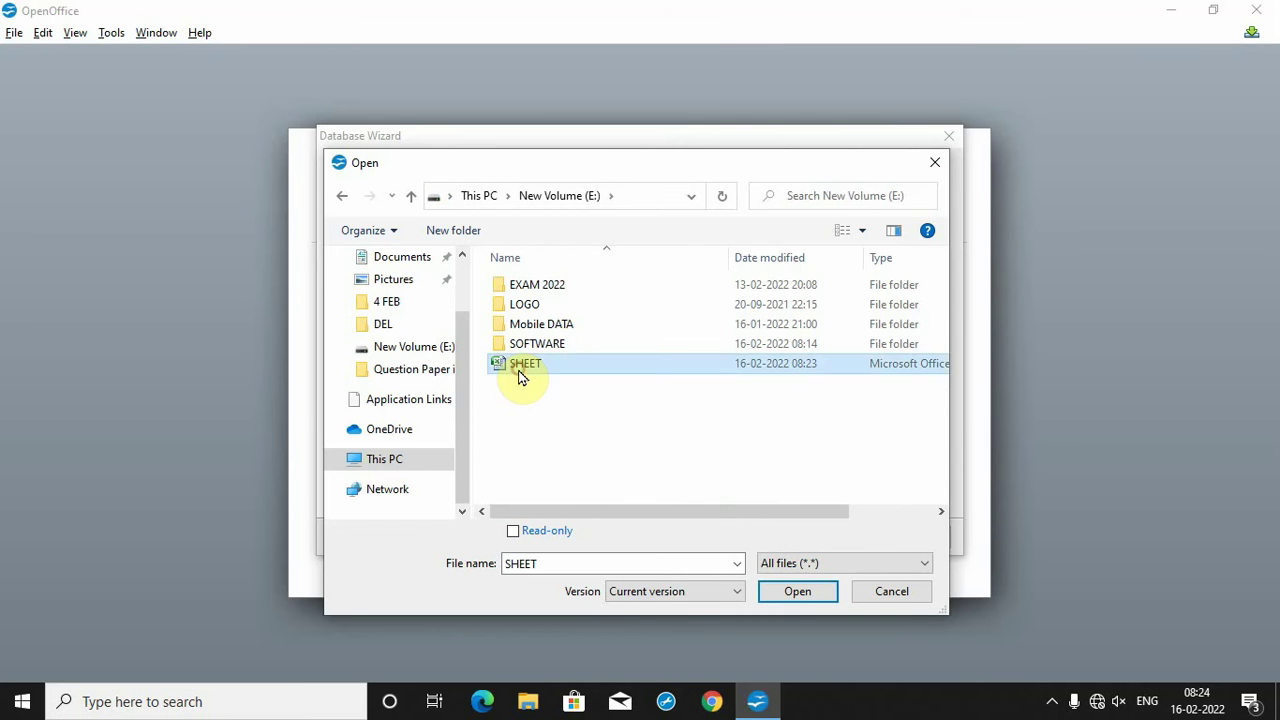
click(795, 591)
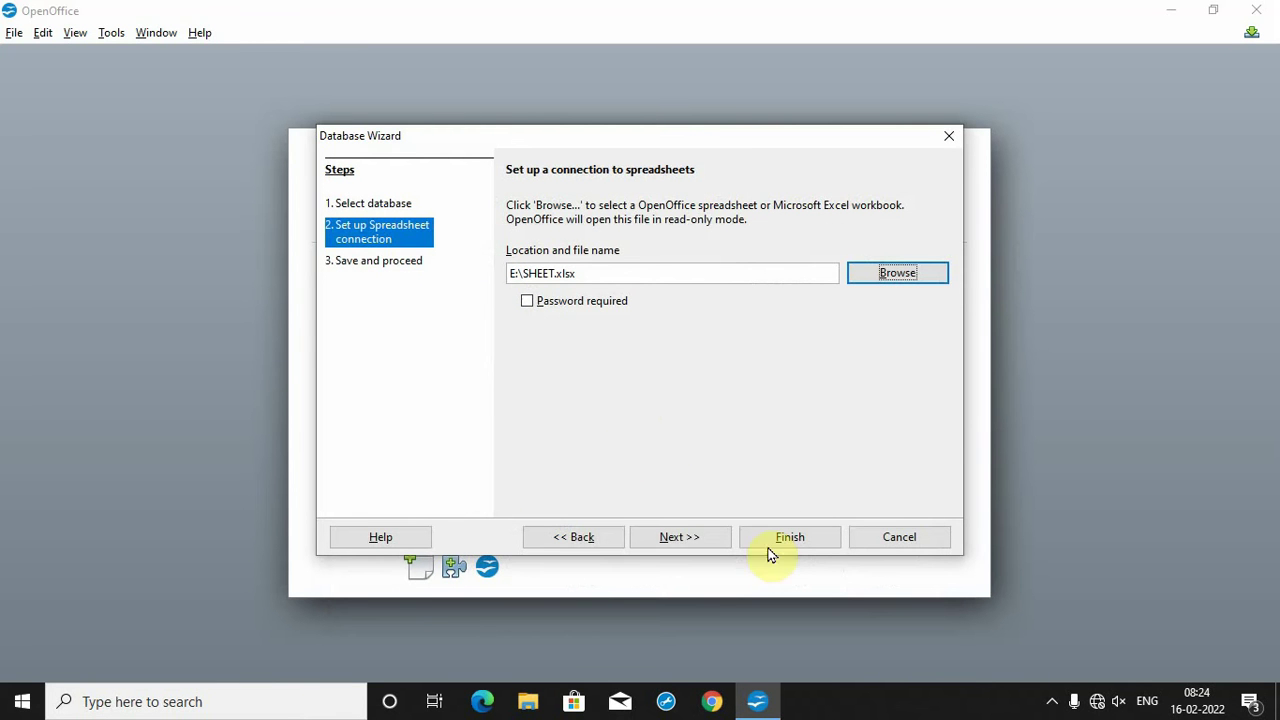
Step: Finish the wizard with registration and opening for editing enabled, saving the database as DB2 on New Volume (E:)
click(700, 538)
click(790, 543)
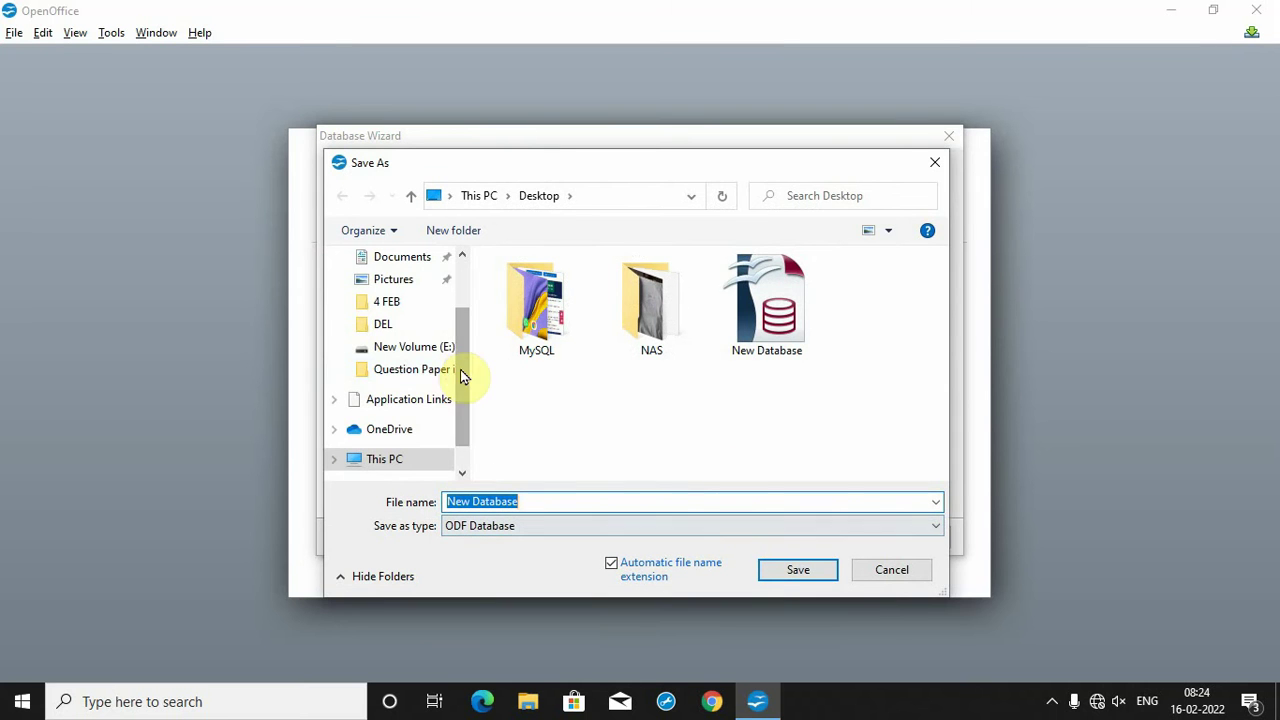
mouse_move(465, 357)
mouse_down()
mouse_move(460, 406)
mouse_move(464, 364)
mouse_up()
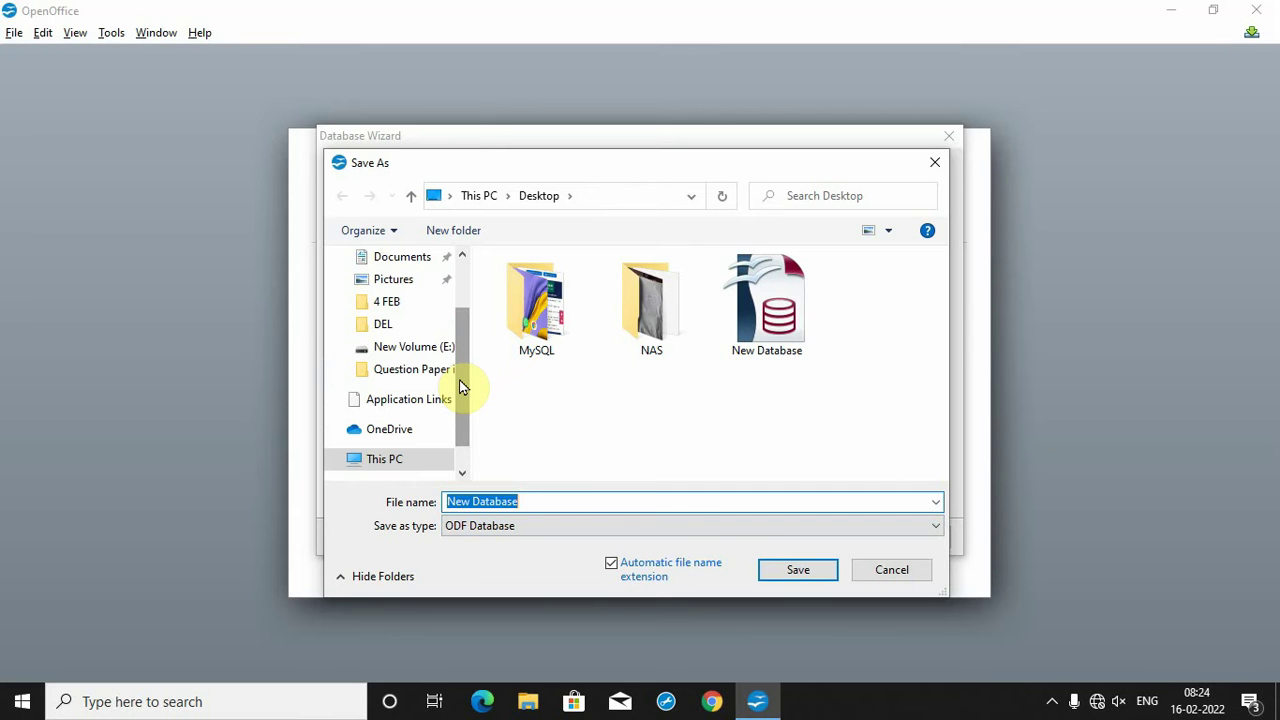
drag(463, 388, 460, 409)
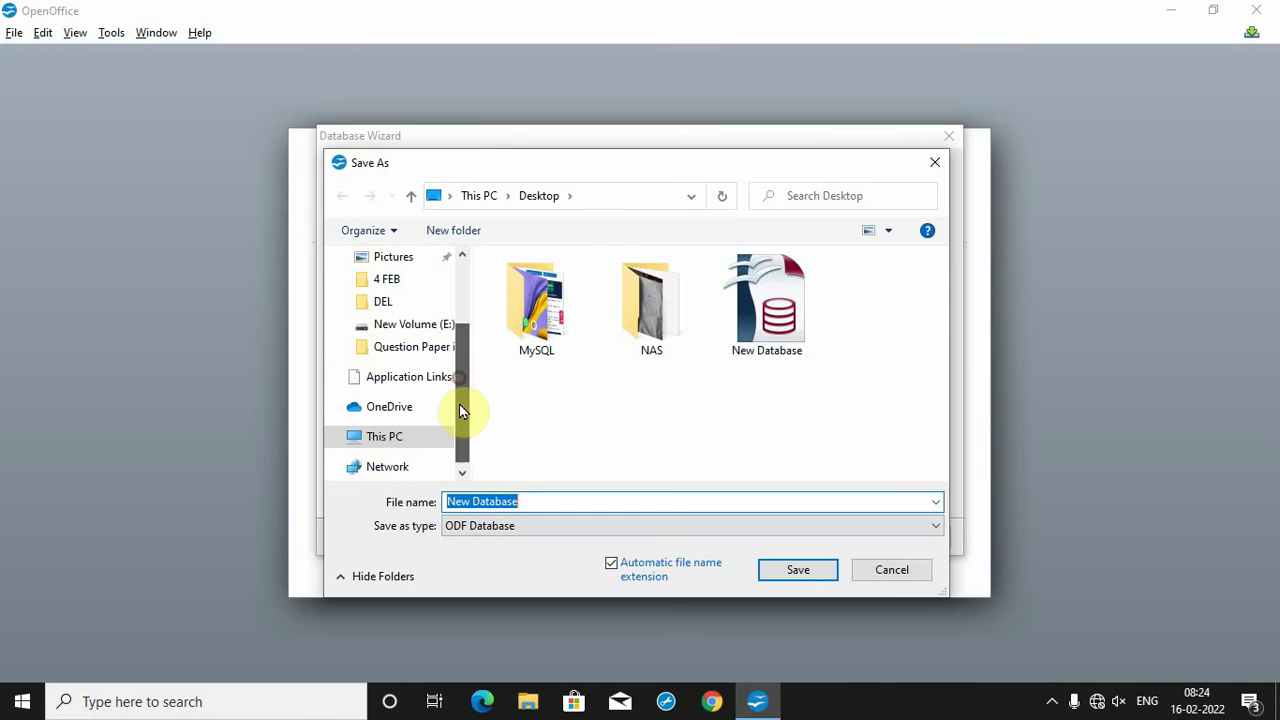
click(380, 416)
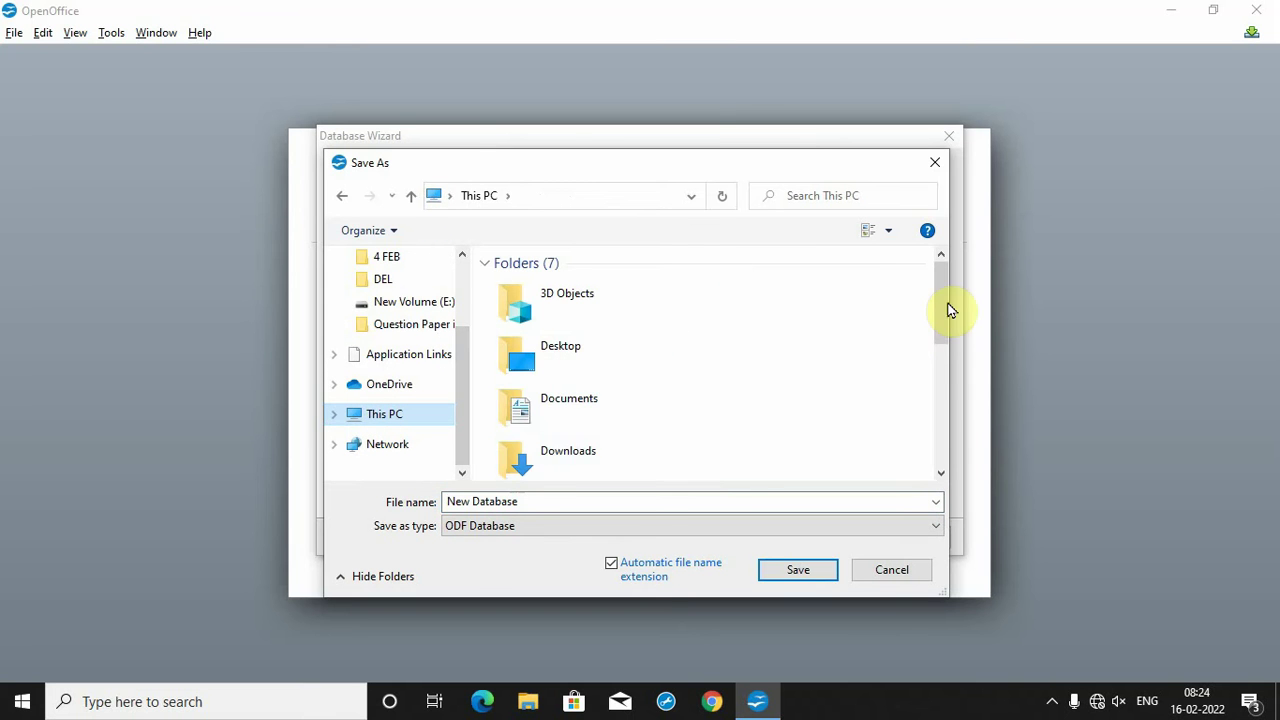
drag(947, 309, 947, 423)
click(628, 466)
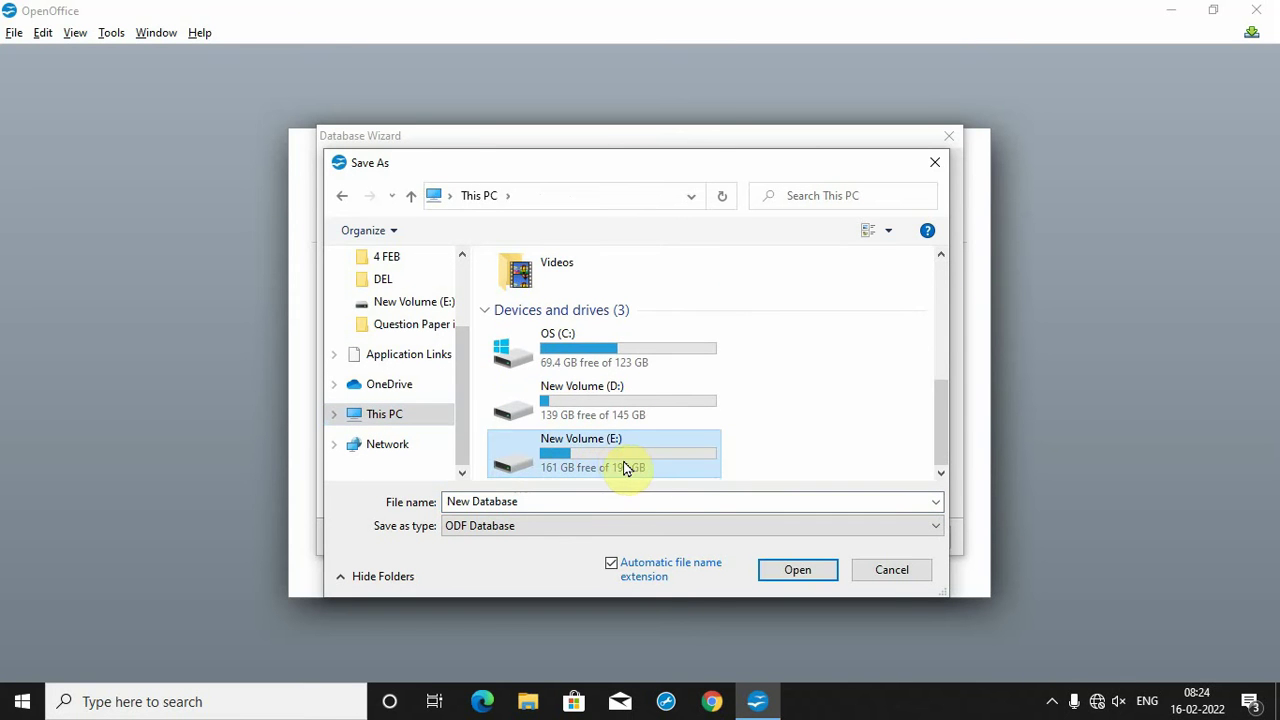
double_click(618, 464)
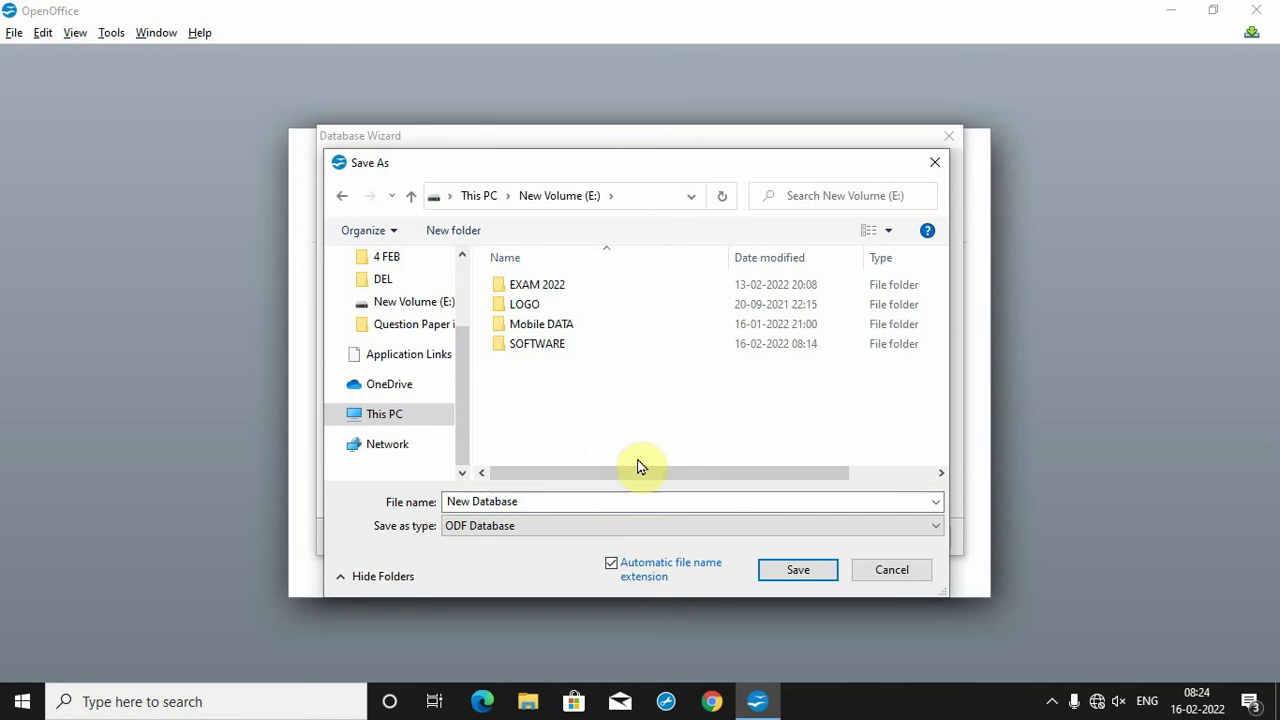
click(568, 500)
text(DB2)
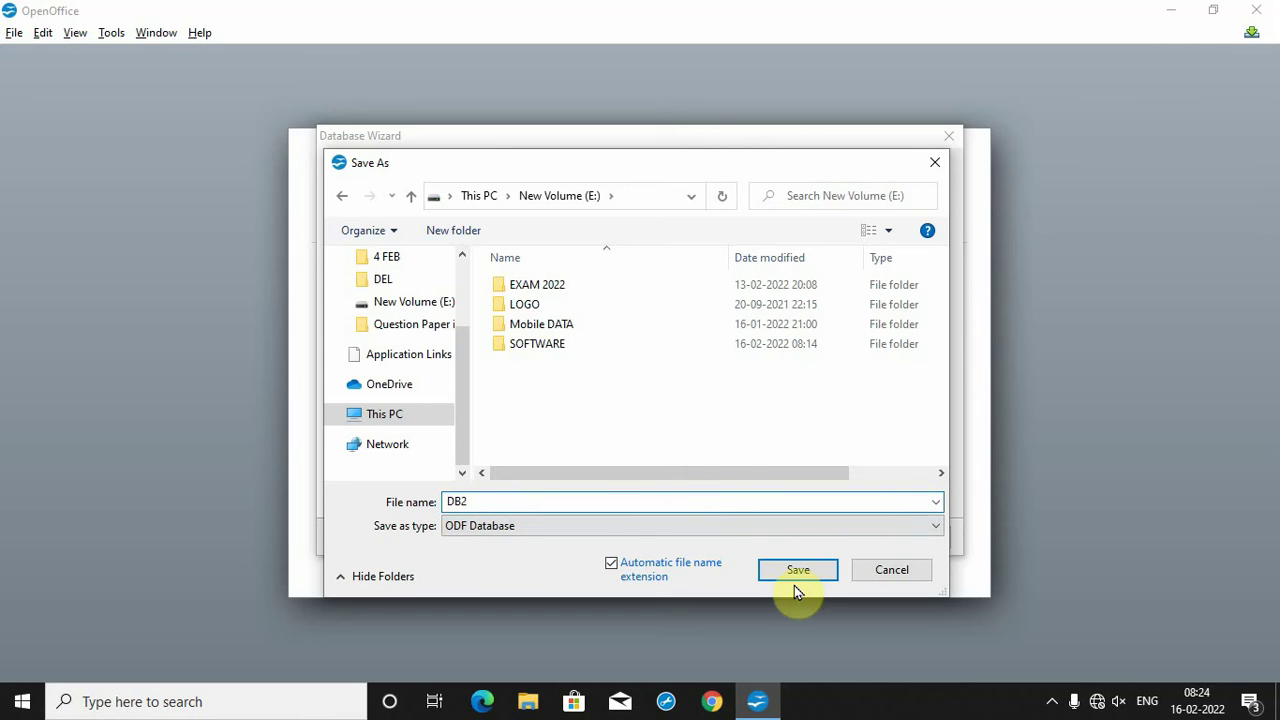
click(806, 575)
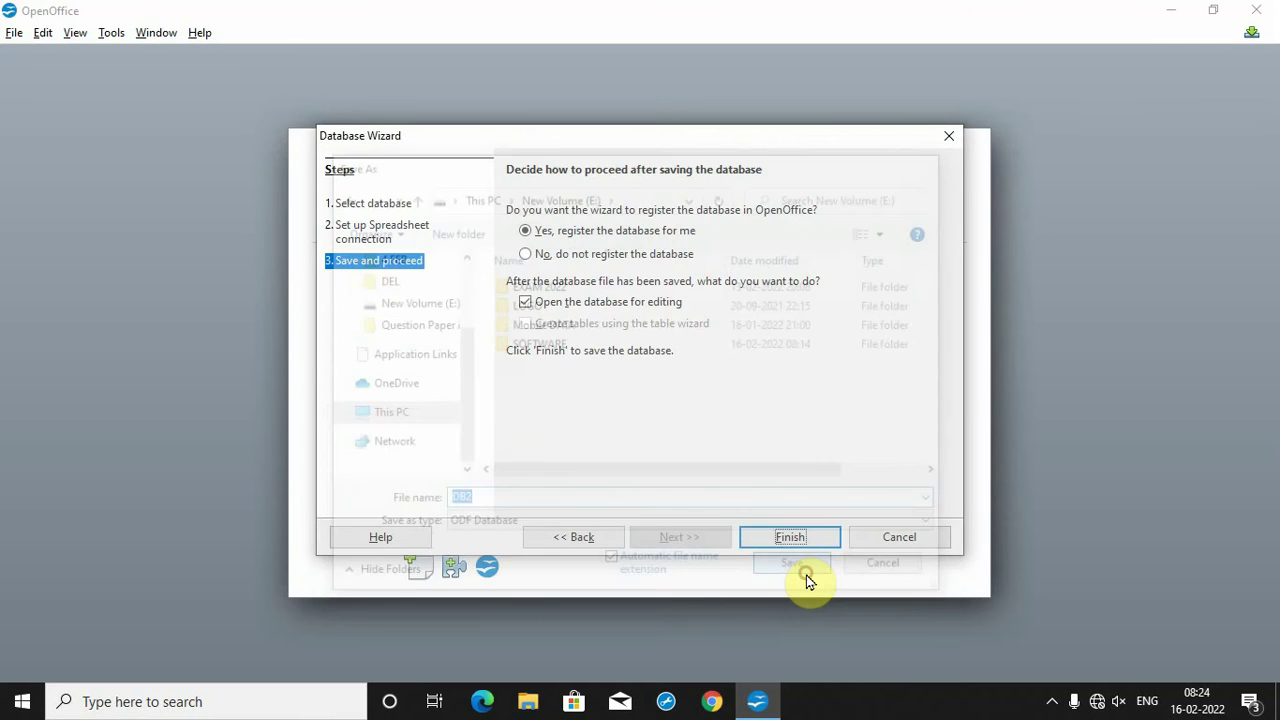
click(791, 538)
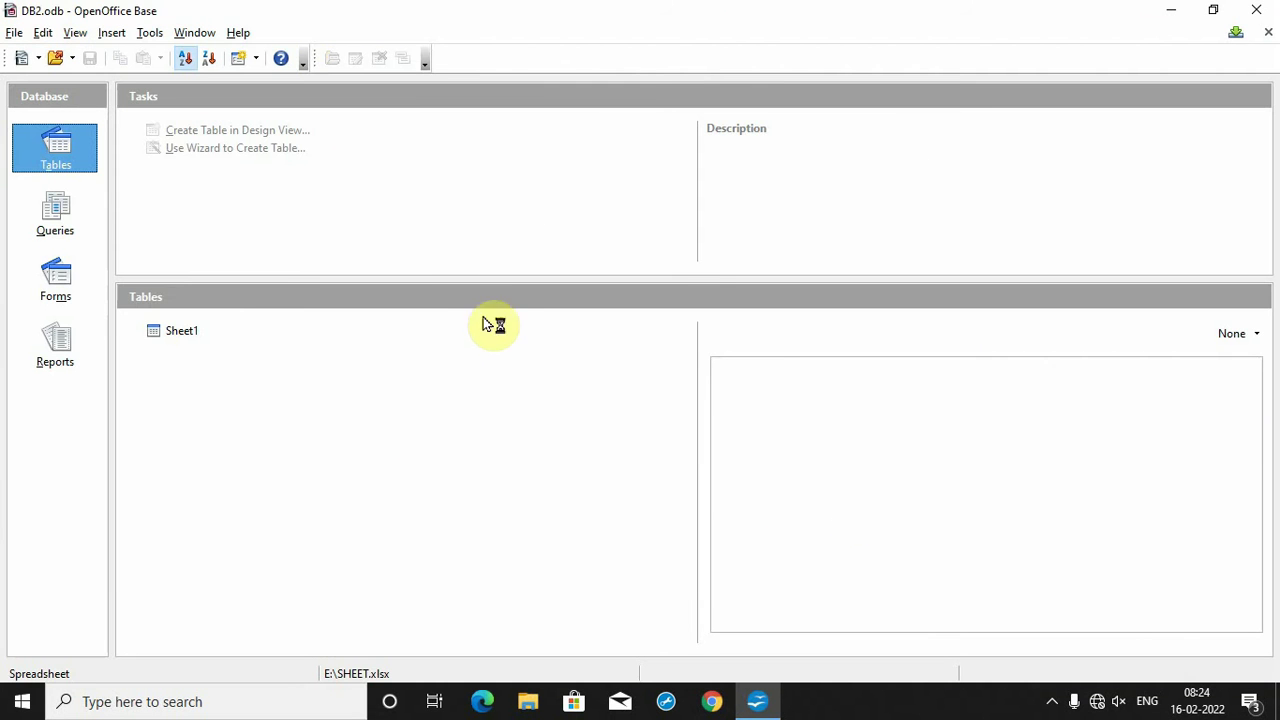
Step: Select the Sheet1 table in the DB2 database
click(183, 331)
click(194, 338)
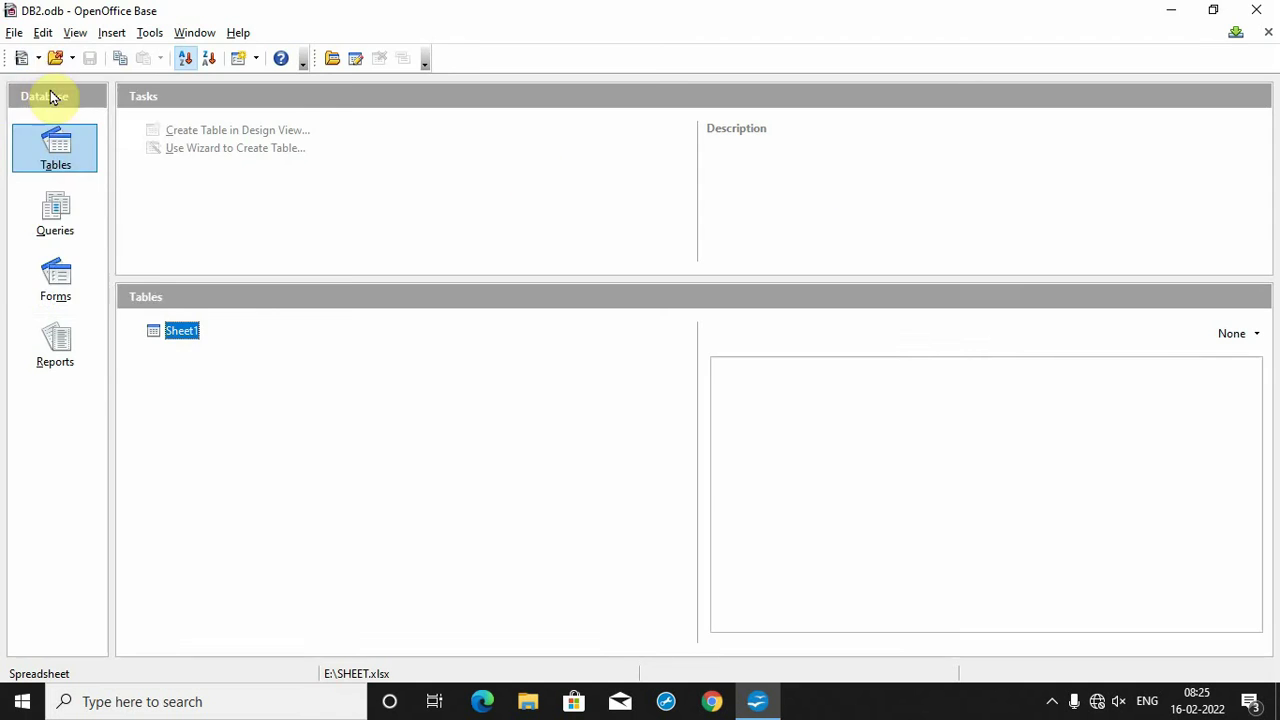
Step: Create a new database with registration and opening for editing enabled, saving it as DB3 on New Volume (E:)
click(14, 32)
click(35, 57)
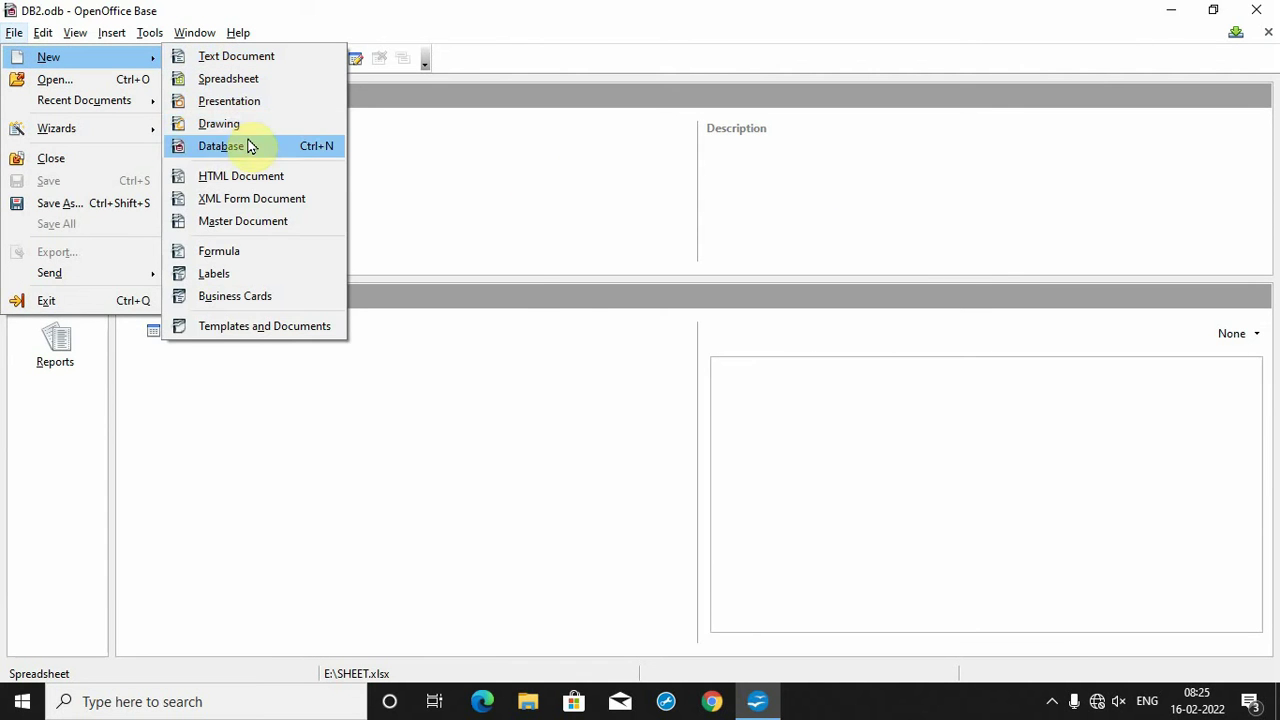
click(222, 146)
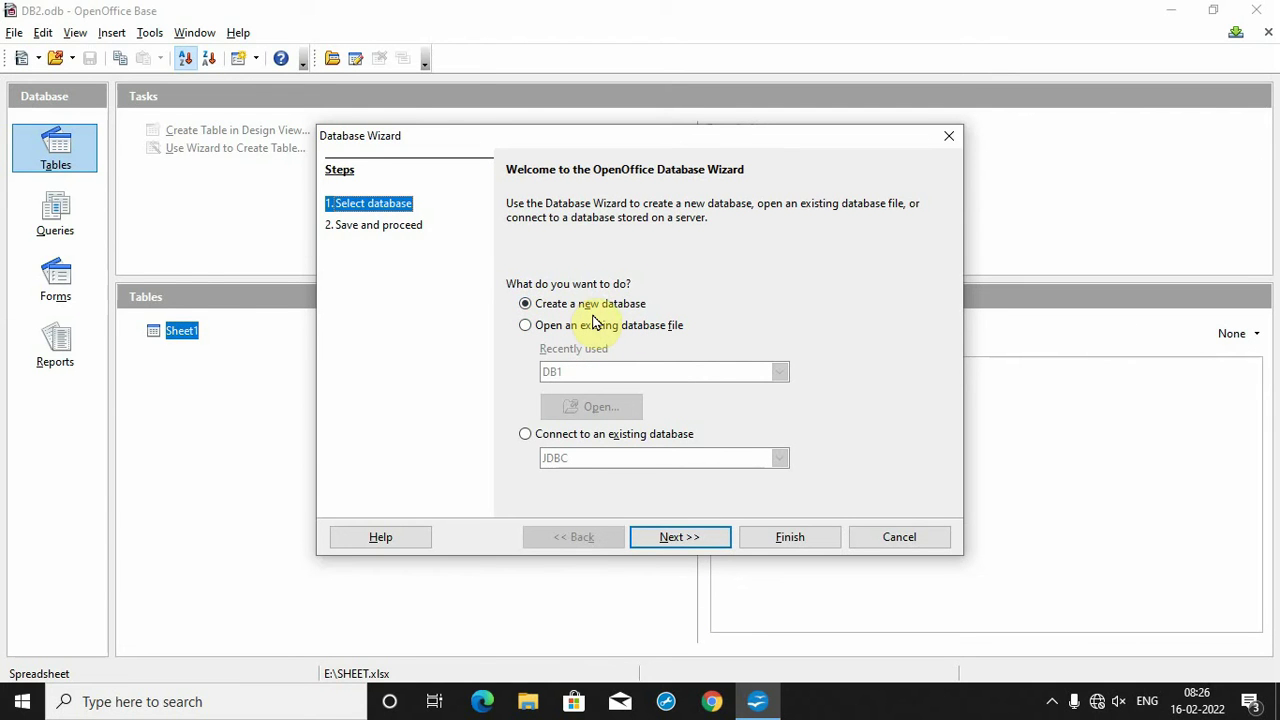
click(697, 539)
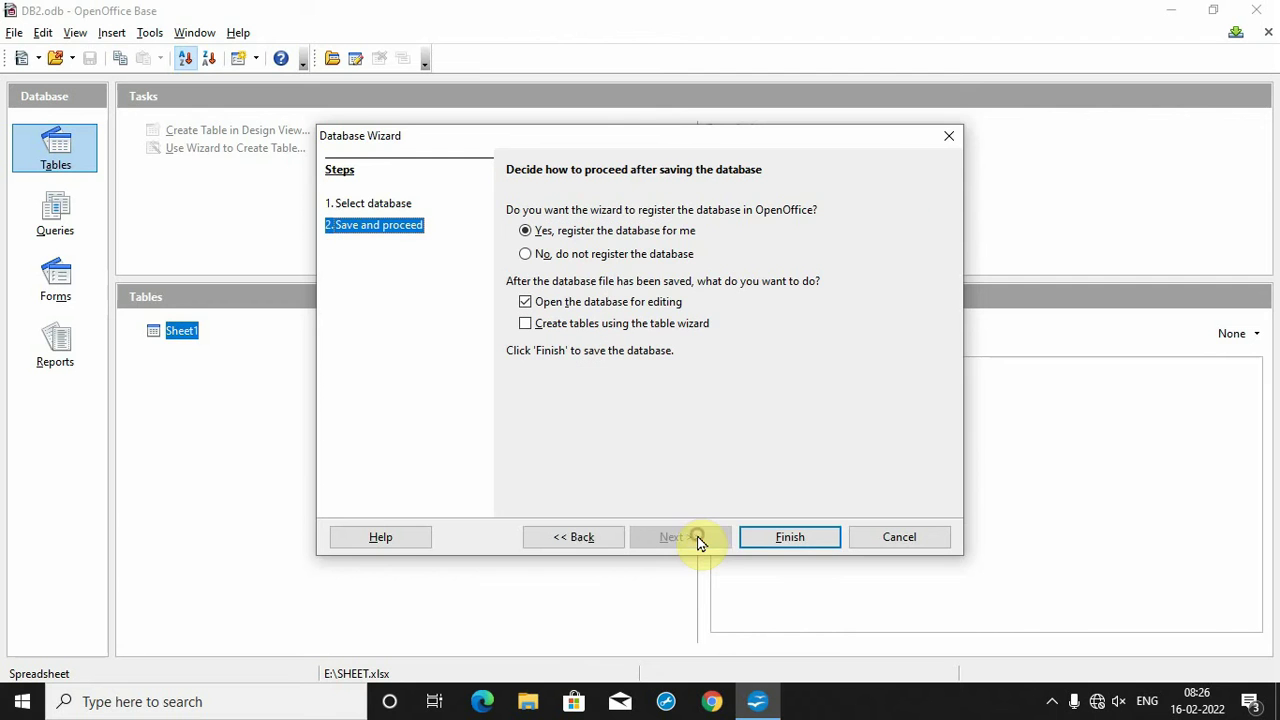
click(790, 538)
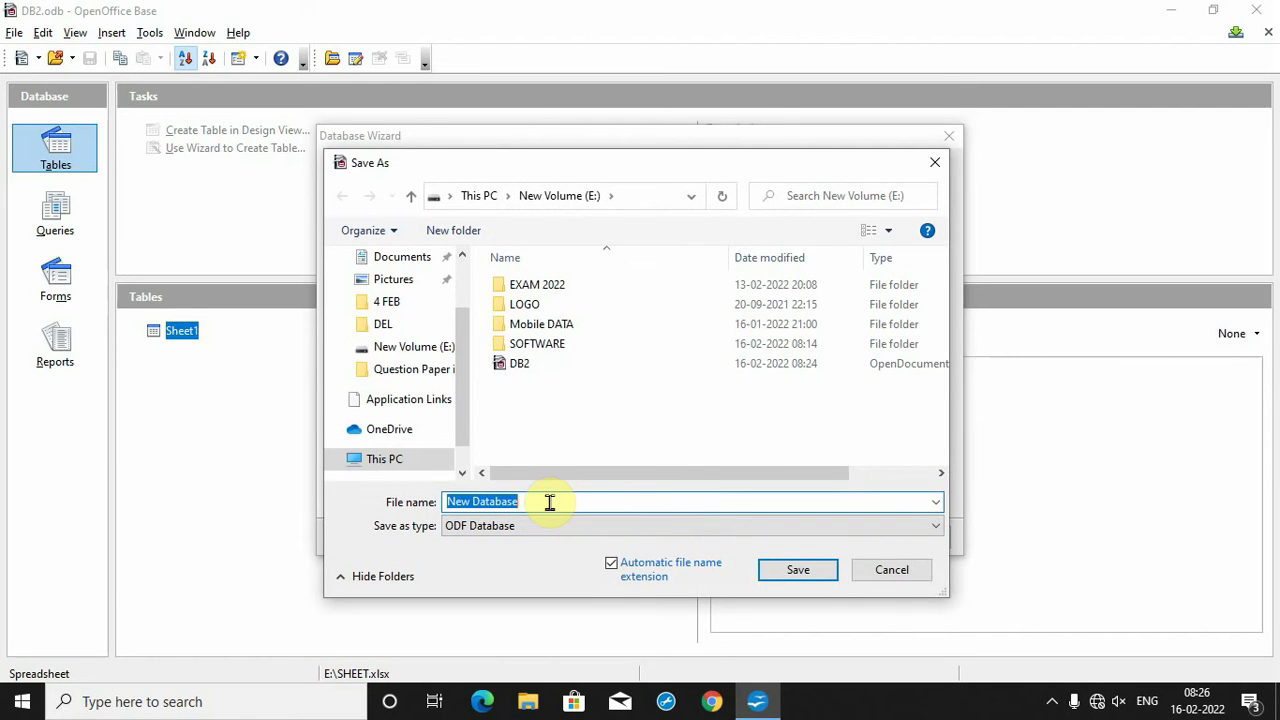
drag(539, 504, 426, 503)
text(DB3)
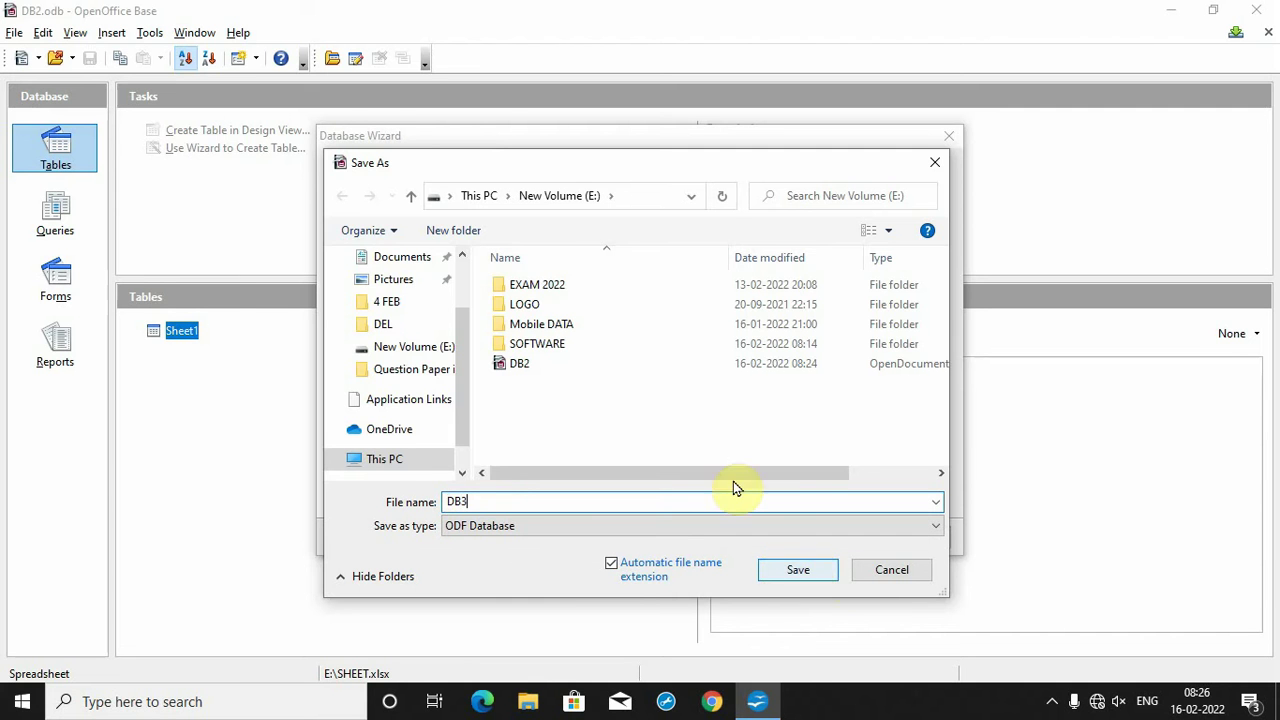
click(812, 575)
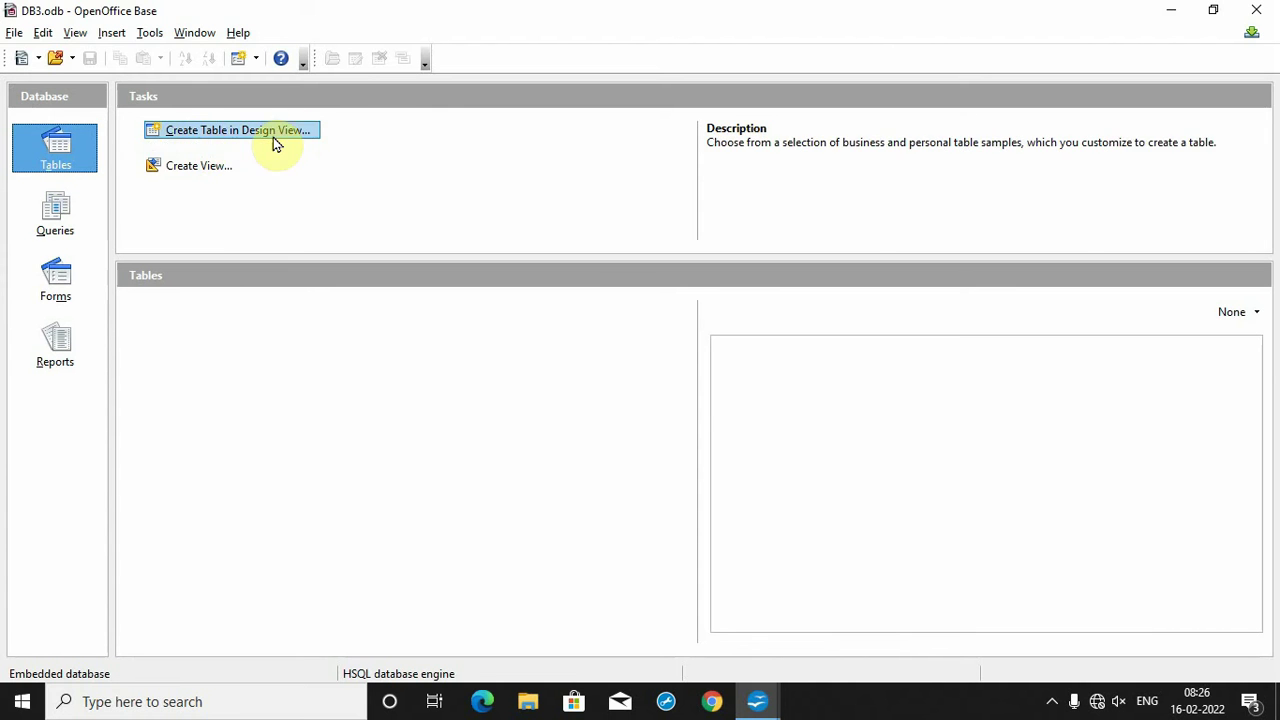
Step: Try to execute the SQL statement CREATE TABLE STUDENT(ROLLNO NUMBER(10), NAME VARCHAR(20)) in the DB3 database
click(150, 34)
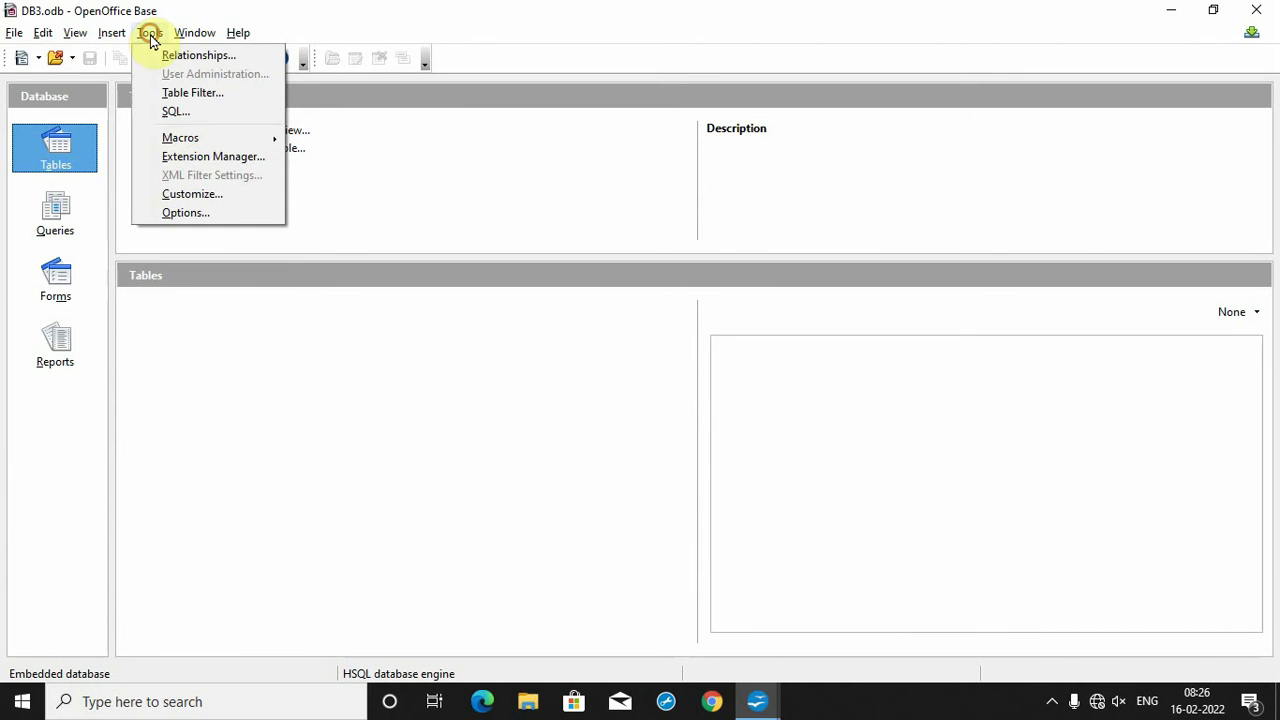
click(182, 113)
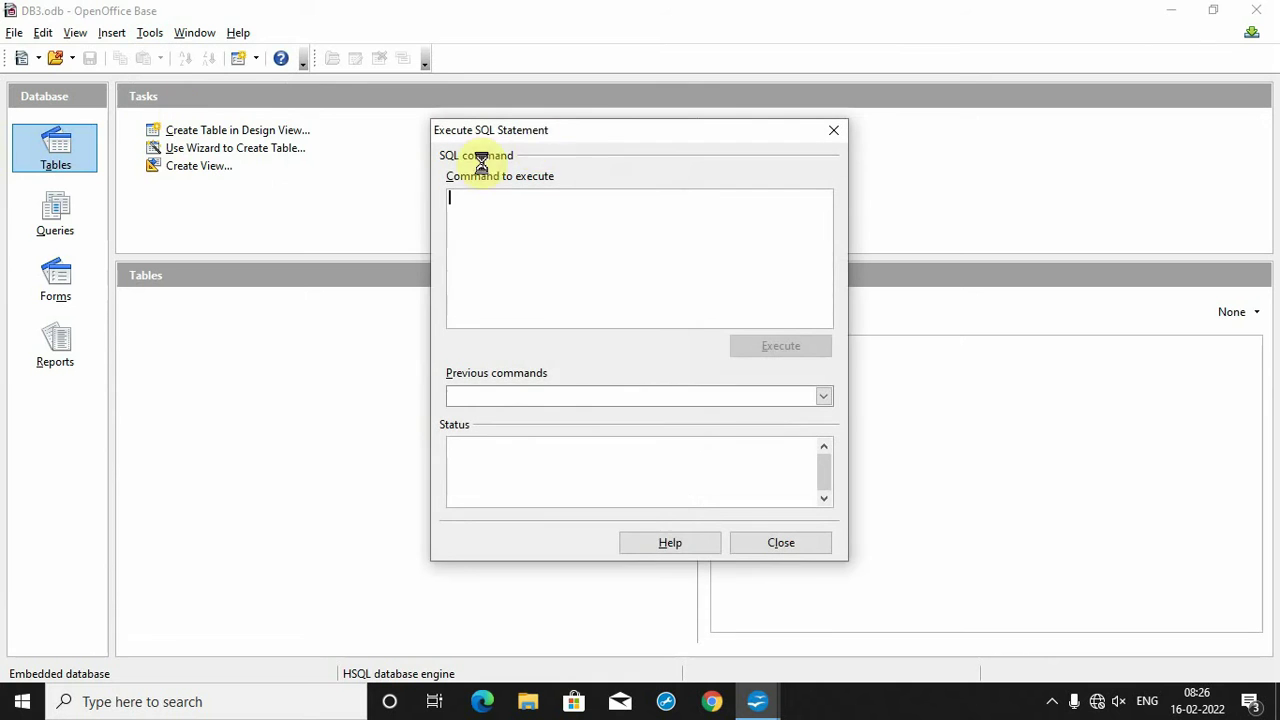
drag(595, 130, 625, 134)
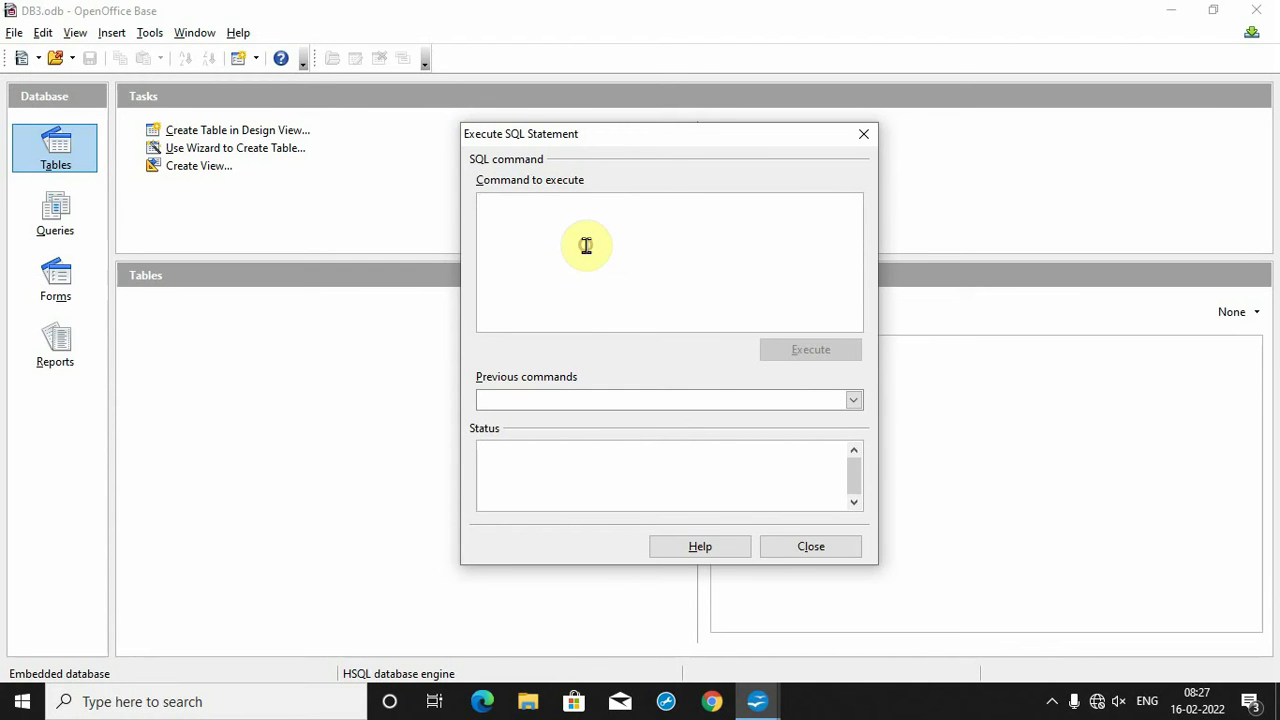
drag(643, 134, 699, 132)
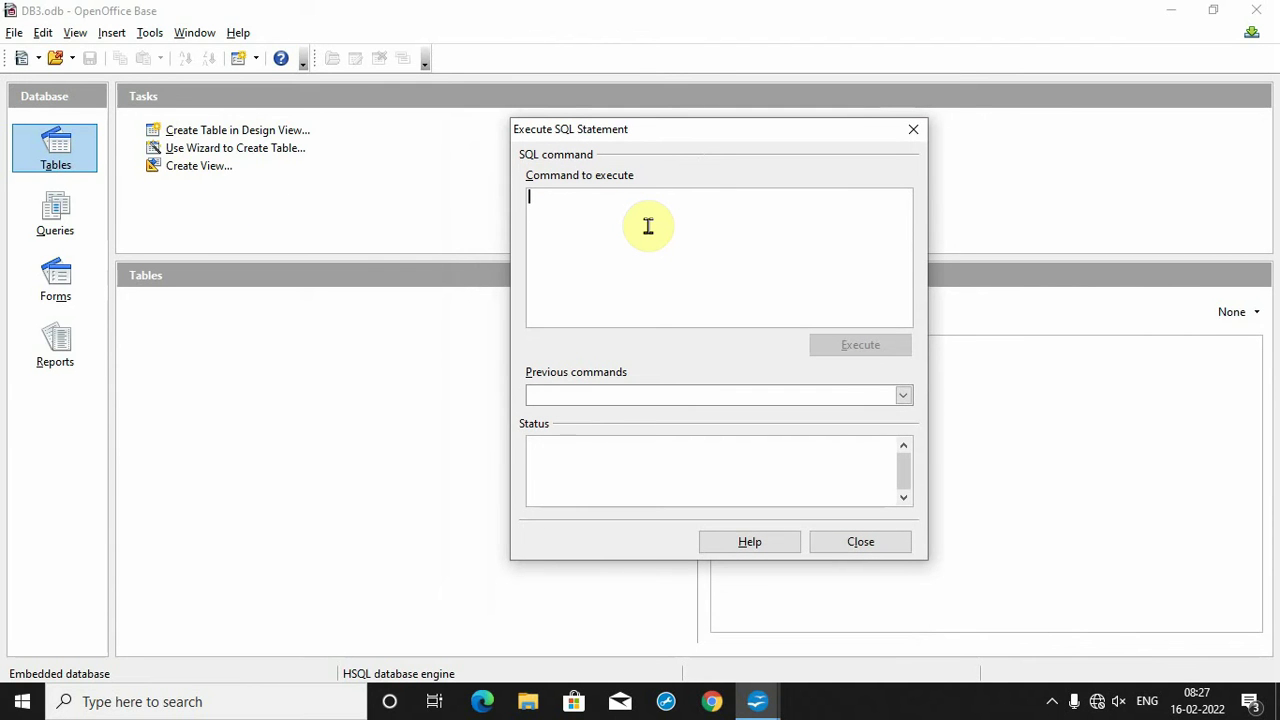
text(CREATE)
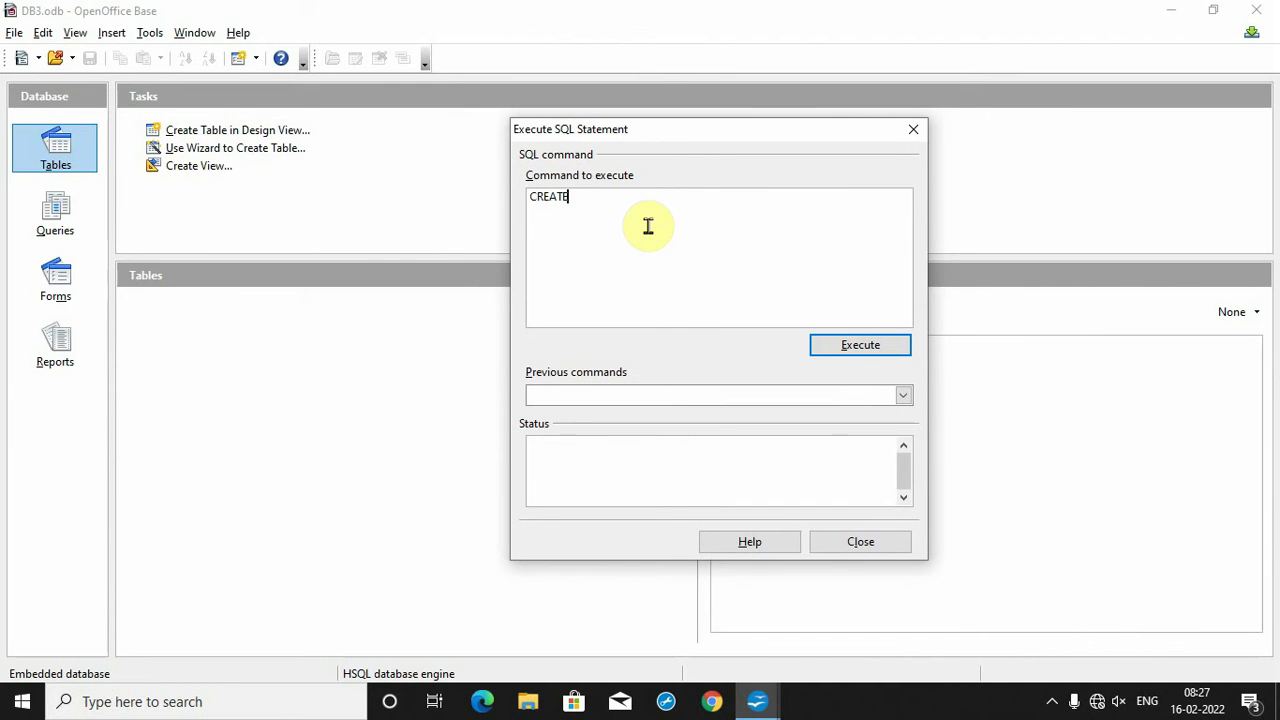
text( TAB)
key(BackSpace)
text(E STUDENT()
text(ROLL)
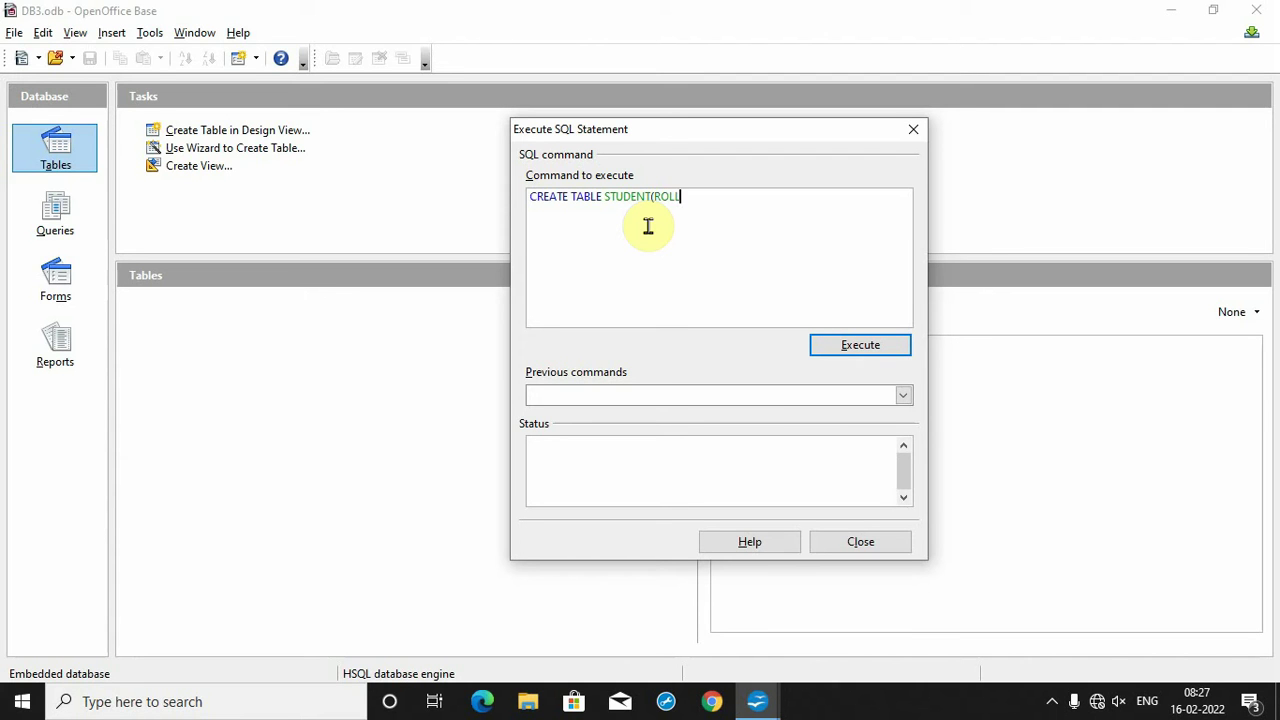
text(NO NUMBER(10), NAME VARCHAR()
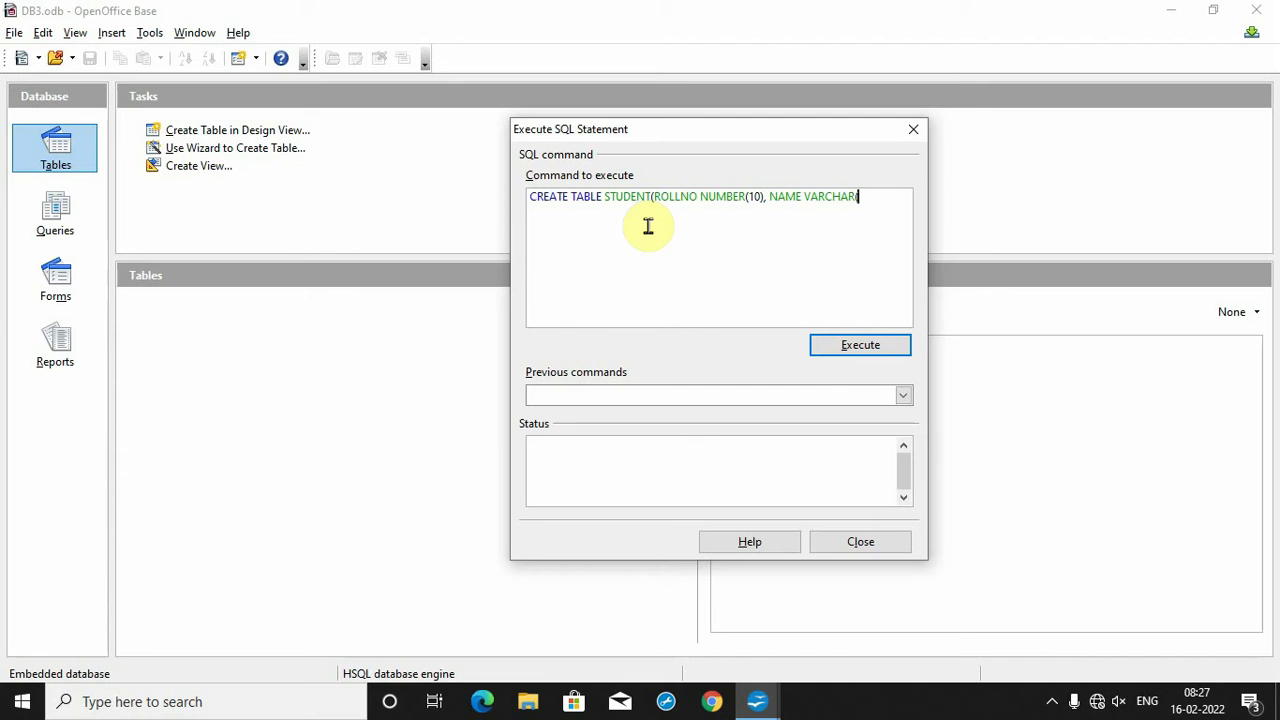
text(0)))
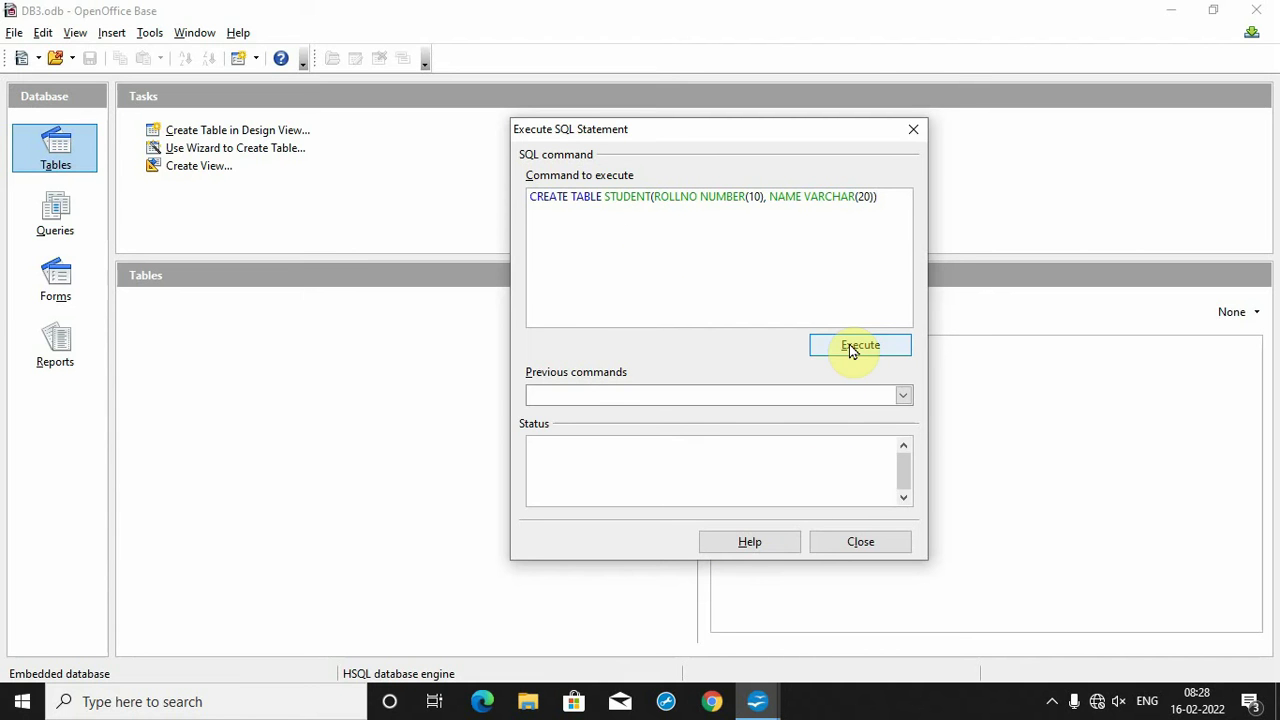
click(877, 350)
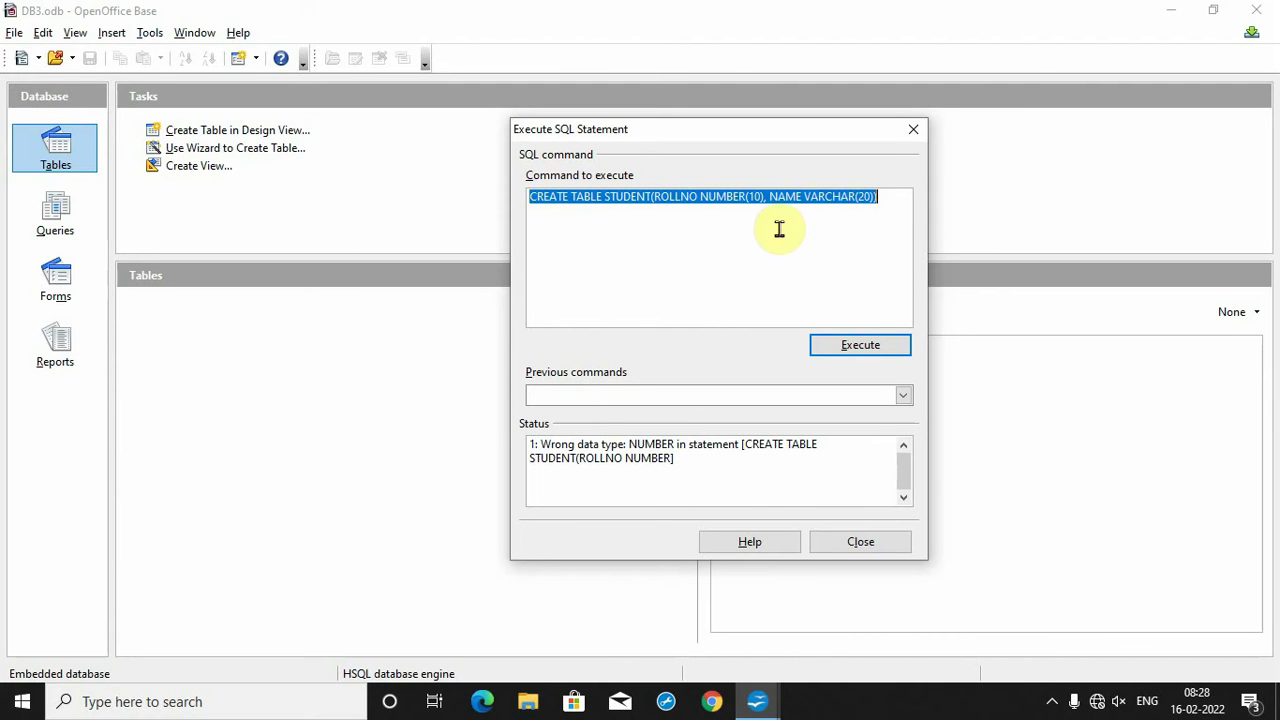
Step: Change the ROLLNO data type to INT in the CREATE TABLE statement, execute it and close the SQL dialog
click(660, 222)
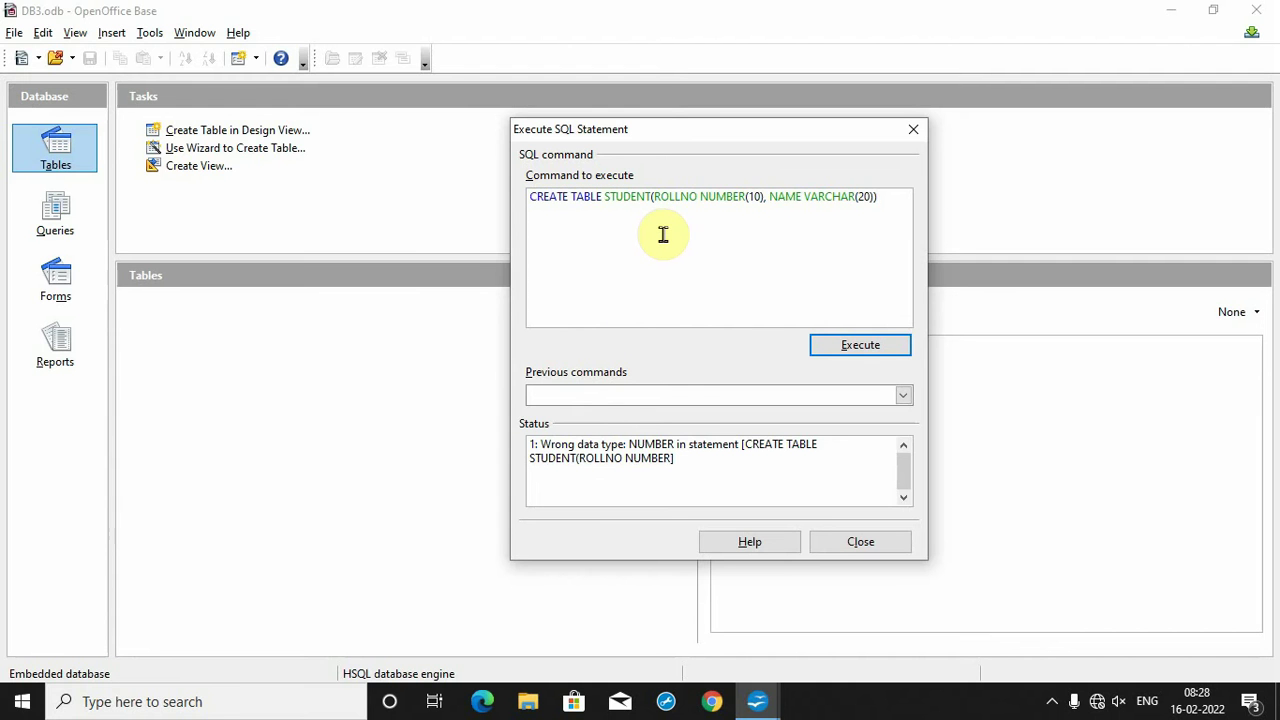
text(INT)
key(Delete)
key(Delete)
key(Delete)
key(Delete)
key(Delete)
text(,)
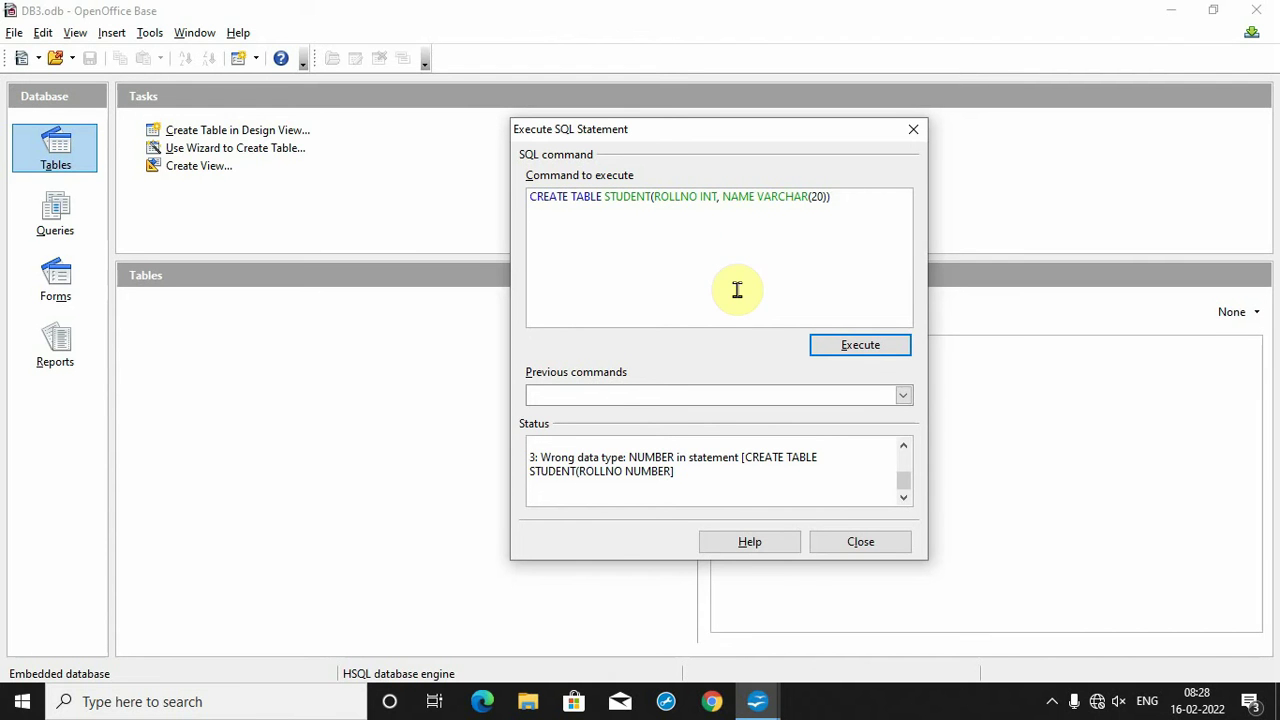
click(857, 350)
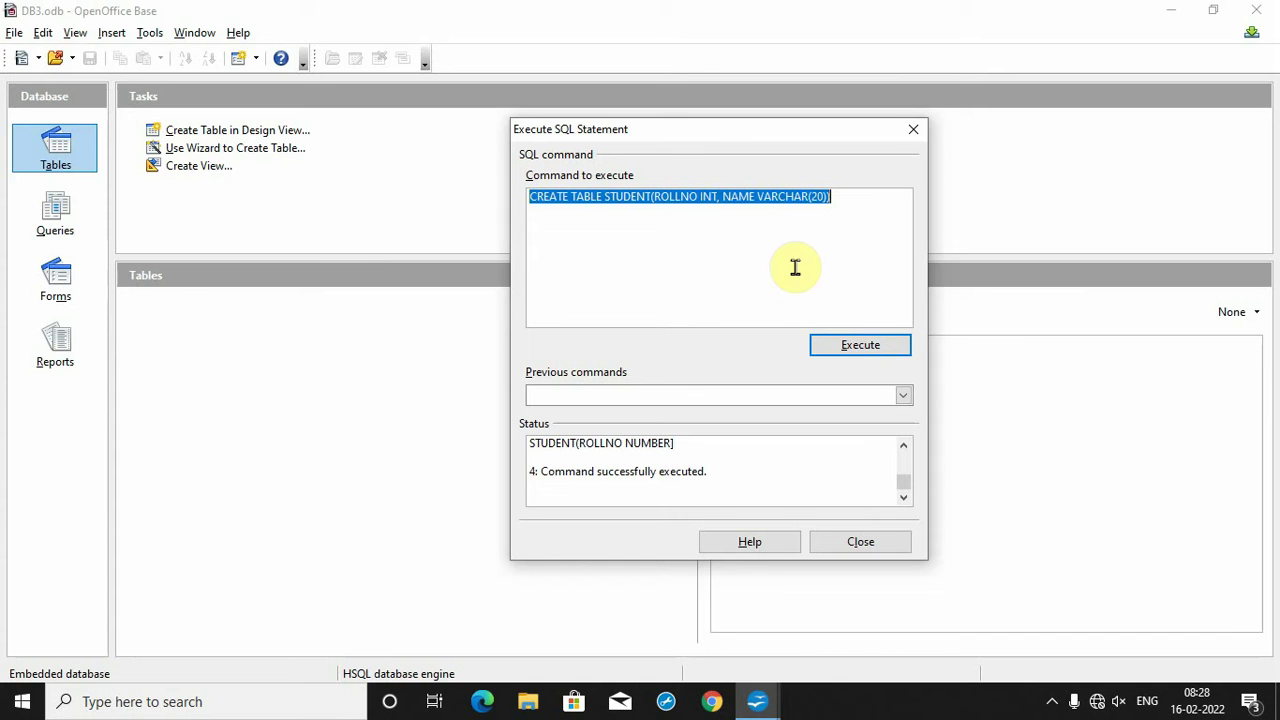
click(606, 219)
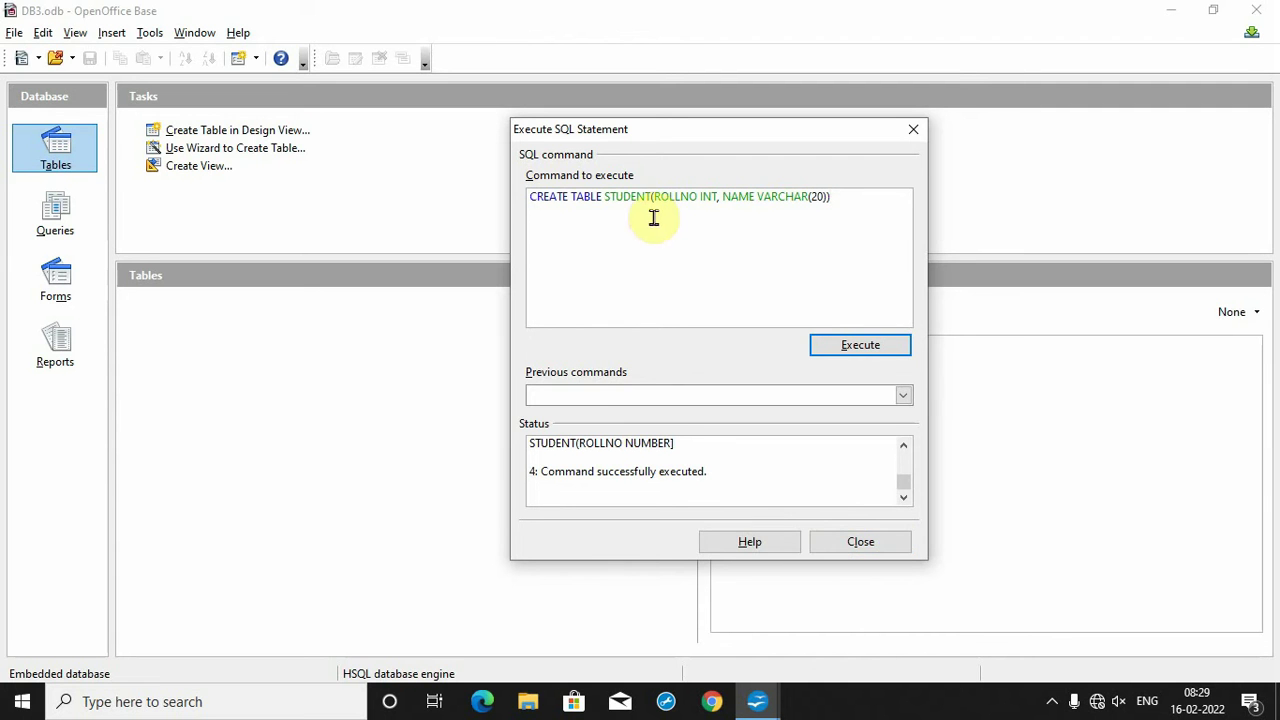
click(868, 543)
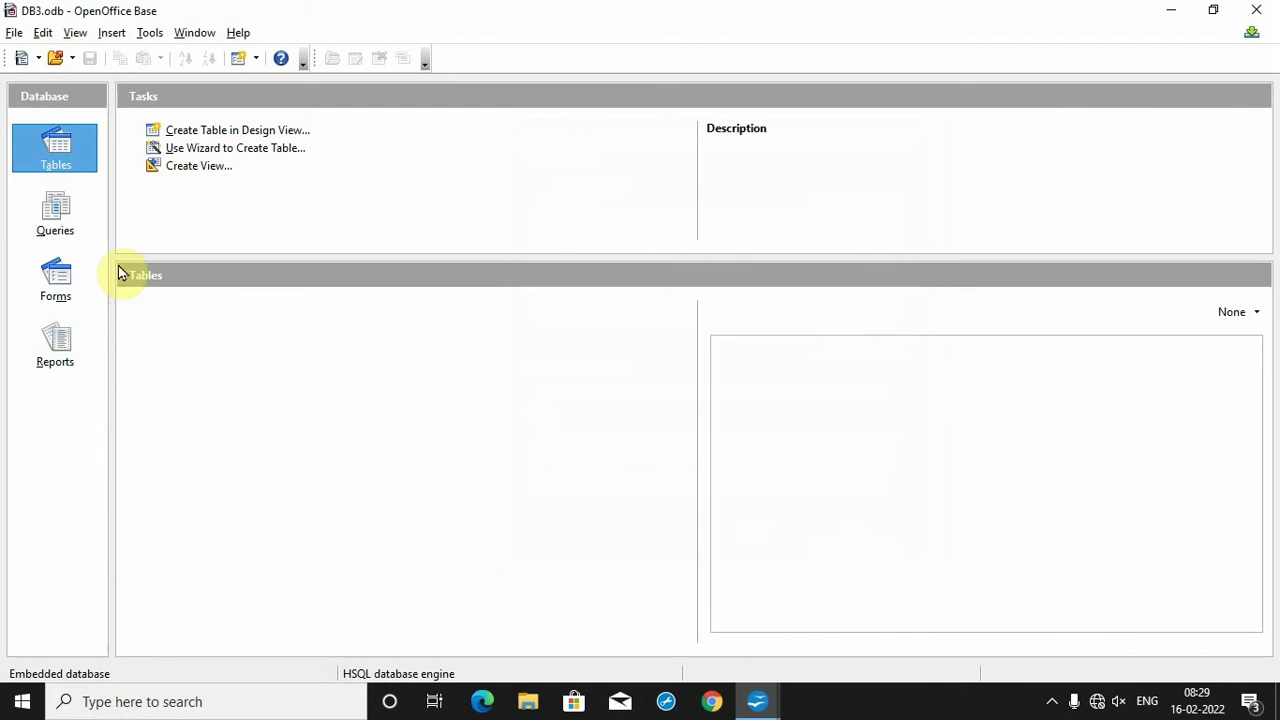
Step: Look through the queries, forms, reports and tables of the DB3 database for the STUDENT table
click(52, 214)
click(52, 278)
click(45, 348)
click(55, 278)
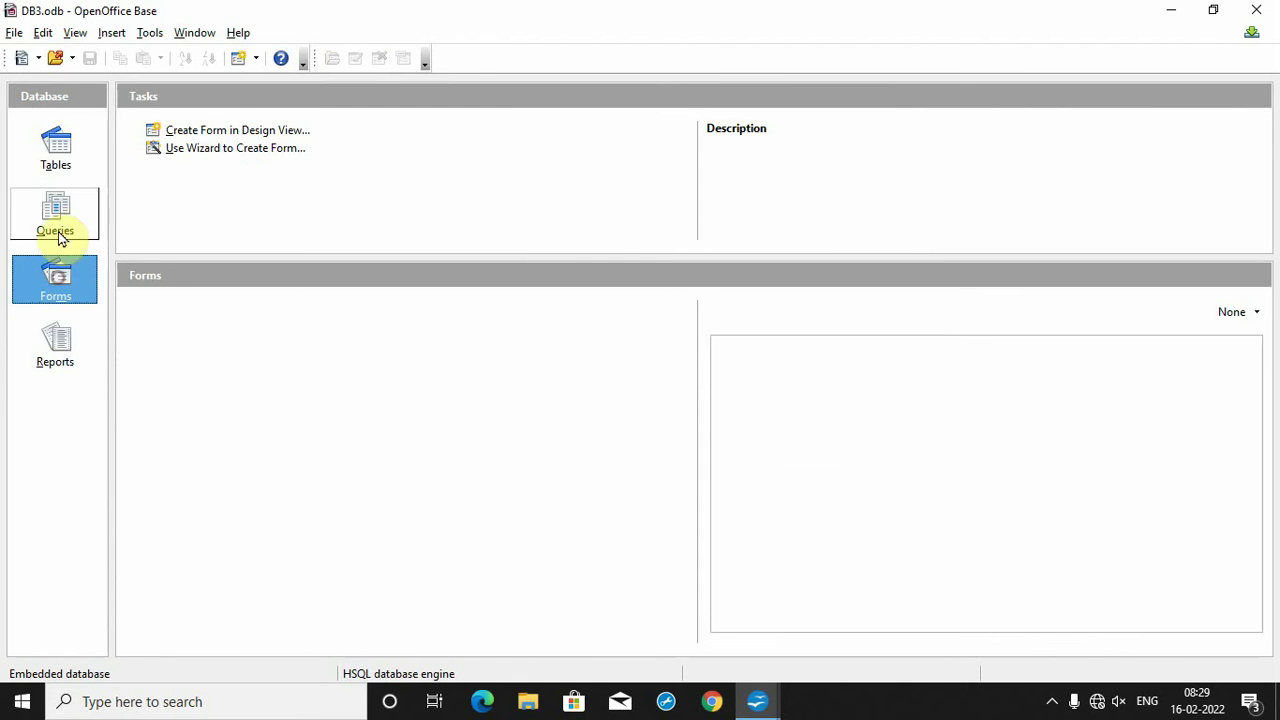
click(55, 220)
click(57, 155)
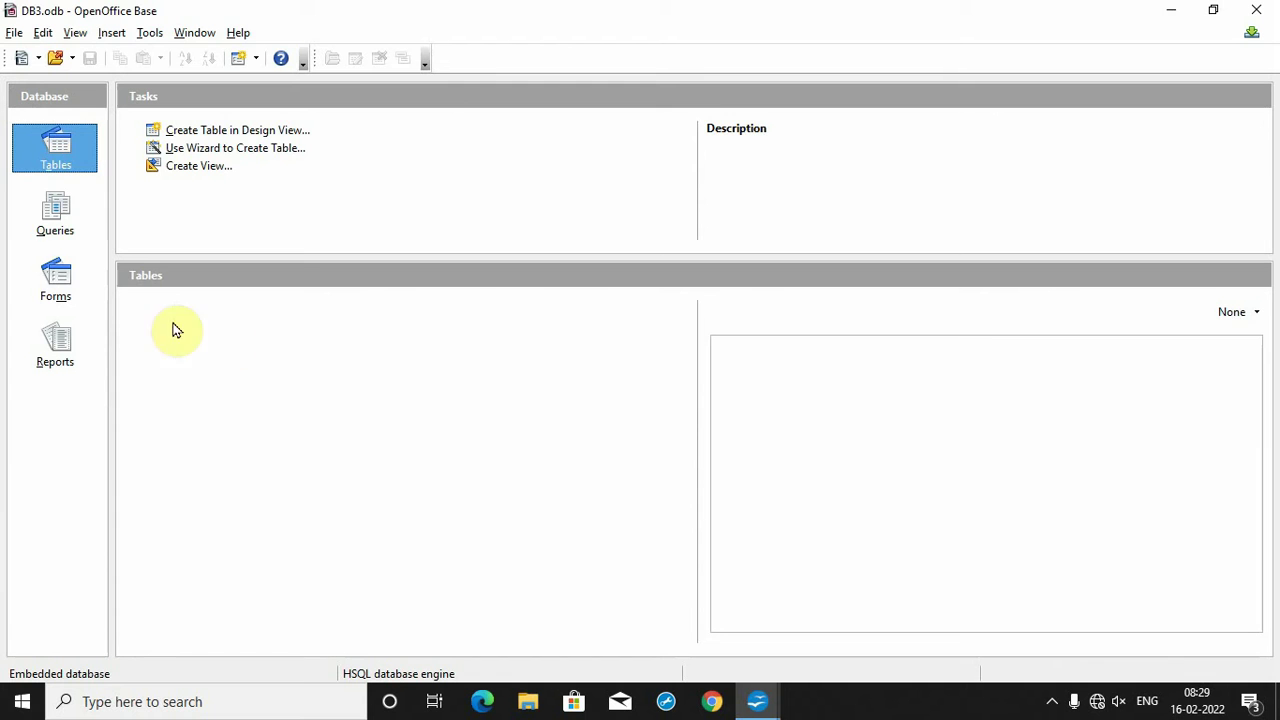
click(58, 208)
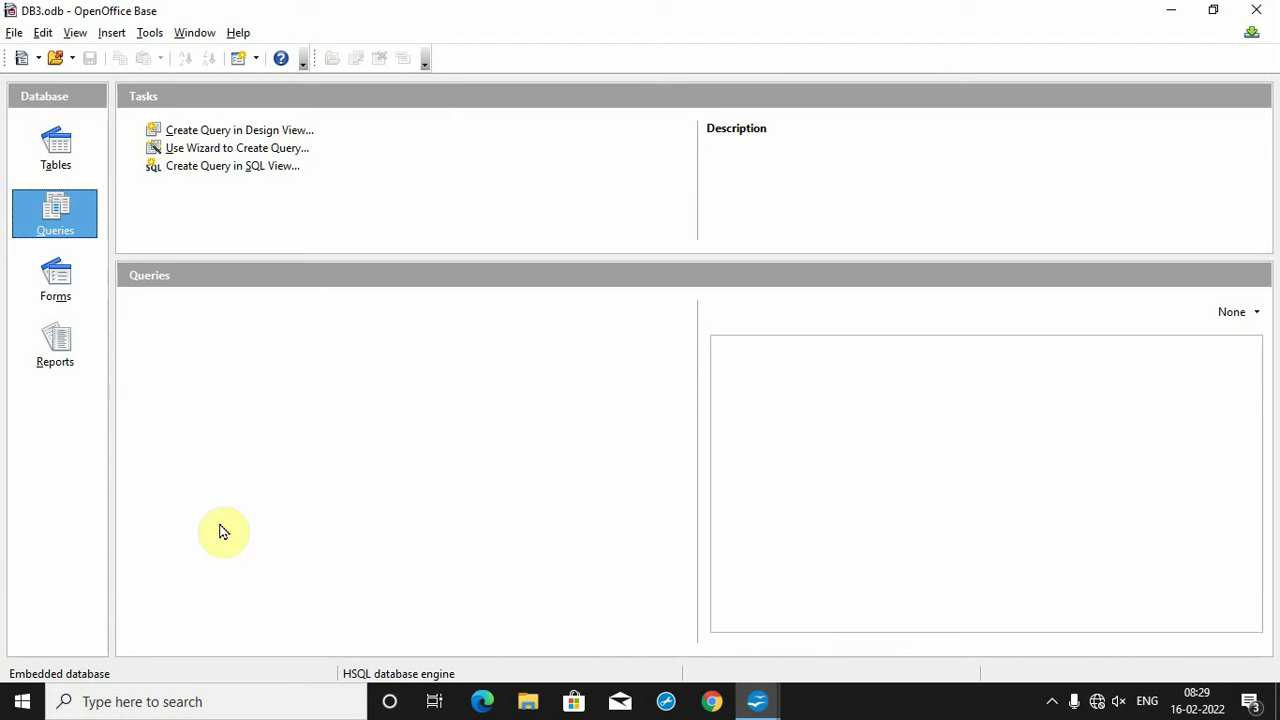
click(42, 282)
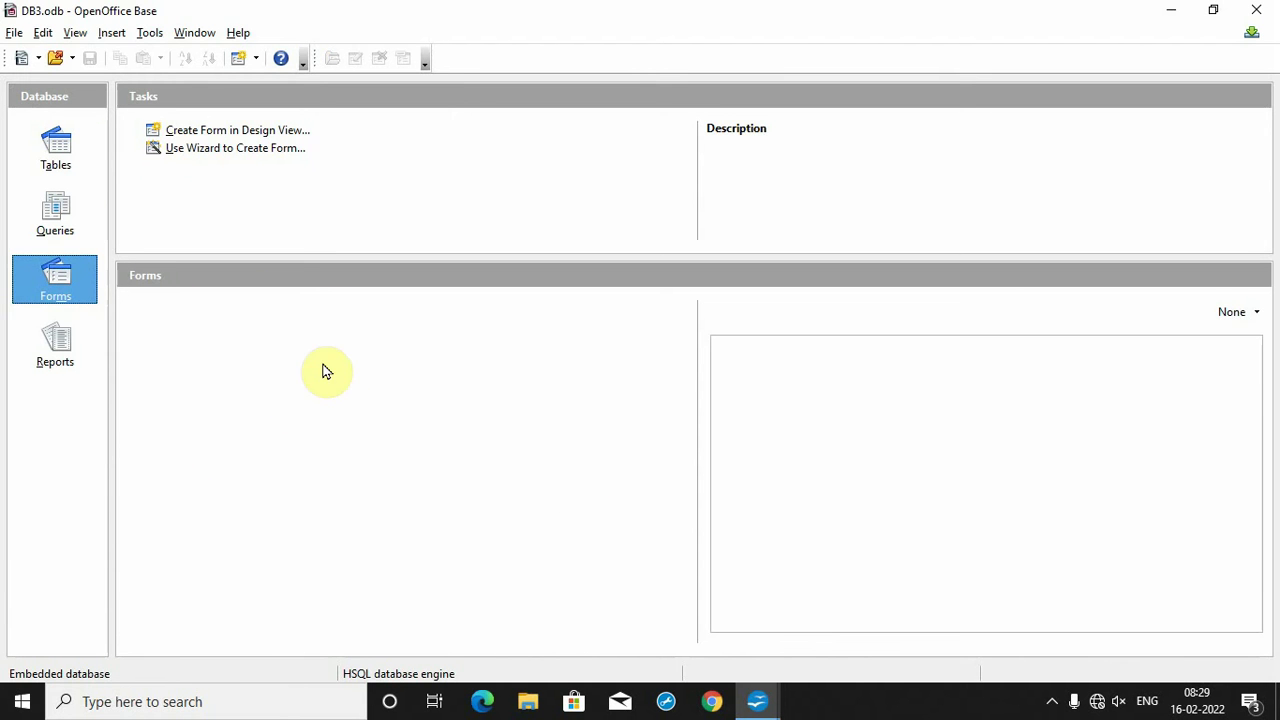
click(53, 352)
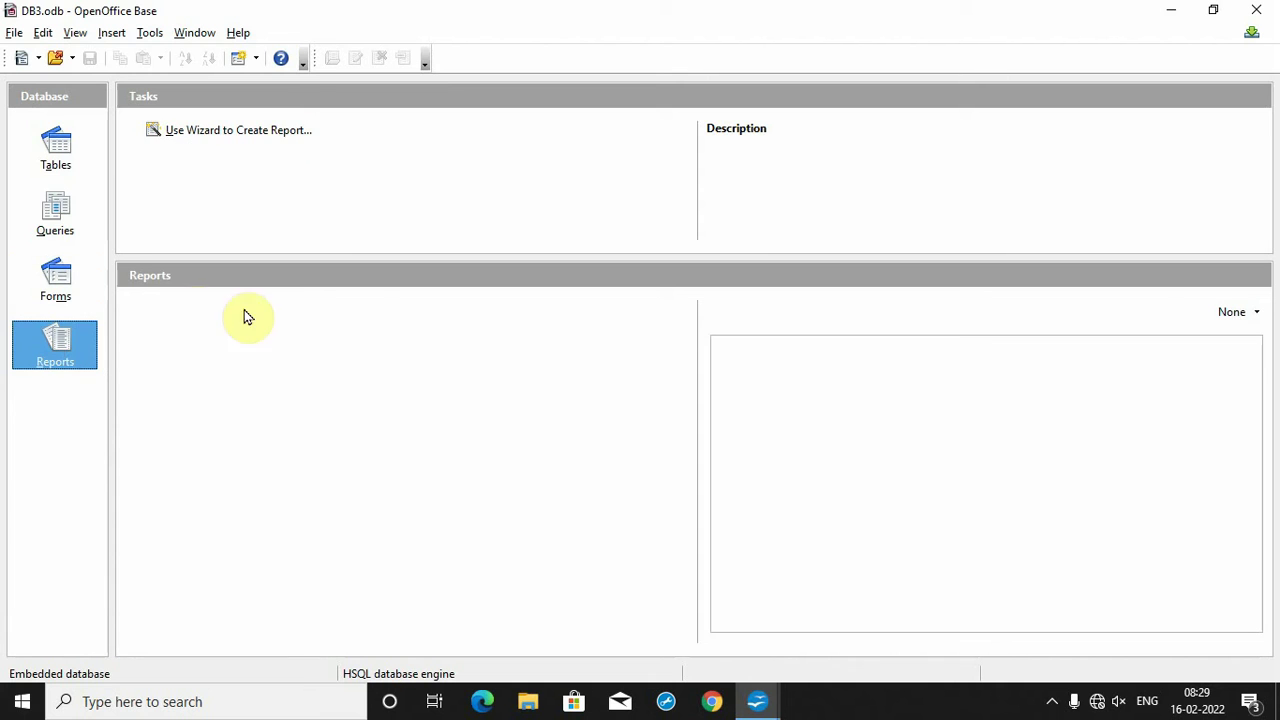
click(56, 145)
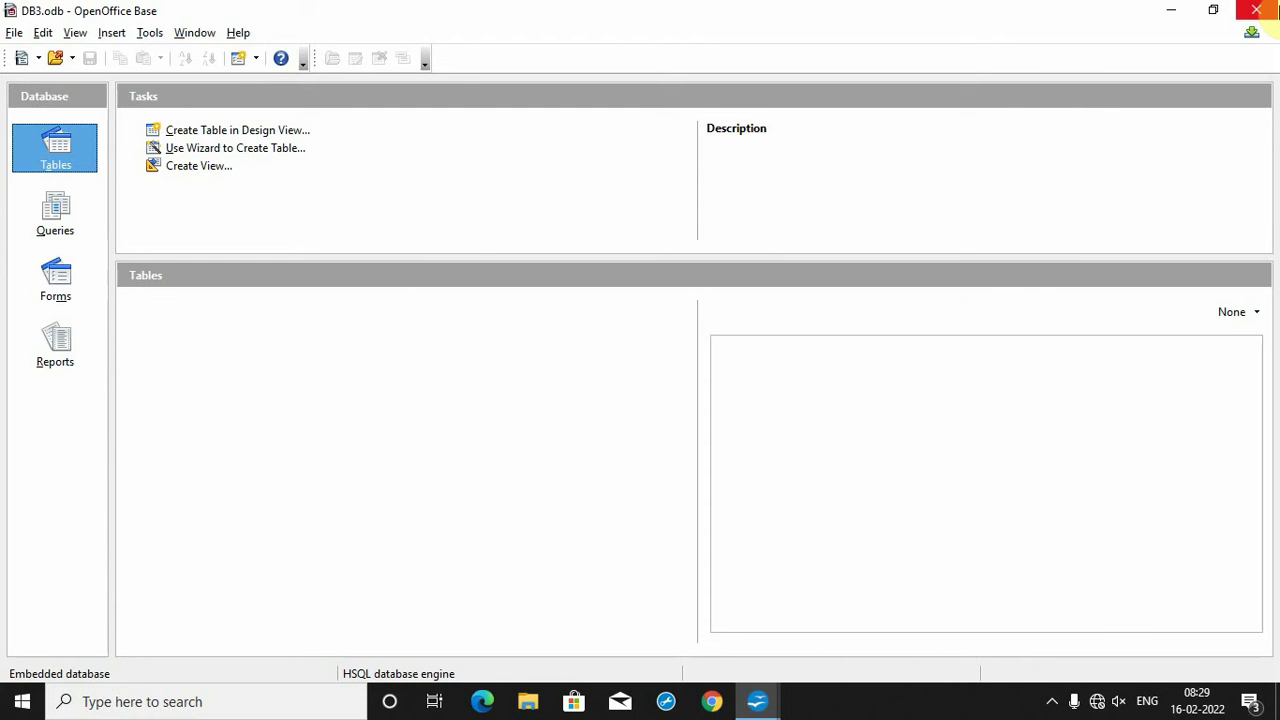
Step: Refresh the table list of the DB3 database, and open the STUDENT table to check its columns before closing it
click(75, 33)
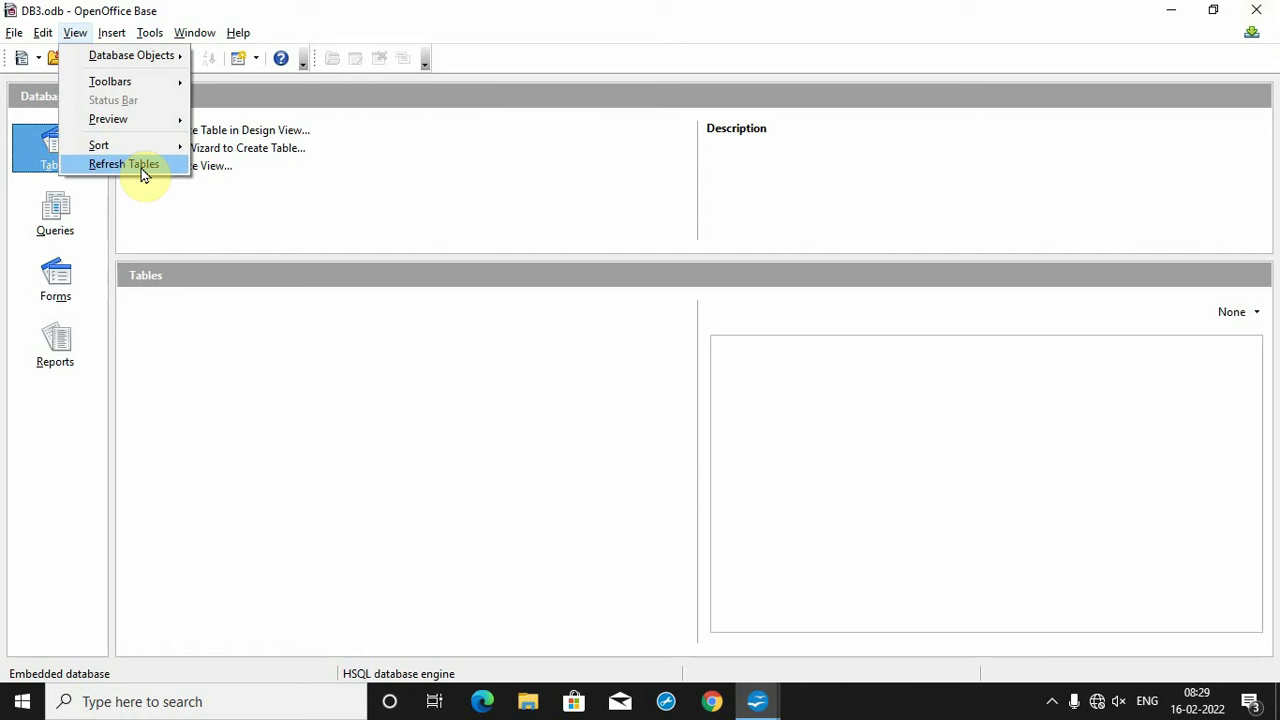
click(143, 170)
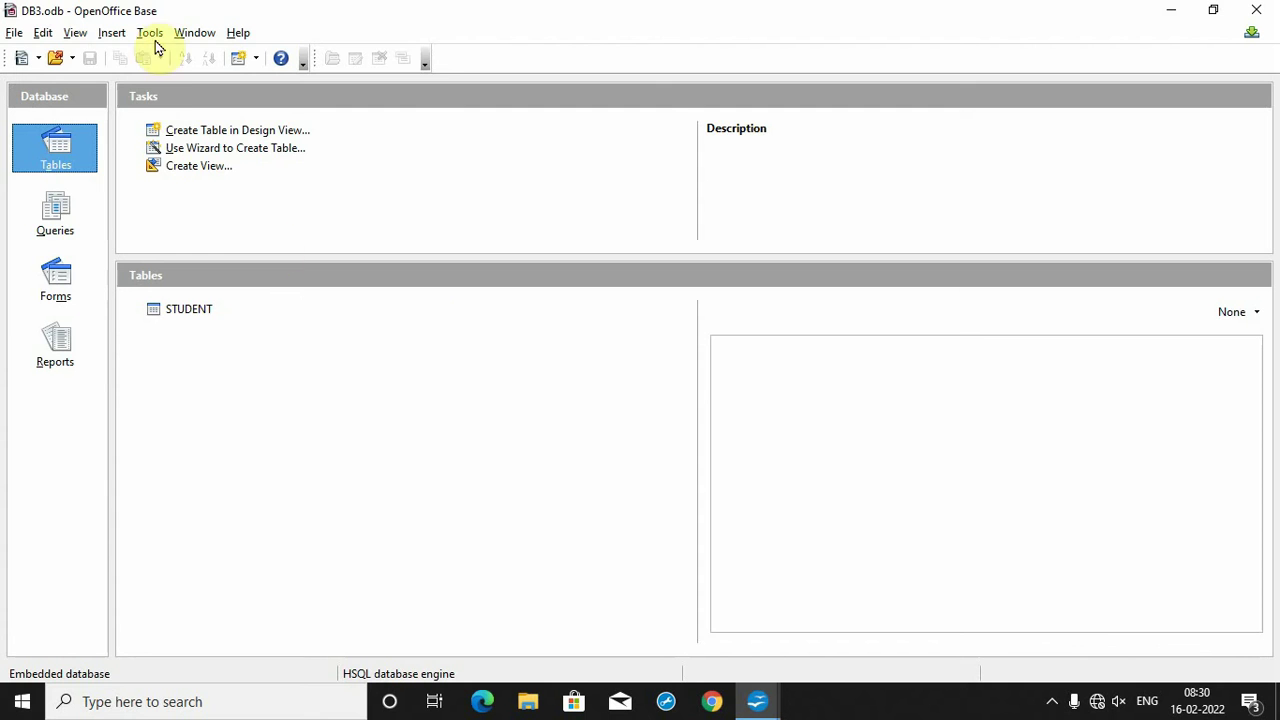
click(75, 33)
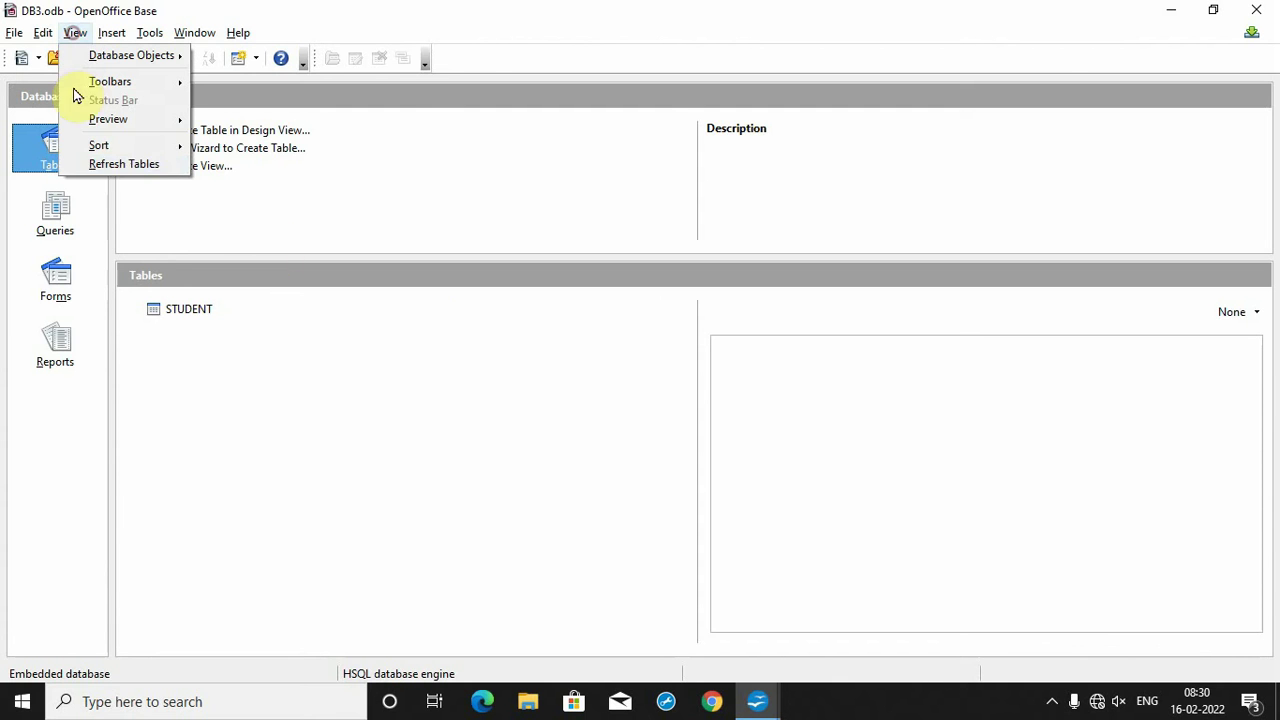
click(318, 455)
double_click(189, 315)
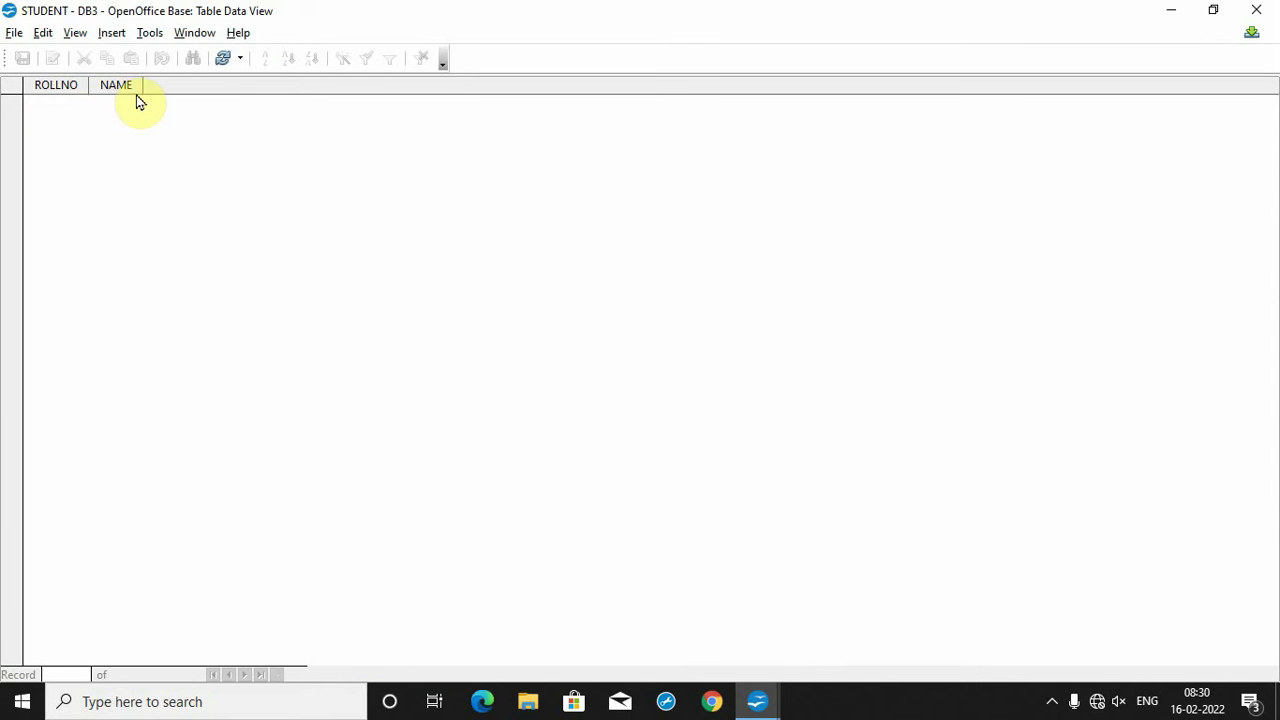
click(1256, 10)
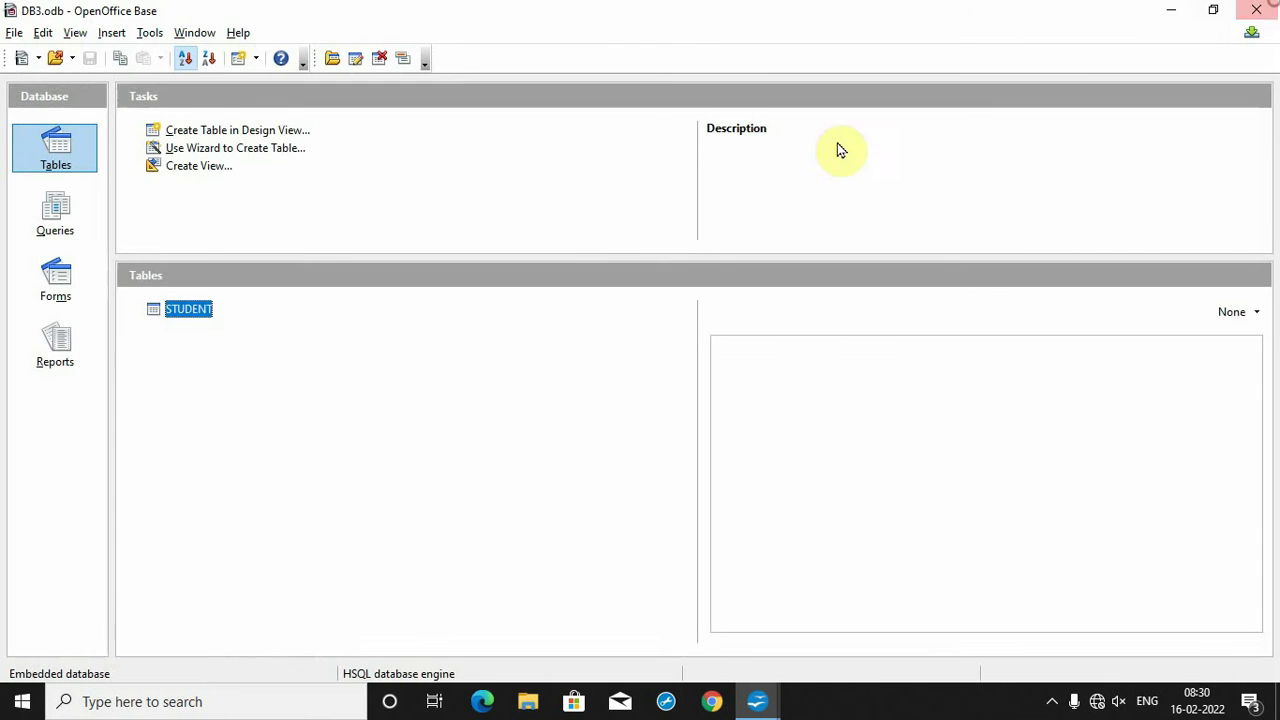
click(150, 32)
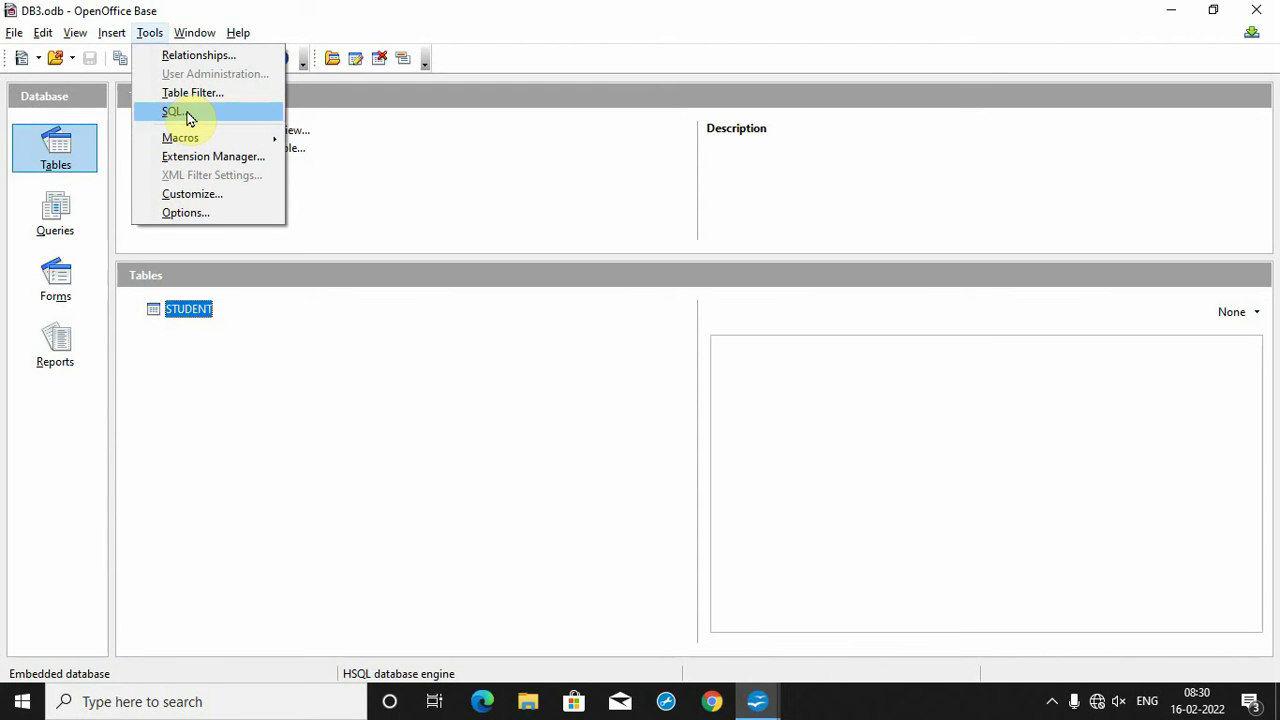
click(245, 330)
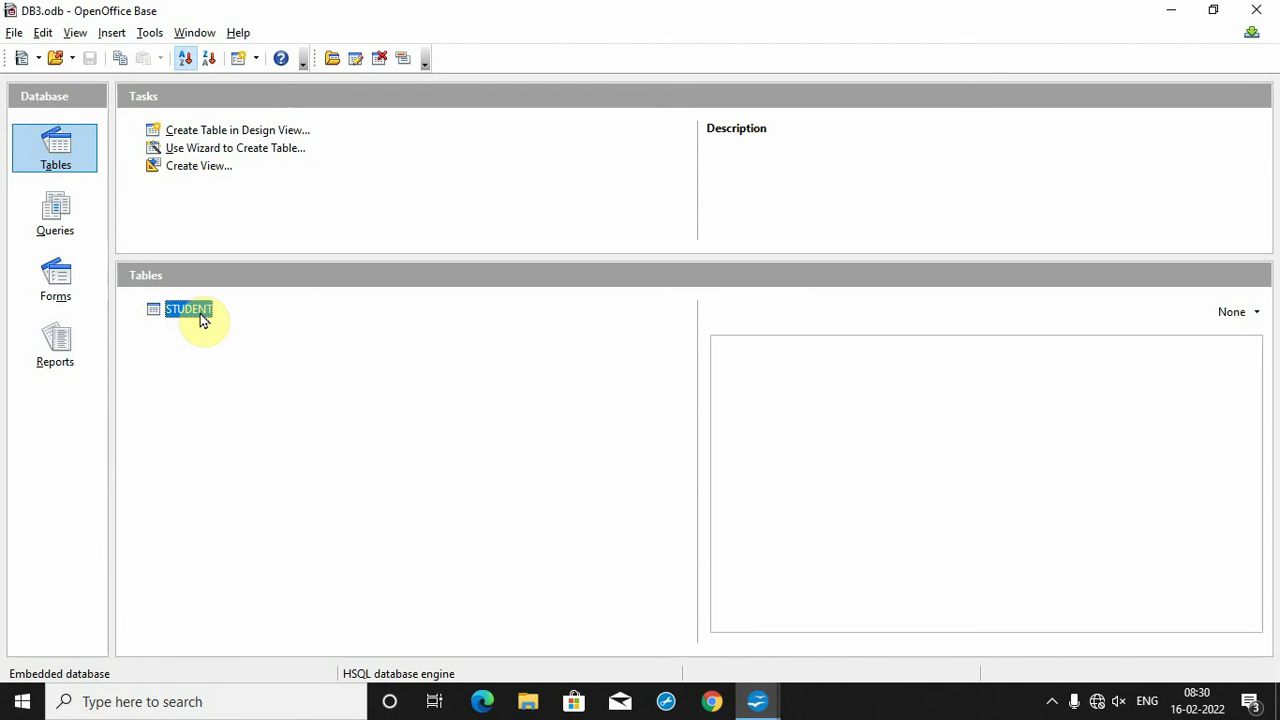
click(150, 32)
click(183, 113)
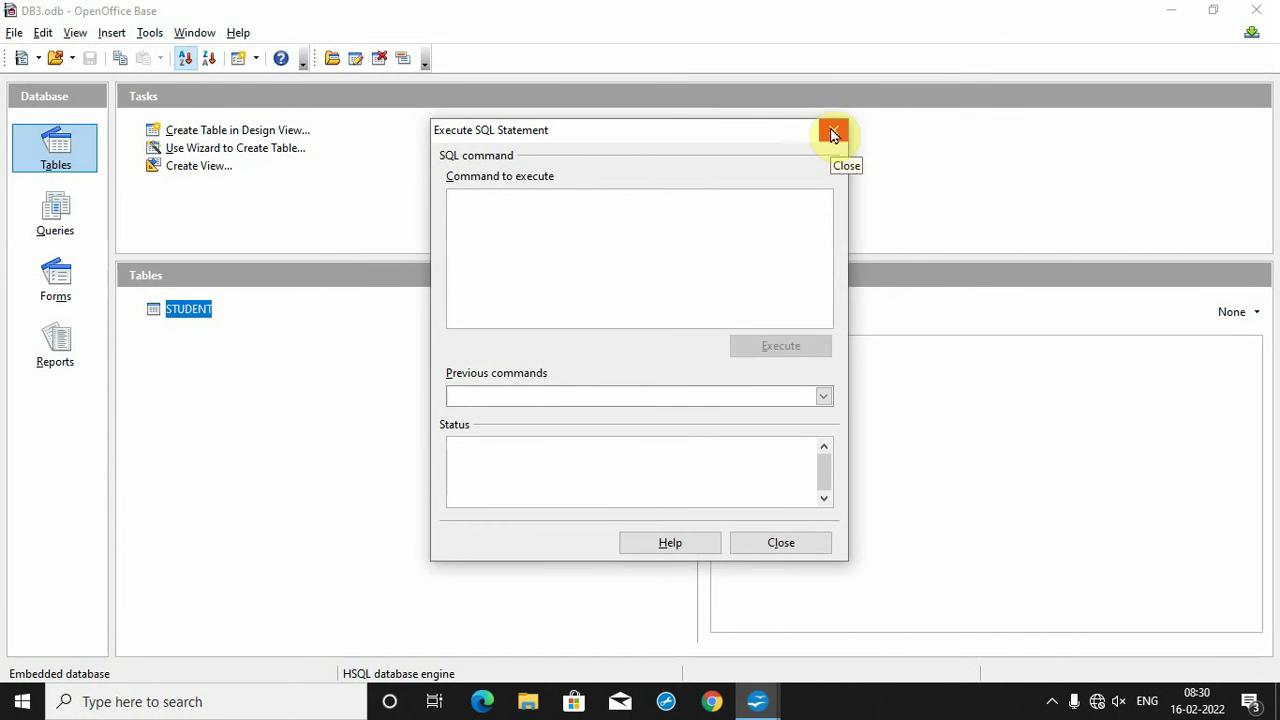
click(826, 138)
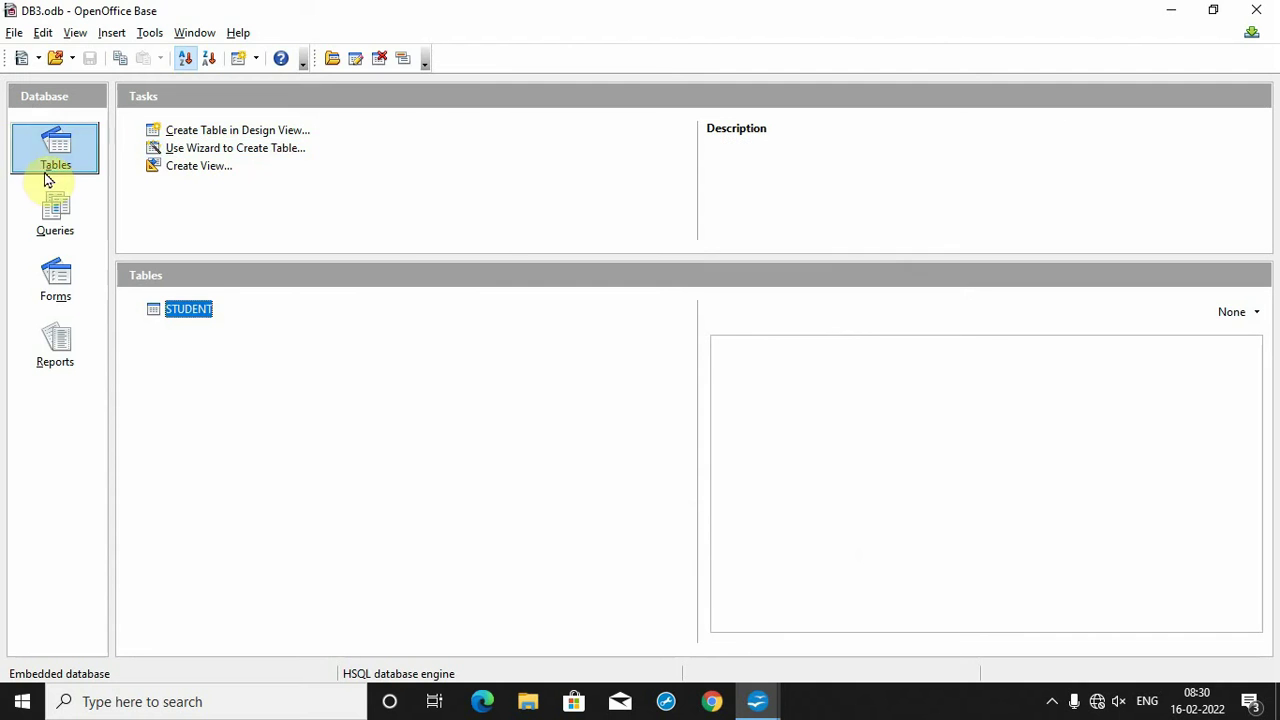
Step: Look through the queries, forms and reports sections of the DB3 database
click(57, 212)
click(57, 275)
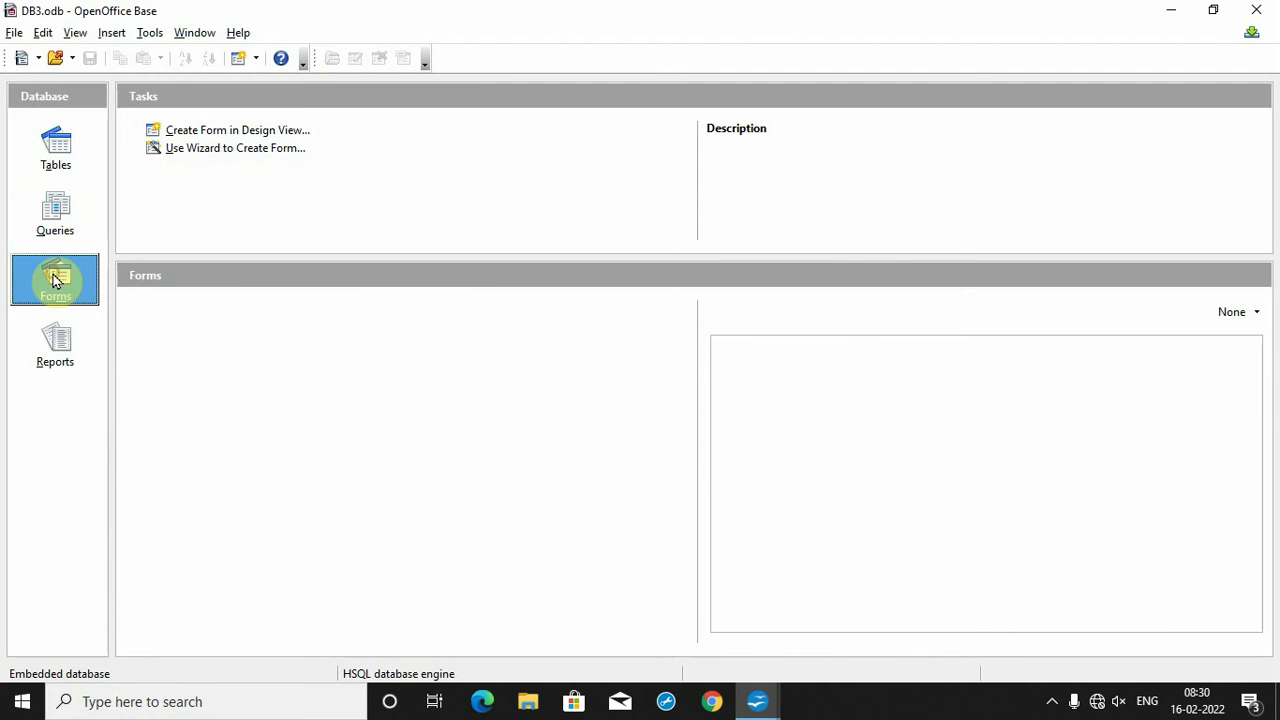
click(57, 362)
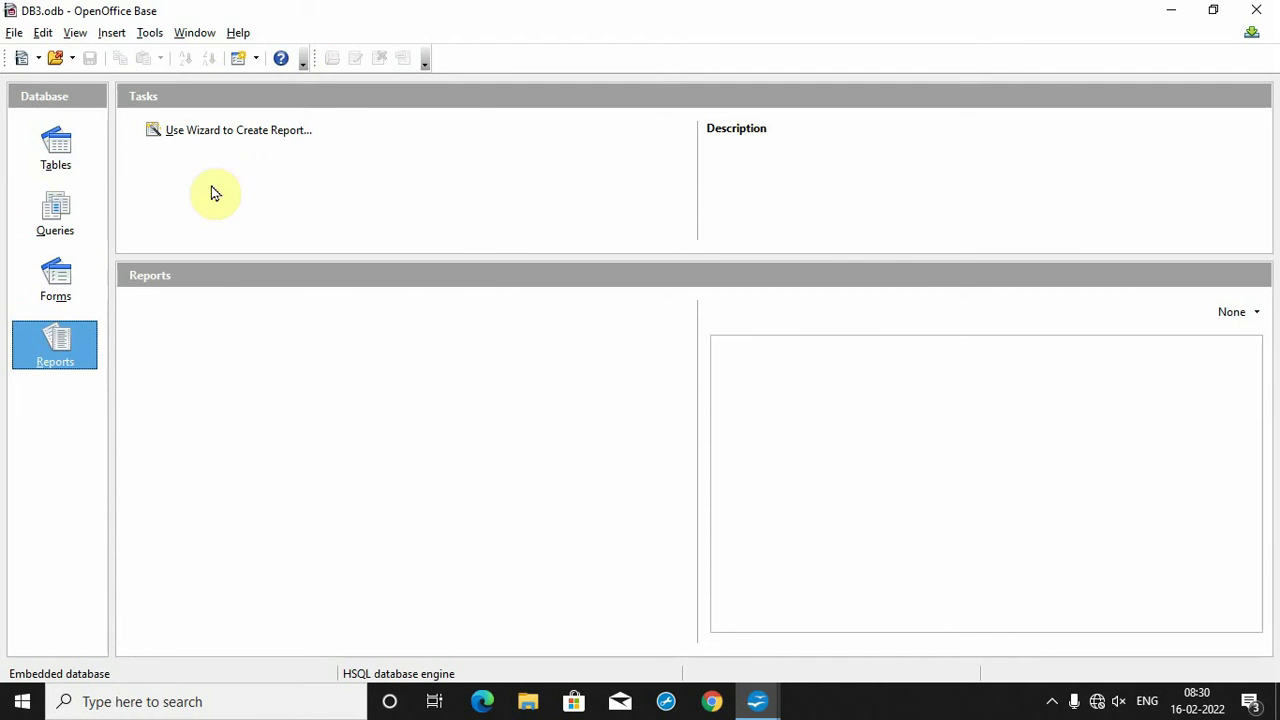
Step: Start a new table in Design View and define its first field ROLLNO with the type Number [ NUMERIC ]
click(59, 152)
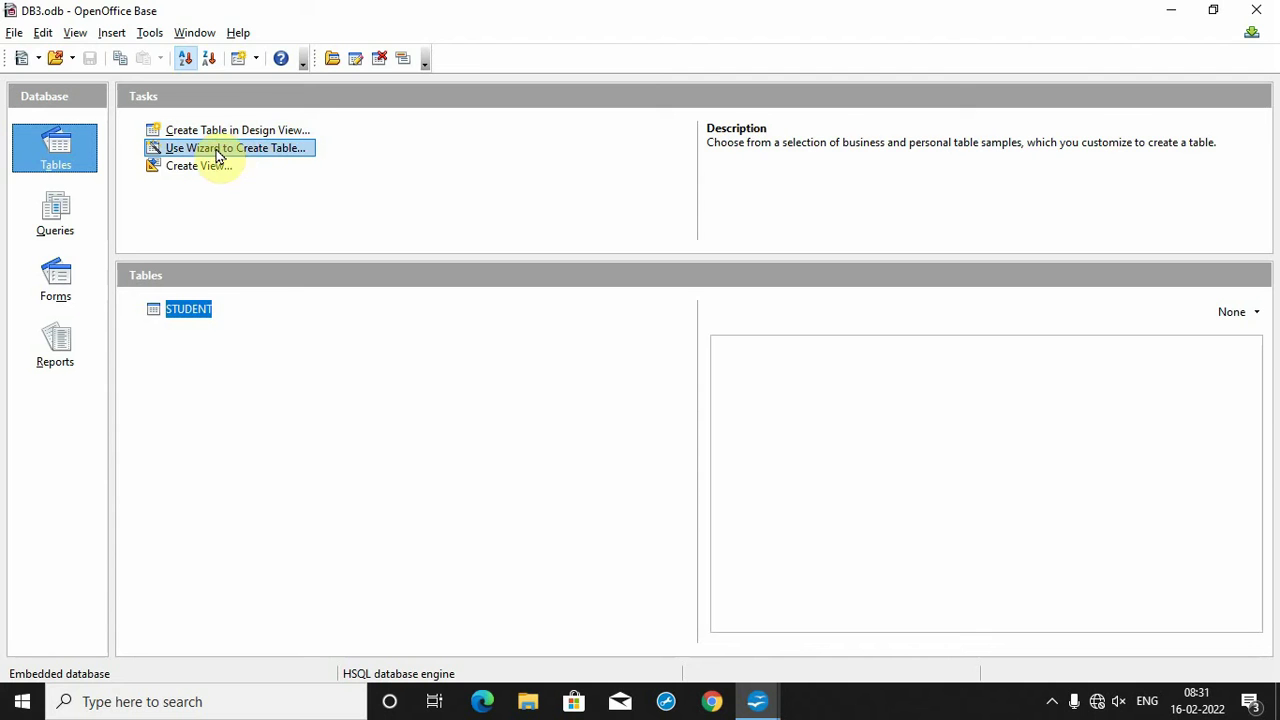
click(263, 130)
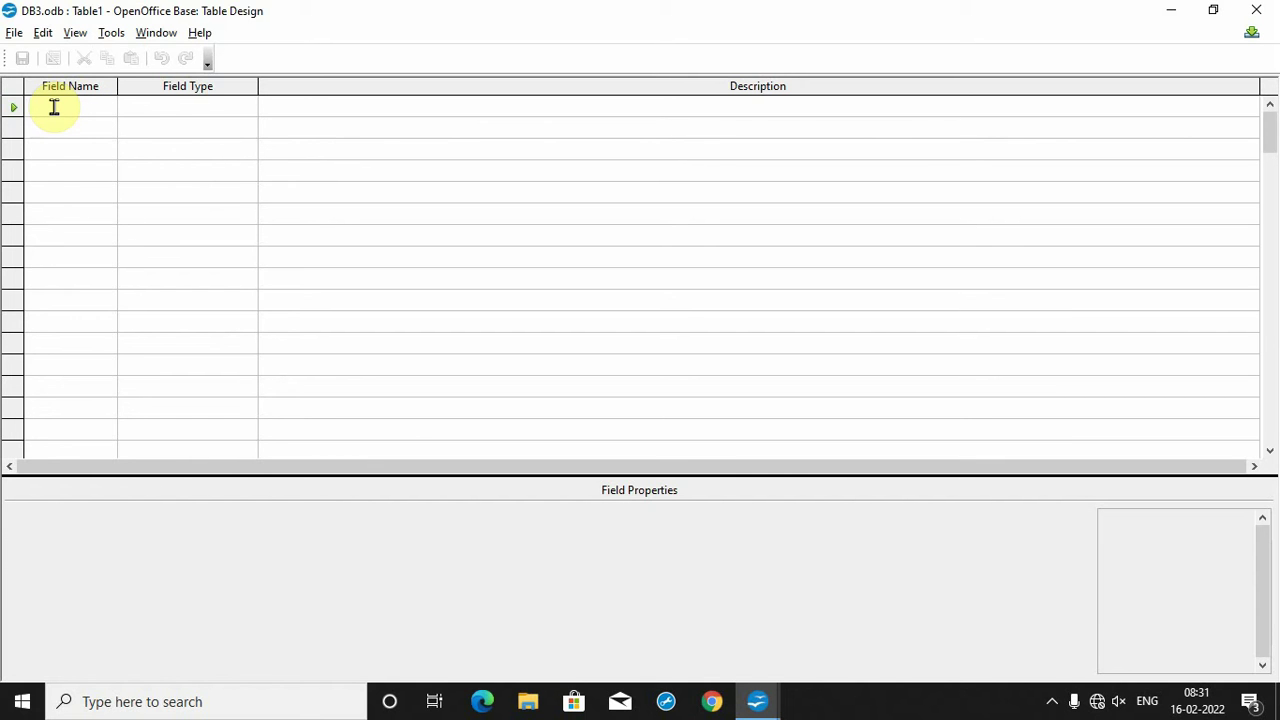
text(R)
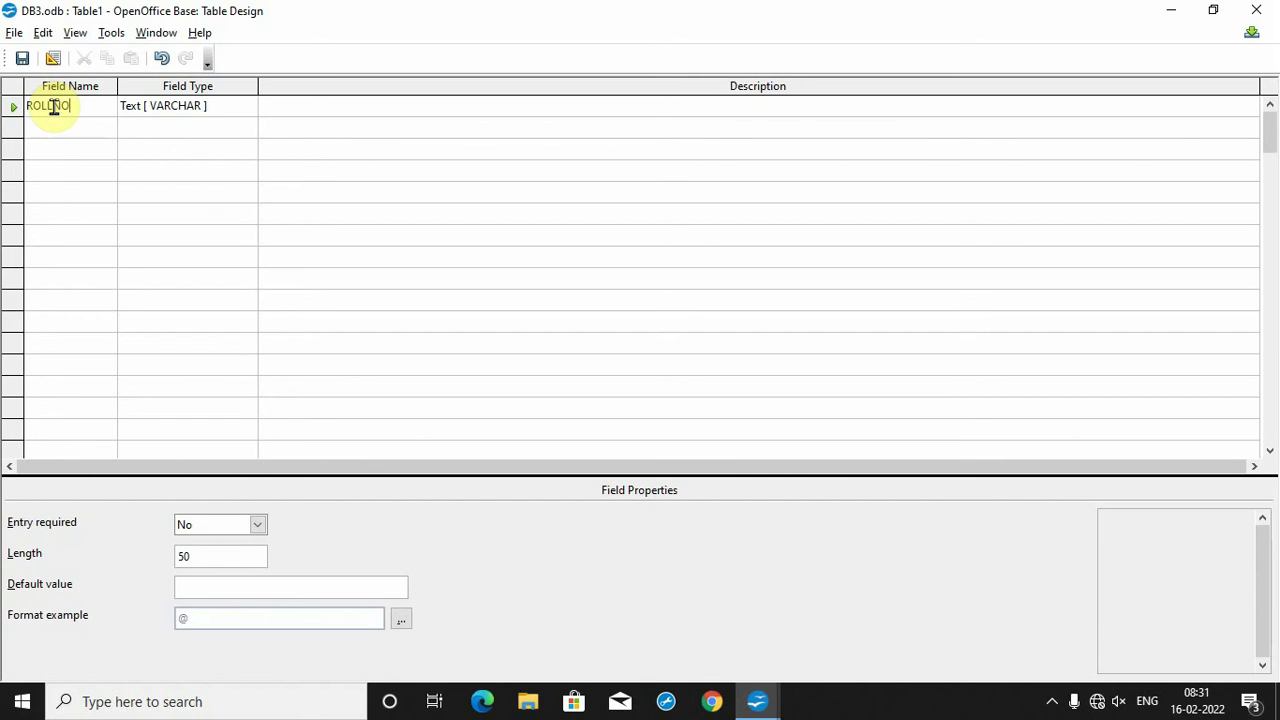
text(OLLNO)
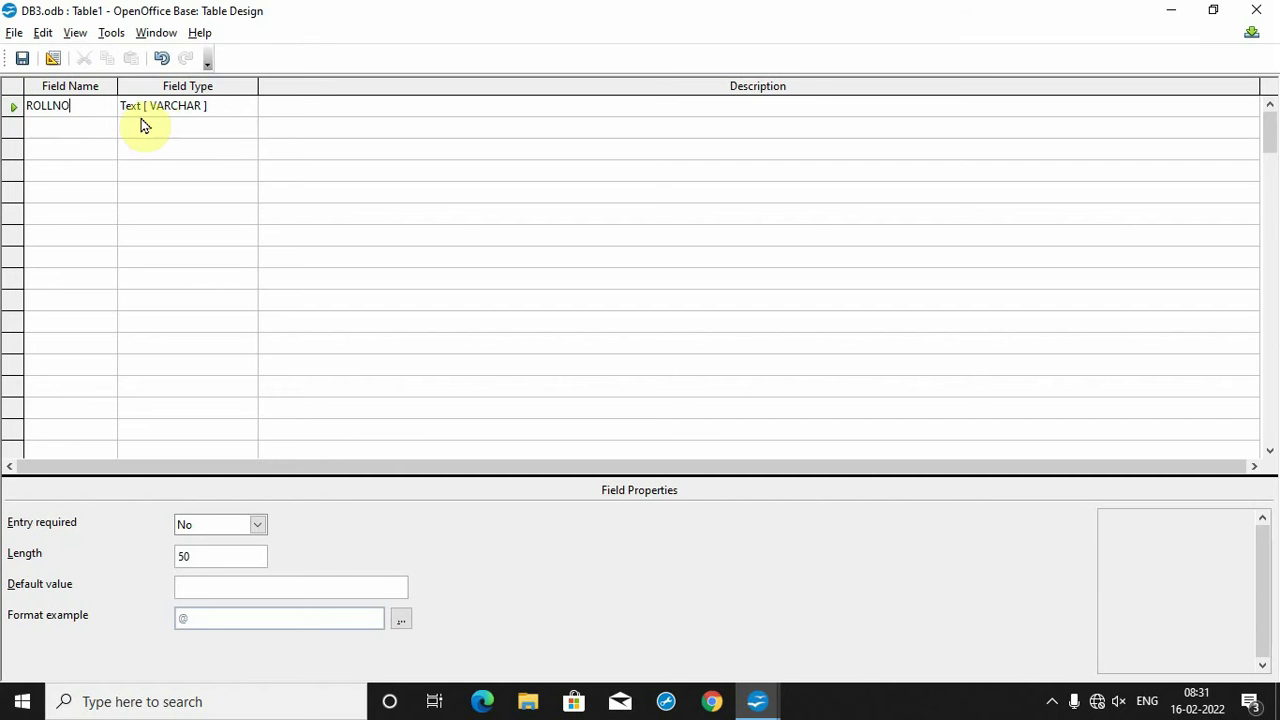
click(179, 106)
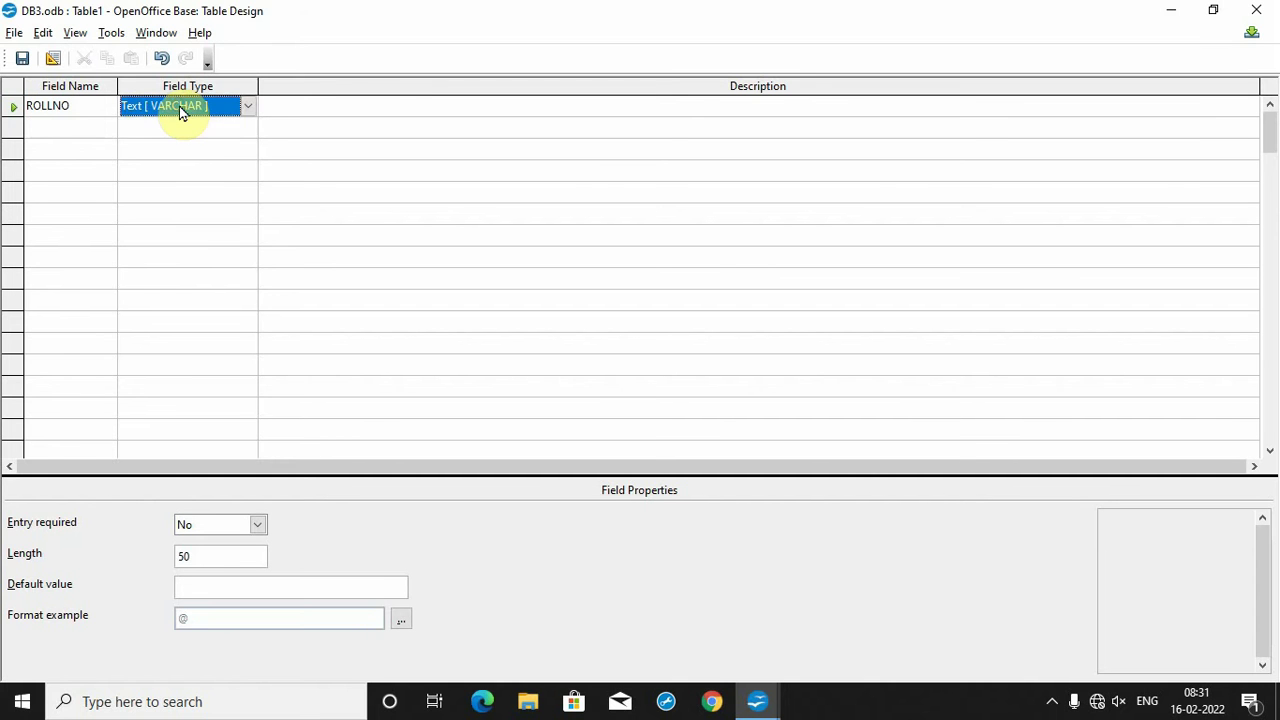
click(247, 107)
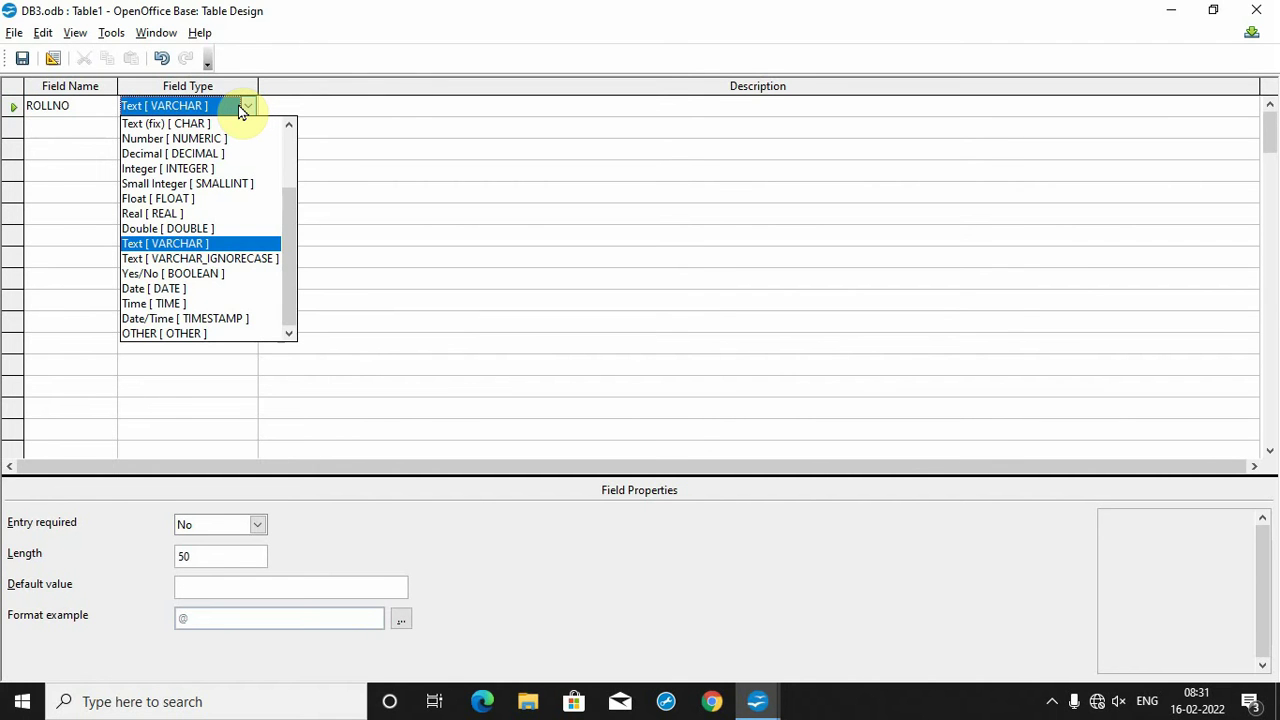
key(n)
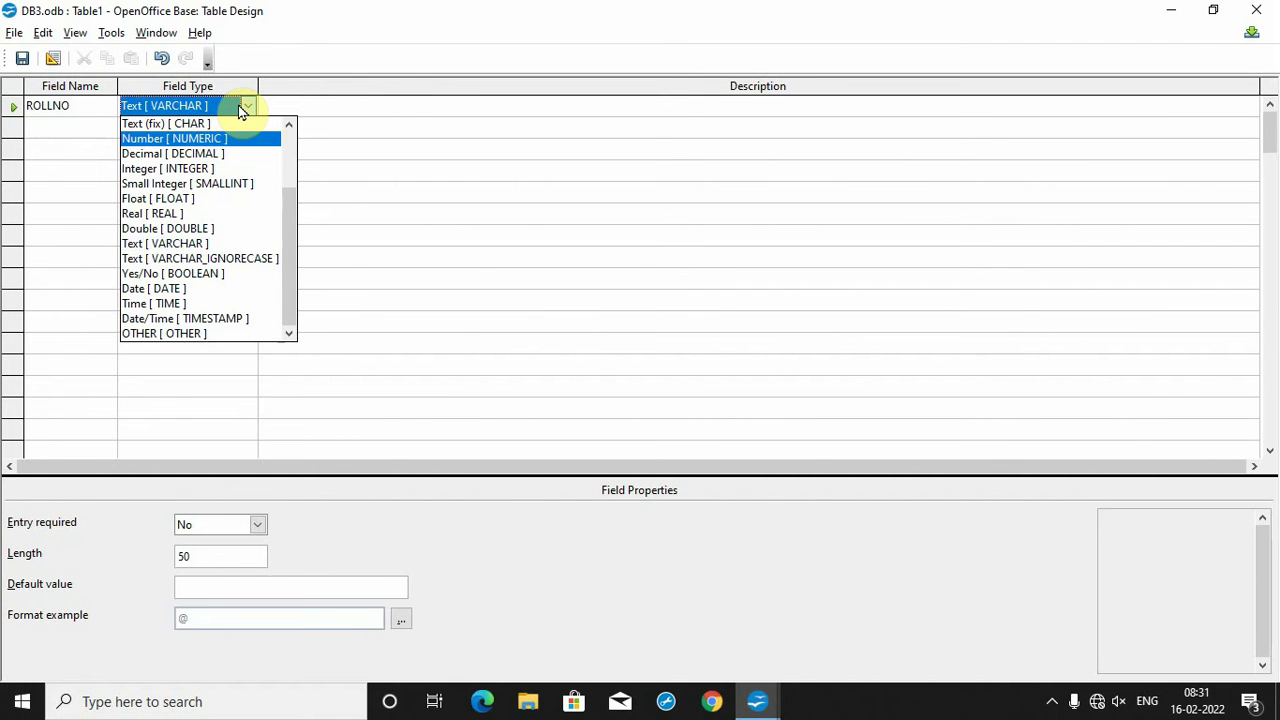
key(Return)
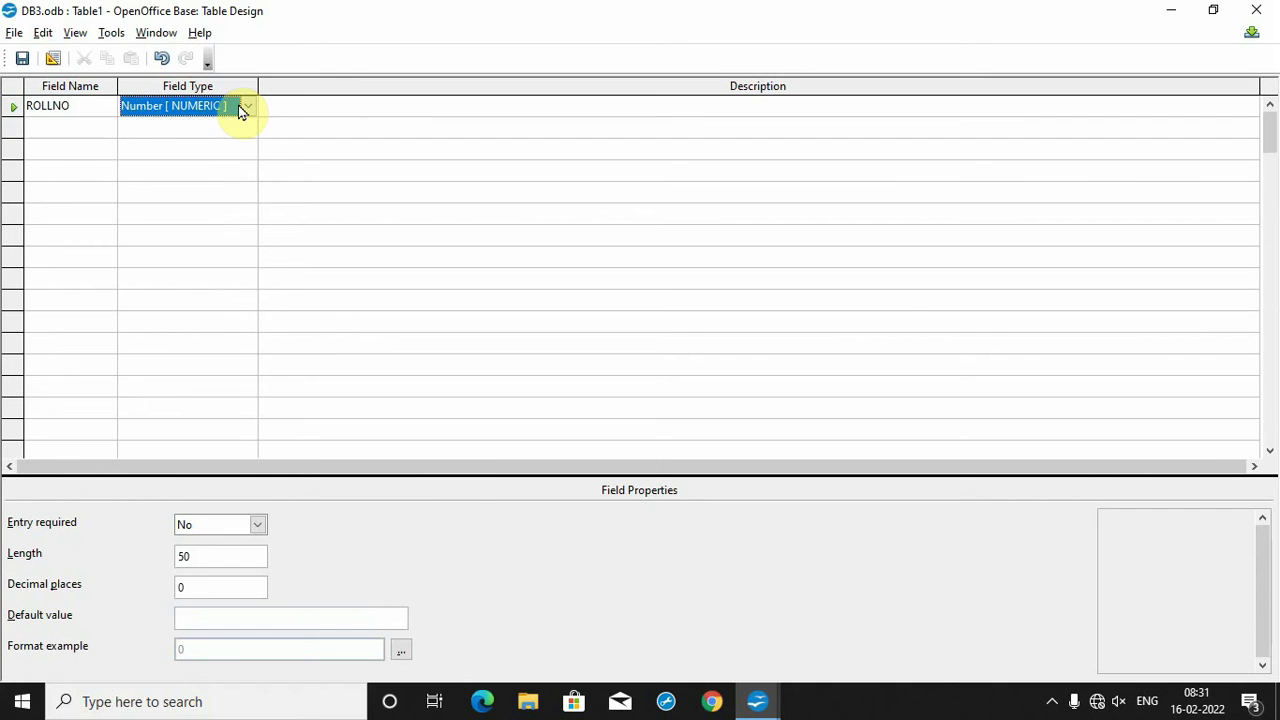
Step: Add the fields NAME, FNAME and CLASS below ROLLNO, each with the type Text [ VARCHAR ]
click(78, 128)
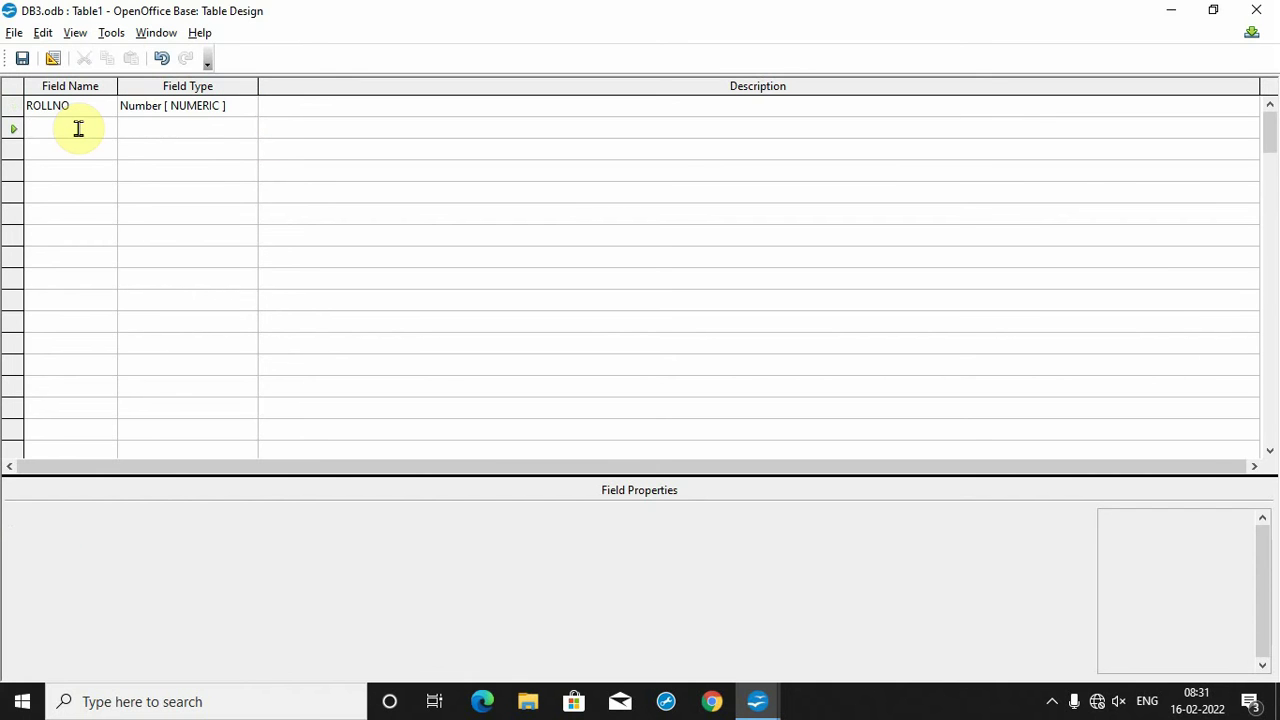
text(NAME)
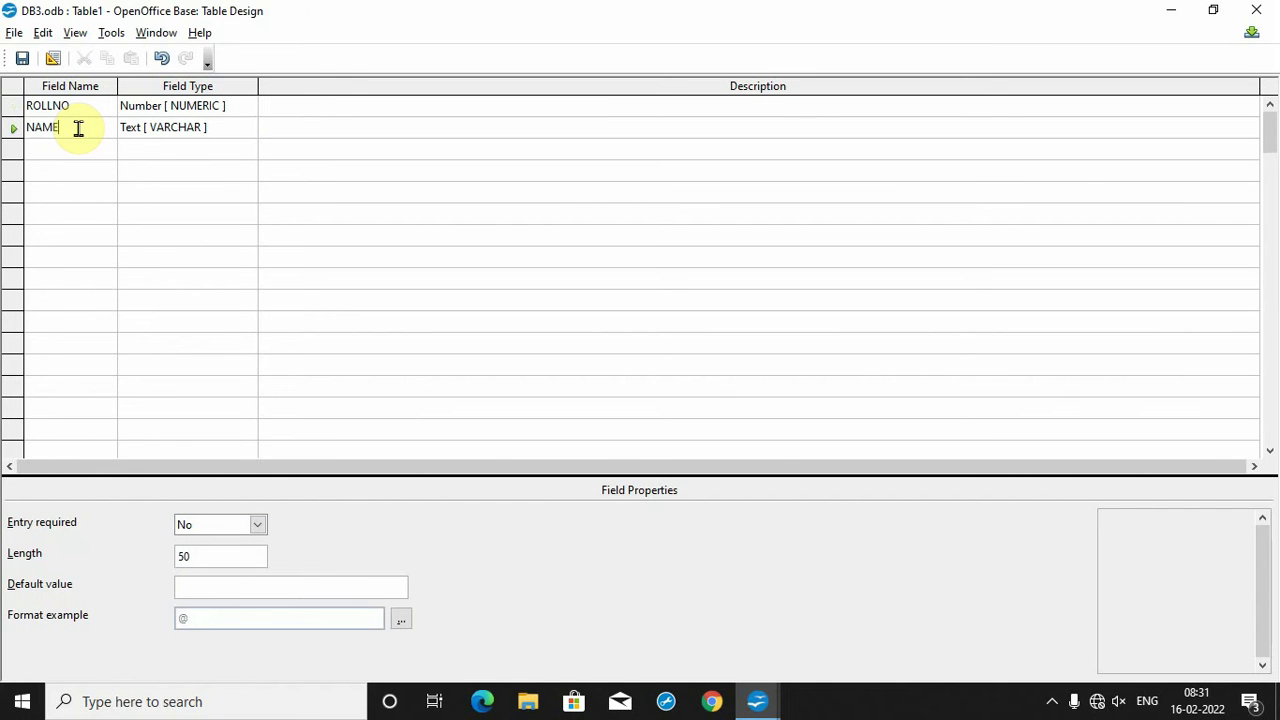
click(72, 147)
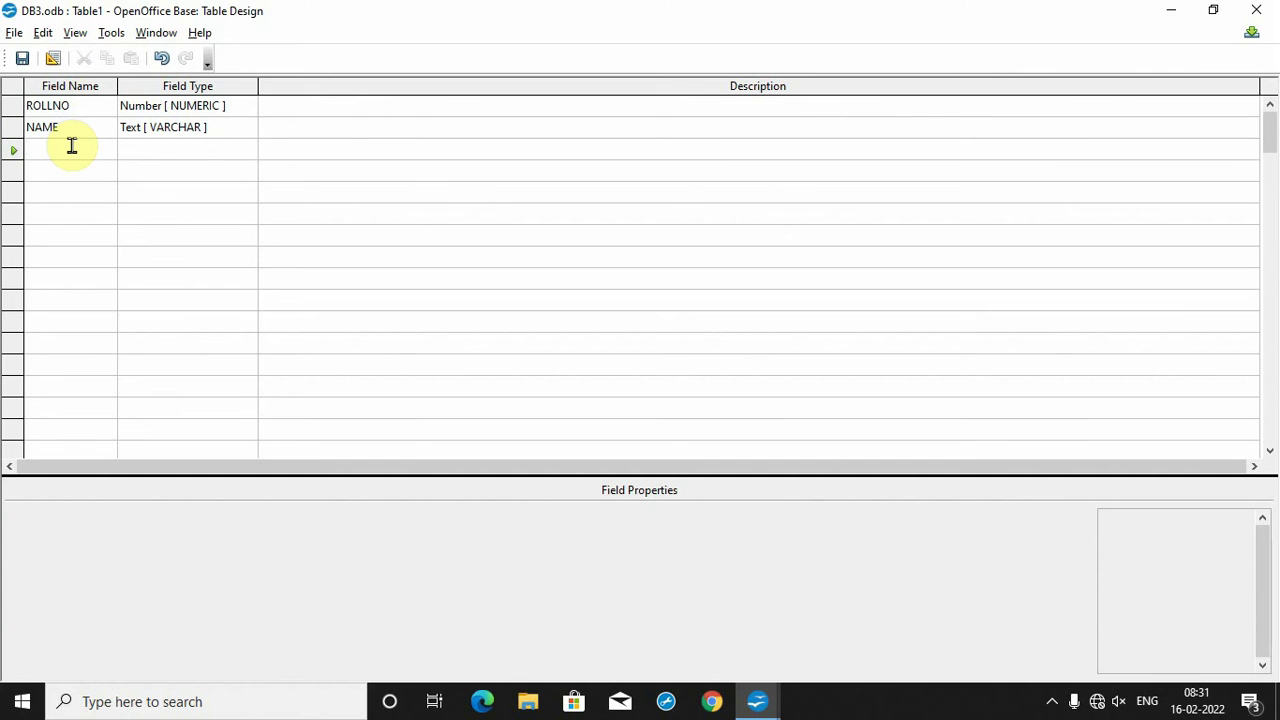
text(FNAME)
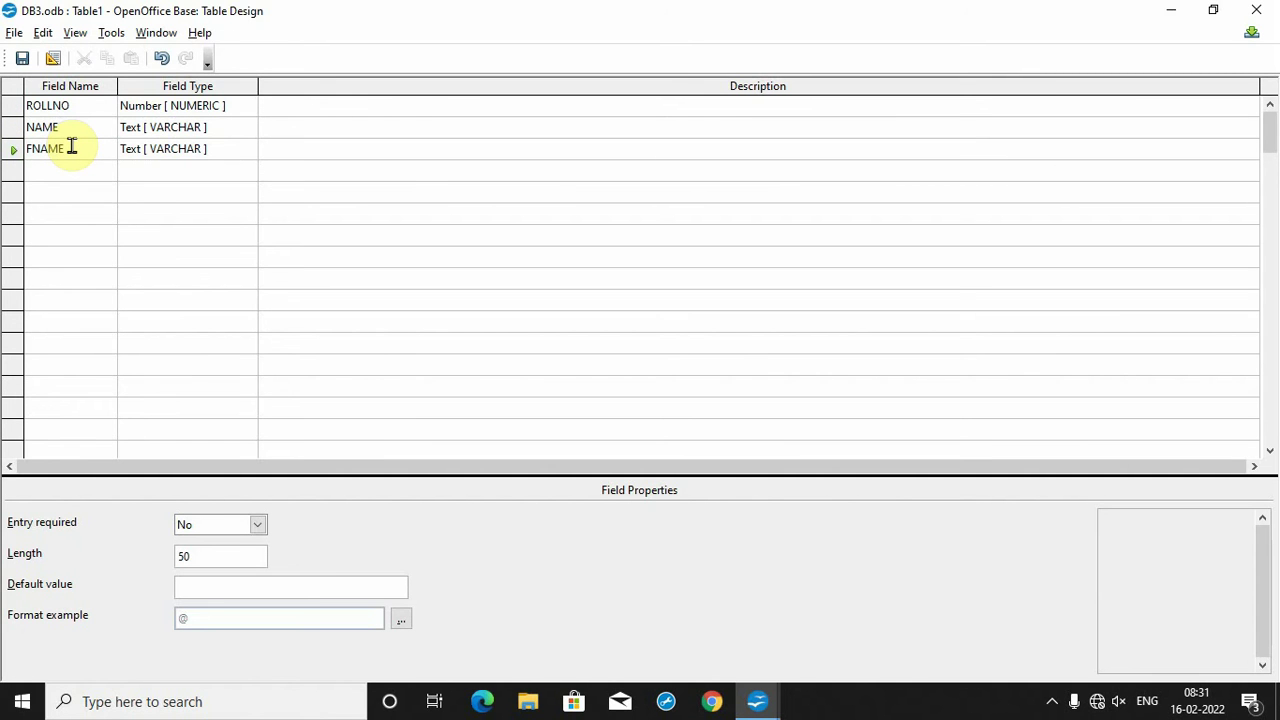
key(Tab)
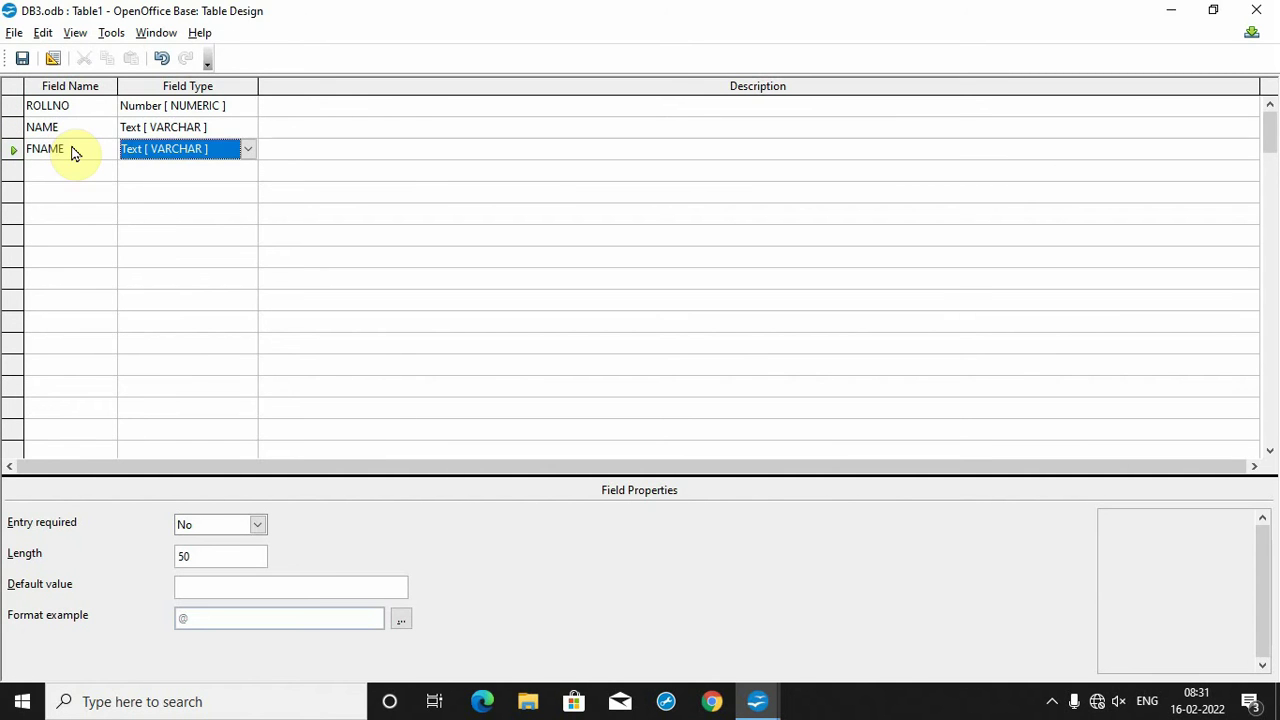
click(67, 168)
text(CLASS)
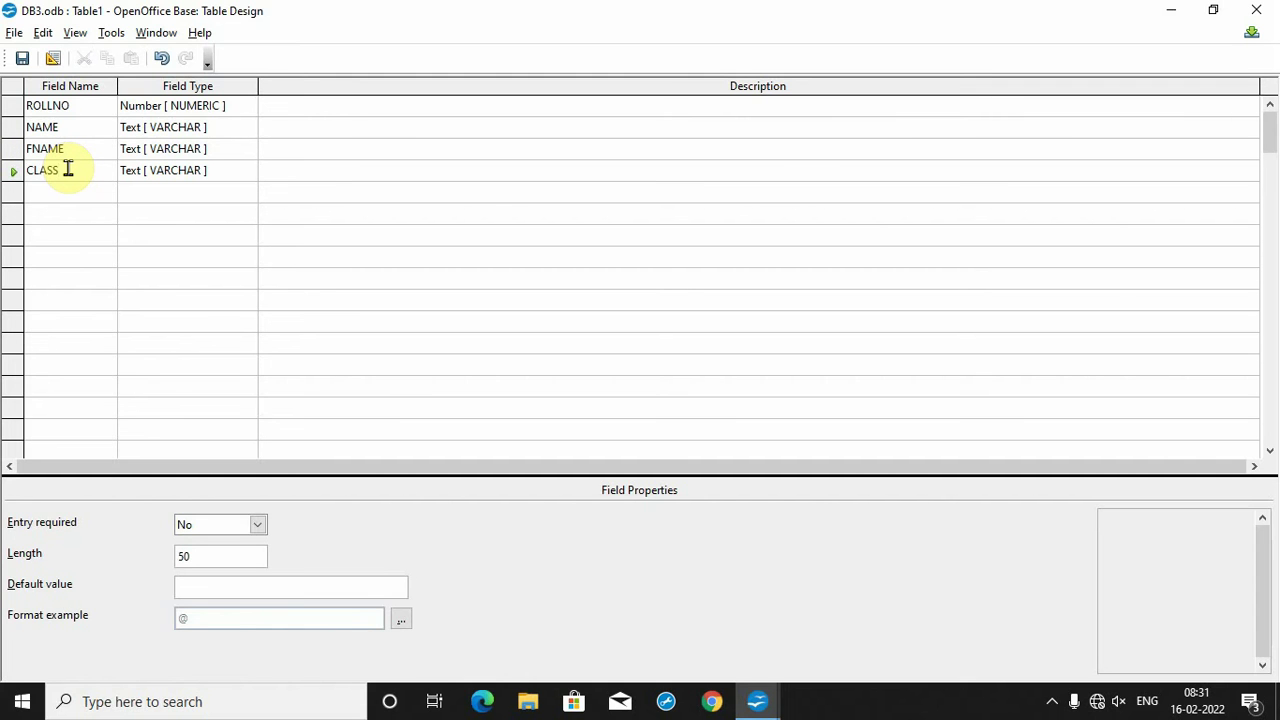
Step: Add a MOBILENO field below CLASS with the type Number [ NUMERIC ]
click(57, 191)
text(MOBILE)
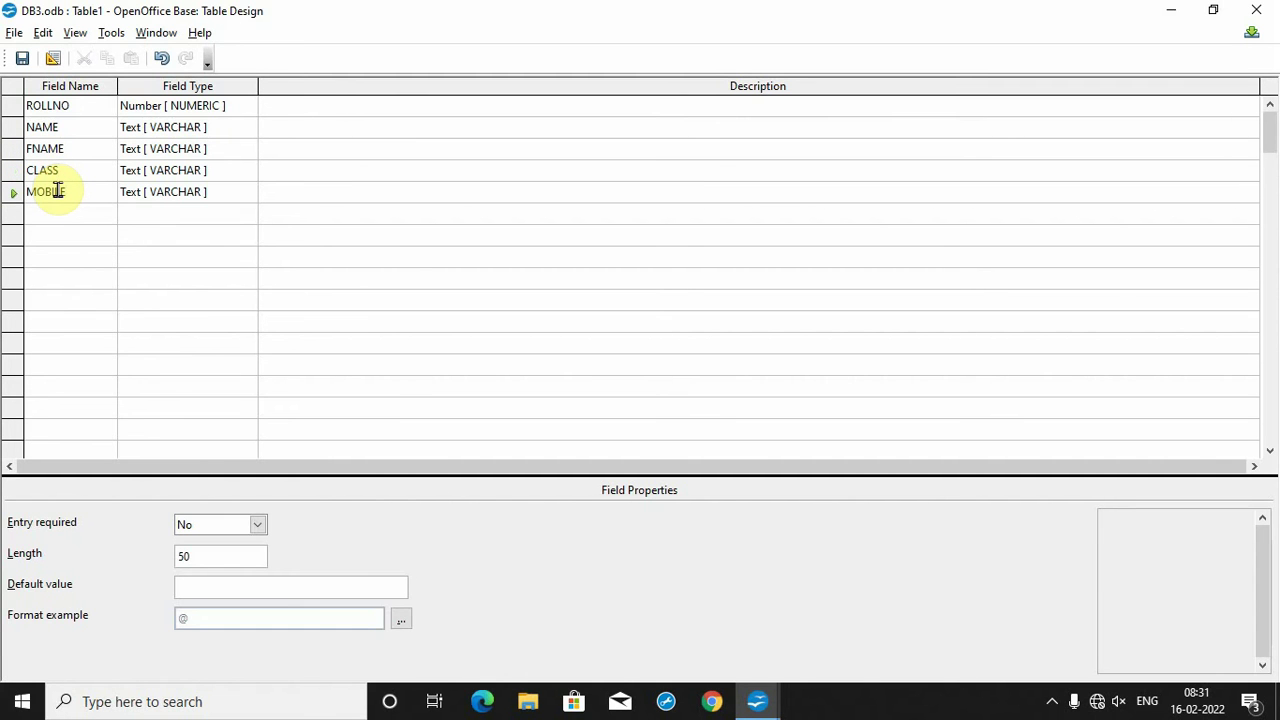
text(NO)
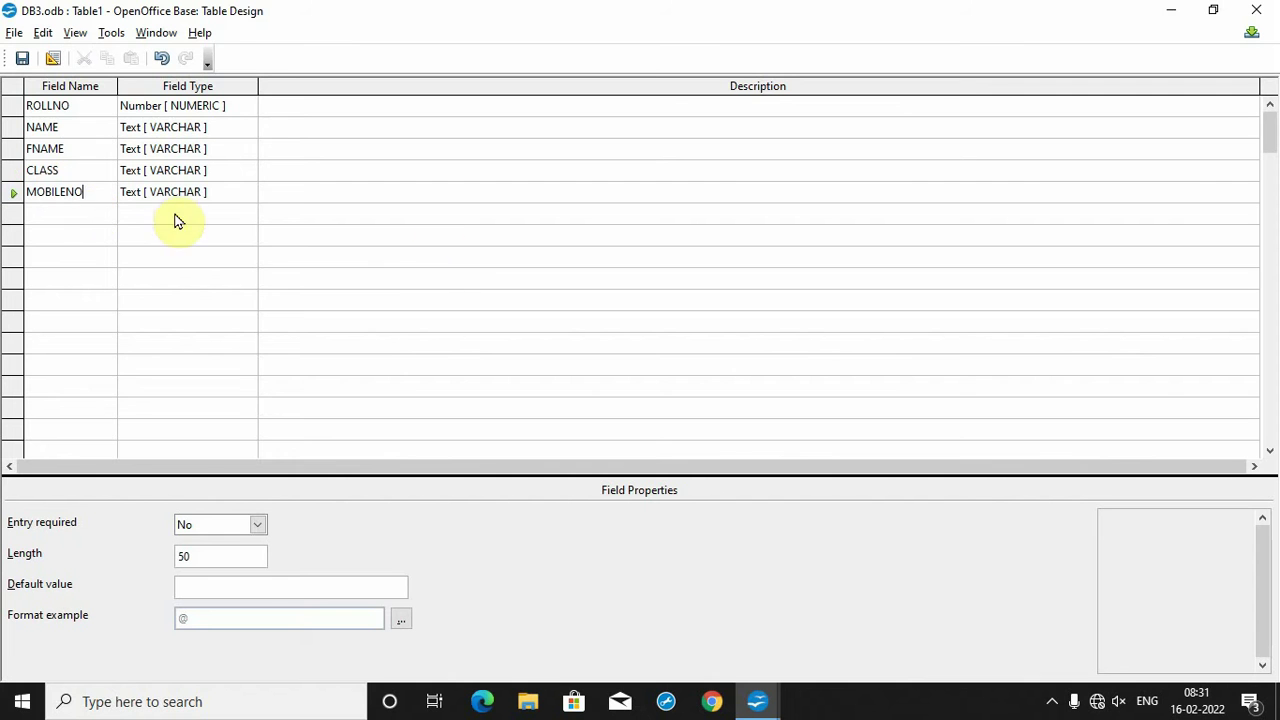
click(228, 193)
click(247, 194)
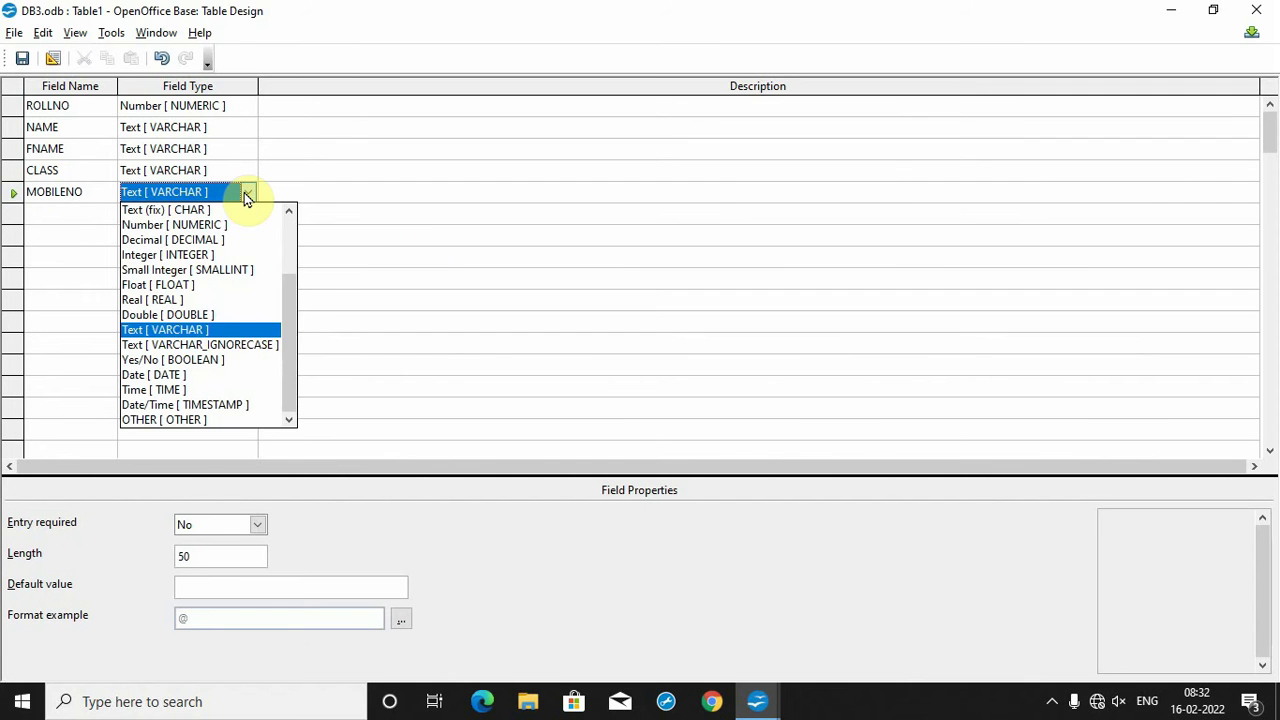
click(215, 225)
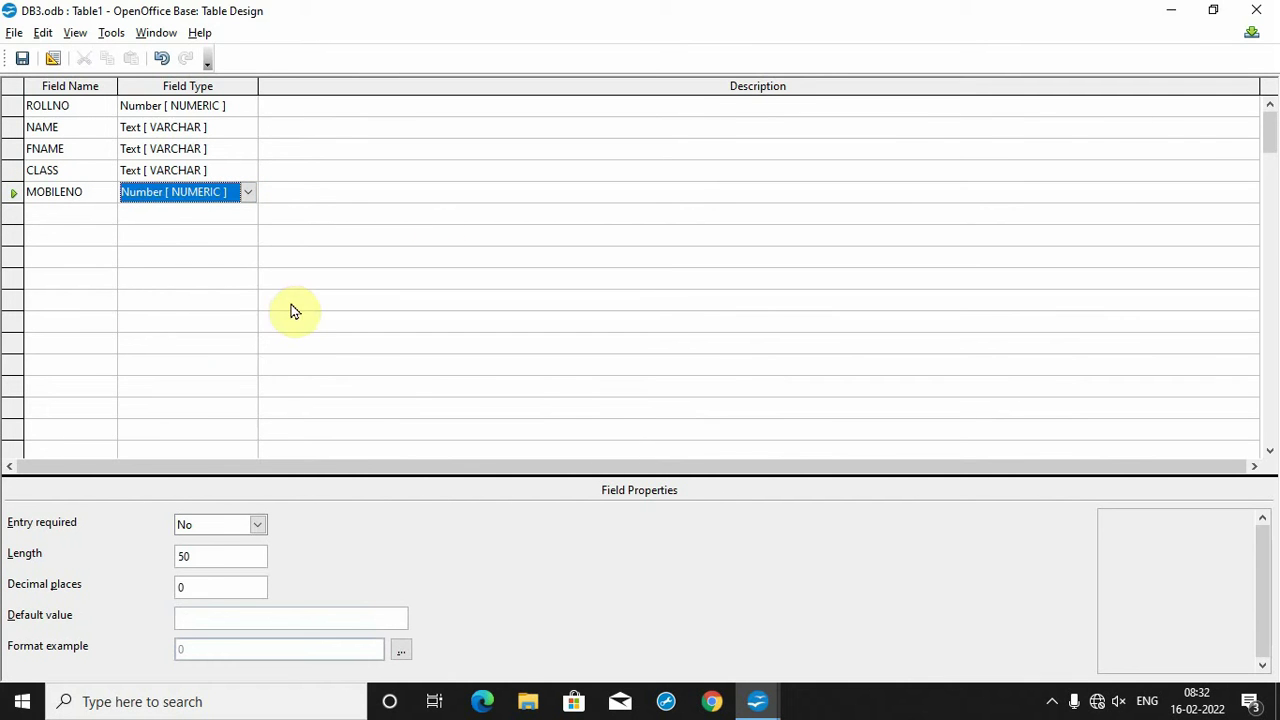
Step: Go through the defined fields of the new table and examine their types and field properties
click(97, 108)
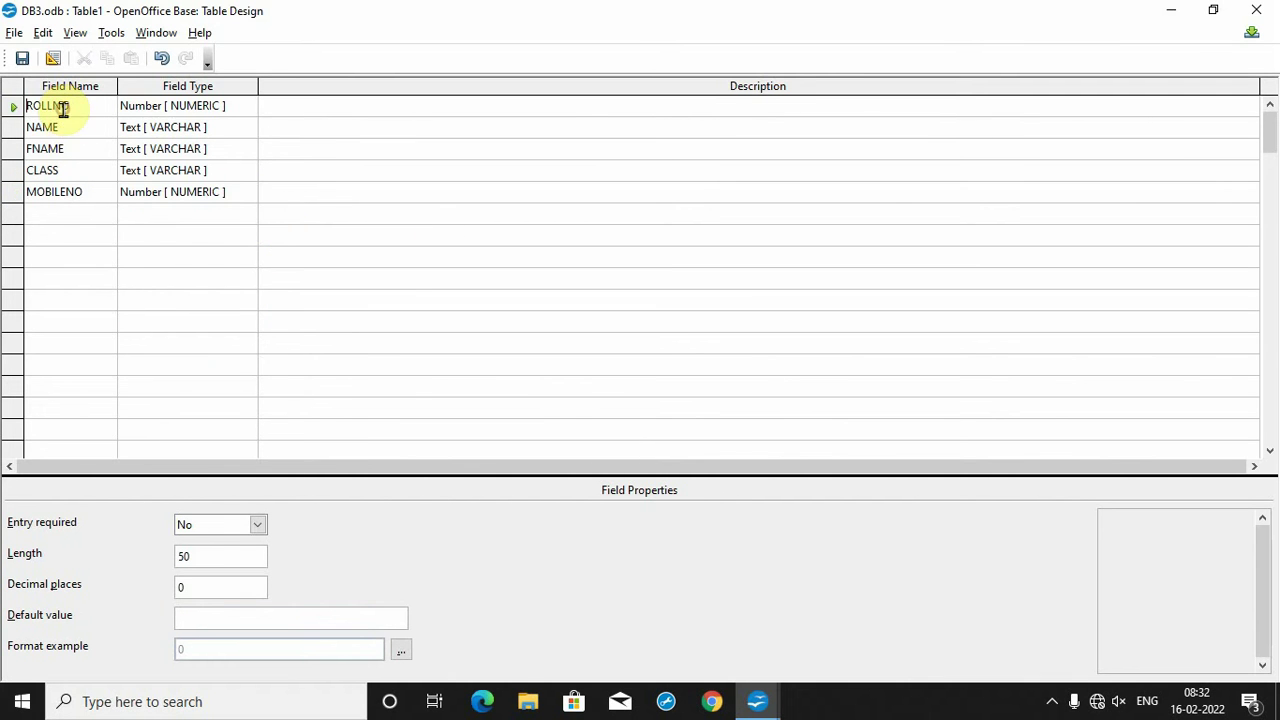
click(84, 130)
click(82, 148)
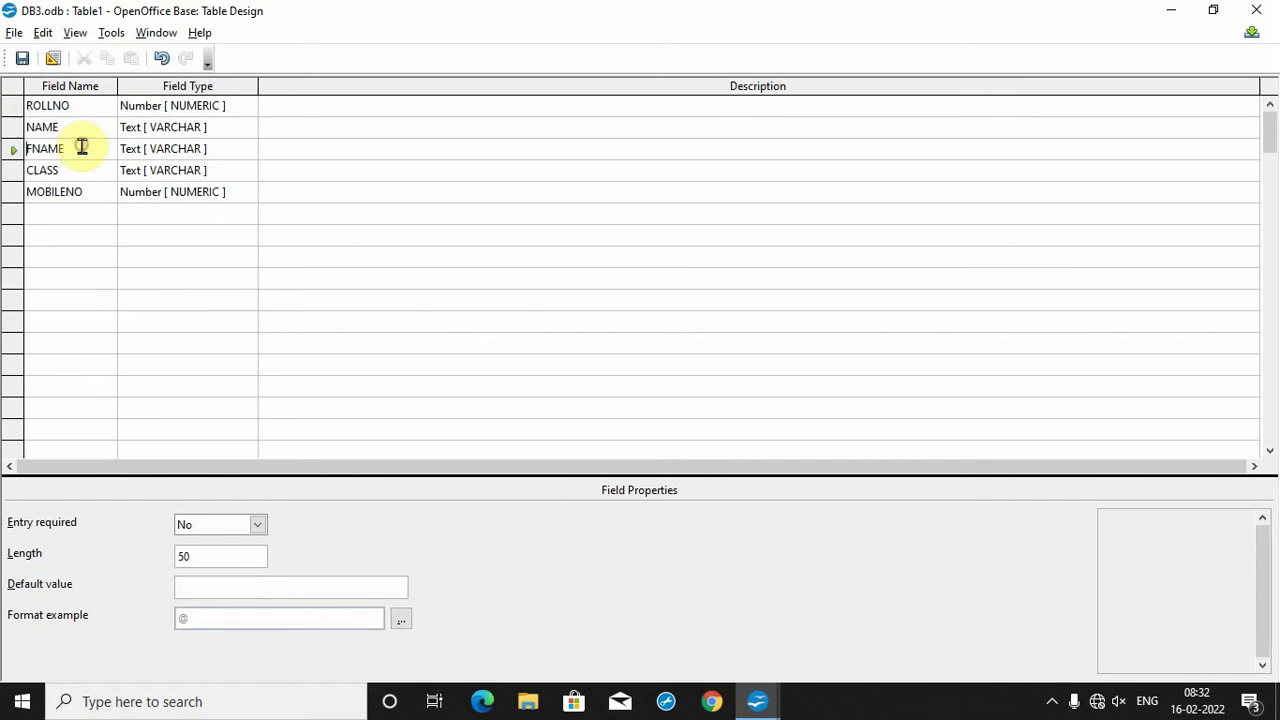
click(80, 191)
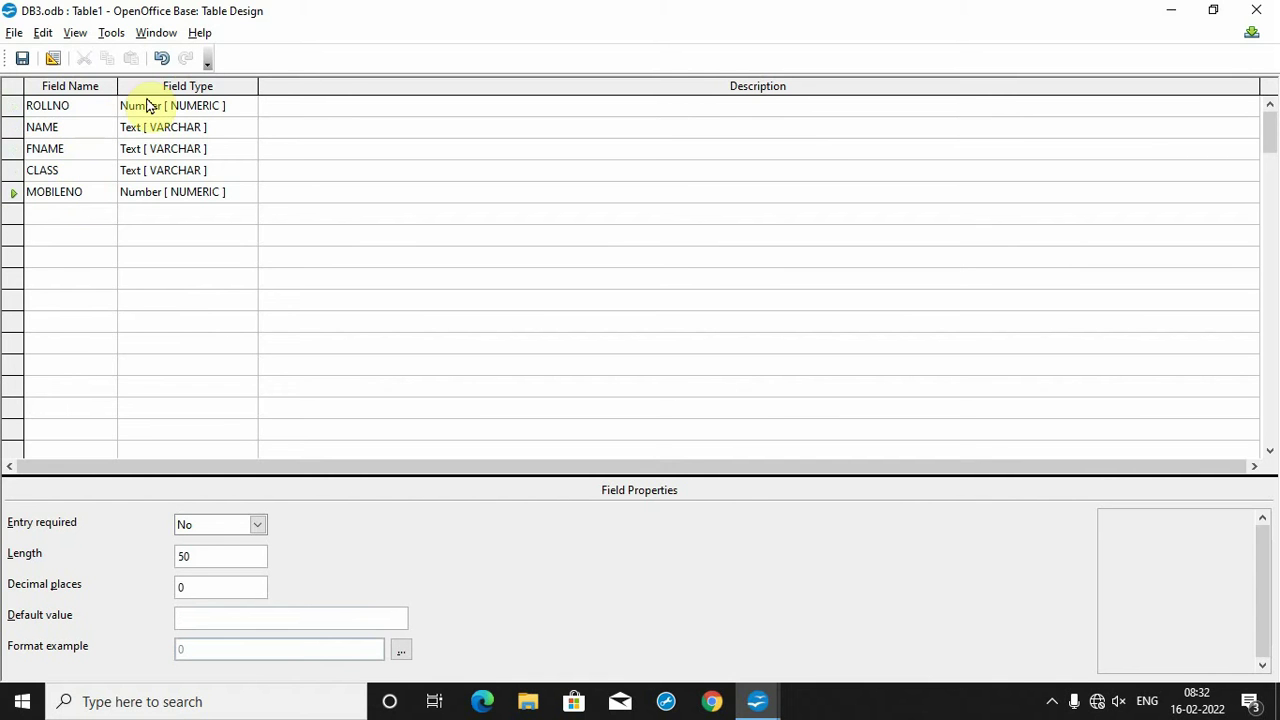
click(77, 106)
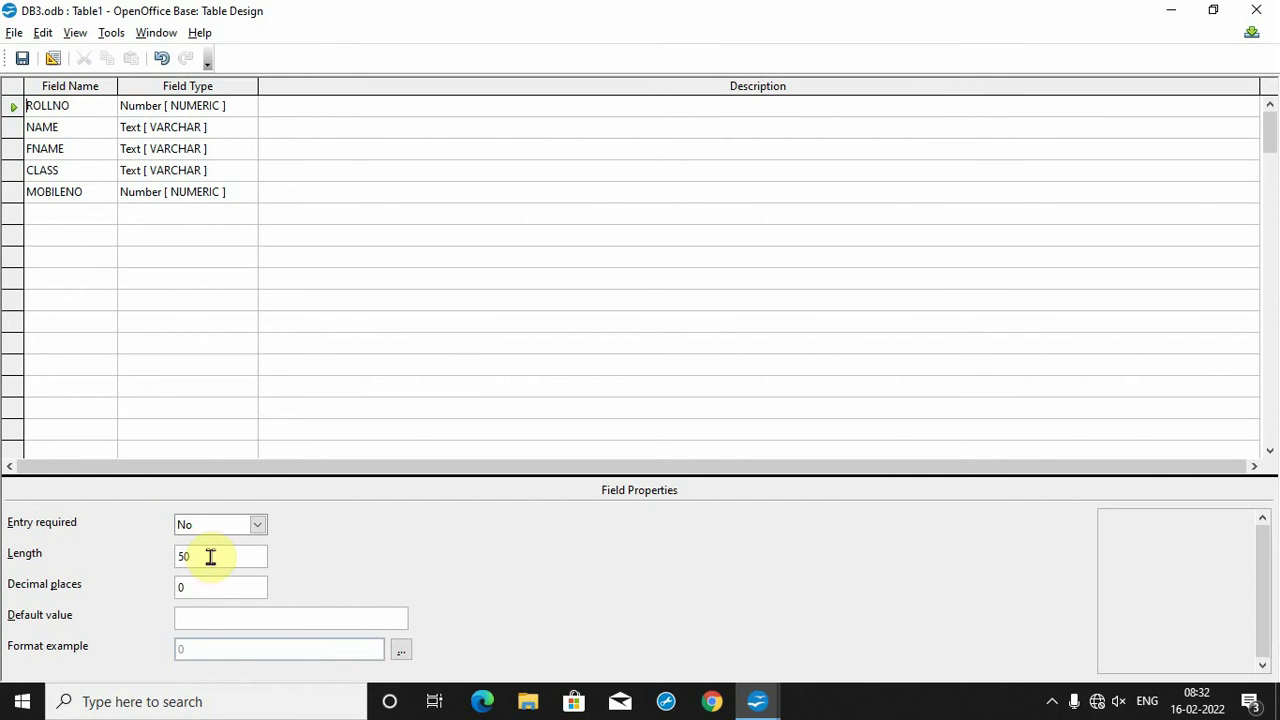
click(55, 128)
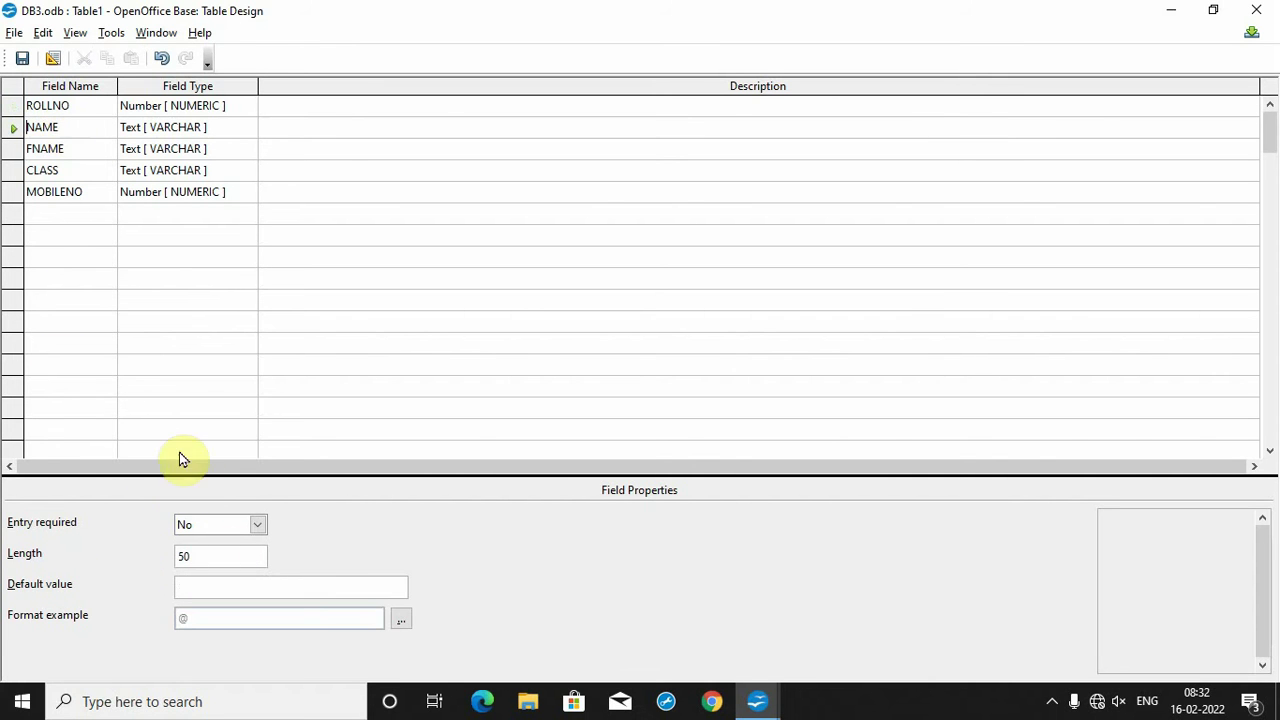
click(89, 148)
click(72, 172)
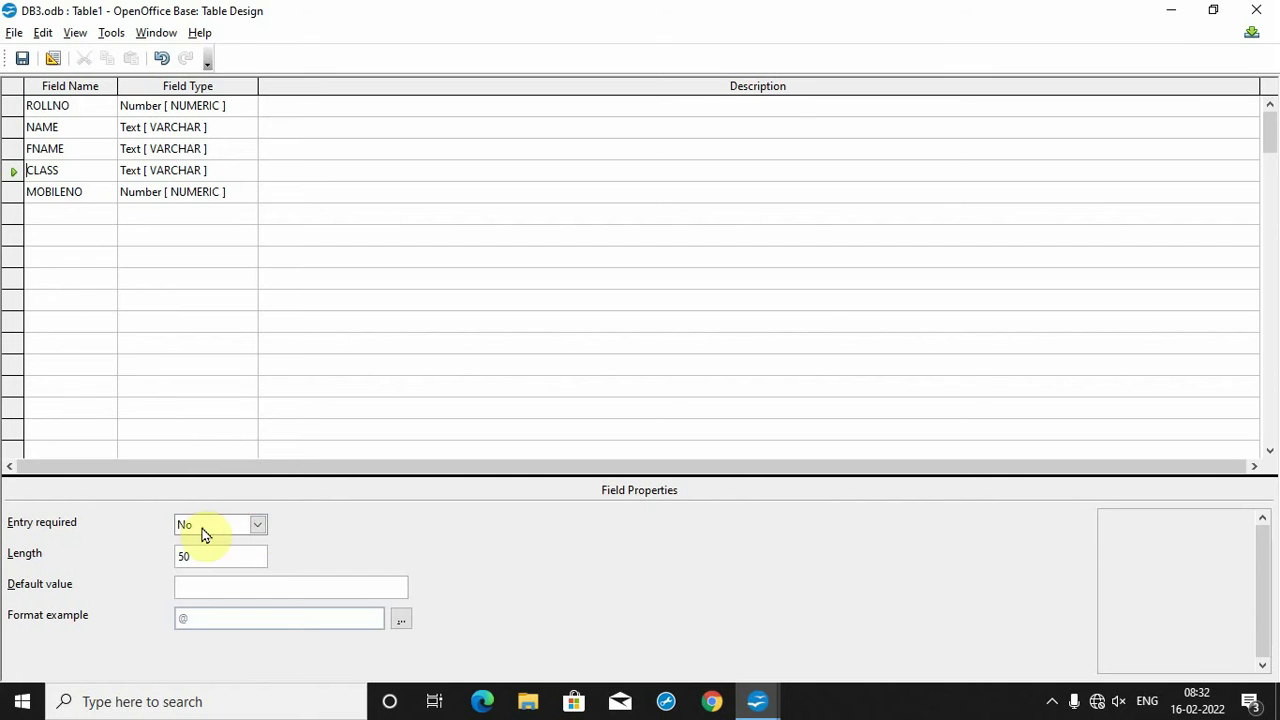
Step: Examine the Entry required options of the CLASS and ROLLNO fields, keeping both on No
click(257, 525)
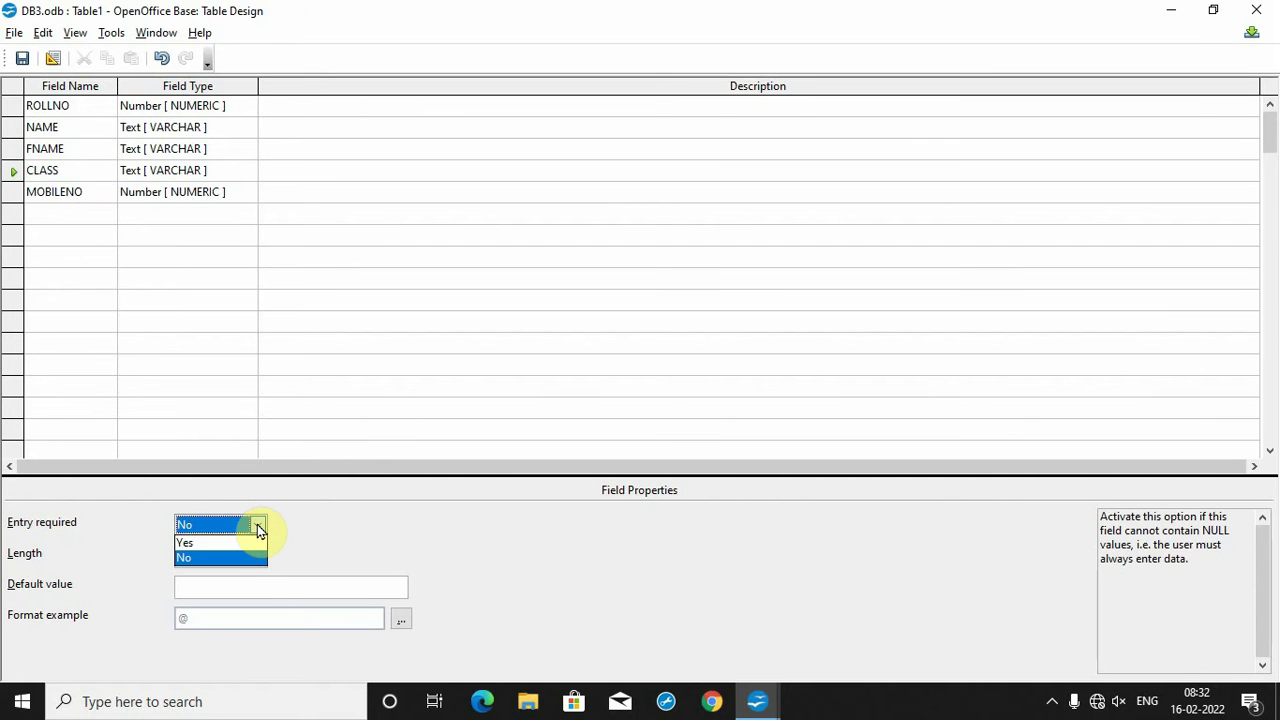
click(337, 533)
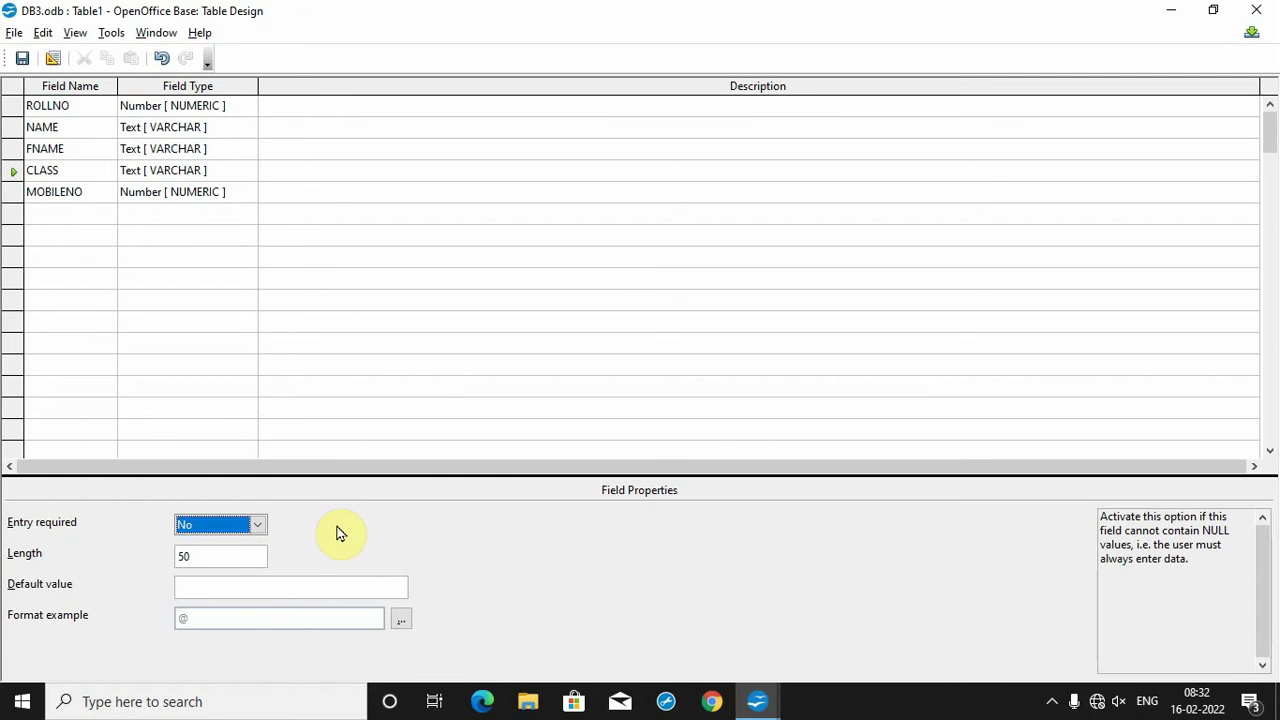
click(12, 107)
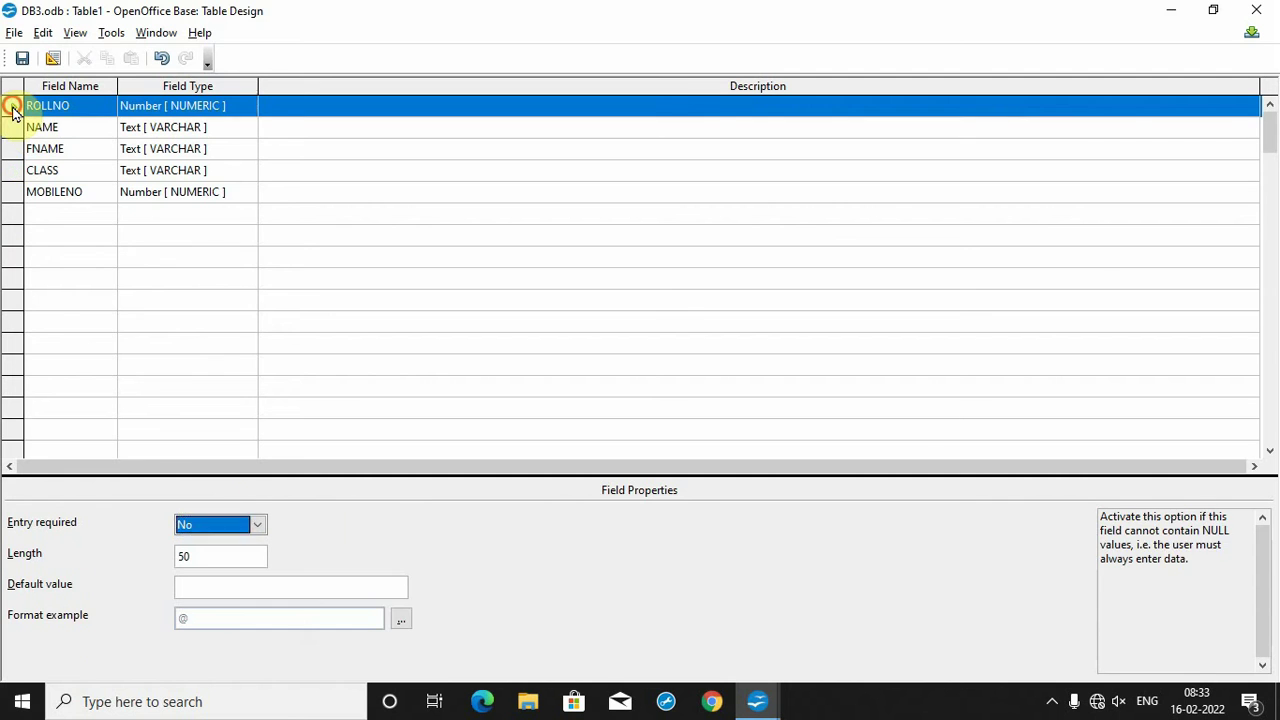
click(257, 524)
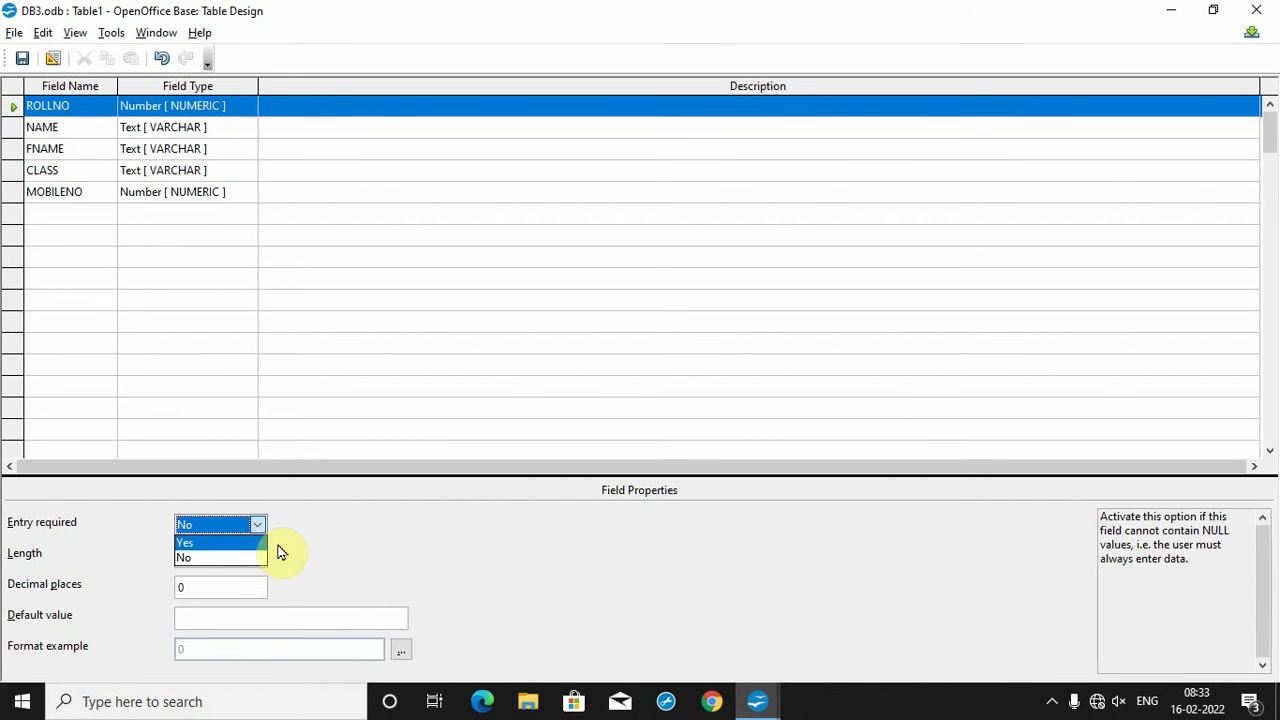
click(236, 557)
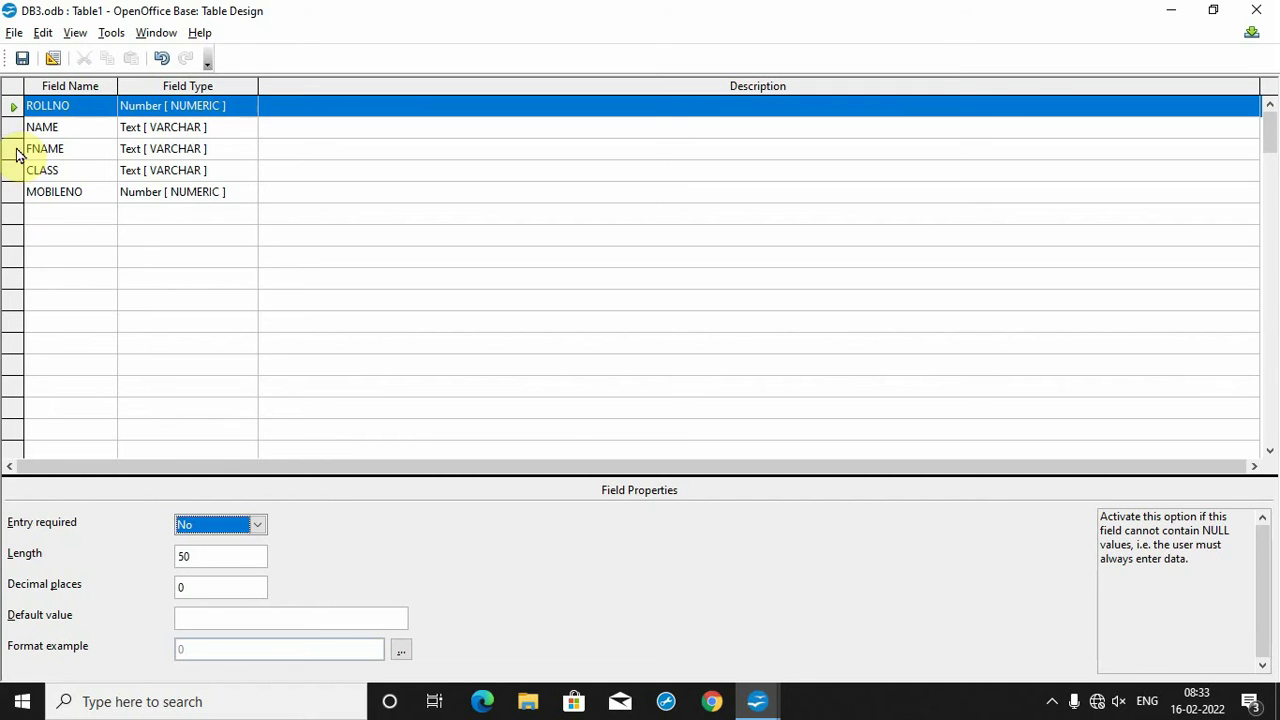
Step: Set the ROLLNO field as the primary key of the new table
right_click(11, 110)
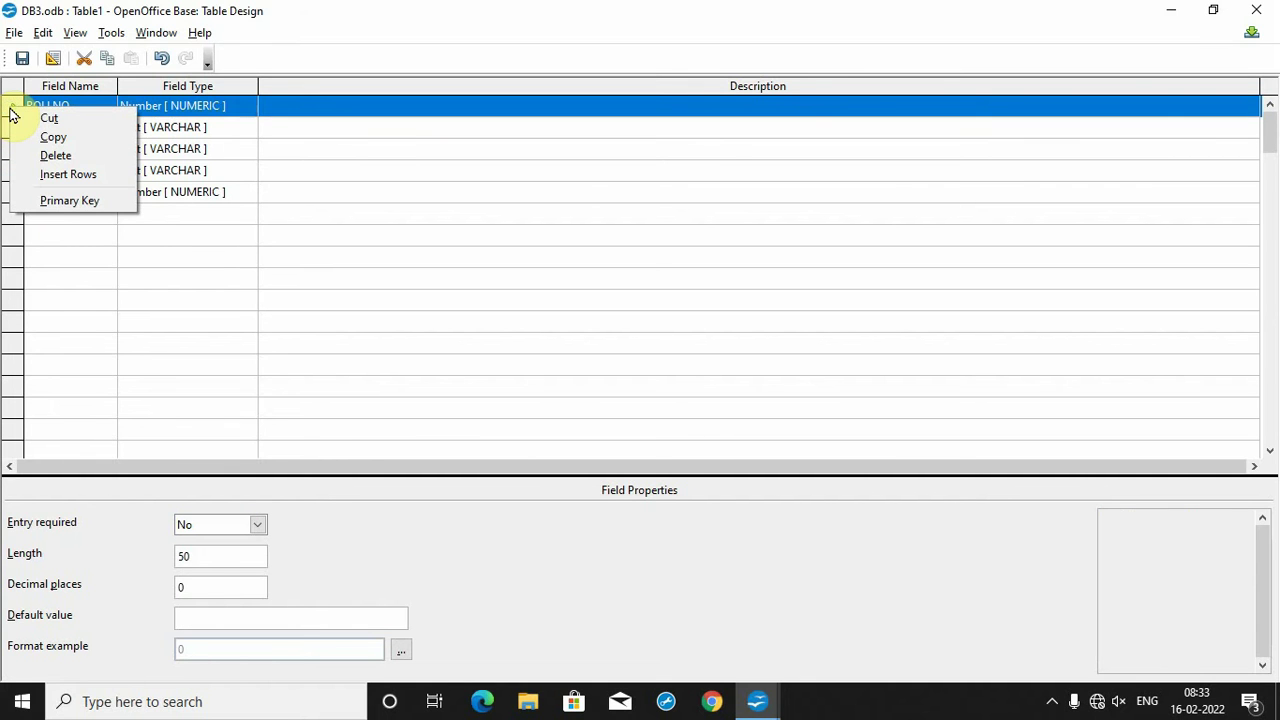
click(79, 206)
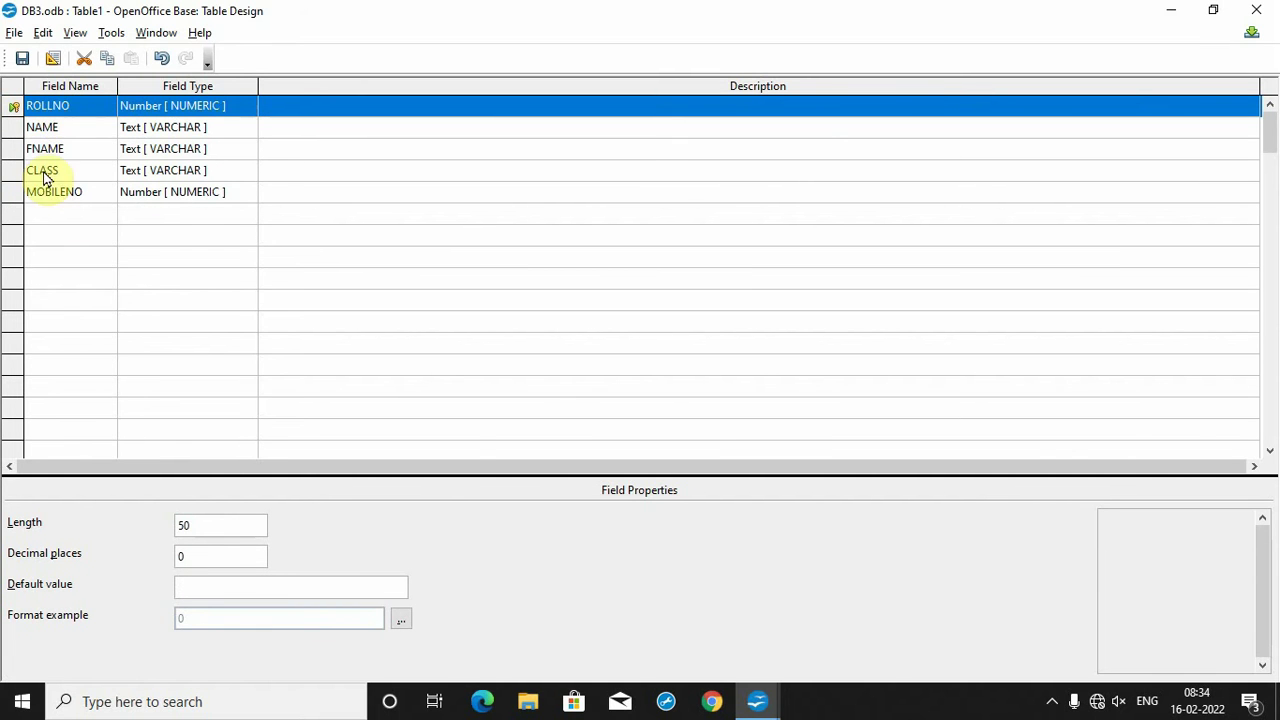
Step: Close the table design and save the new table under the name TB1
click(1262, 10)
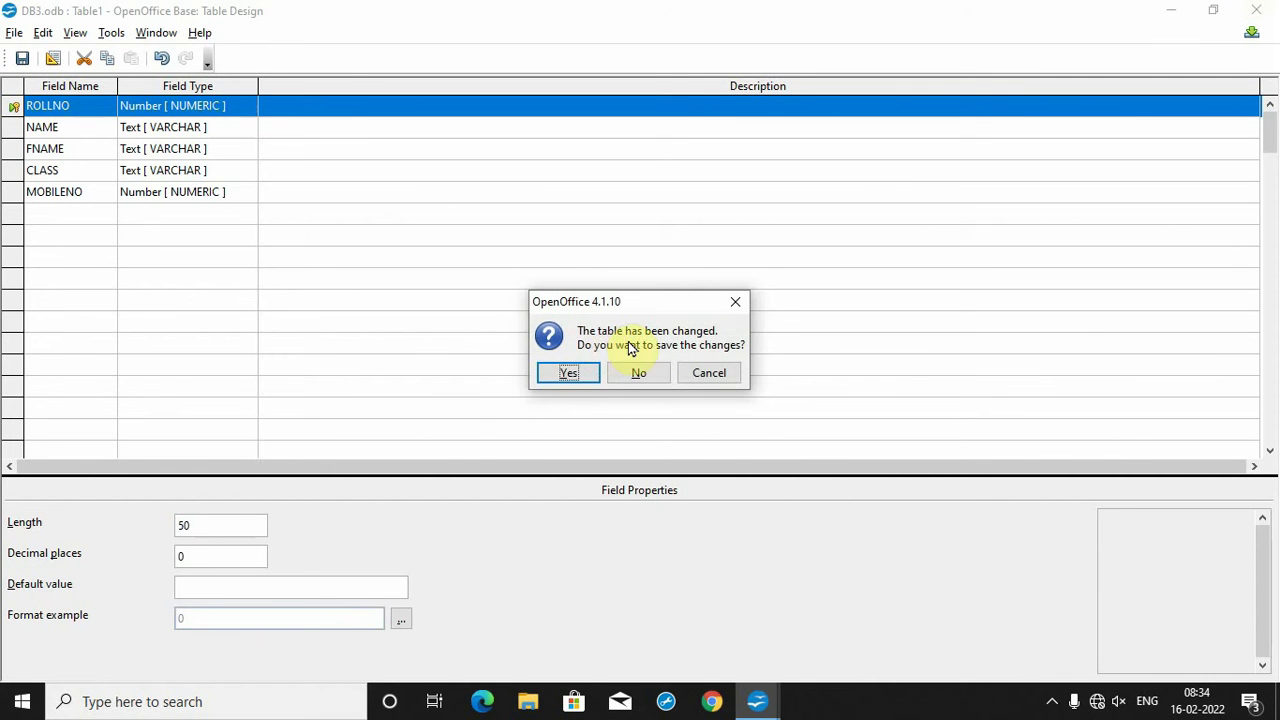
click(569, 373)
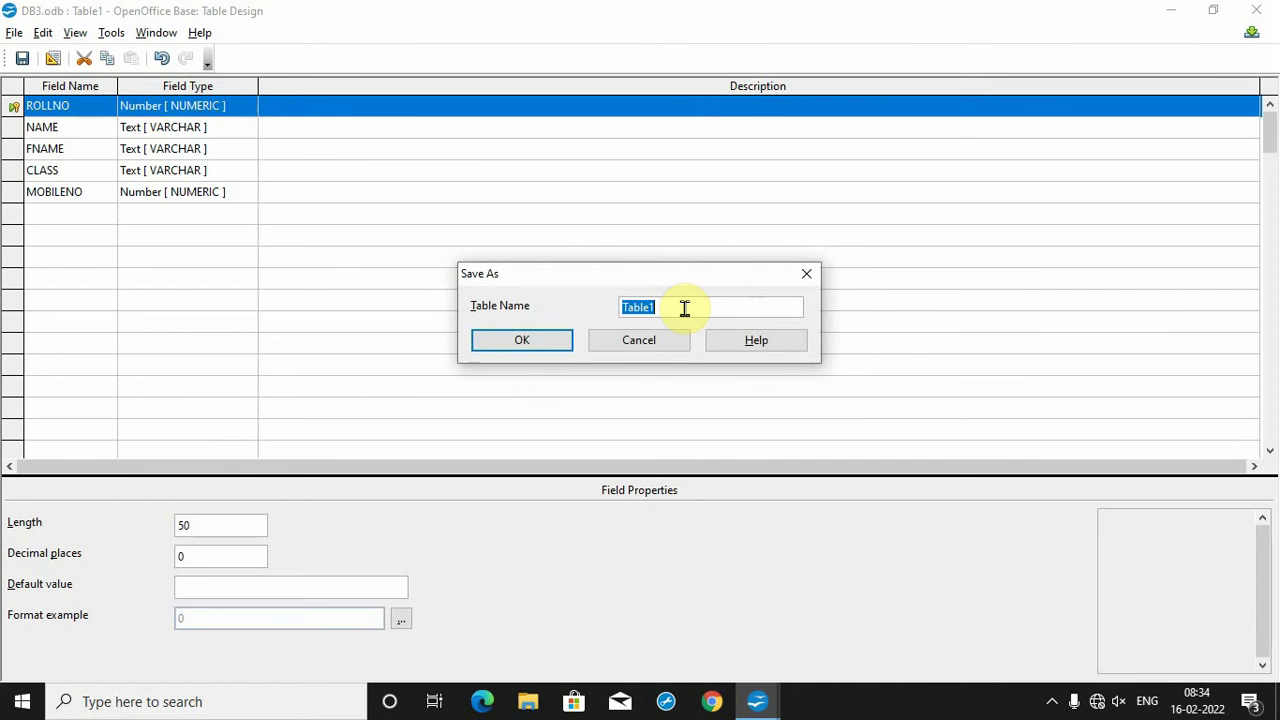
text(TB1)
click(526, 338)
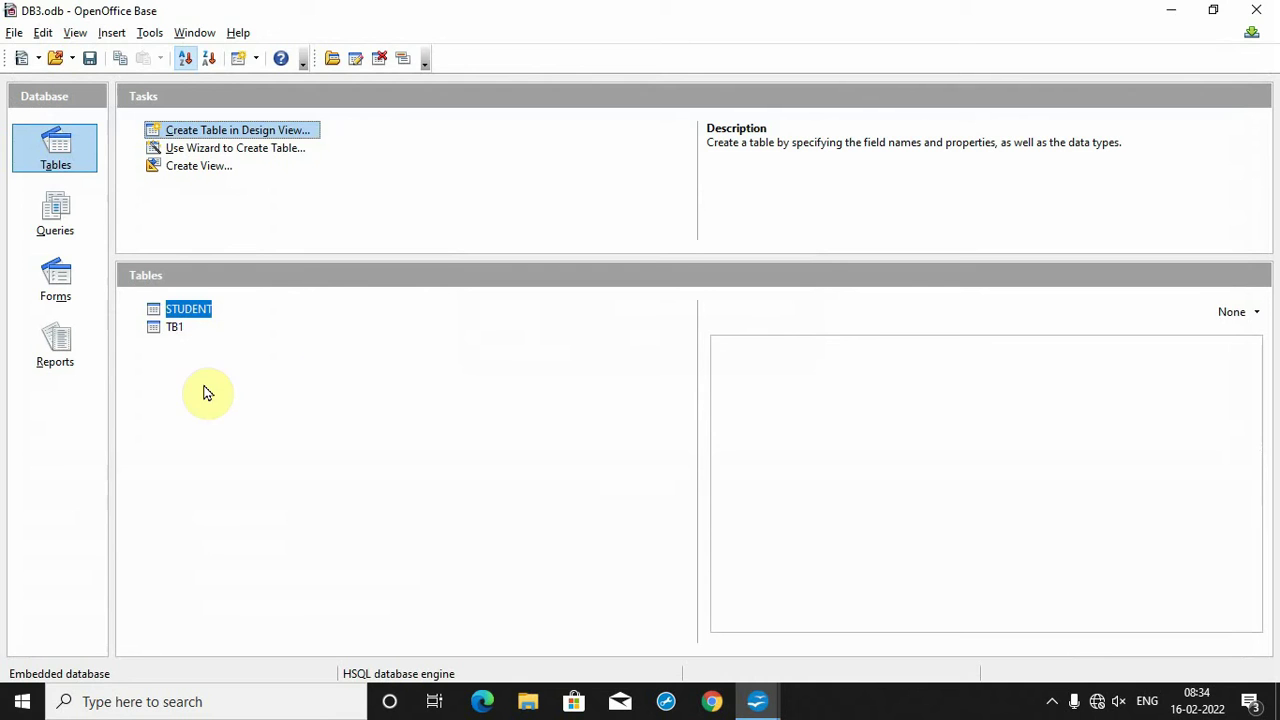
click(174, 330)
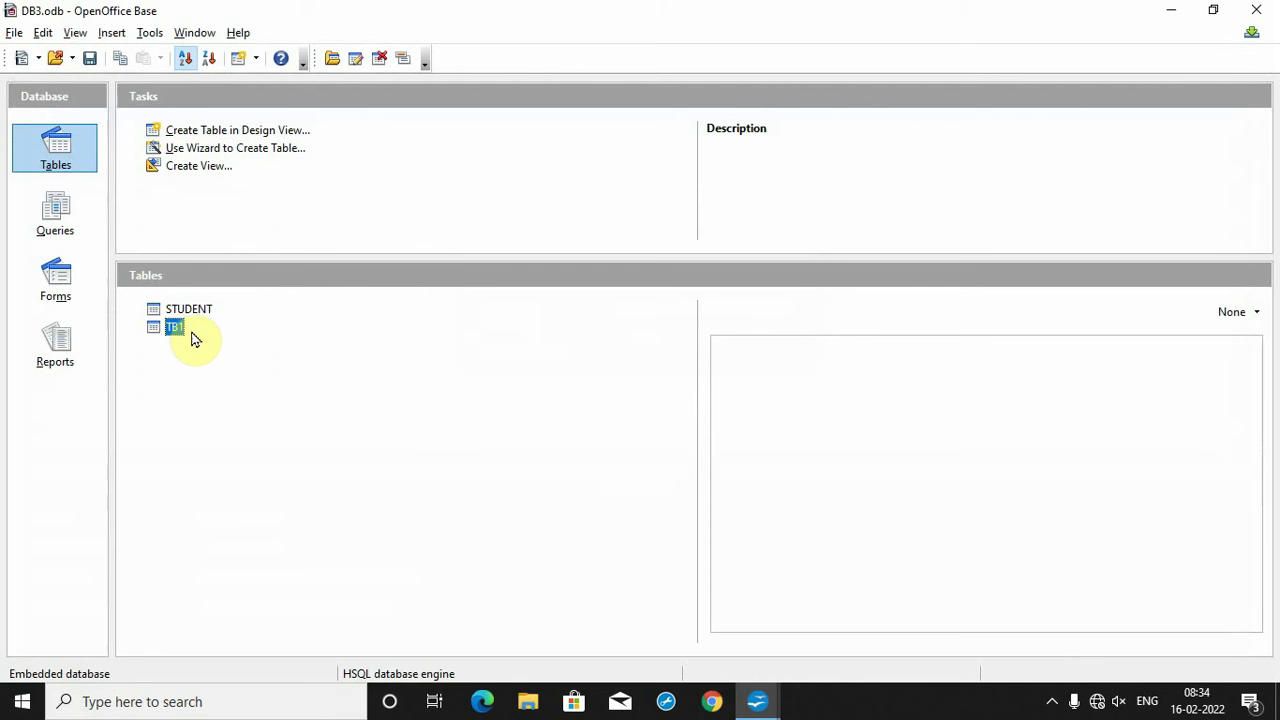
click(196, 313)
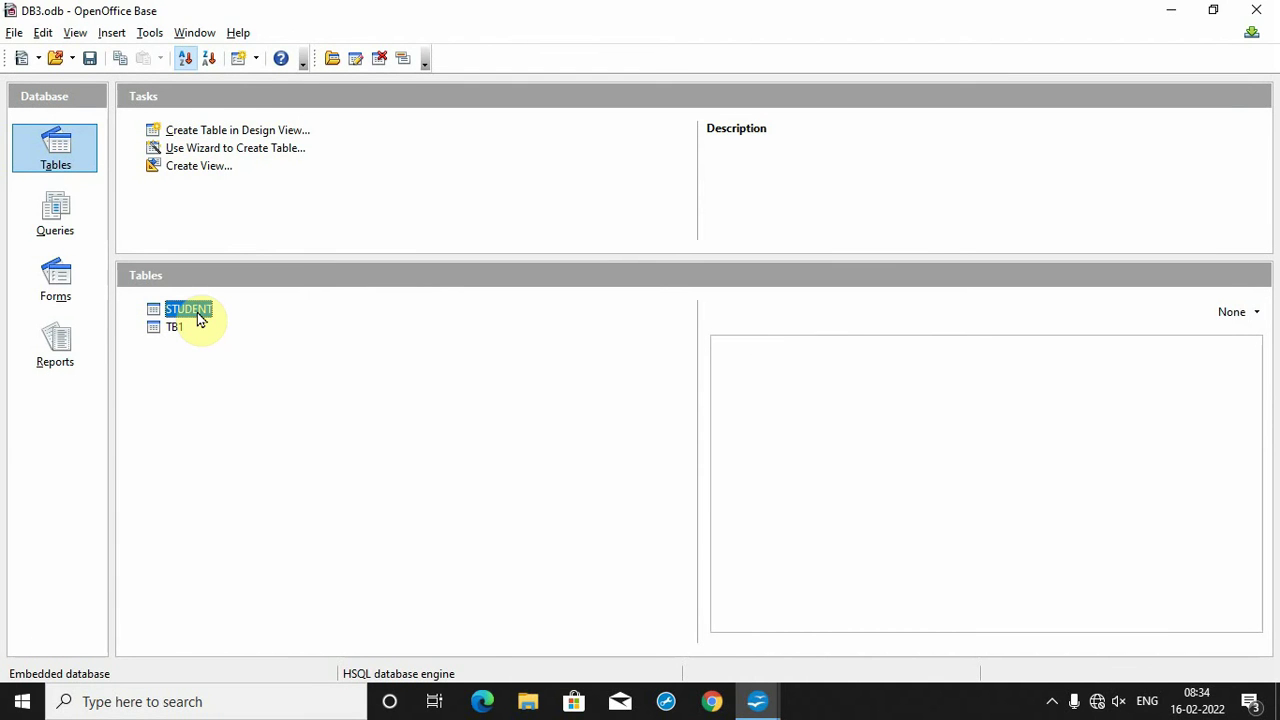
click(149, 33)
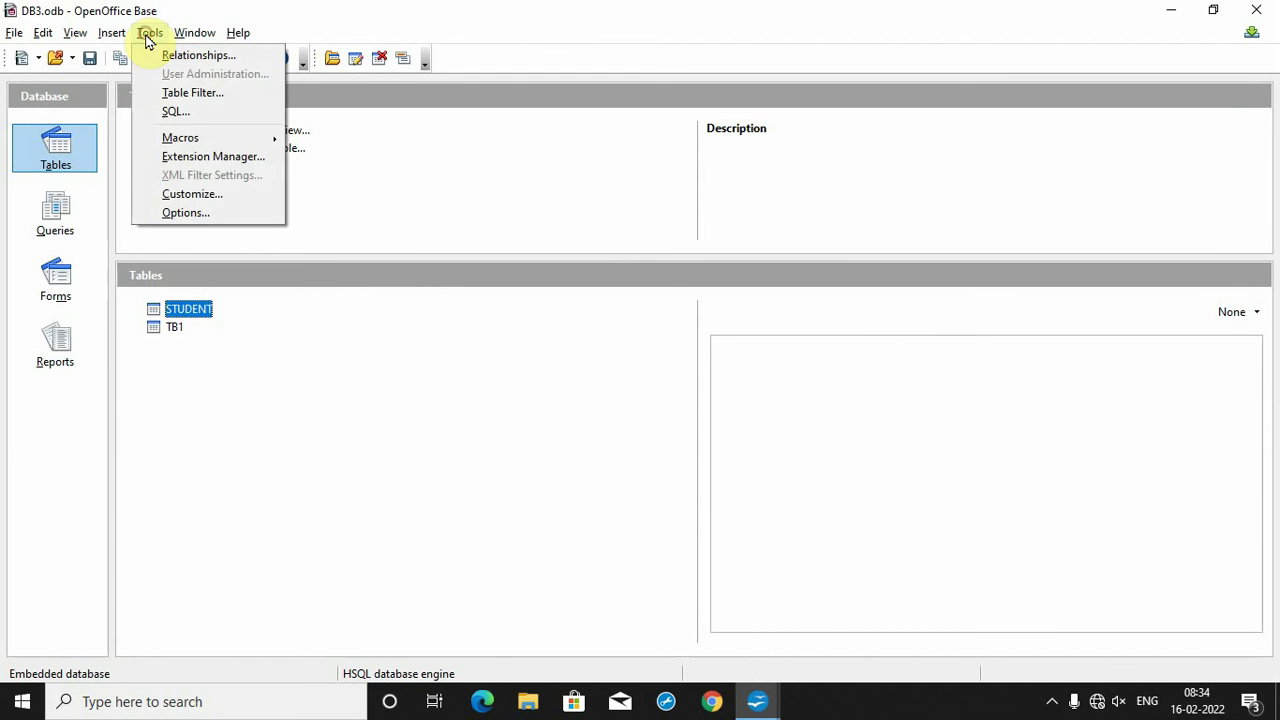
click(289, 371)
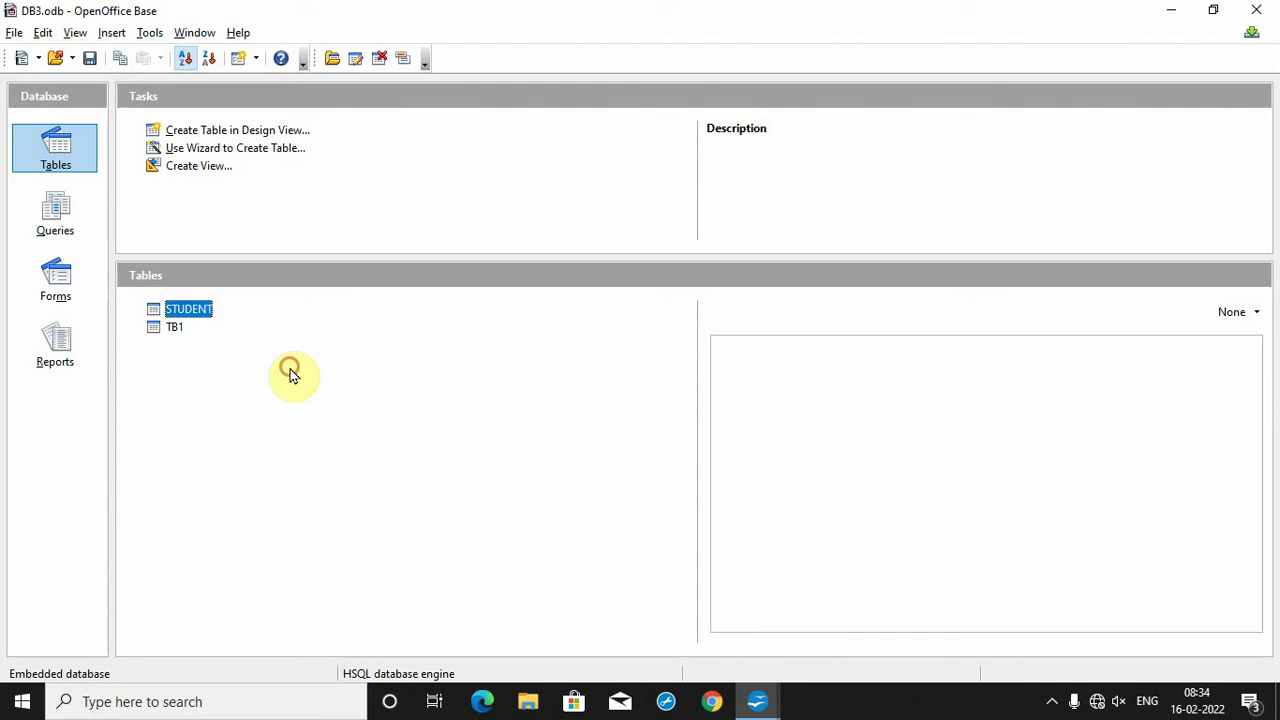
click(192, 327)
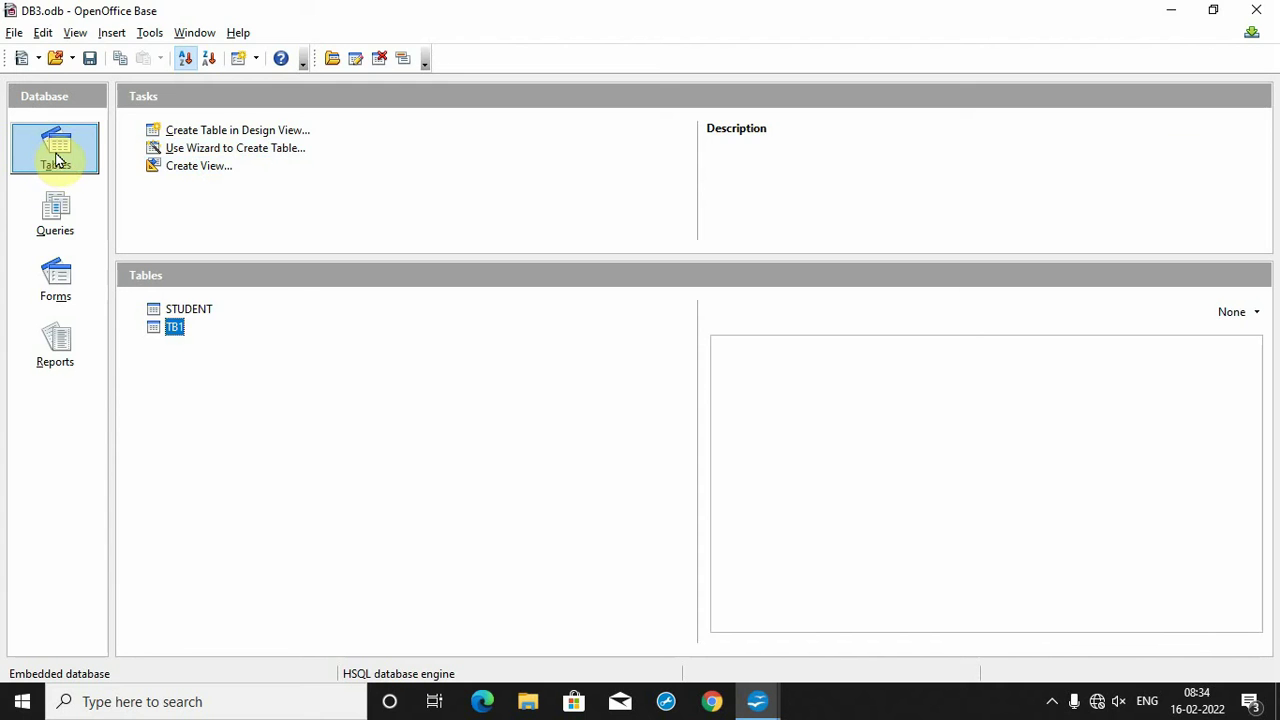
Step: Start a new table with the Table Wizard, look through the Business sample fields and set the category to Personal
click(210, 152)
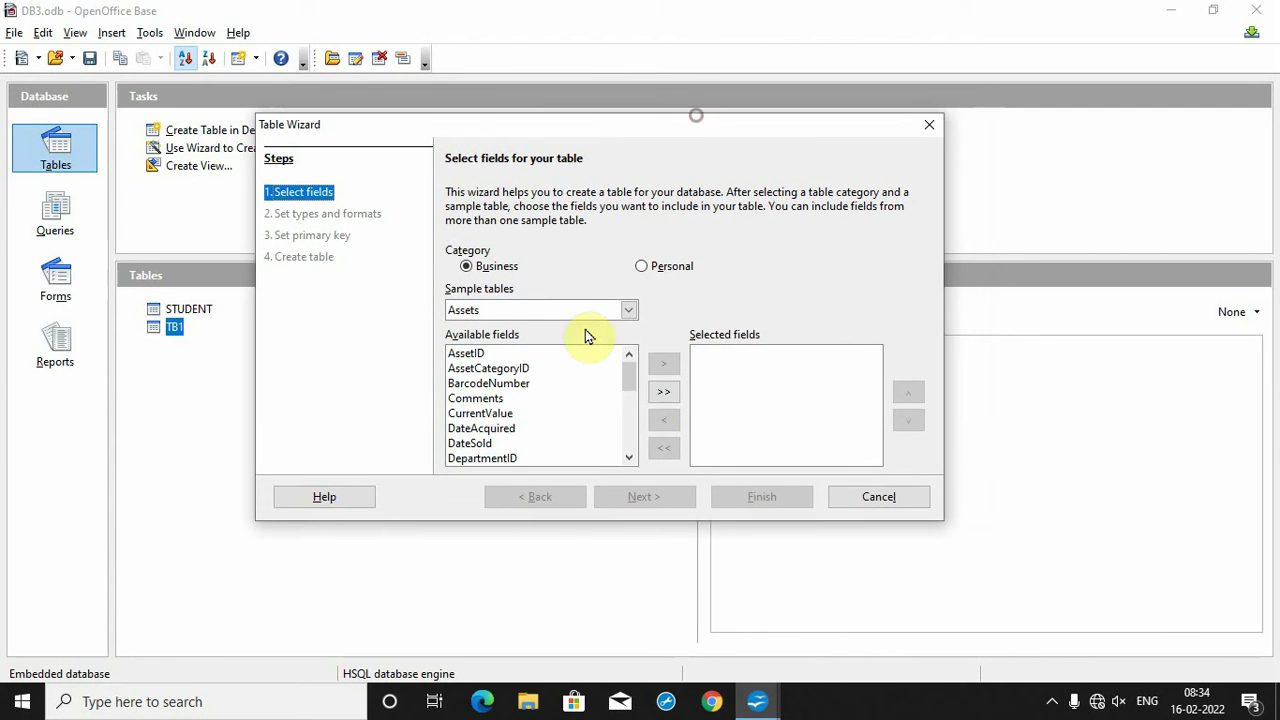
mouse_move(628, 372)
mouse_down()
mouse_move(631, 428)
mouse_move(632, 347)
mouse_up()
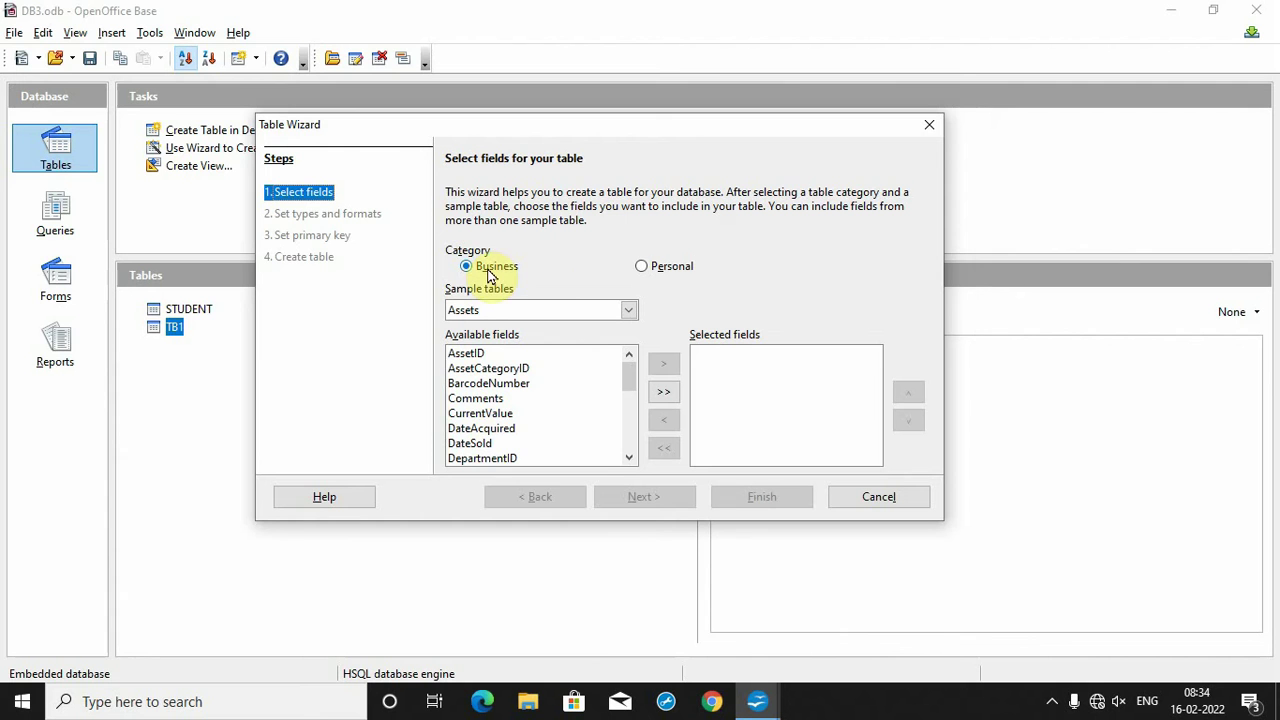
click(650, 266)
click(492, 277)
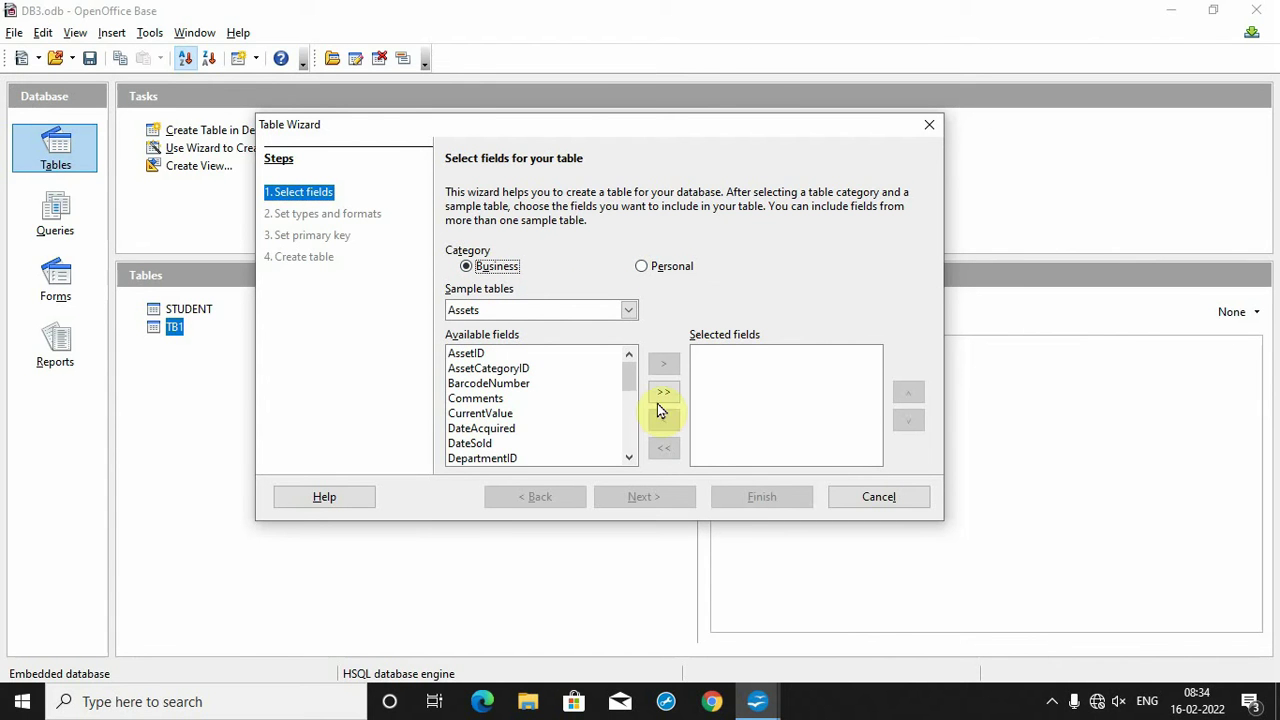
mouse_move(629, 371)
mouse_down()
mouse_move(629, 429)
mouse_move(626, 367)
mouse_up()
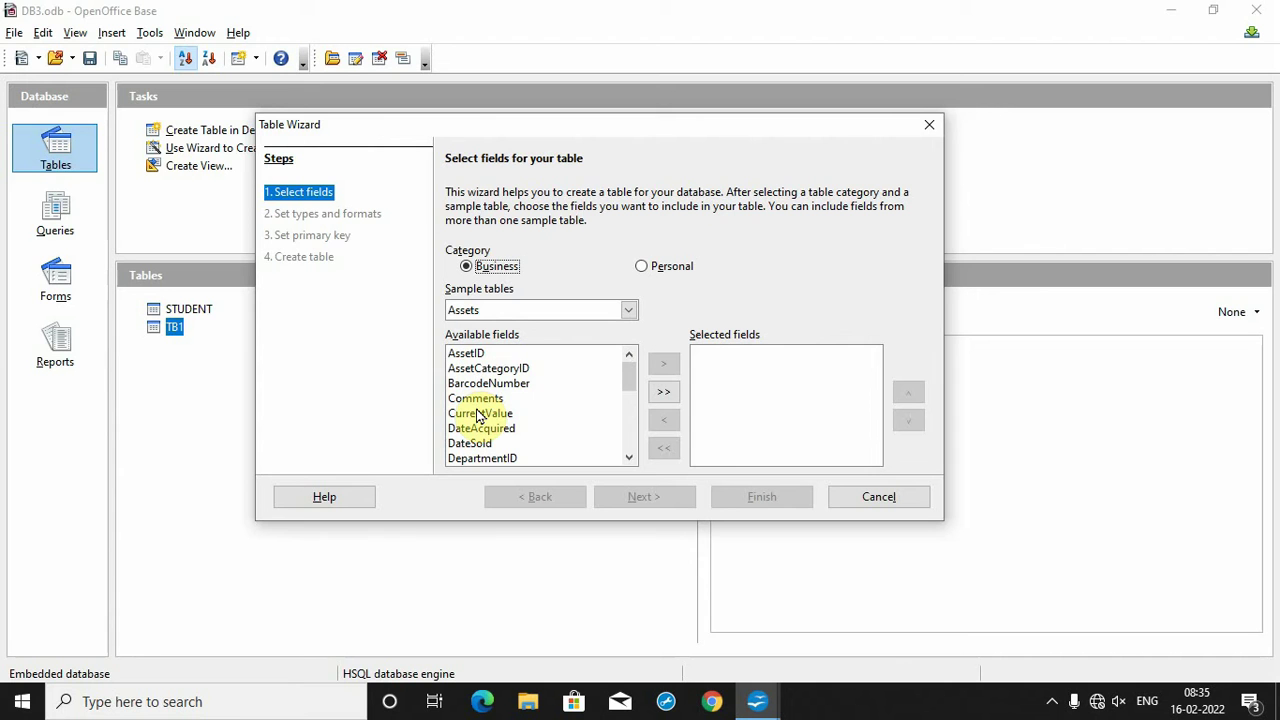
click(644, 268)
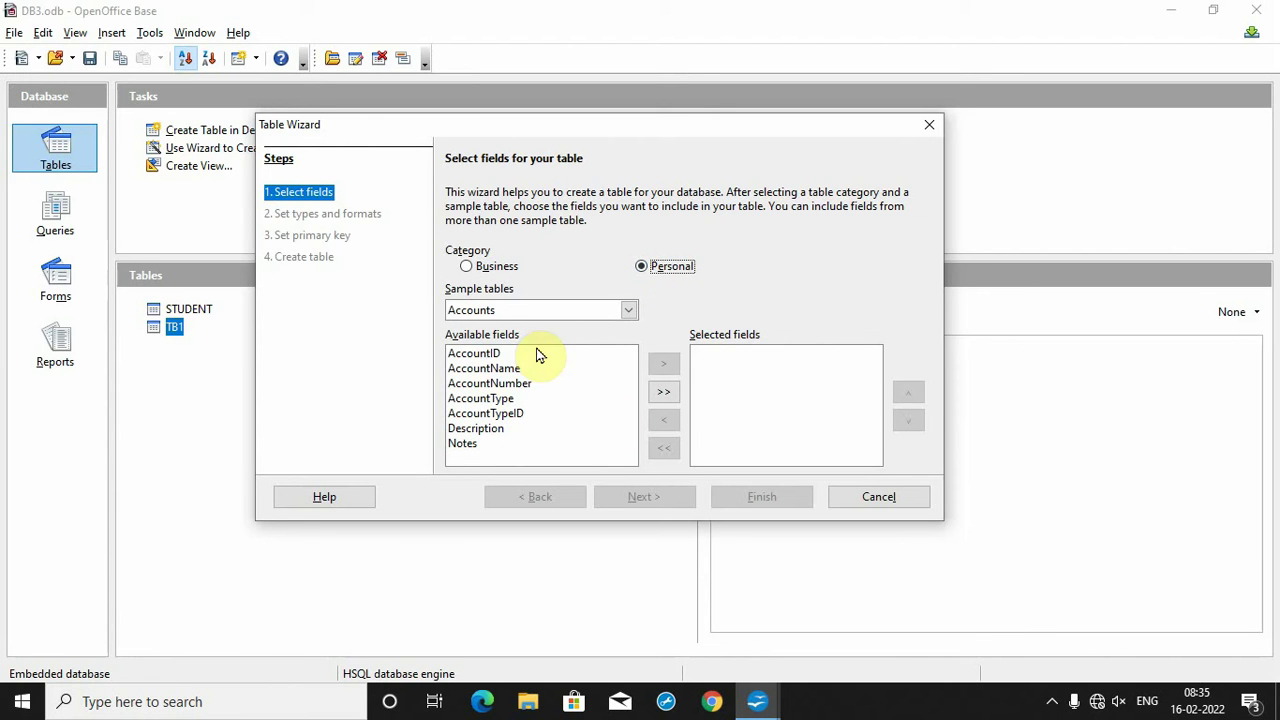
Step: Add the AccountID and AccountNumber fields of the Accounts sample table to the new table's selected fields
click(476, 358)
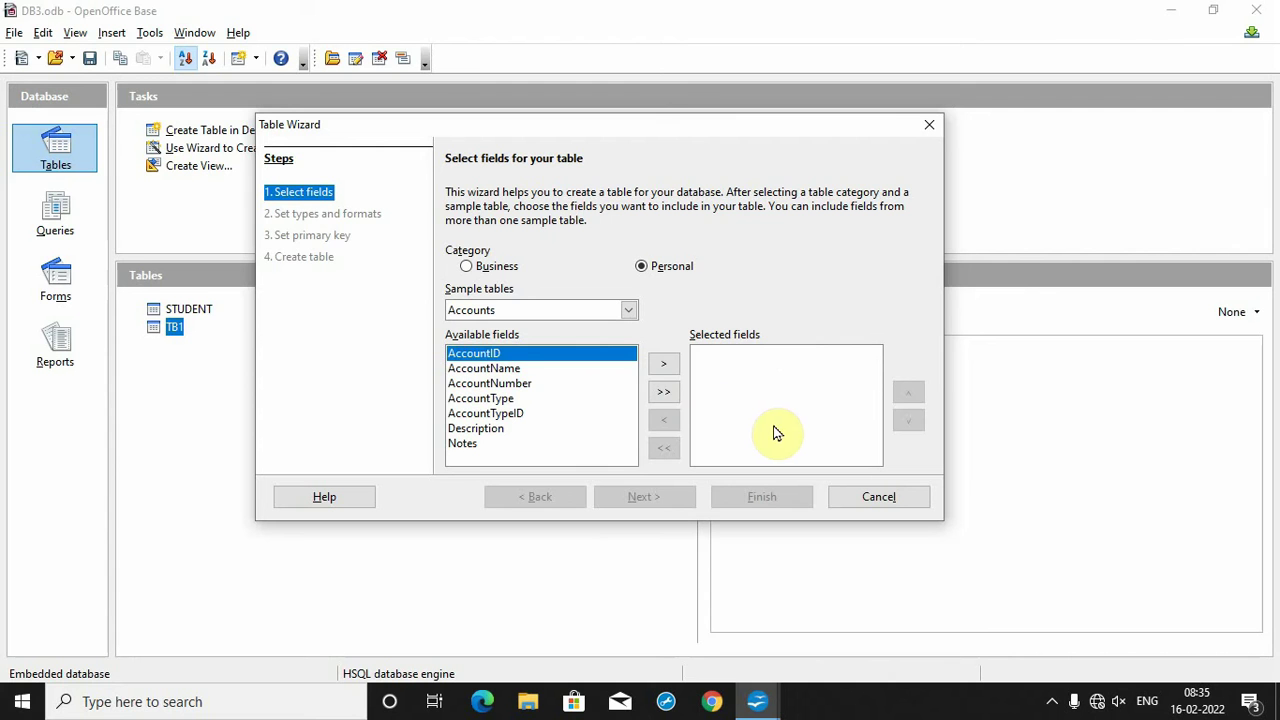
click(665, 366)
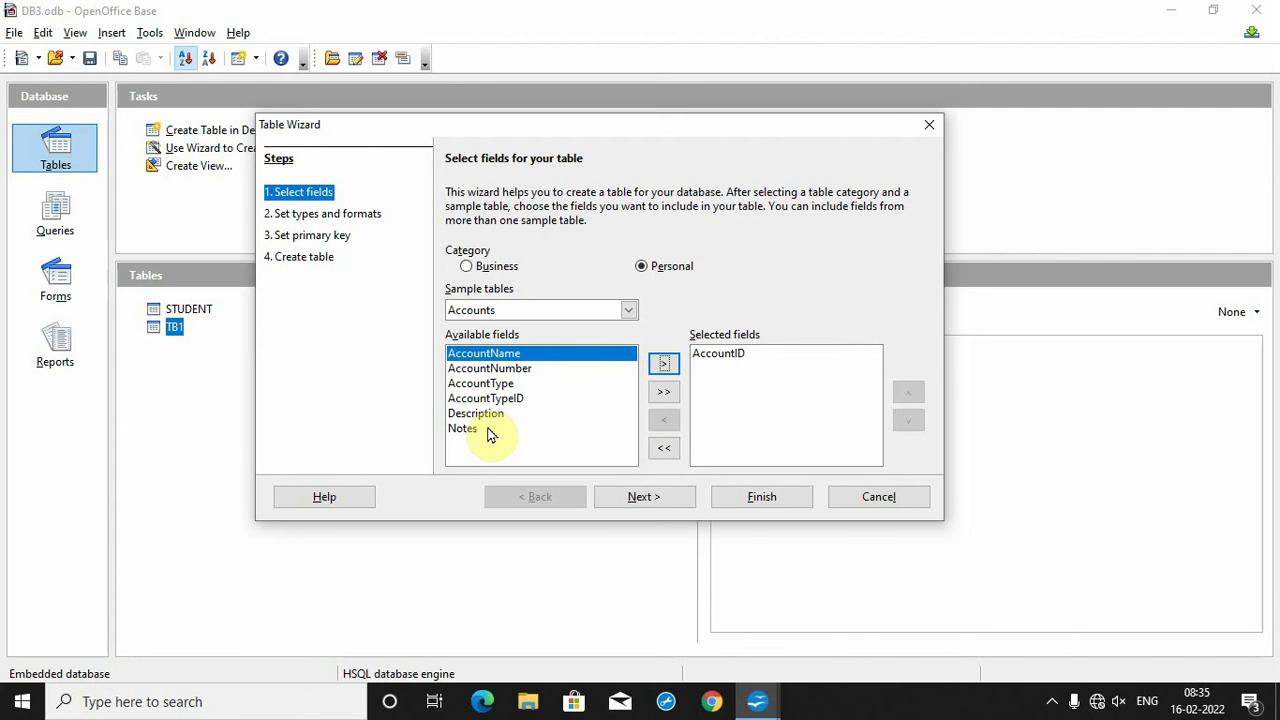
click(515, 370)
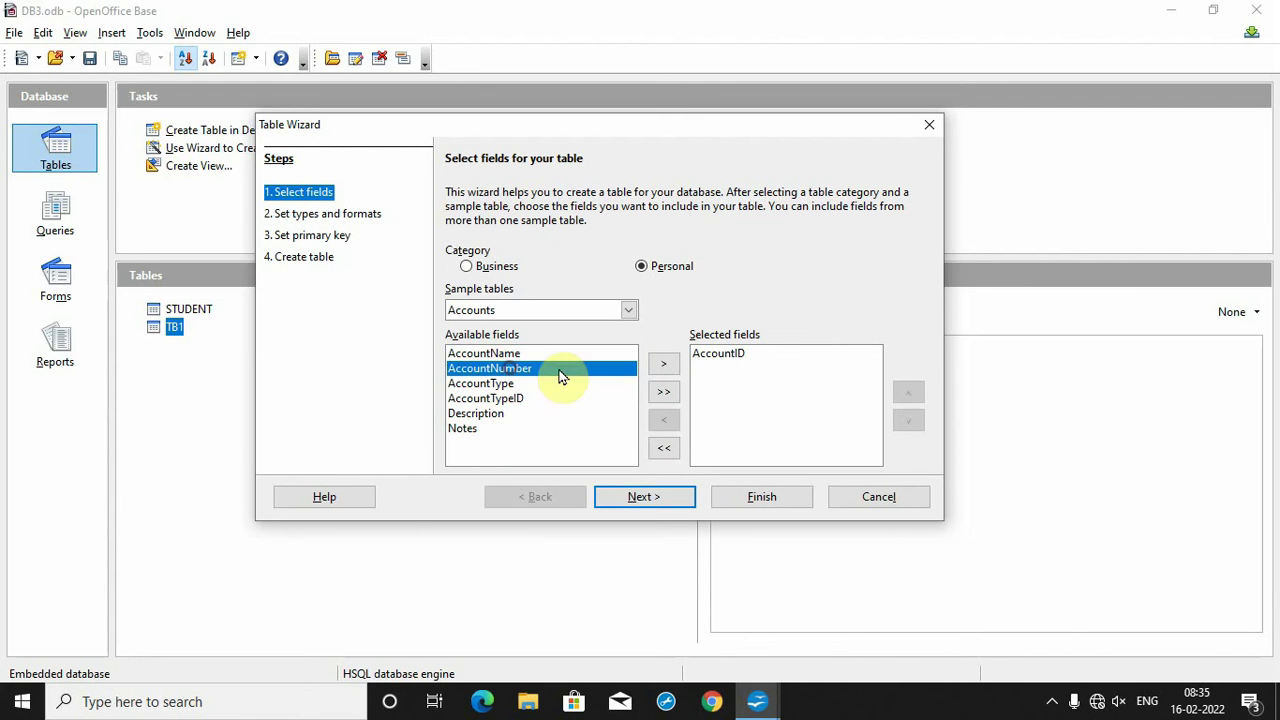
click(662, 367)
Step: Keep the Accounts sample table and add its AccountName and Description fields to the selected fields
click(628, 310)
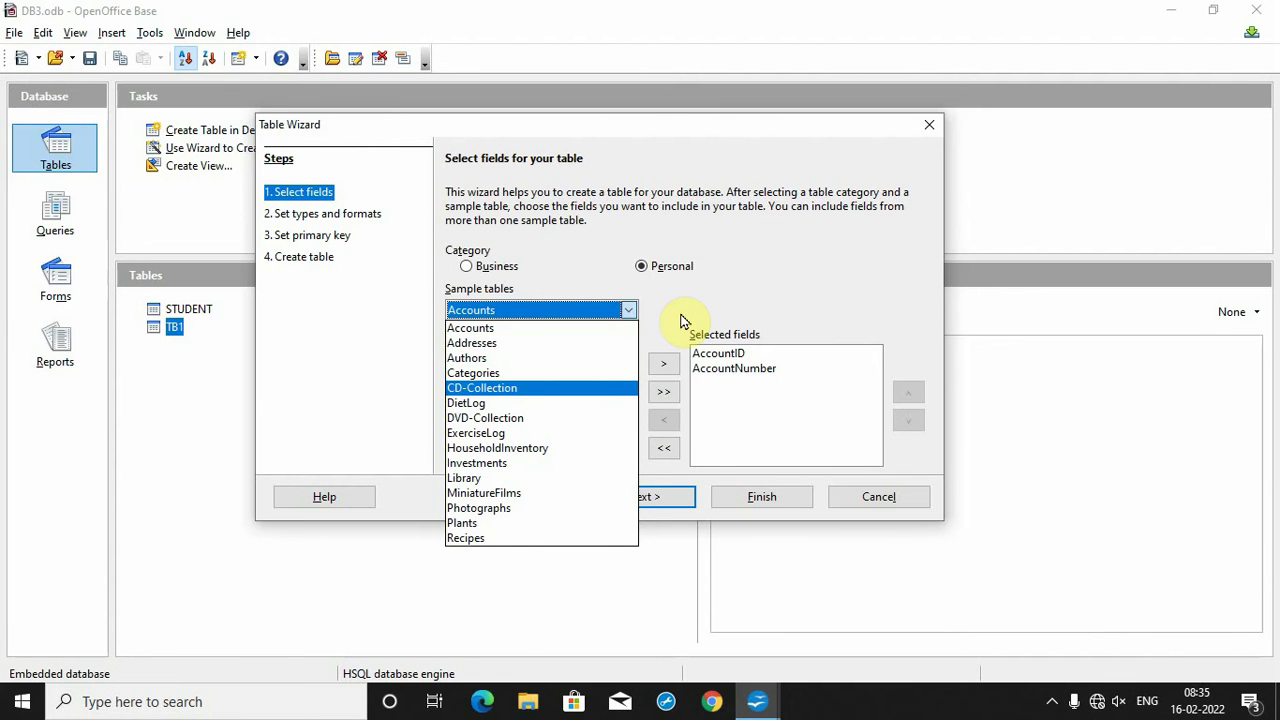
click(680, 320)
click(487, 383)
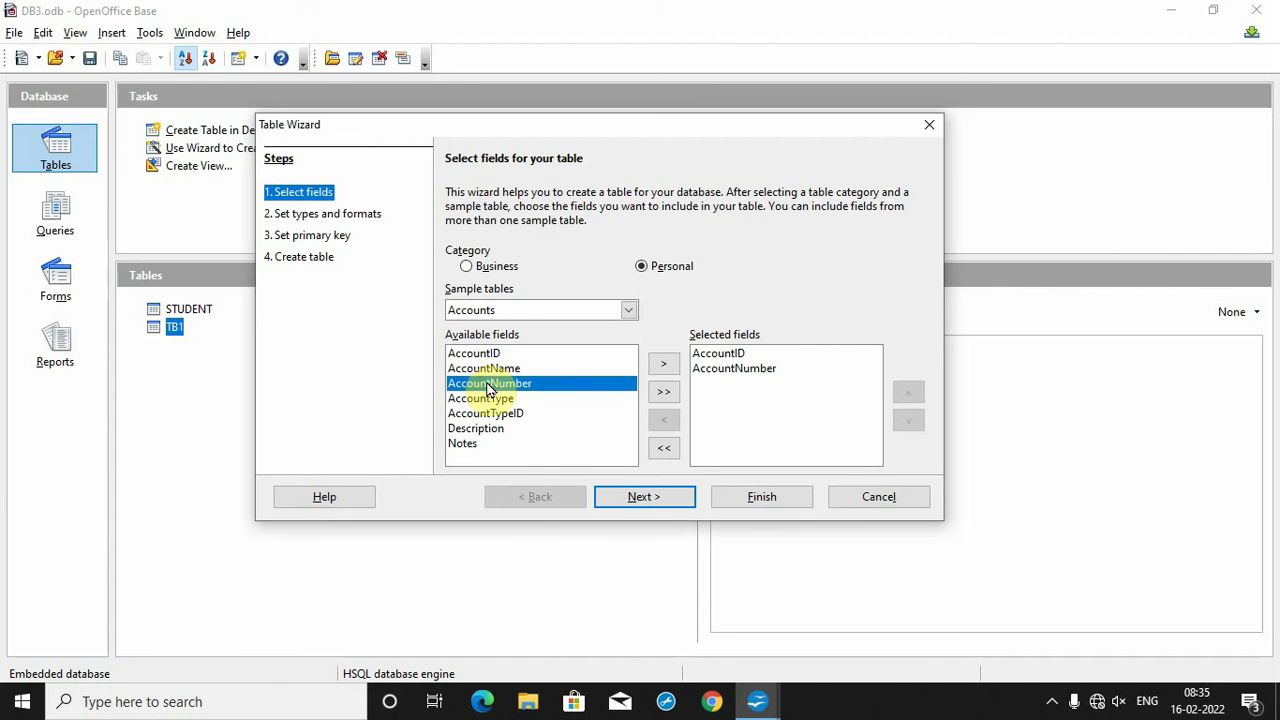
click(525, 368)
click(665, 365)
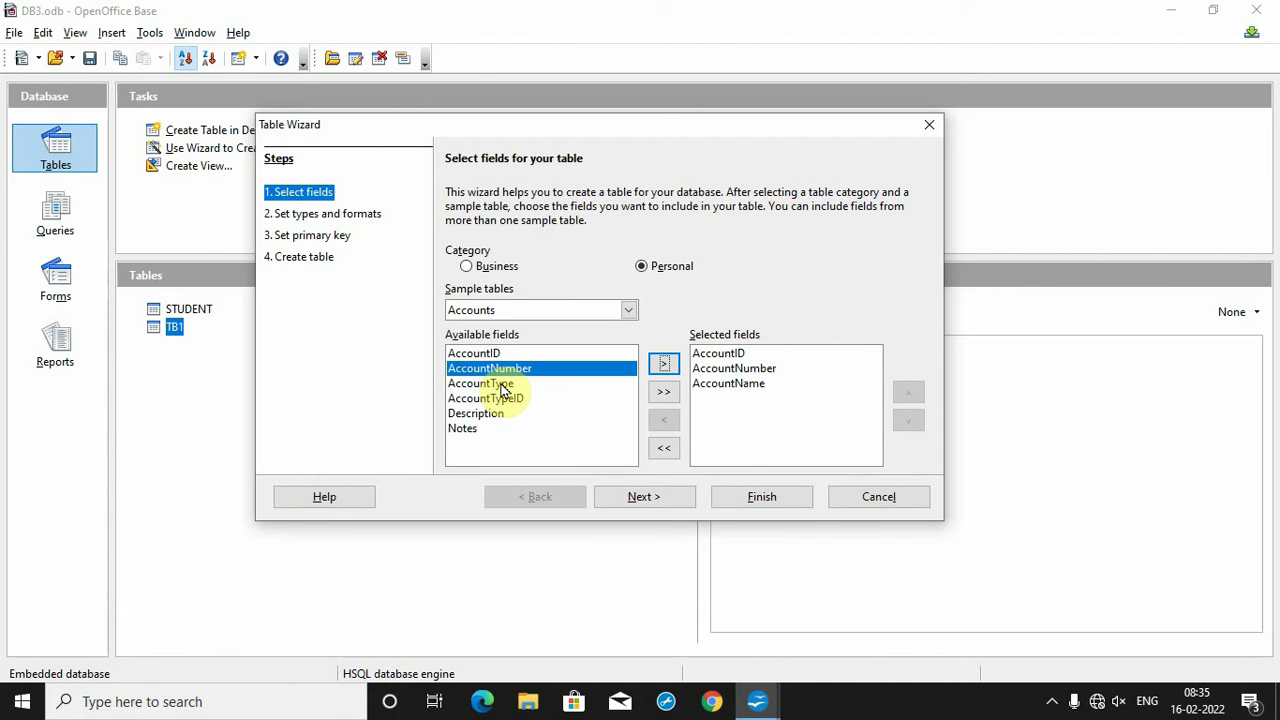
click(485, 412)
click(665, 368)
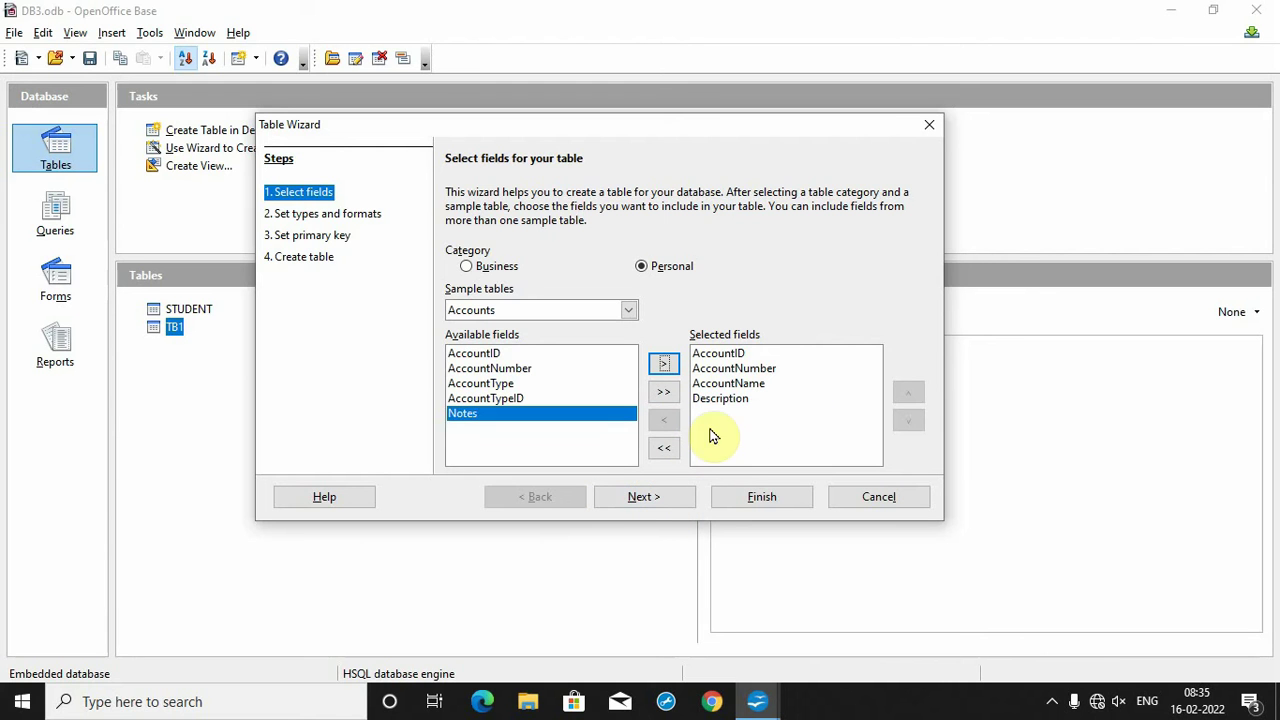
Step: Accept the field selection, keep the AccountID field's name and type settings, and continue to the primary key settings
click(657, 497)
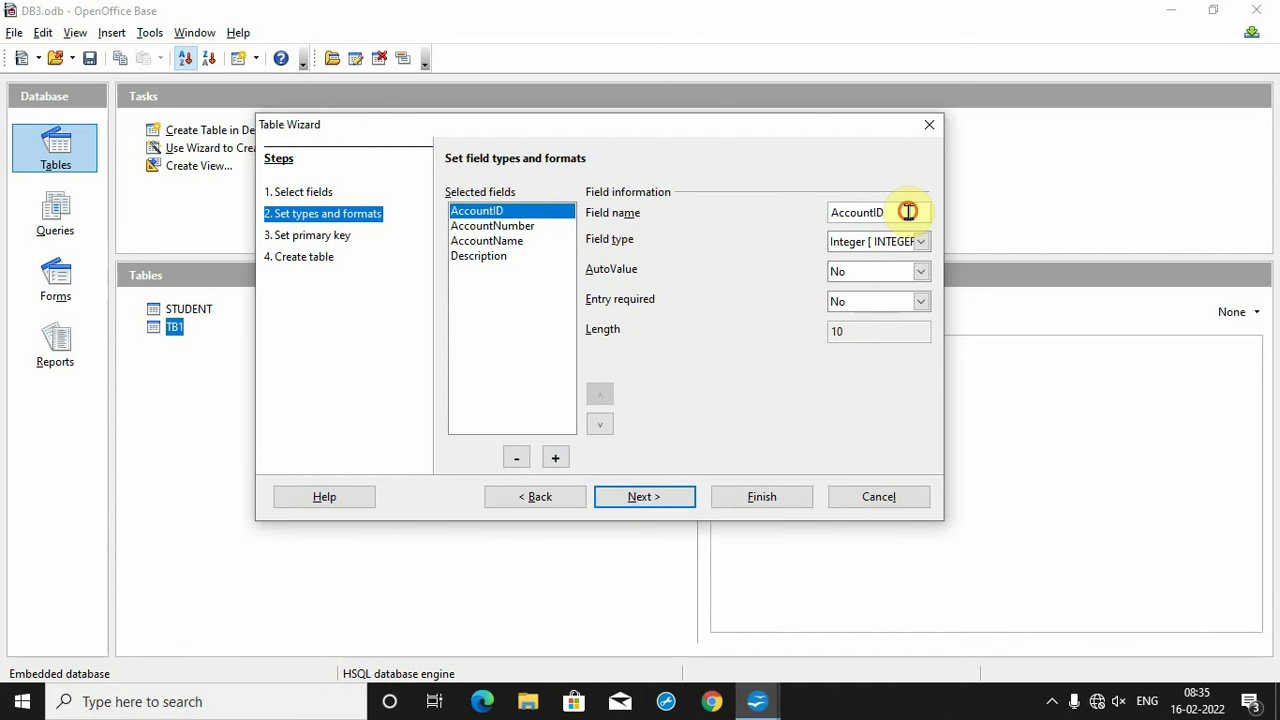
drag(906, 211, 826, 212)
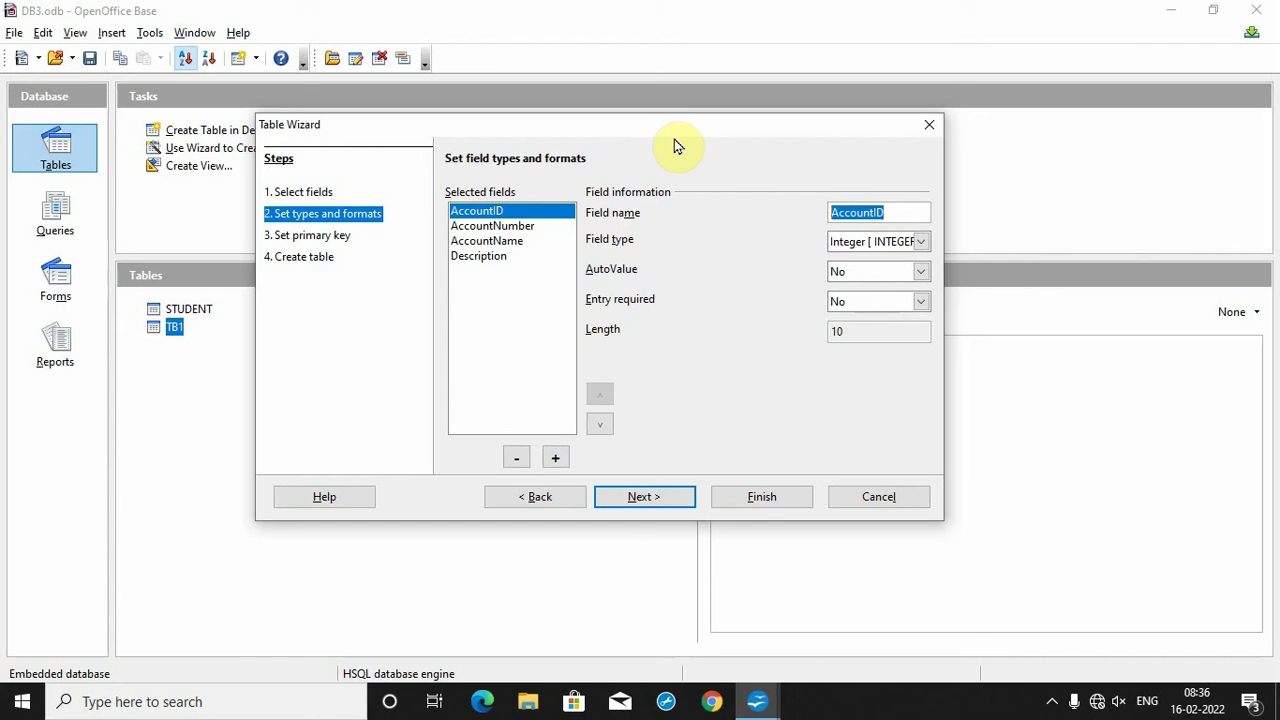
click(657, 497)
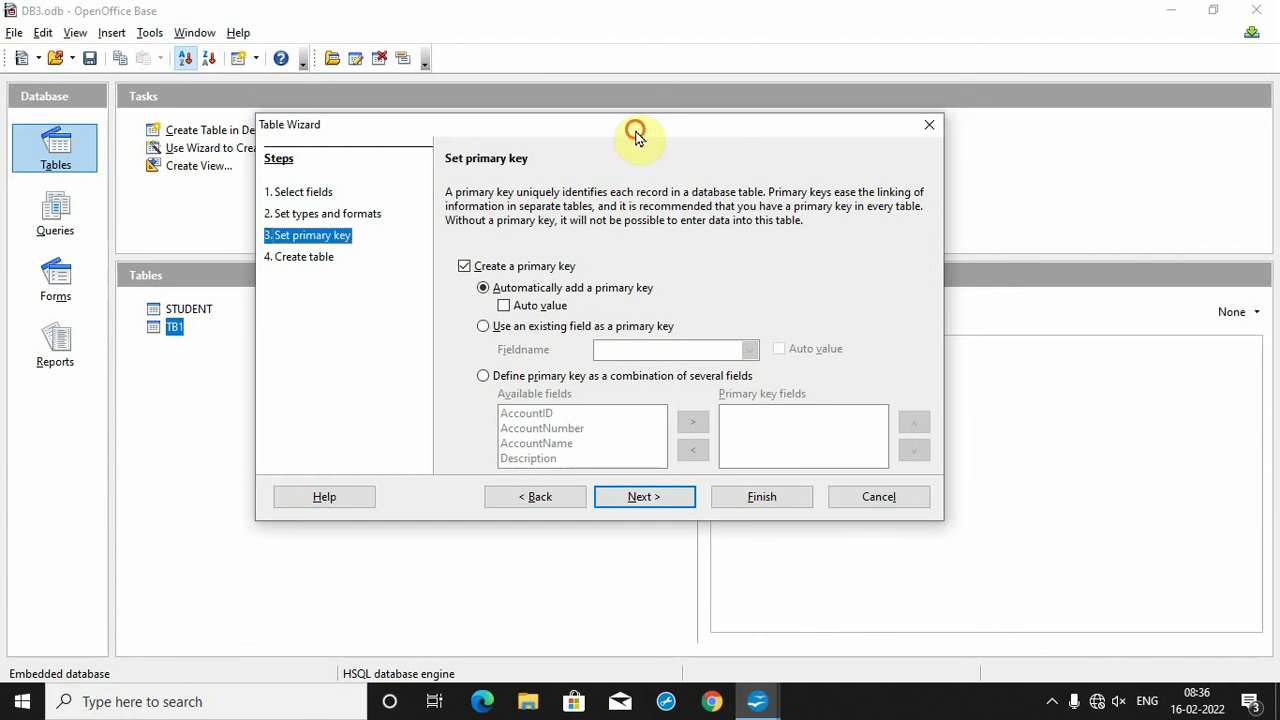
Step: Use the existing field AccountID as the new table's primary key
drag(634, 131, 646, 103)
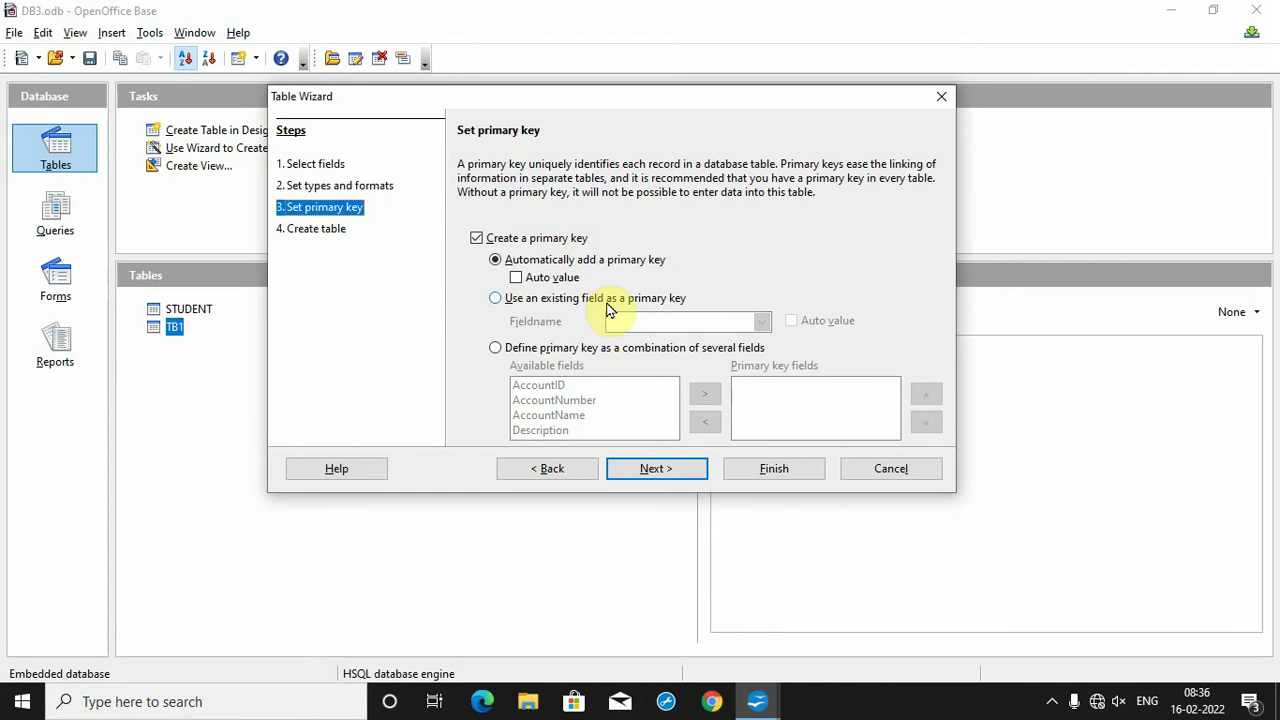
click(495, 299)
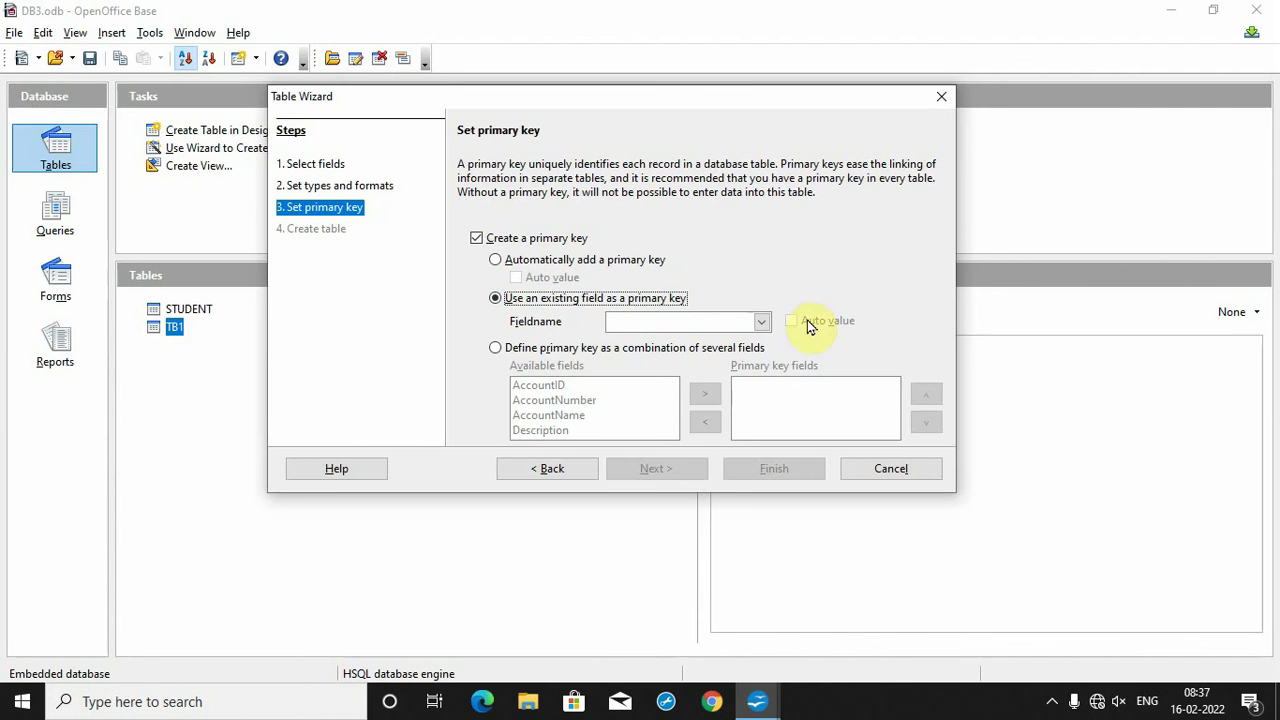
click(761, 323)
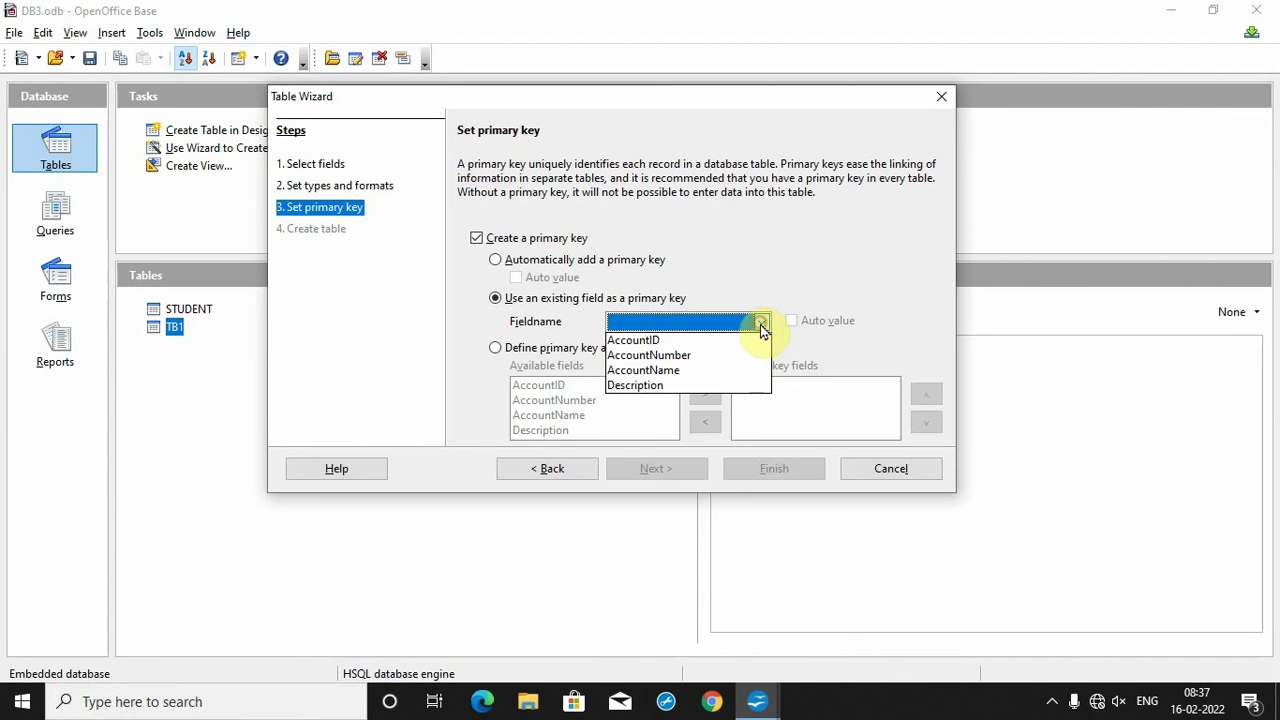
click(646, 343)
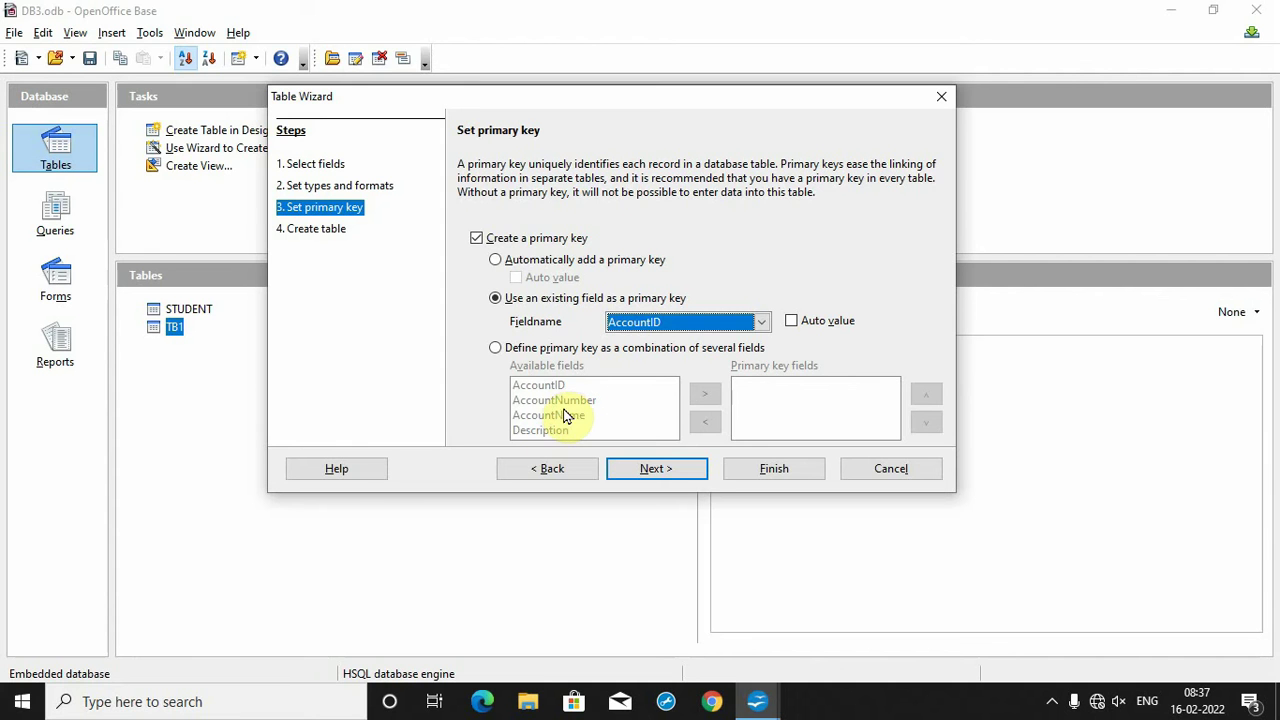
Step: Try defining the primary key as a combination of the AccountID and AccountName fields
click(495, 347)
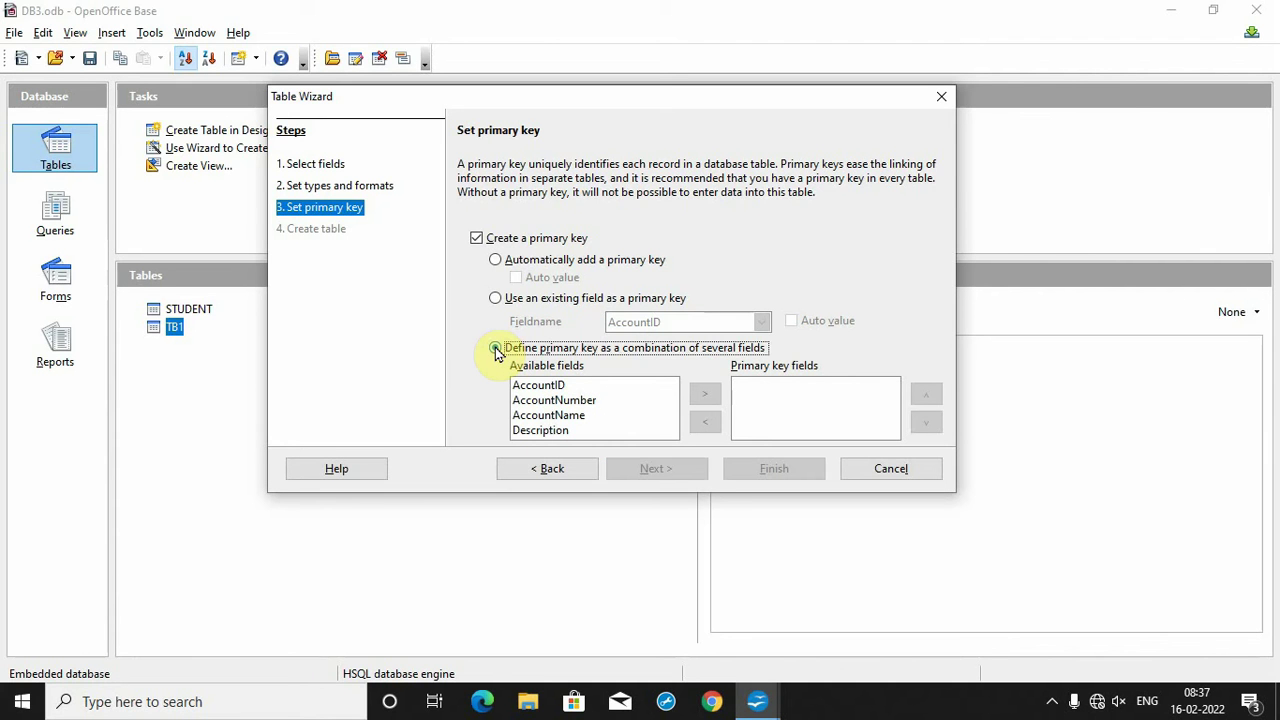
click(538, 387)
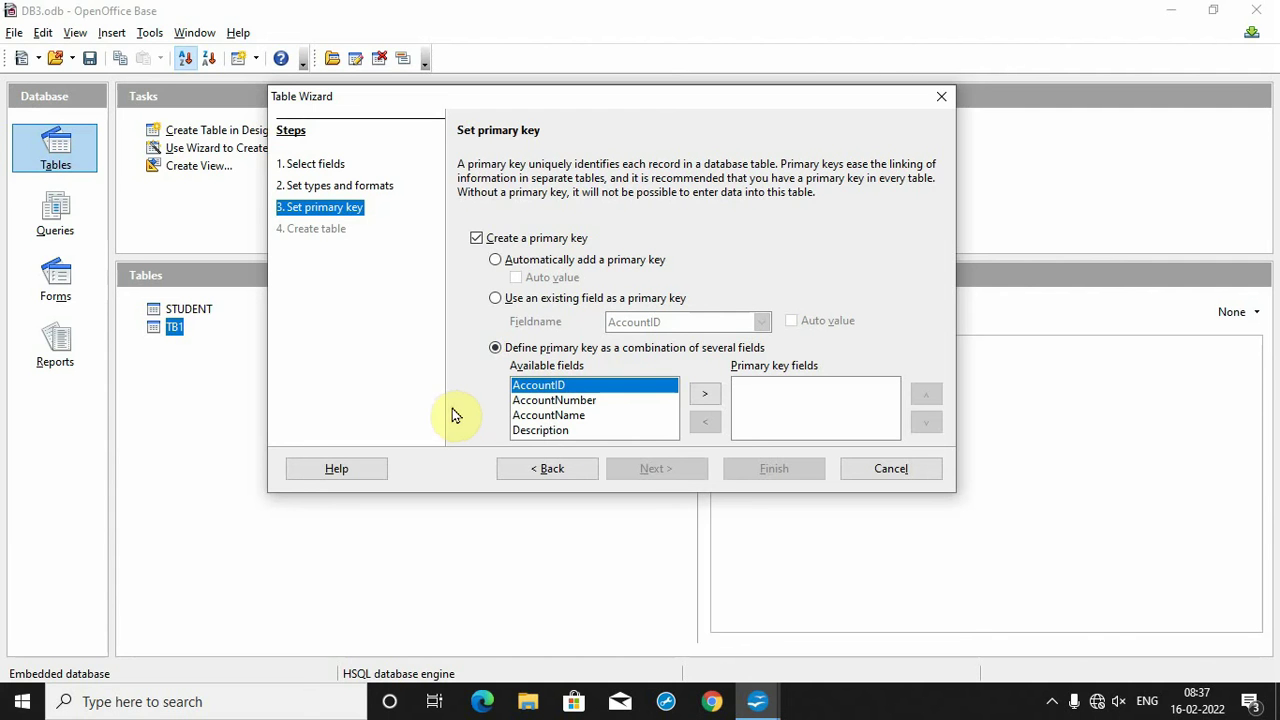
click(704, 394)
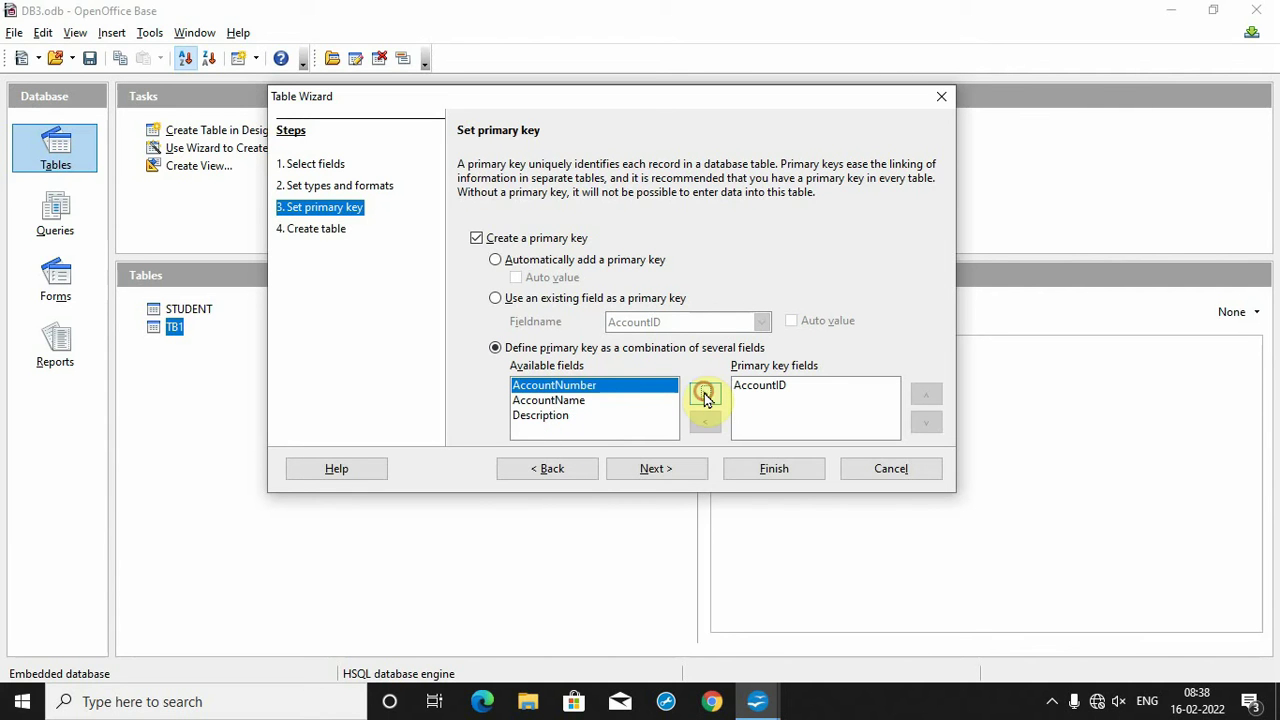
click(551, 401)
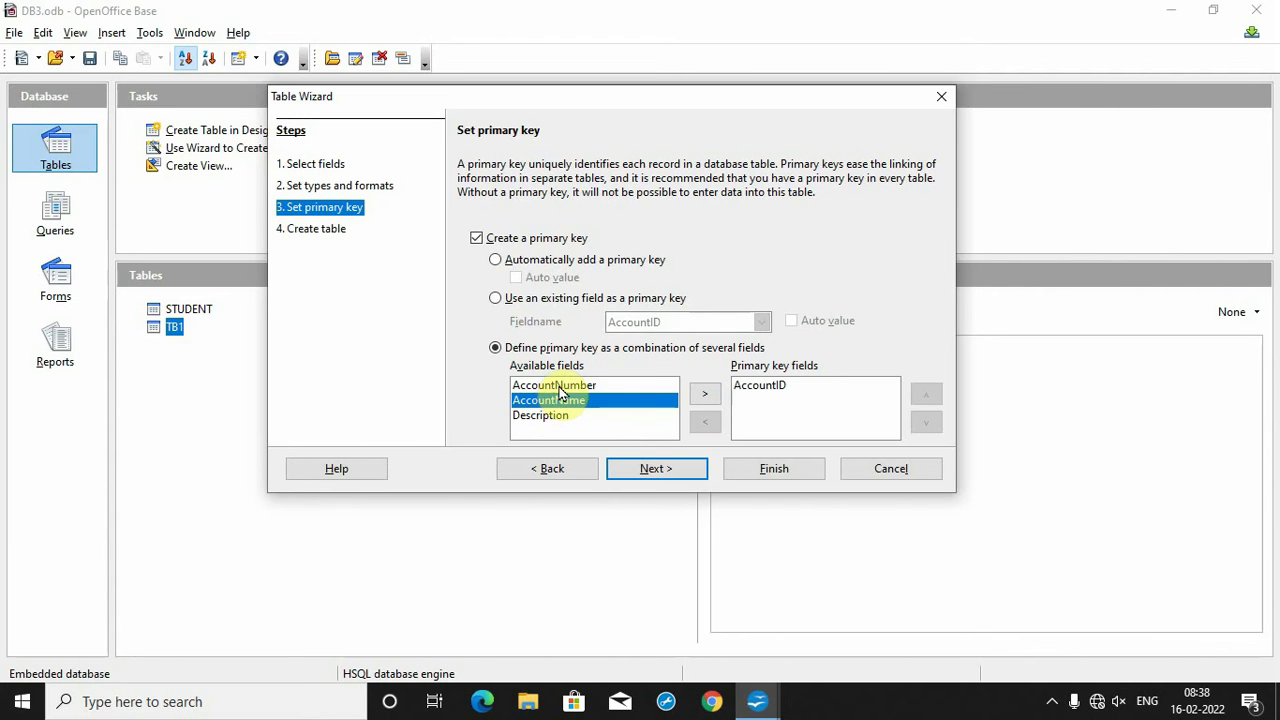
click(555, 386)
click(558, 401)
click(704, 394)
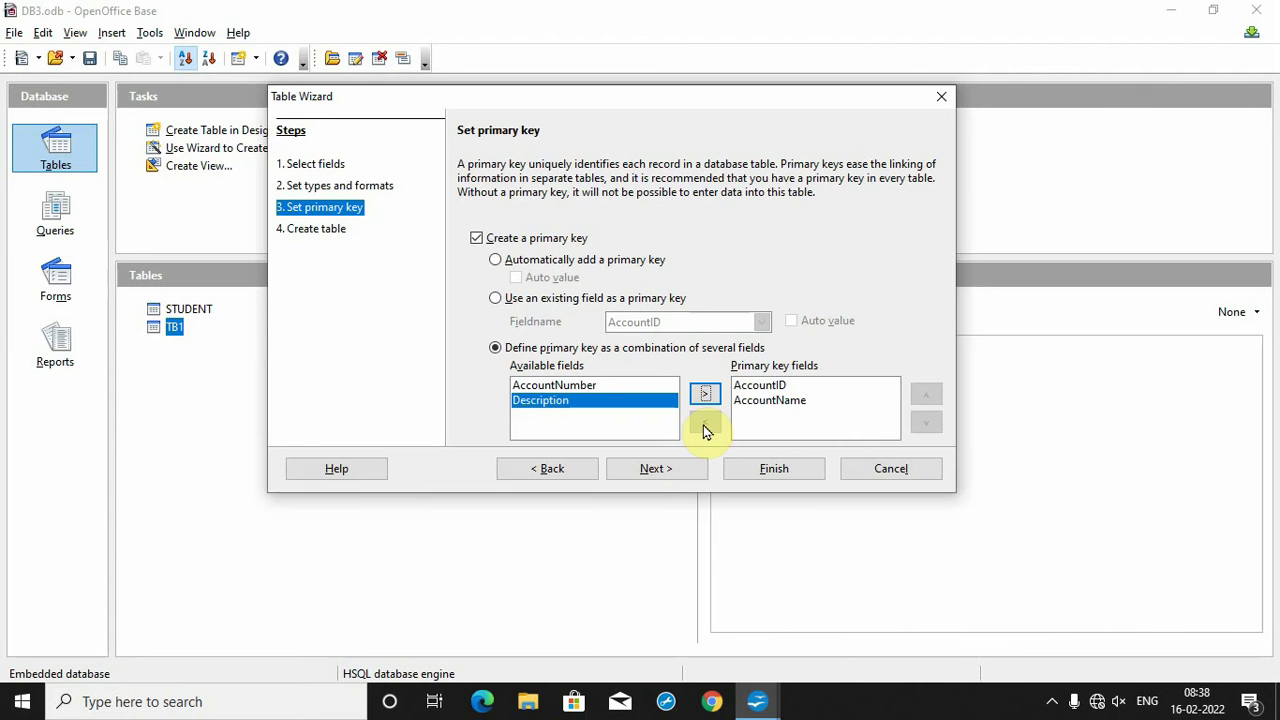
Step: Remove both fields from the combined primary key and return to using an existing field as the primary key
click(758, 387)
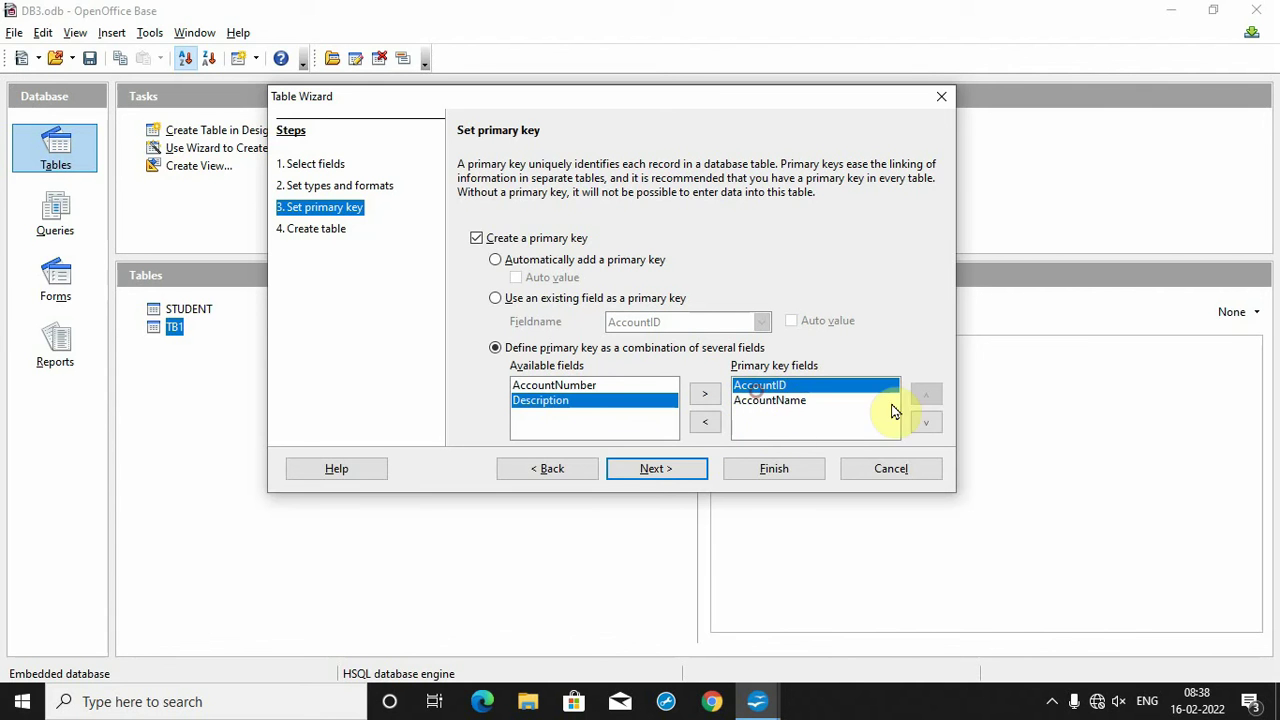
click(701, 427)
click(780, 388)
click(706, 423)
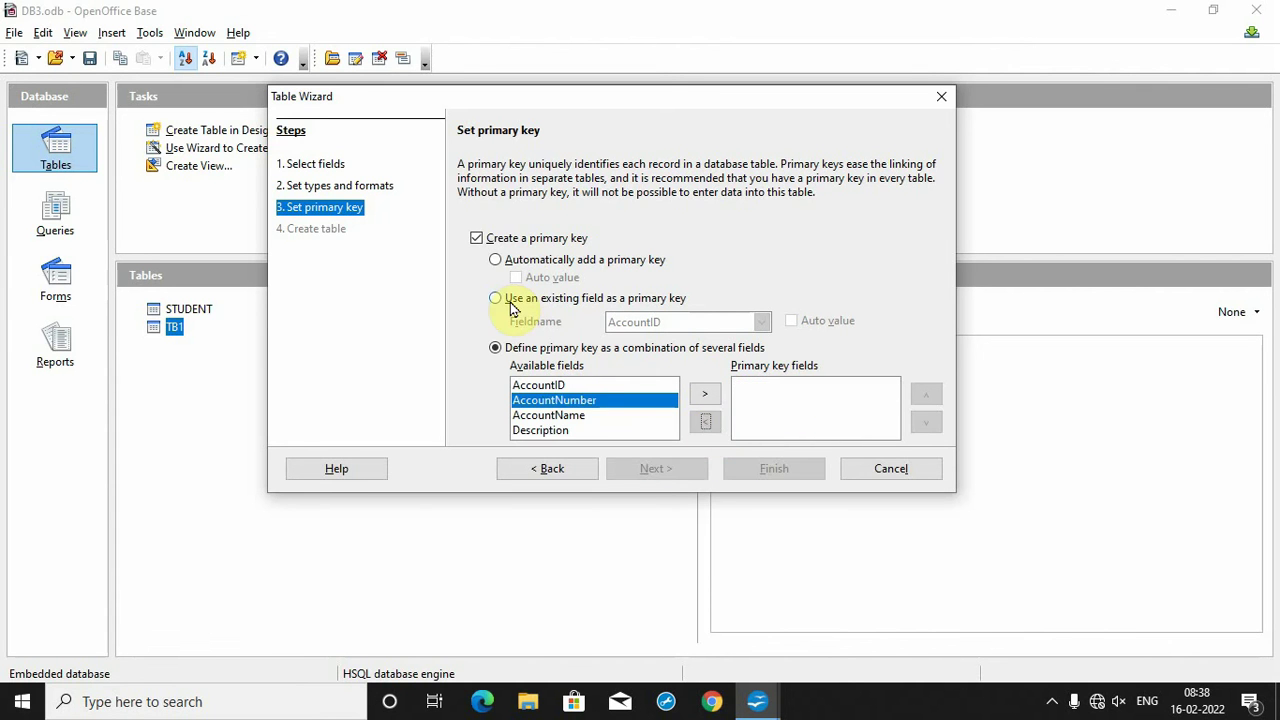
click(497, 298)
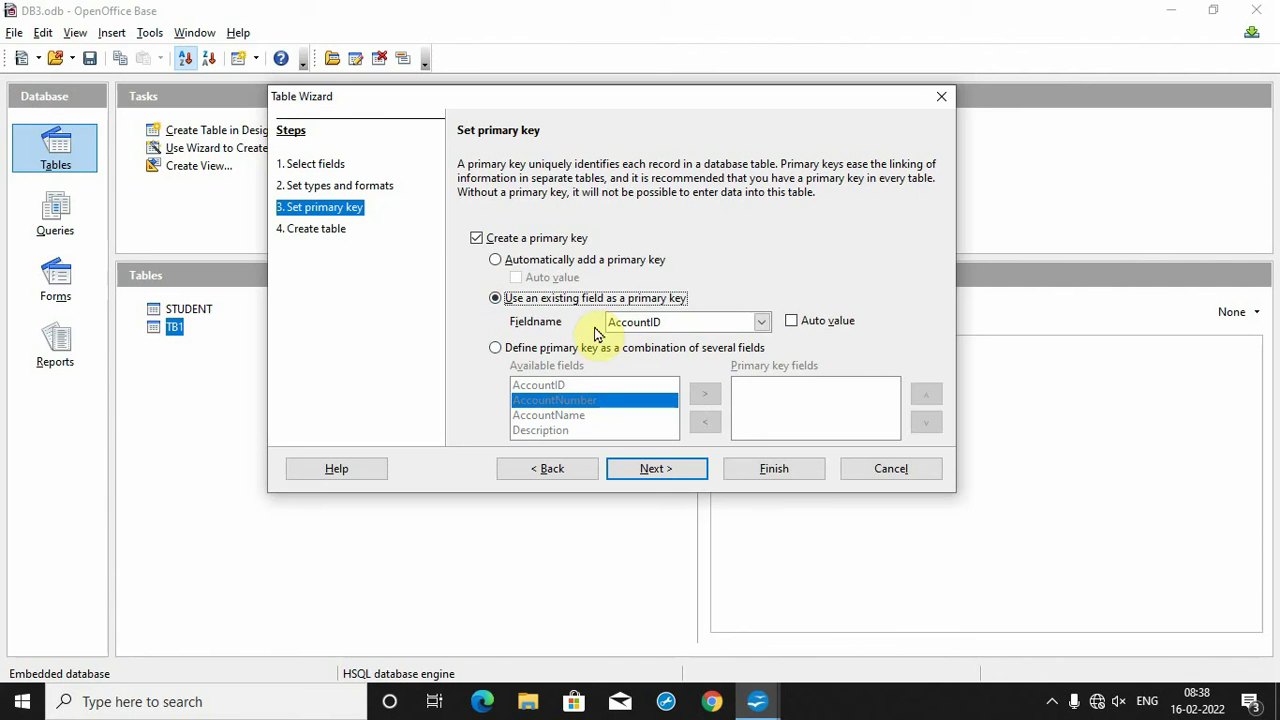
Step: Keep AccountID as the existing field used for the primary key and continue to the final table creation page
click(730, 321)
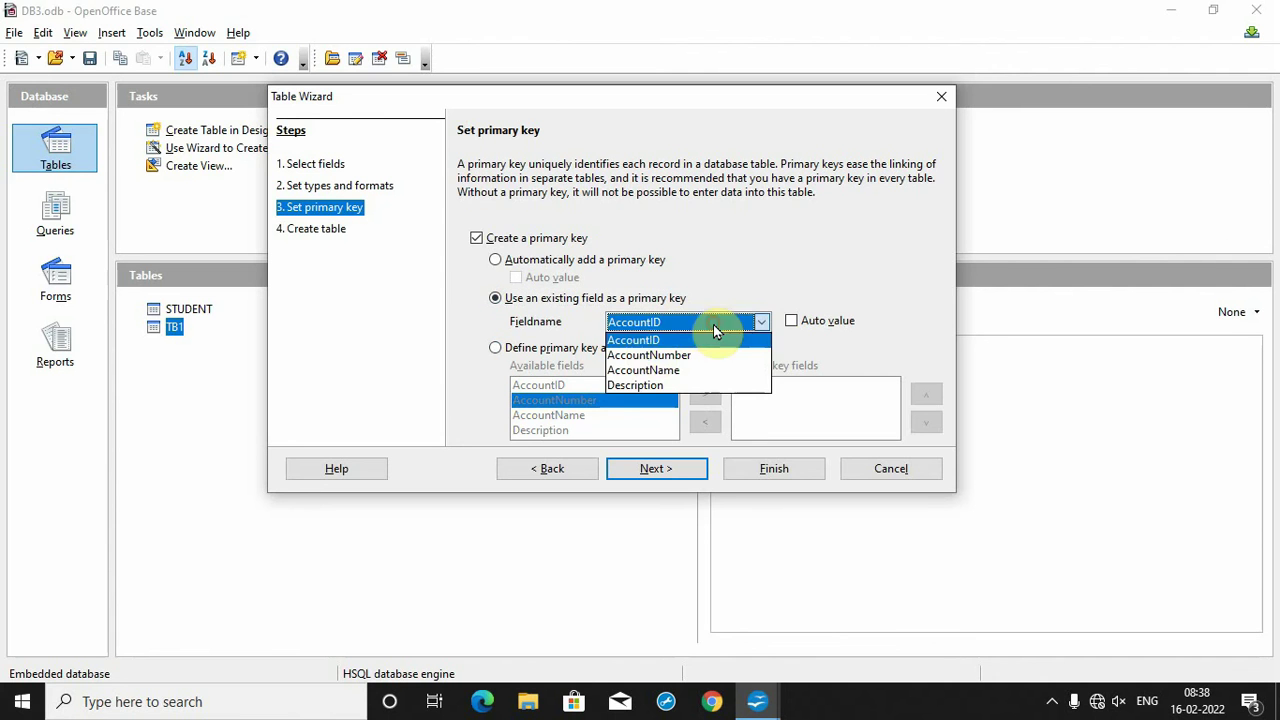
click(650, 341)
click(680, 476)
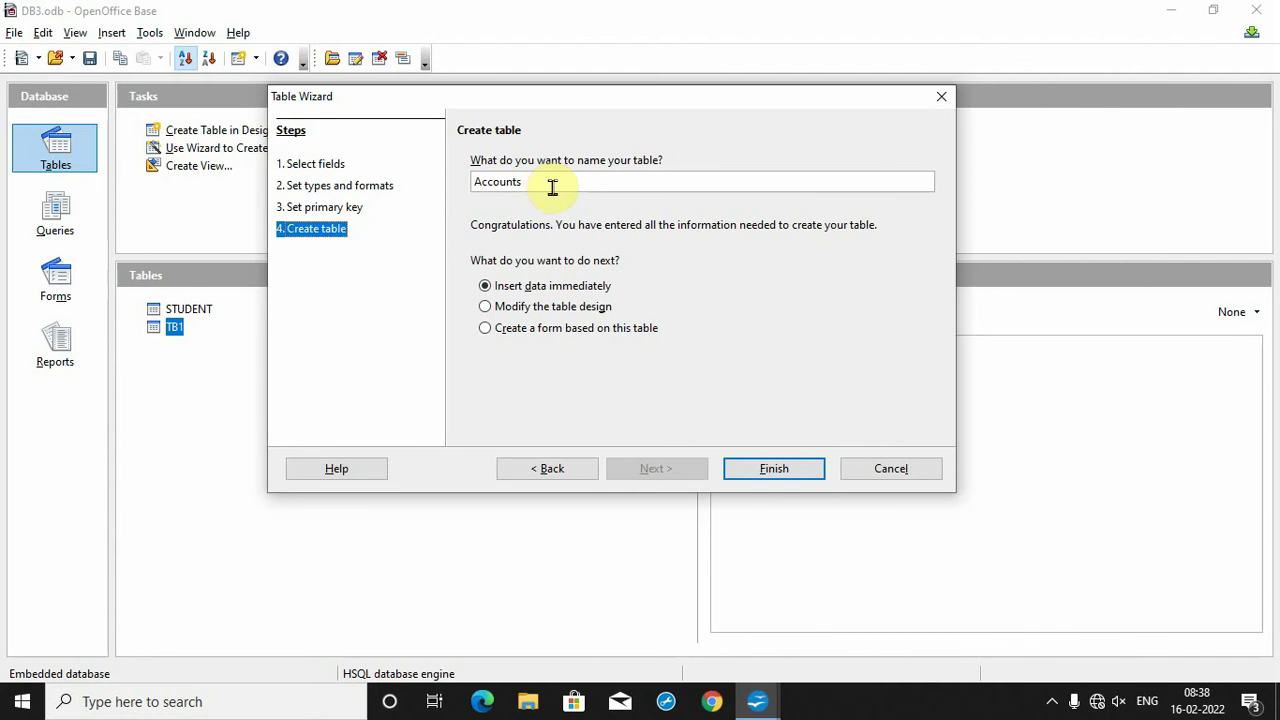
Step: Name the new table TB3 and finish the wizard with the option to insert data immediately
drag(521, 182, 470, 182)
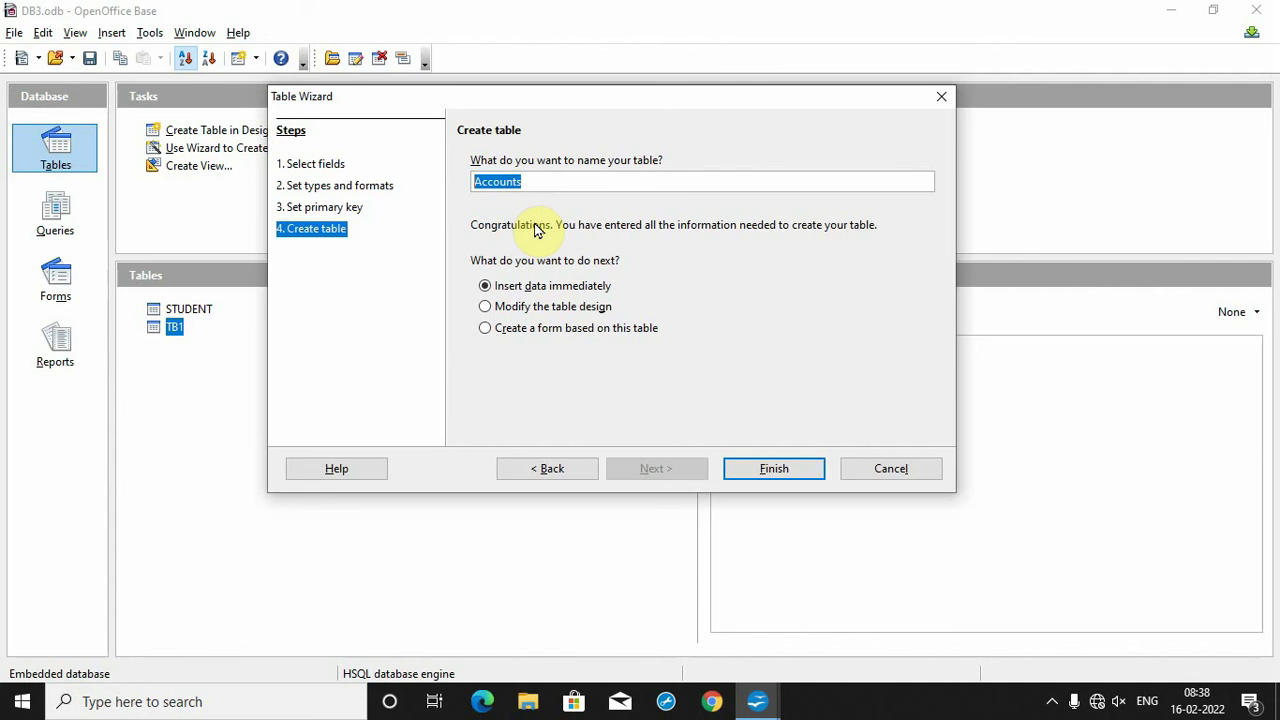
text(TB3)
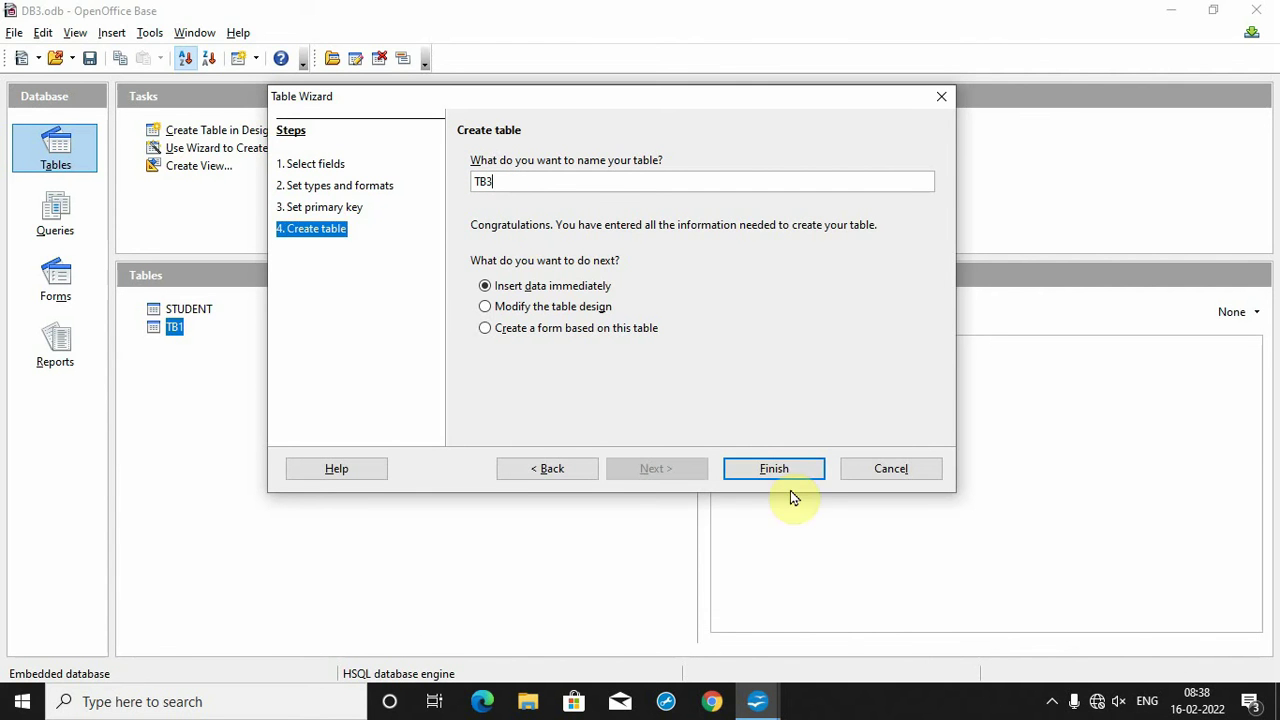
click(772, 469)
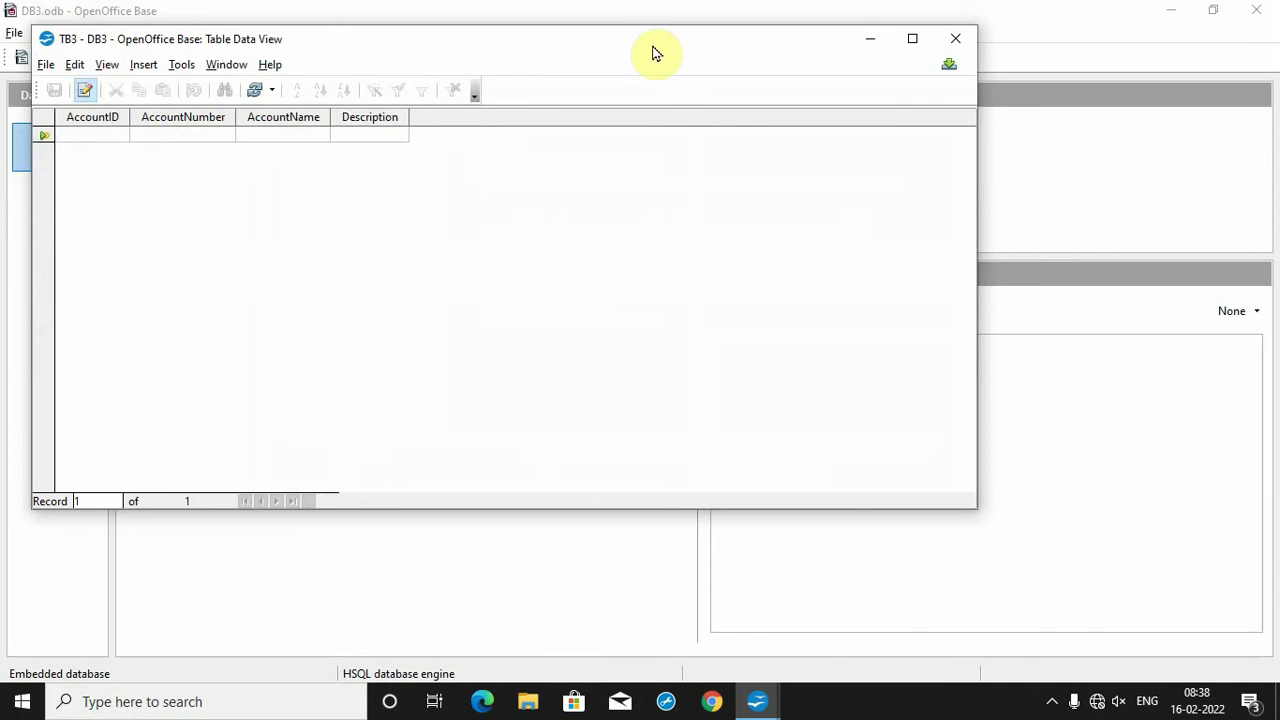
Step: Look over the columns of the new TB3 table in its data view, then close it
drag(647, 40, 751, 84)
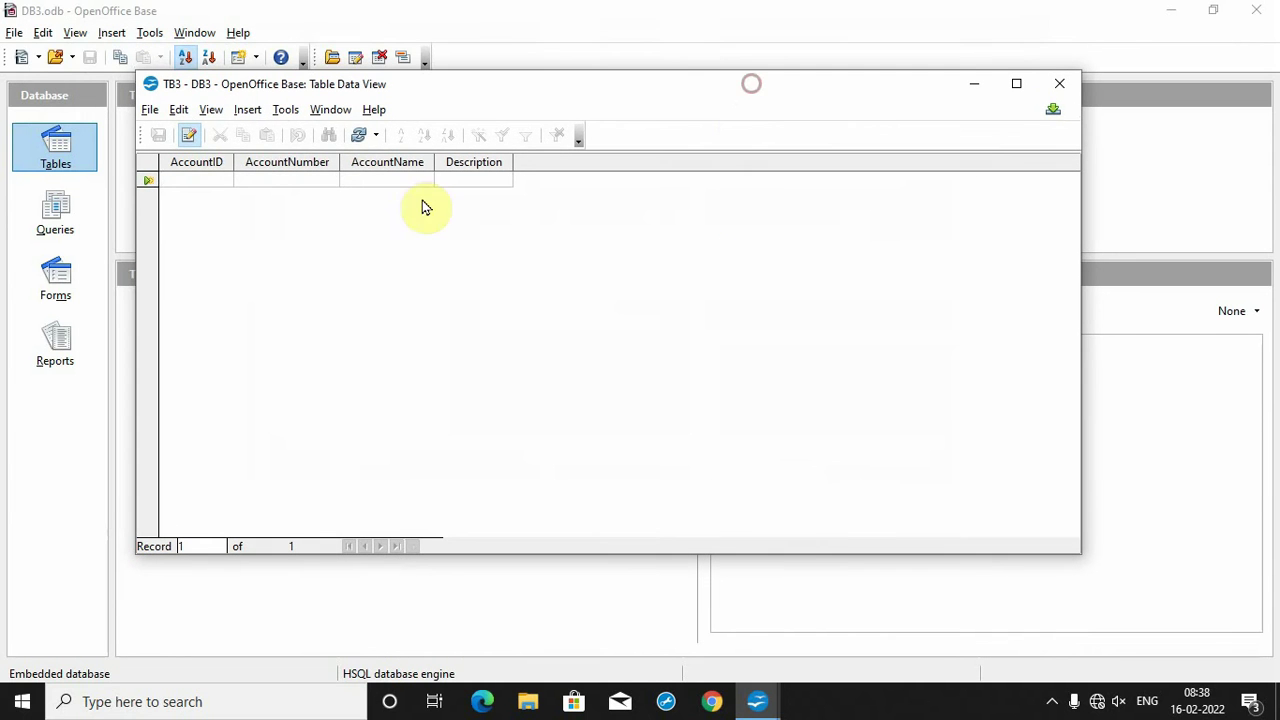
click(205, 180)
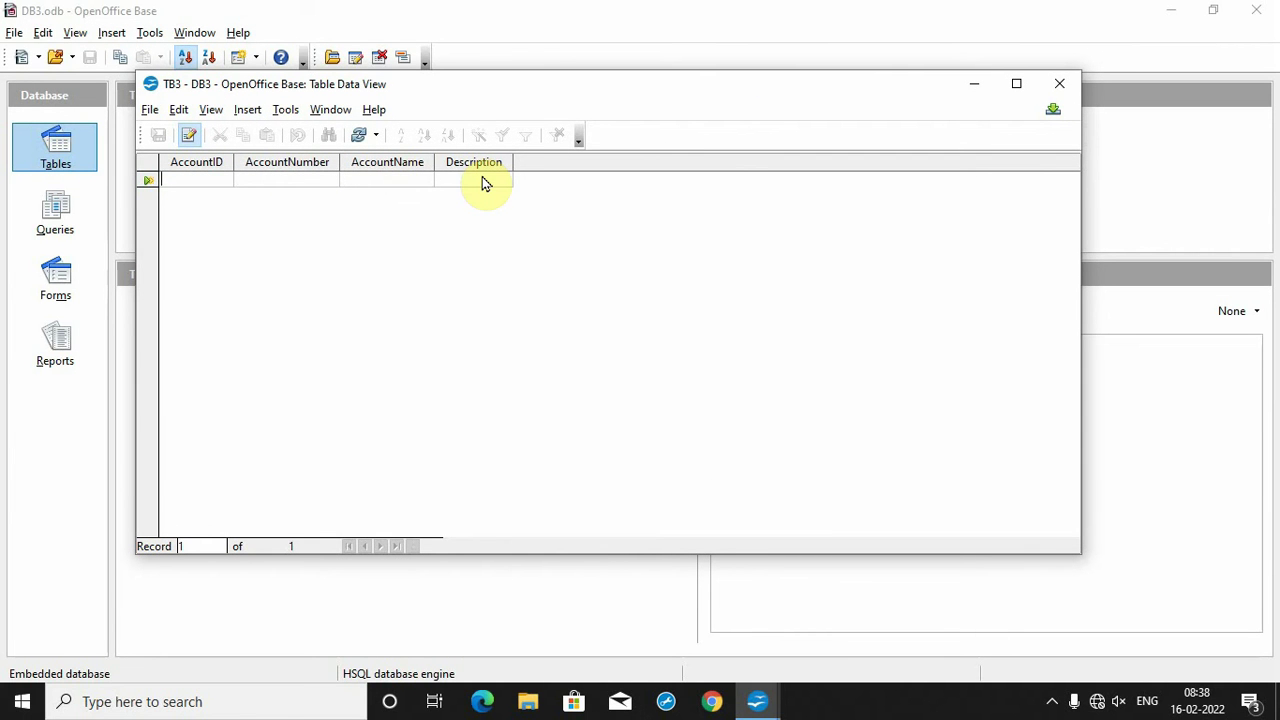
click(1065, 85)
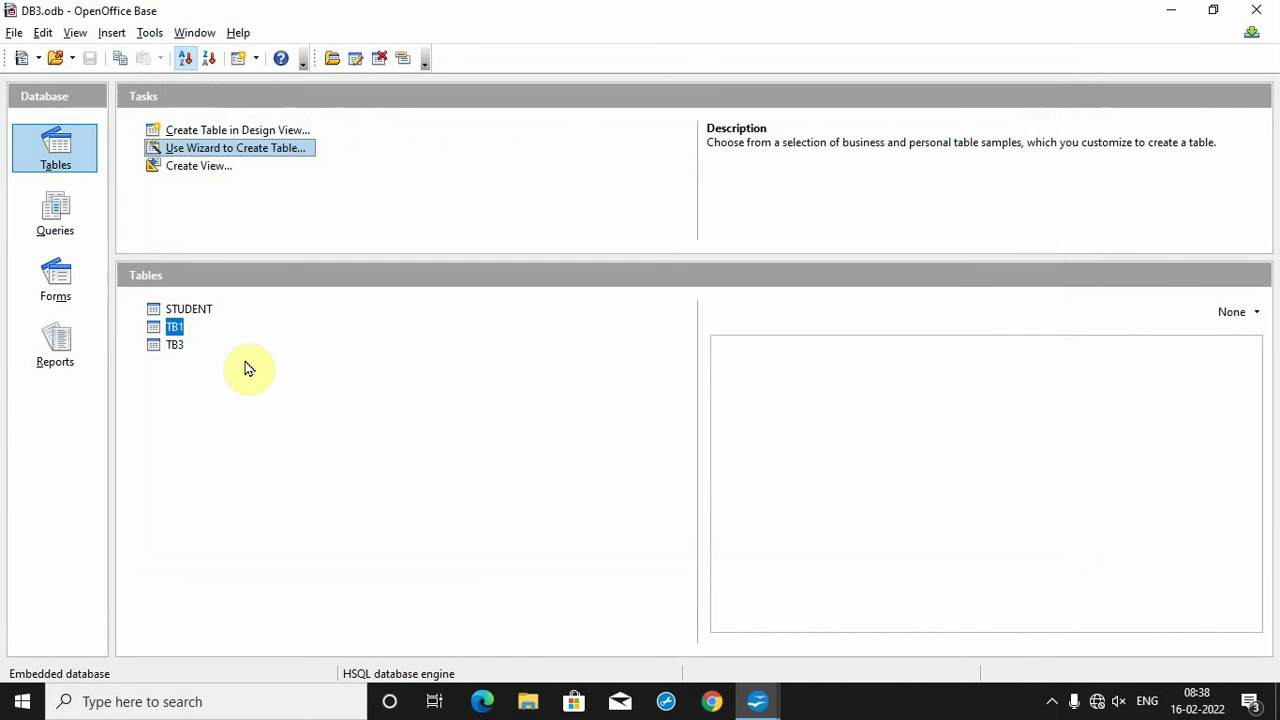
Step: Open table TB3 for design editing, review its field names, types and primary key, and close the design
click(211, 371)
right_click(175, 350)
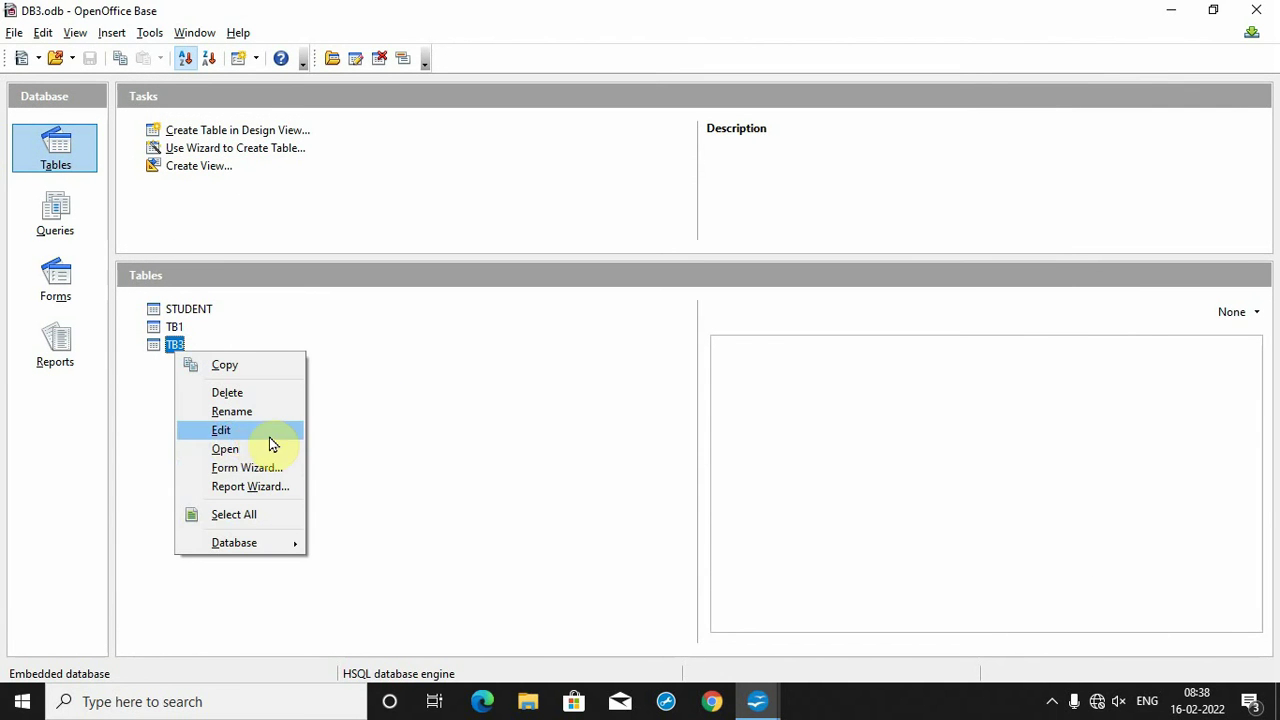
click(247, 436)
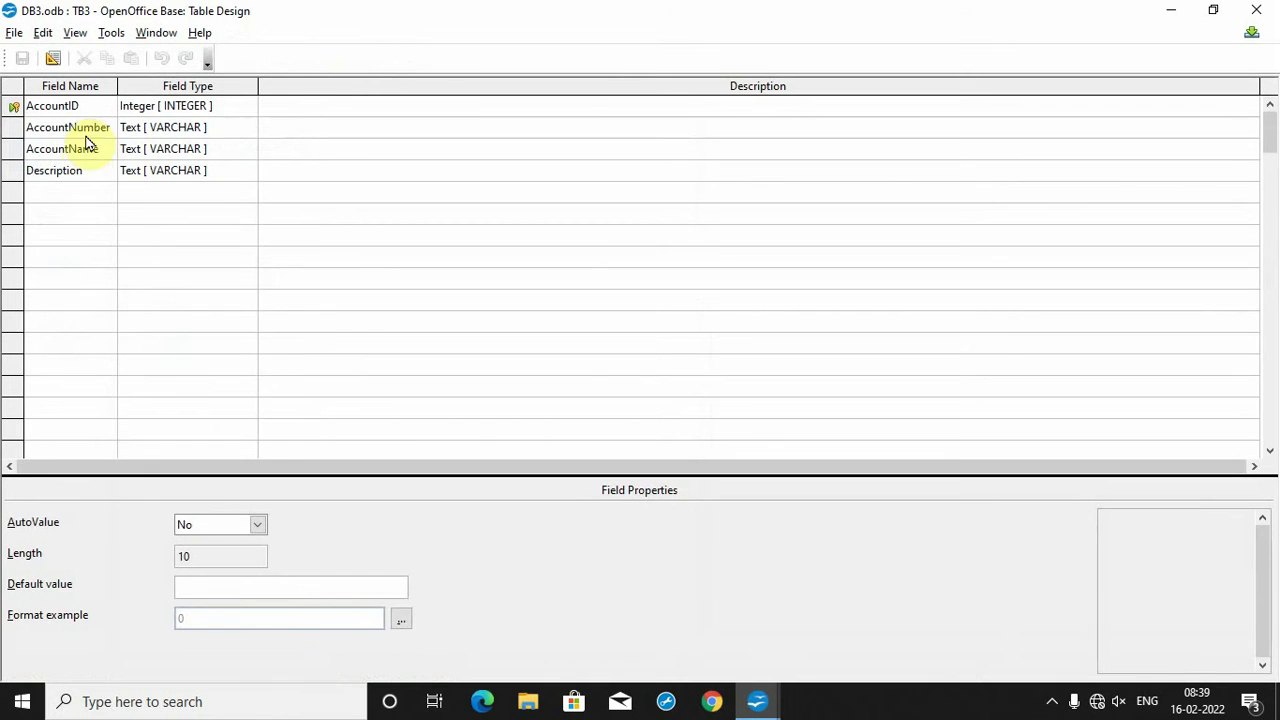
click(78, 195)
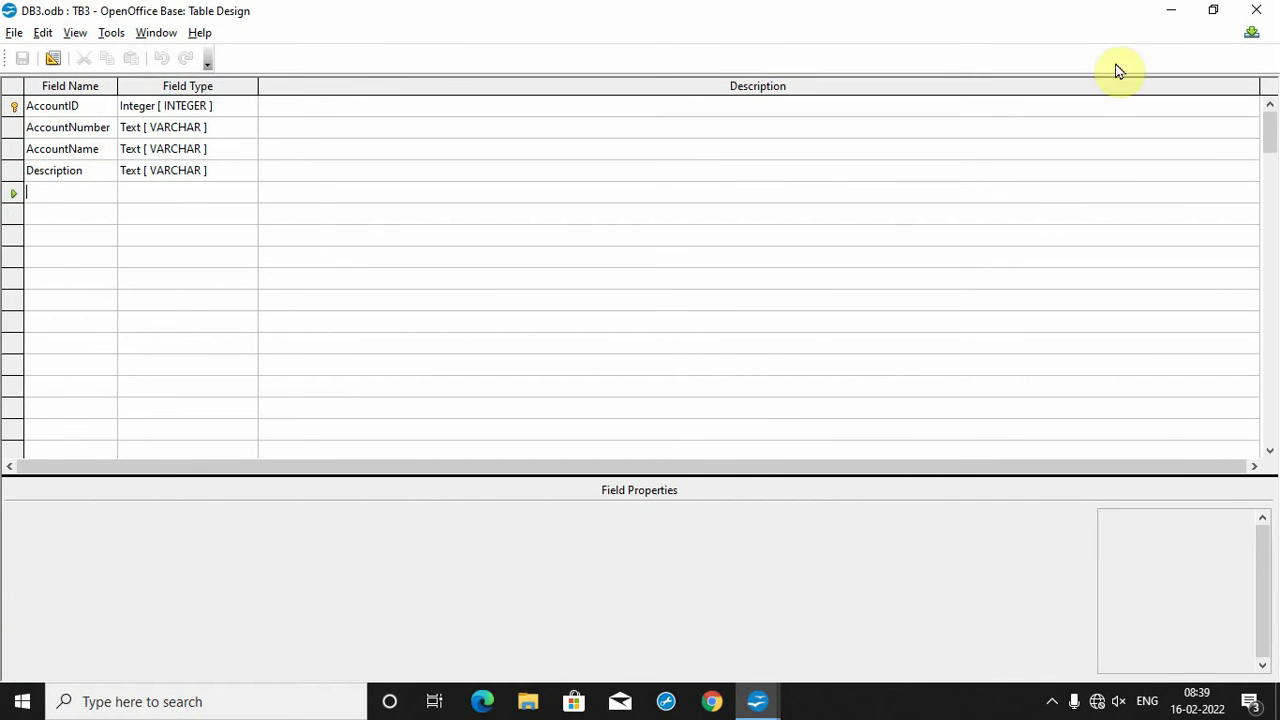
click(1263, 18)
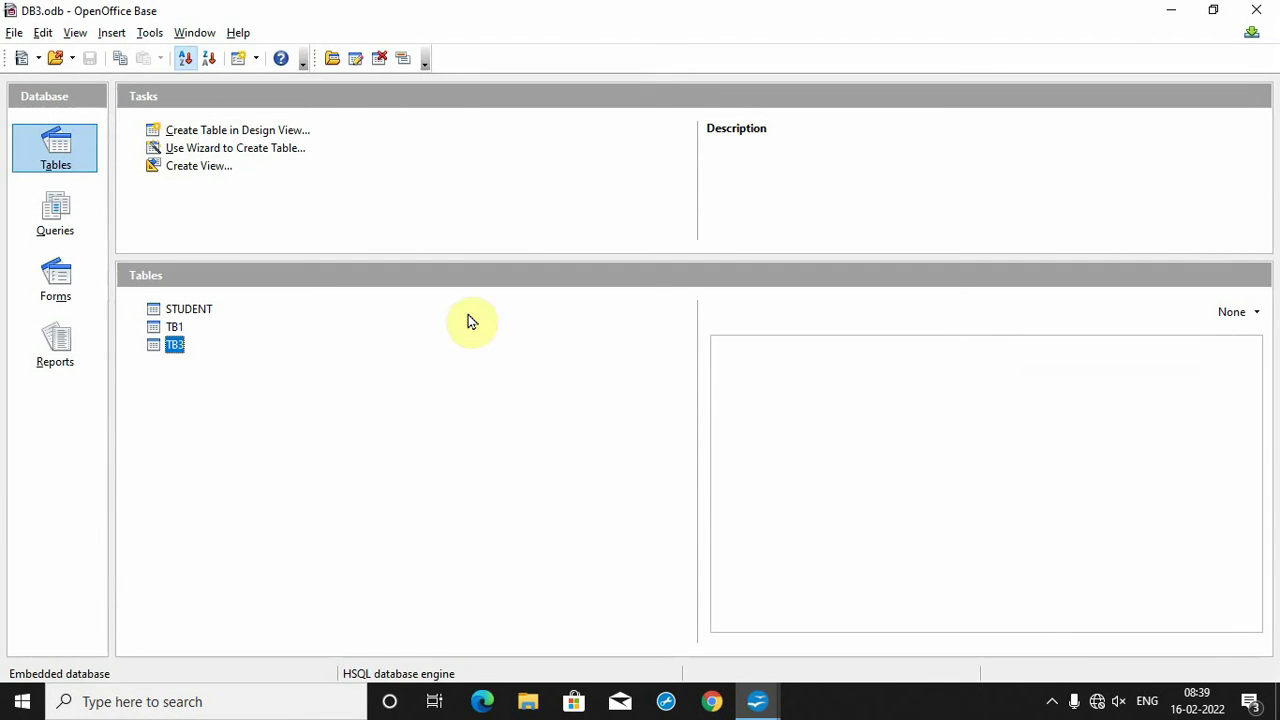
Step: Add a record to TB3 with AccountID 1, an account number, AccountName AA and Description NA, then close the table
right_click(171, 346)
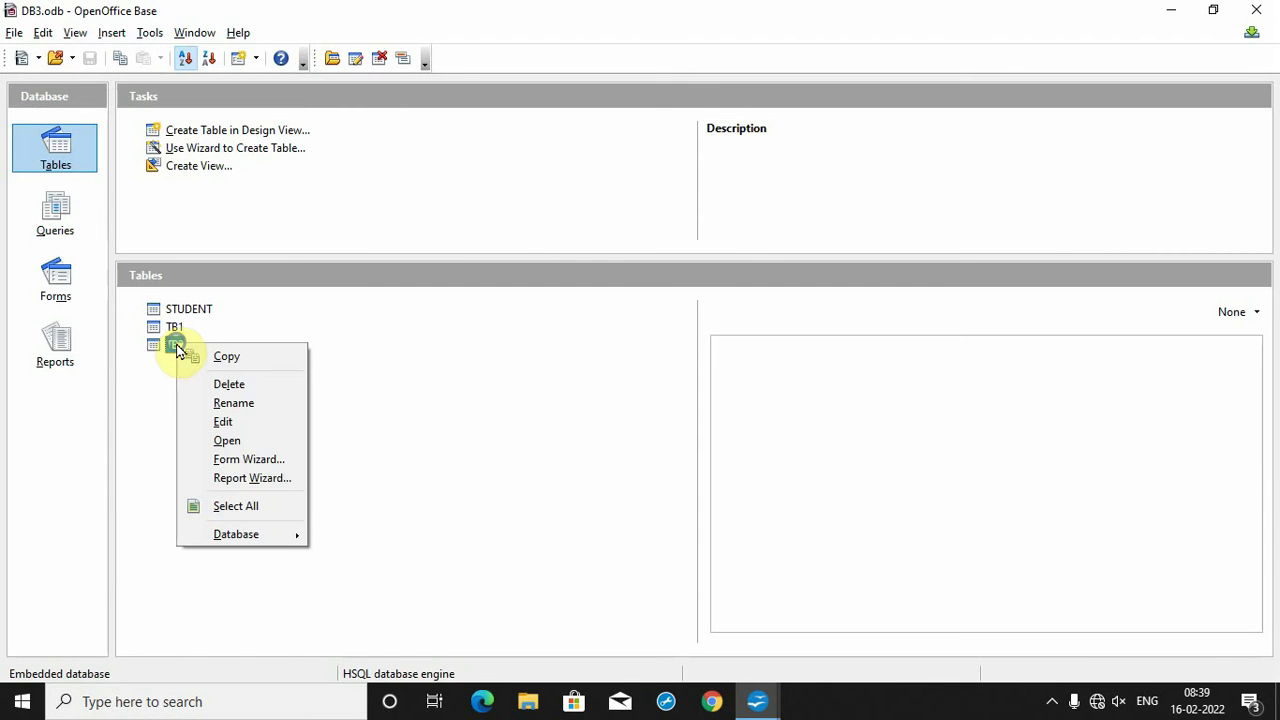
click(255, 443)
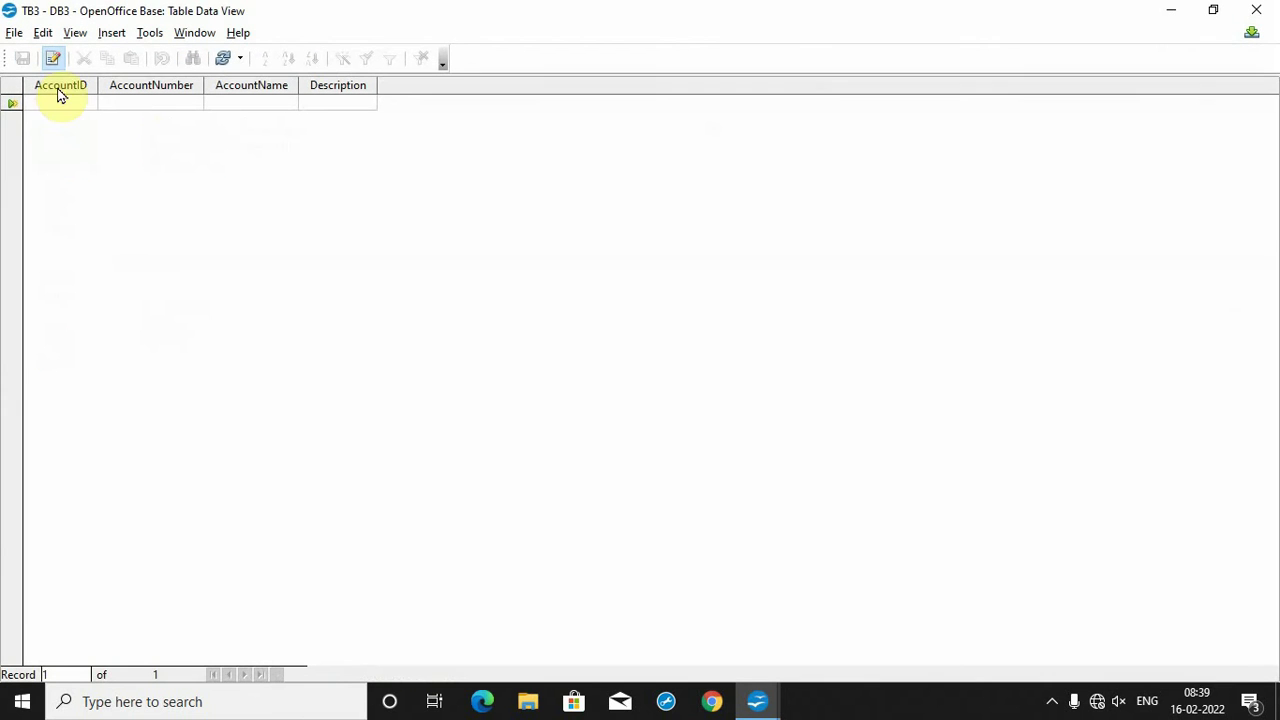
text(1)
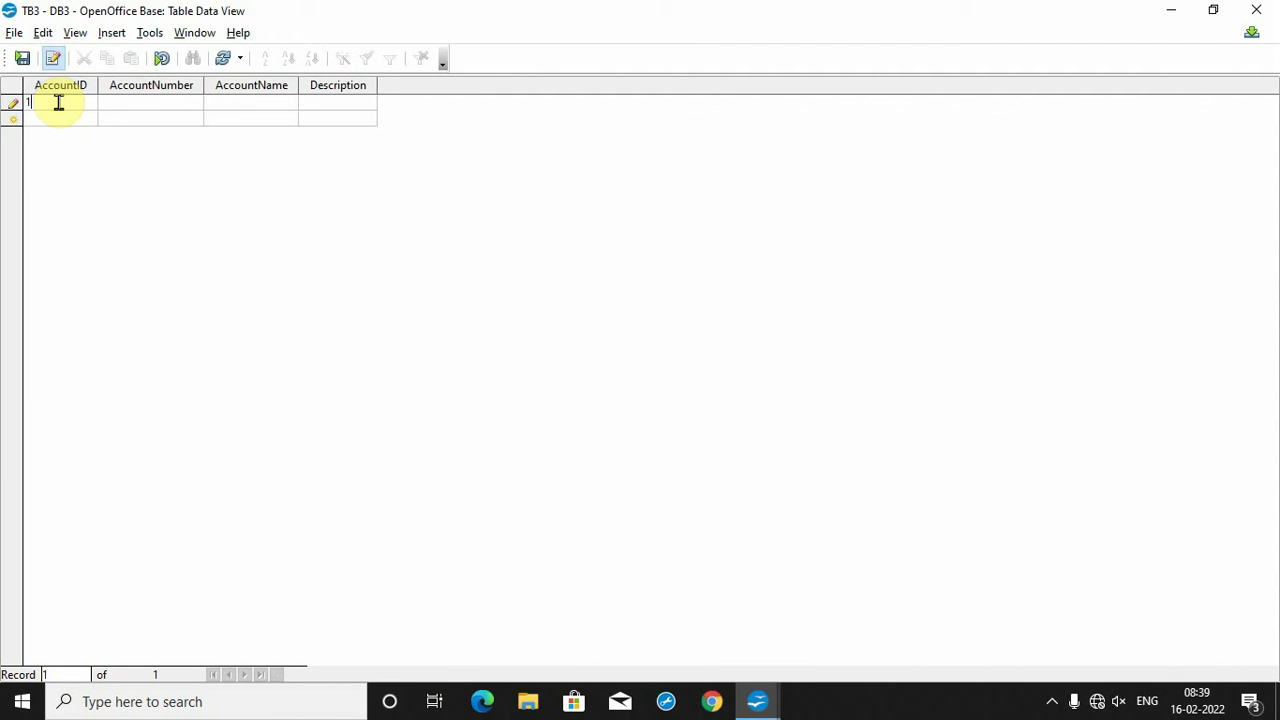
key(Tab)
text(123)
text(AA)
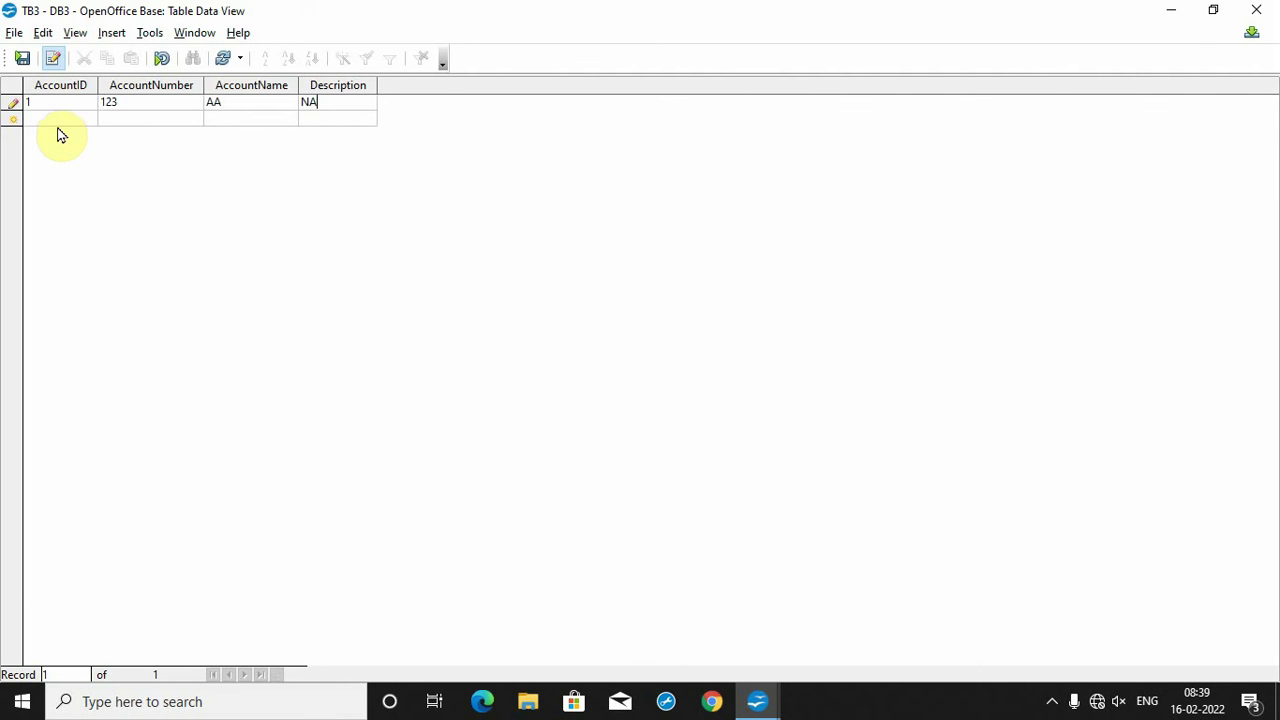
click(55, 120)
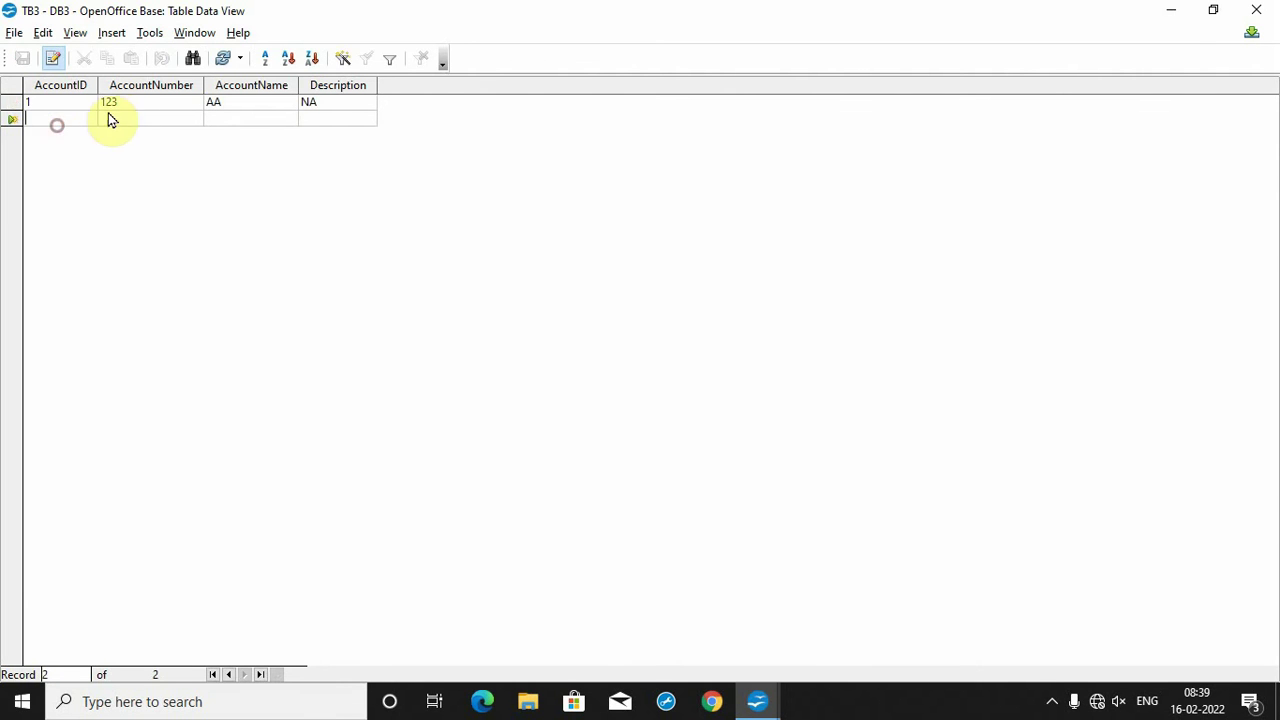
click(1256, 10)
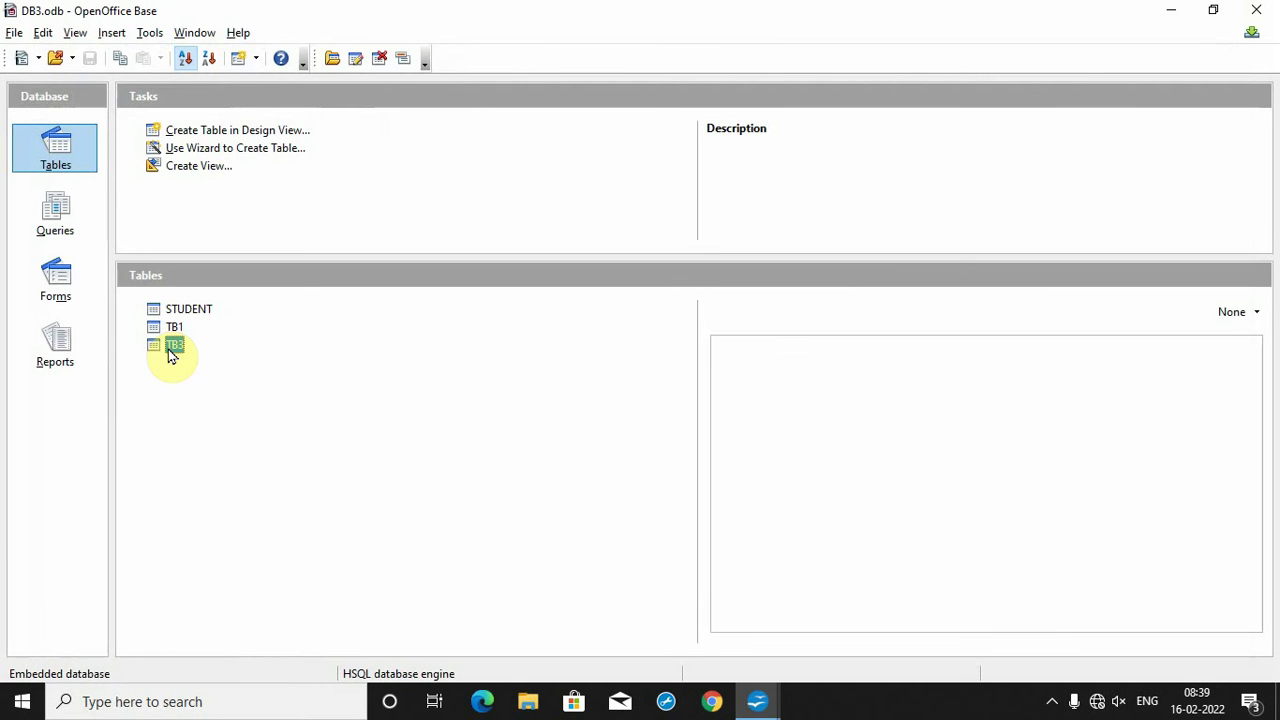
Step: Reopen TB3 to check the saved record, then close it
right_click(172, 352)
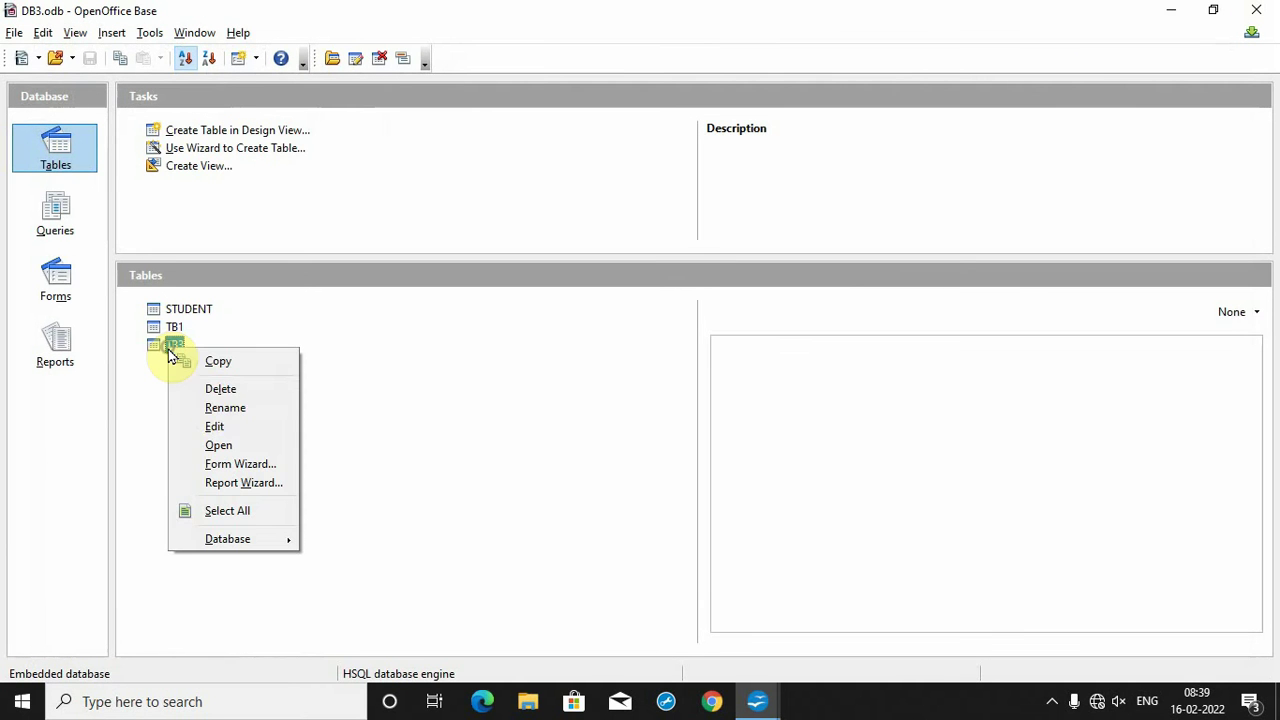
click(232, 445)
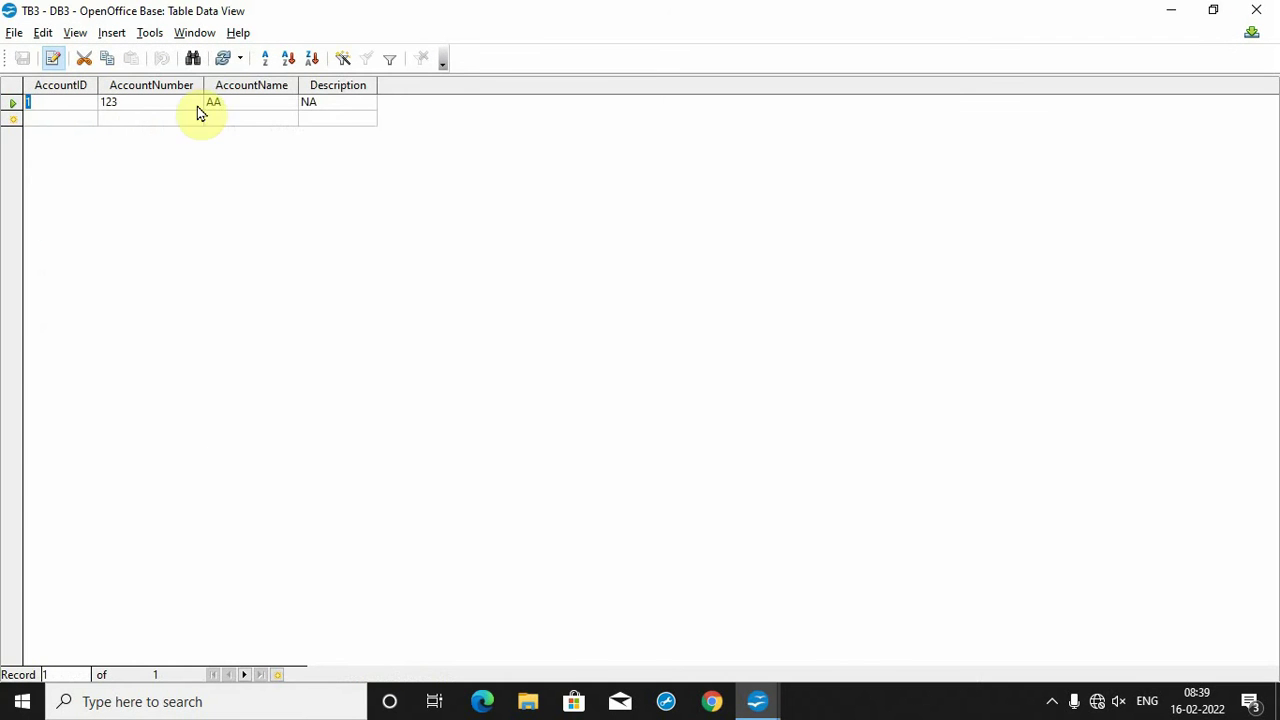
click(1262, 18)
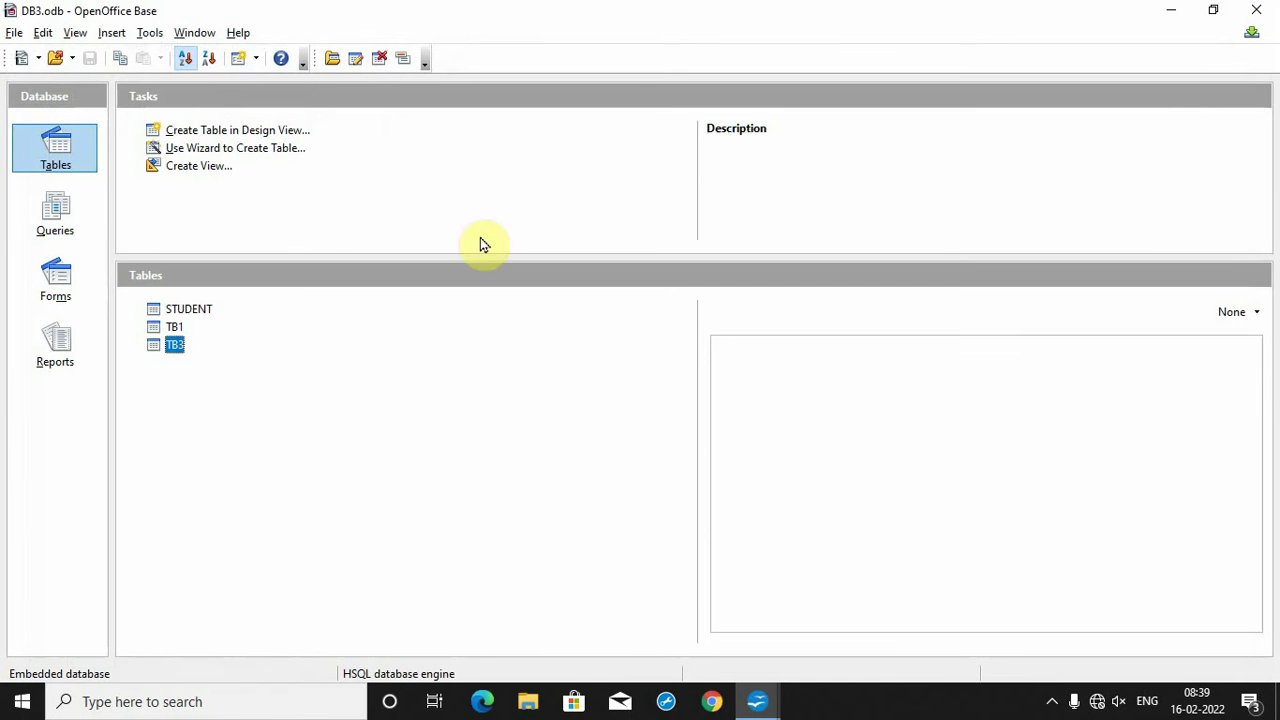
Step: Open table TB1 to view its columns in data view, then close it
right_click(173, 328)
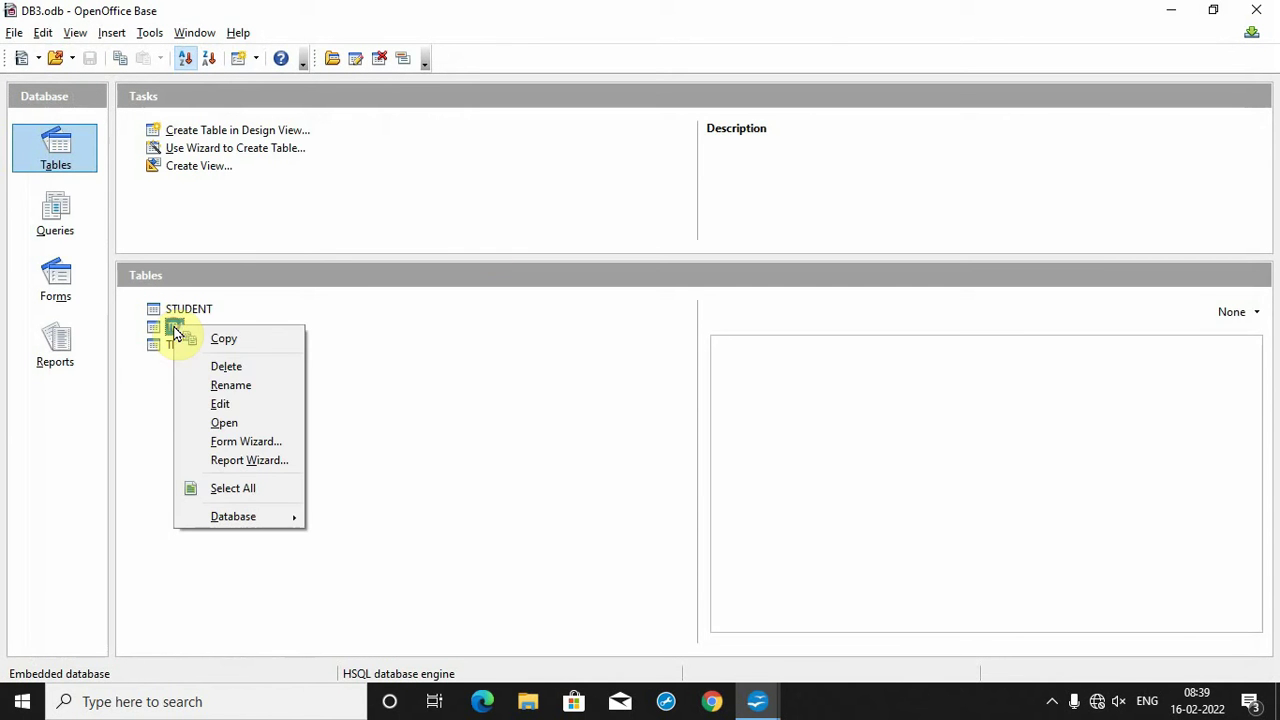
click(226, 423)
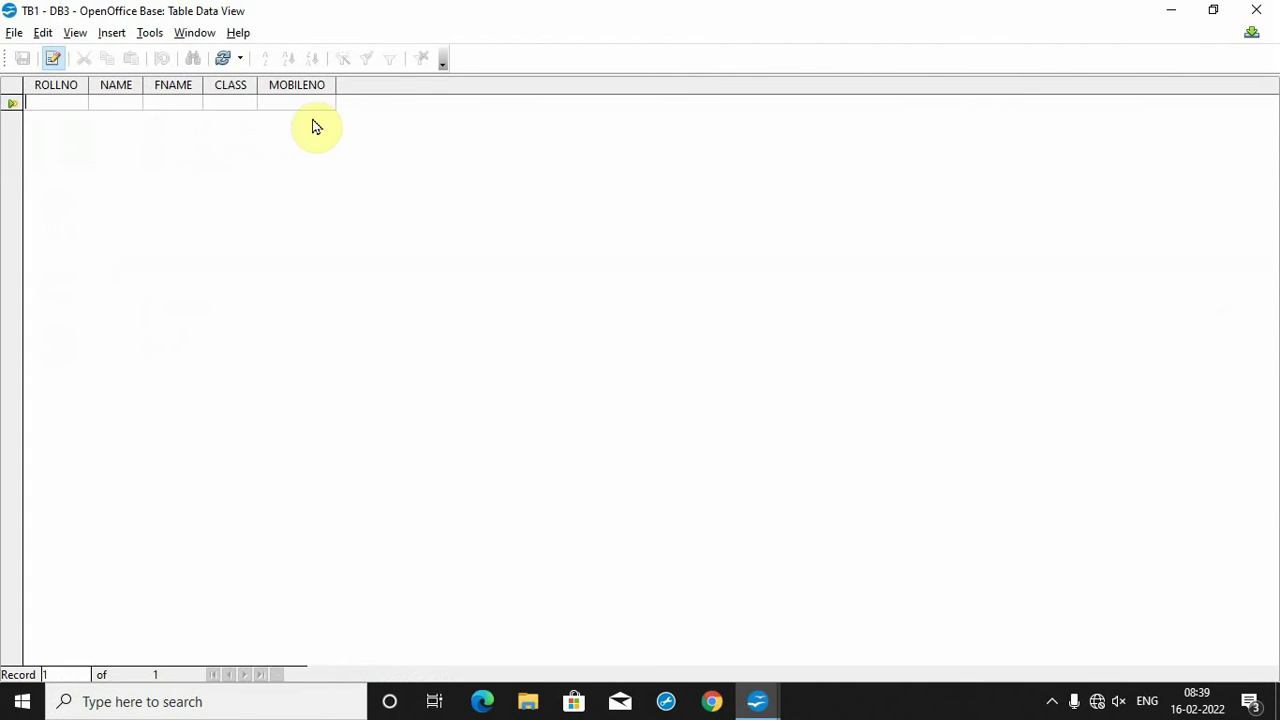
click(1256, 9)
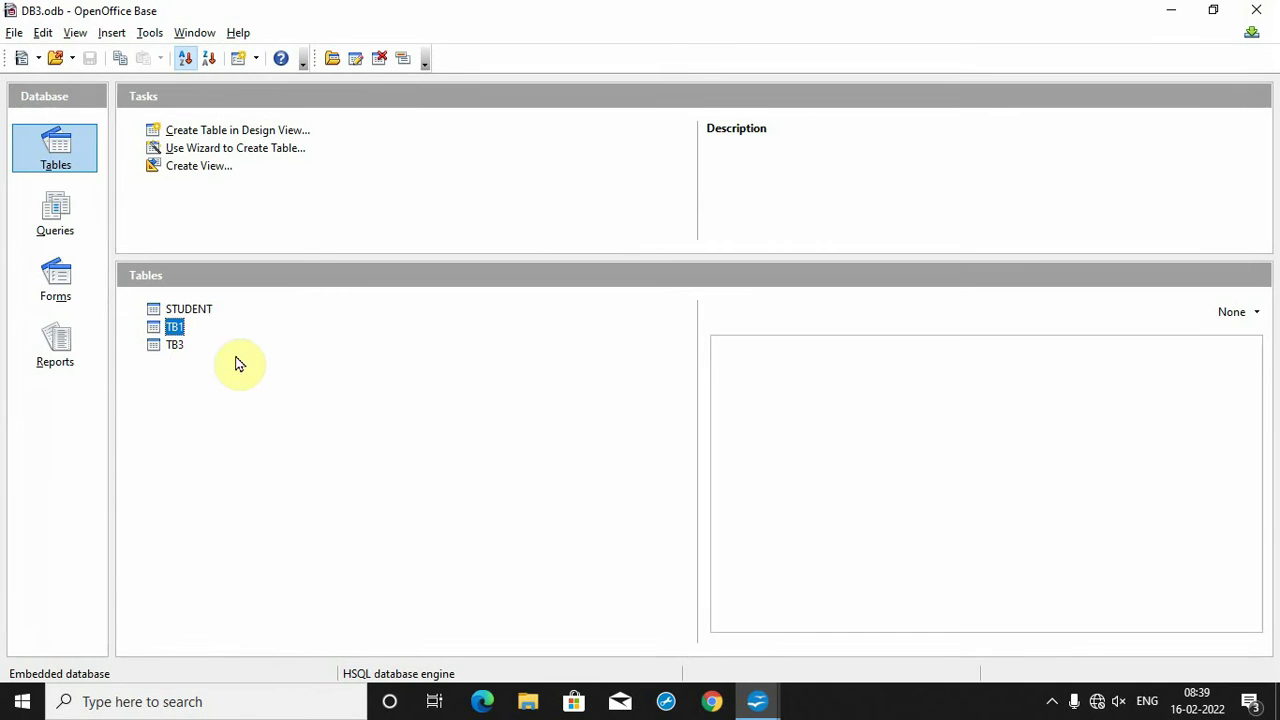
right_click(164, 326)
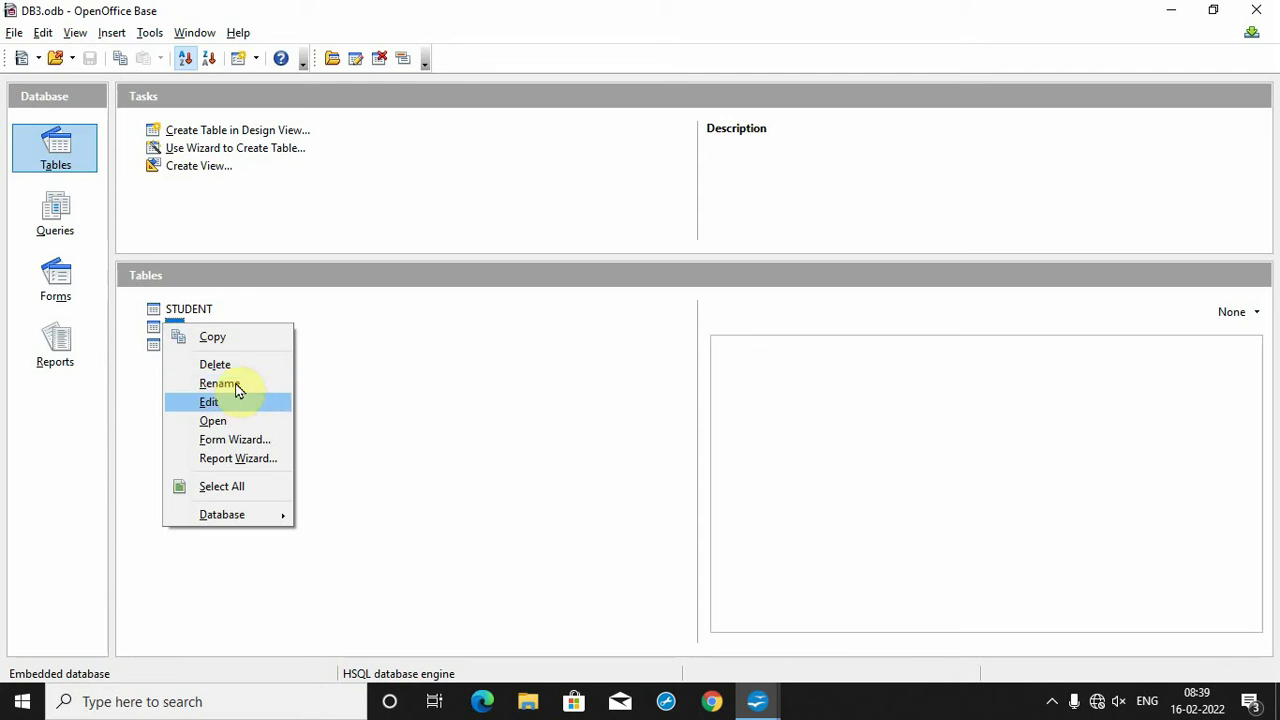
click(336, 362)
right_click(172, 327)
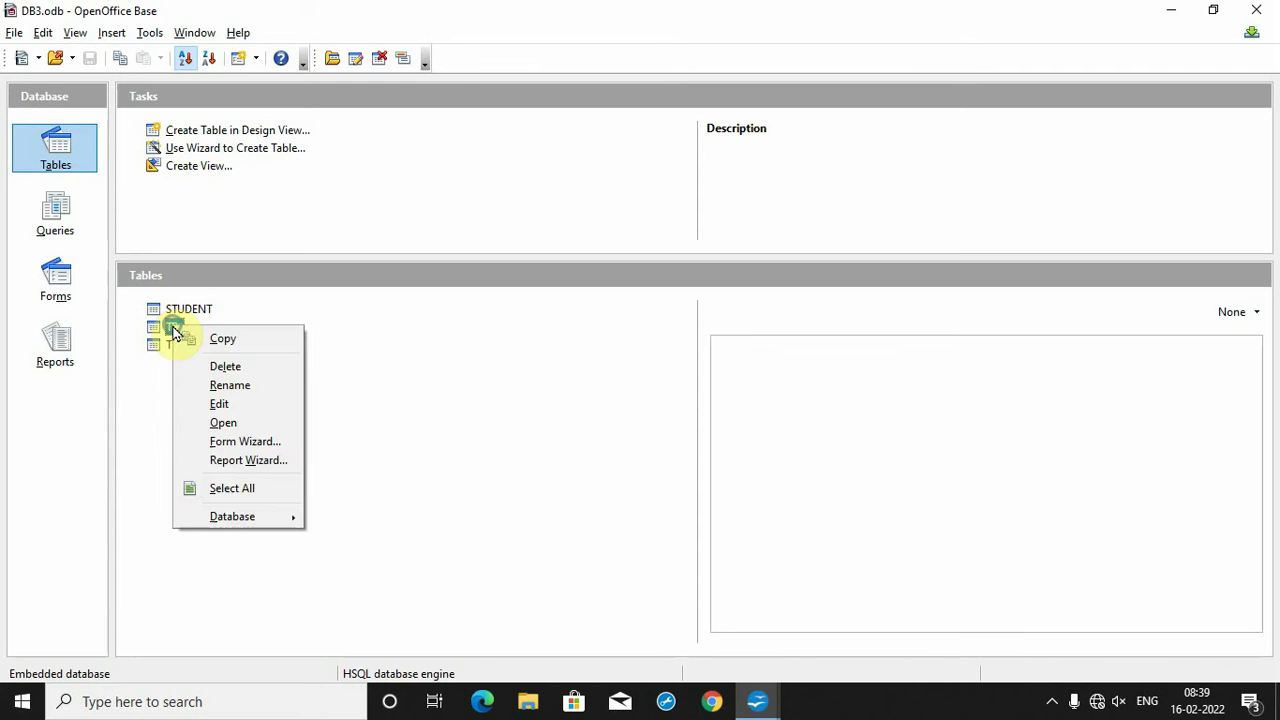
Step: Open TB3's data and view the row options for its first record, dismiss them without deleting, and close the table
click(170, 346)
right_click(170, 346)
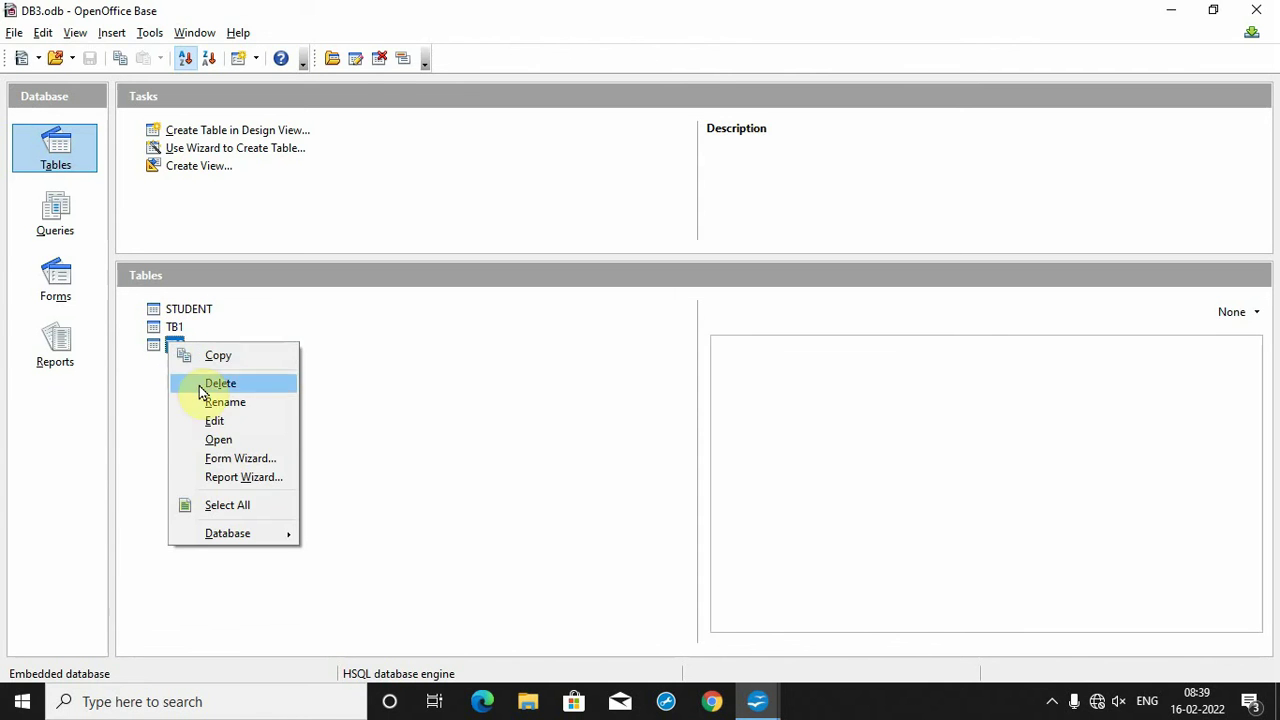
click(220, 449)
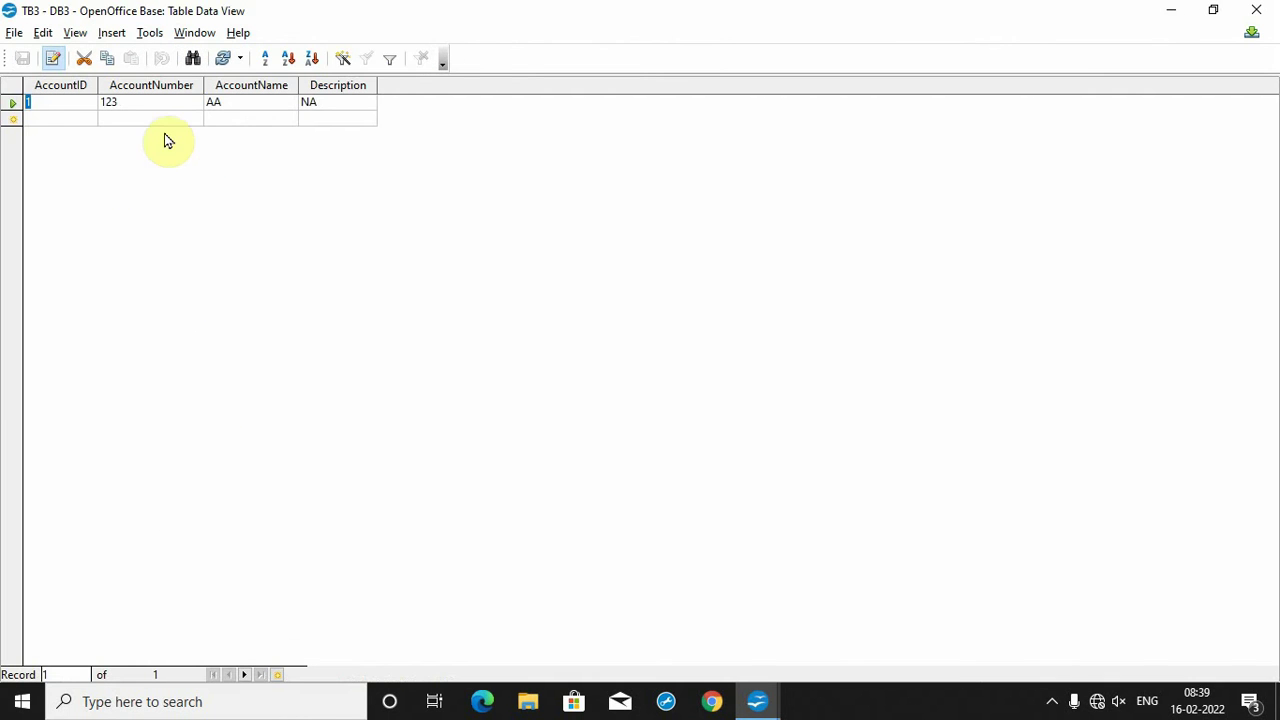
right_click(10, 104)
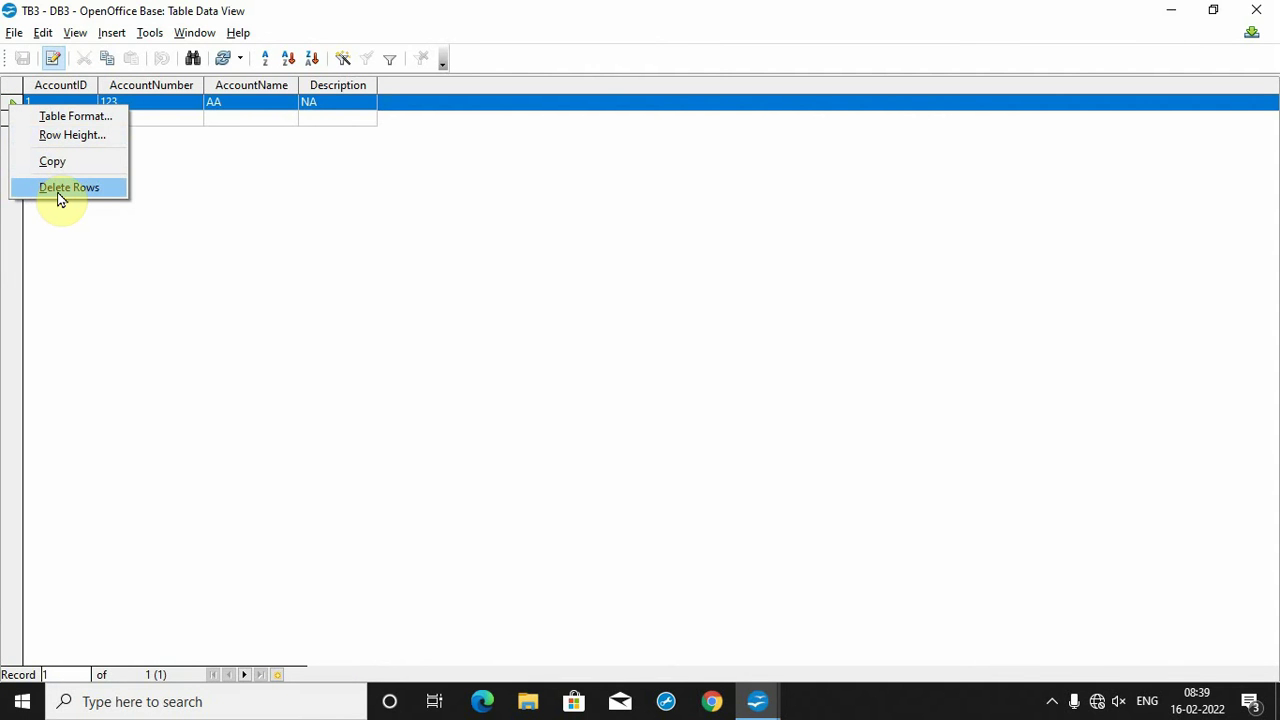
click(184, 199)
click(62, 120)
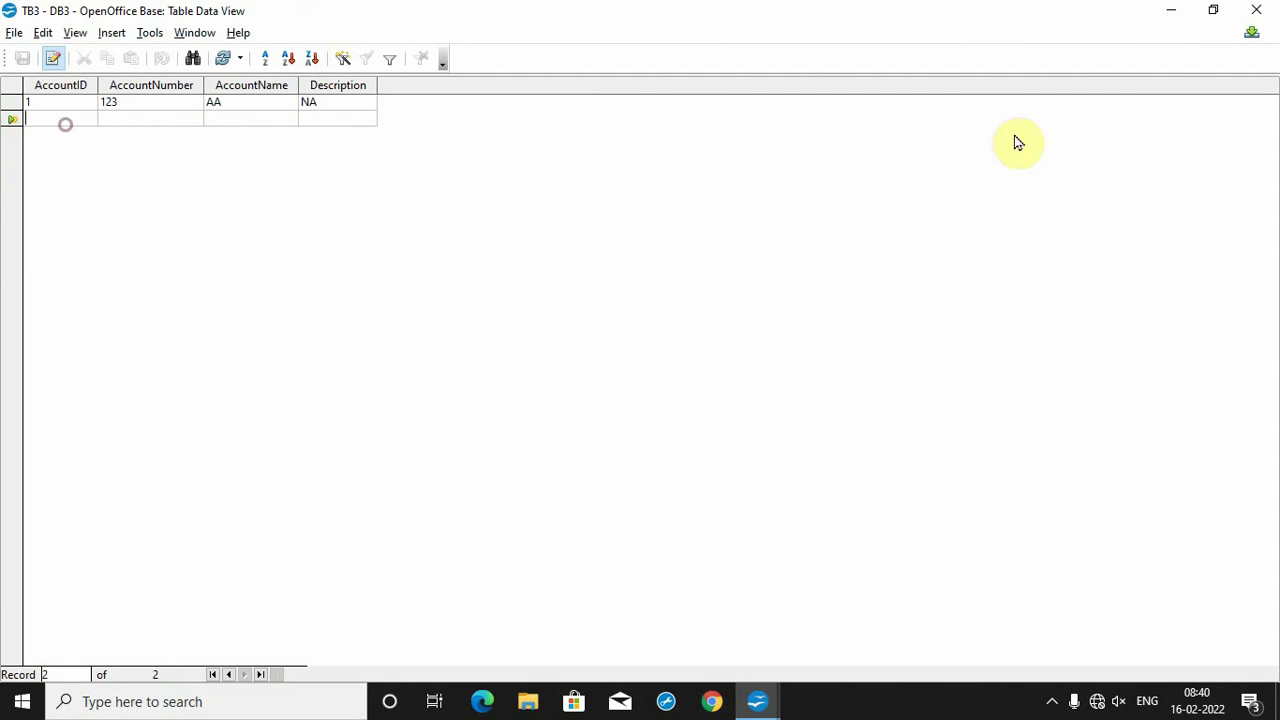
click(1256, 10)
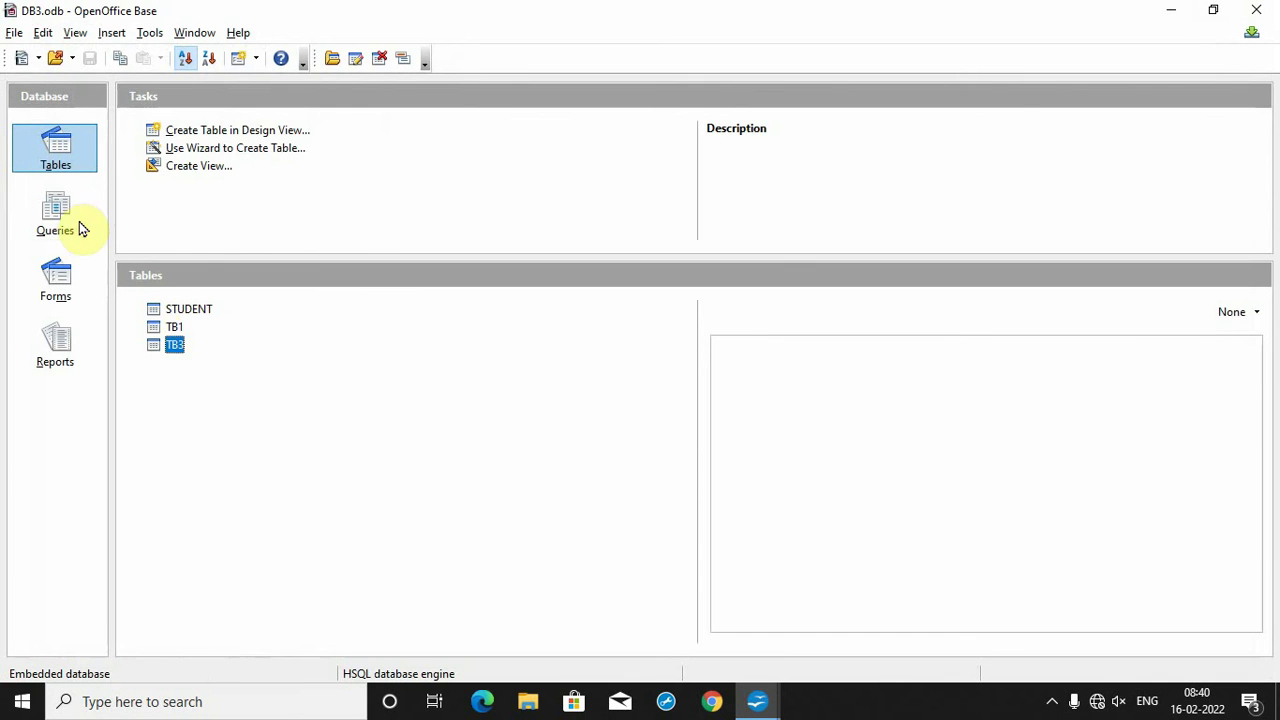
Step: Open TB1 and add a record with ROLLNO 1 and CLASS 1, filling in the student's name, FNAME and mobile number
right_click(178, 344)
click(172, 331)
right_click(162, 330)
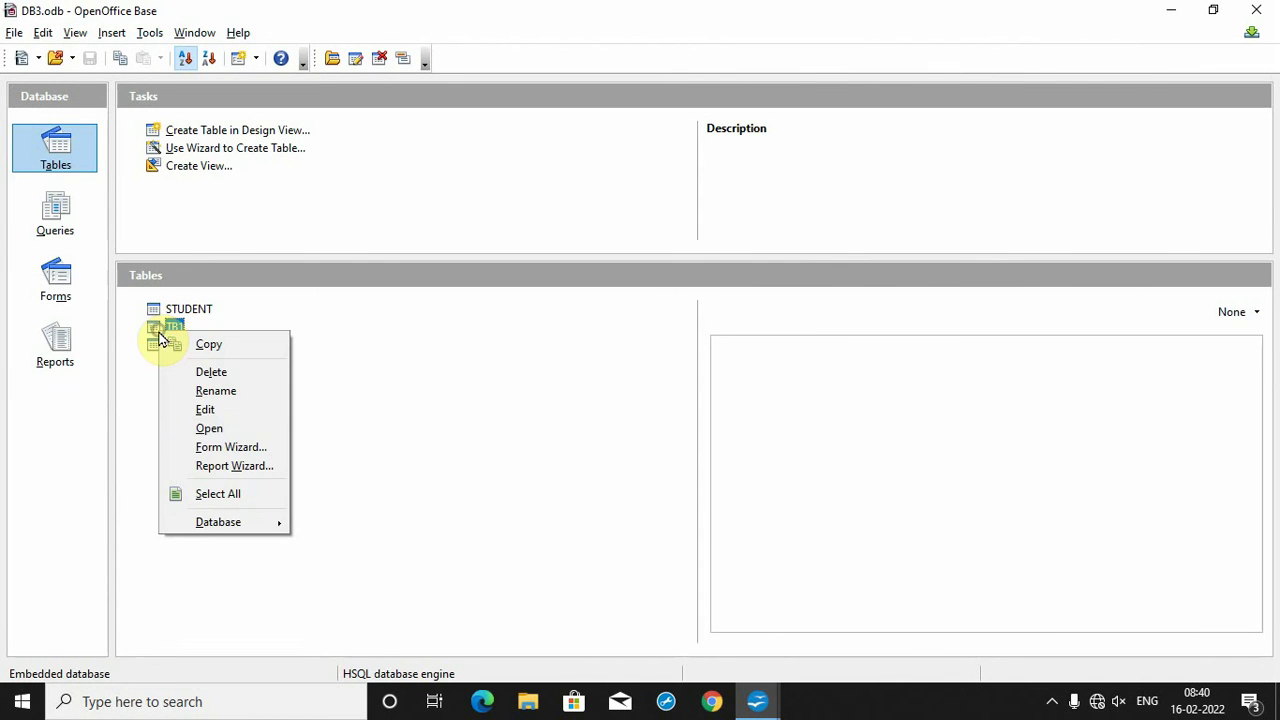
click(212, 429)
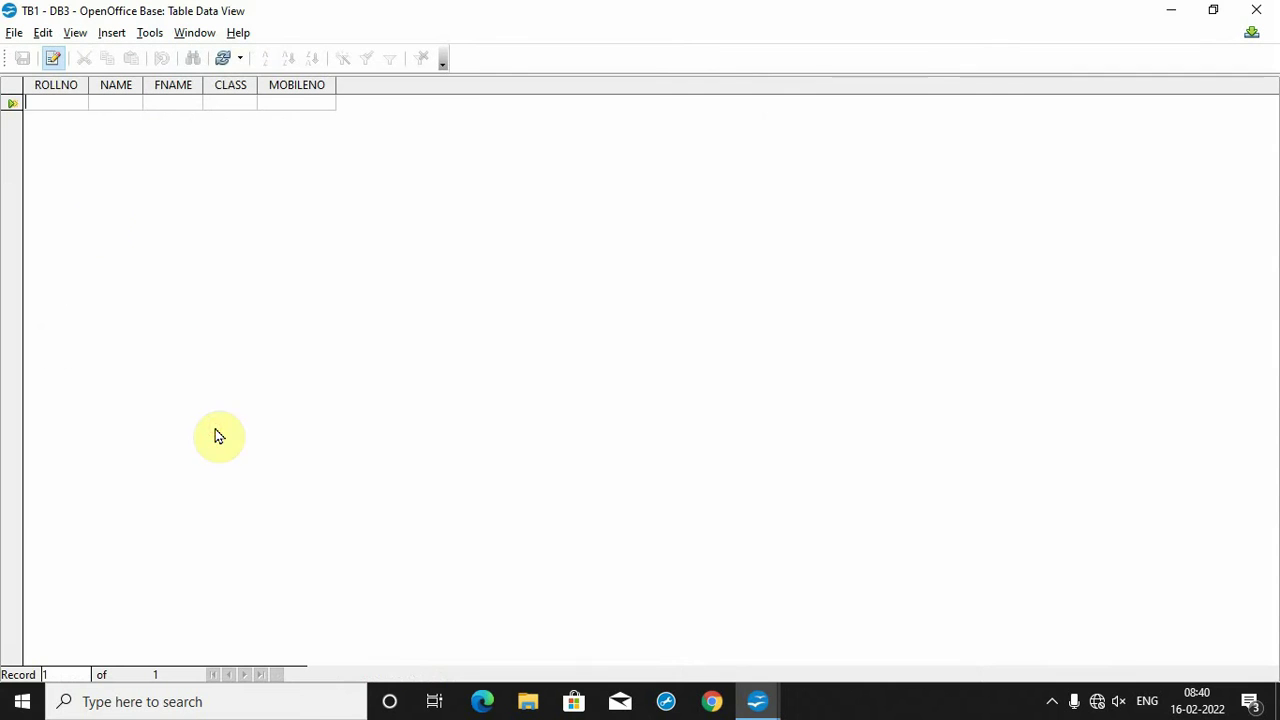
text(1)
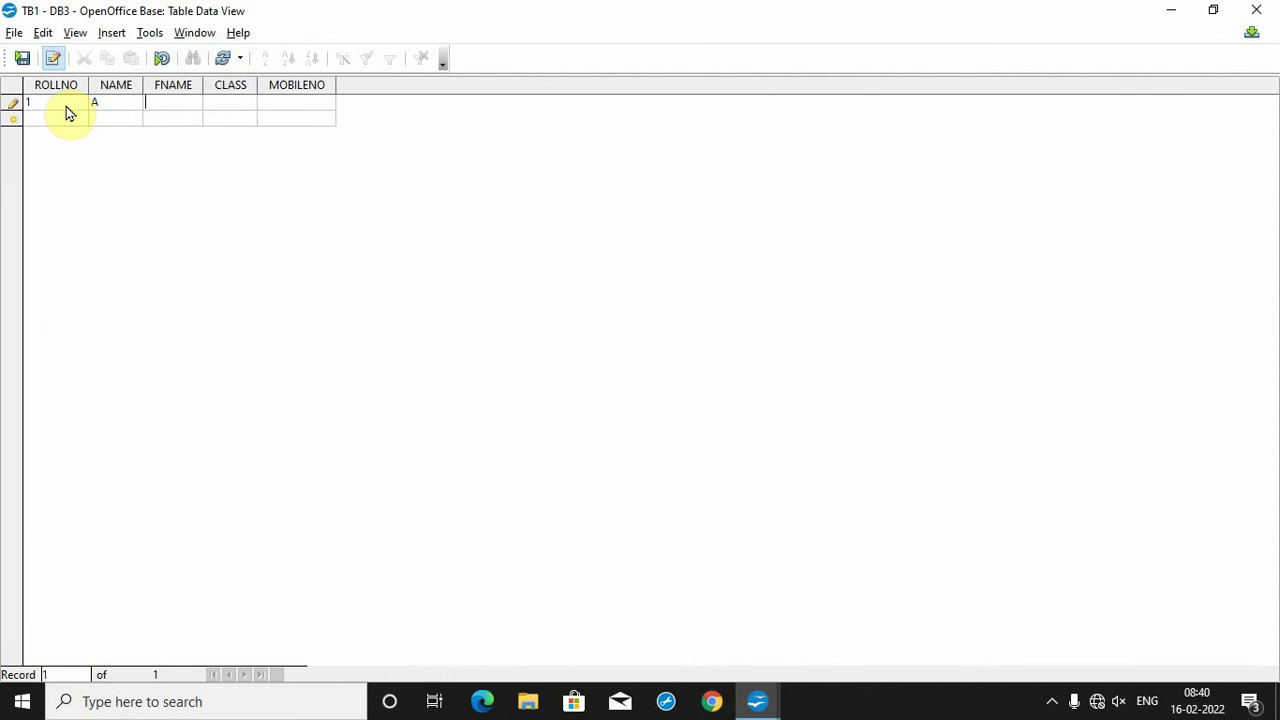
key(Tab)
key(Tab)
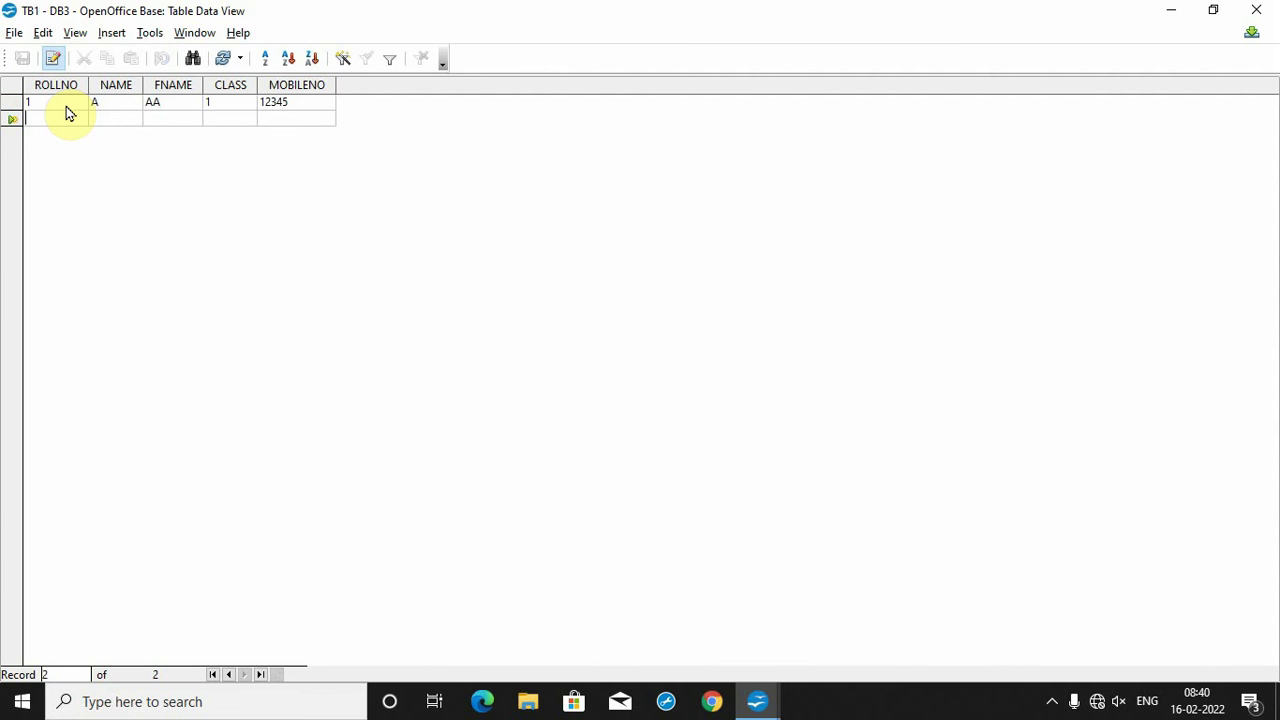
Step: Add records with ROLLNO and CLASS 2 through 5 to TB1, filling in each name, FNAME and mobile number, save, and close the table
text(2)
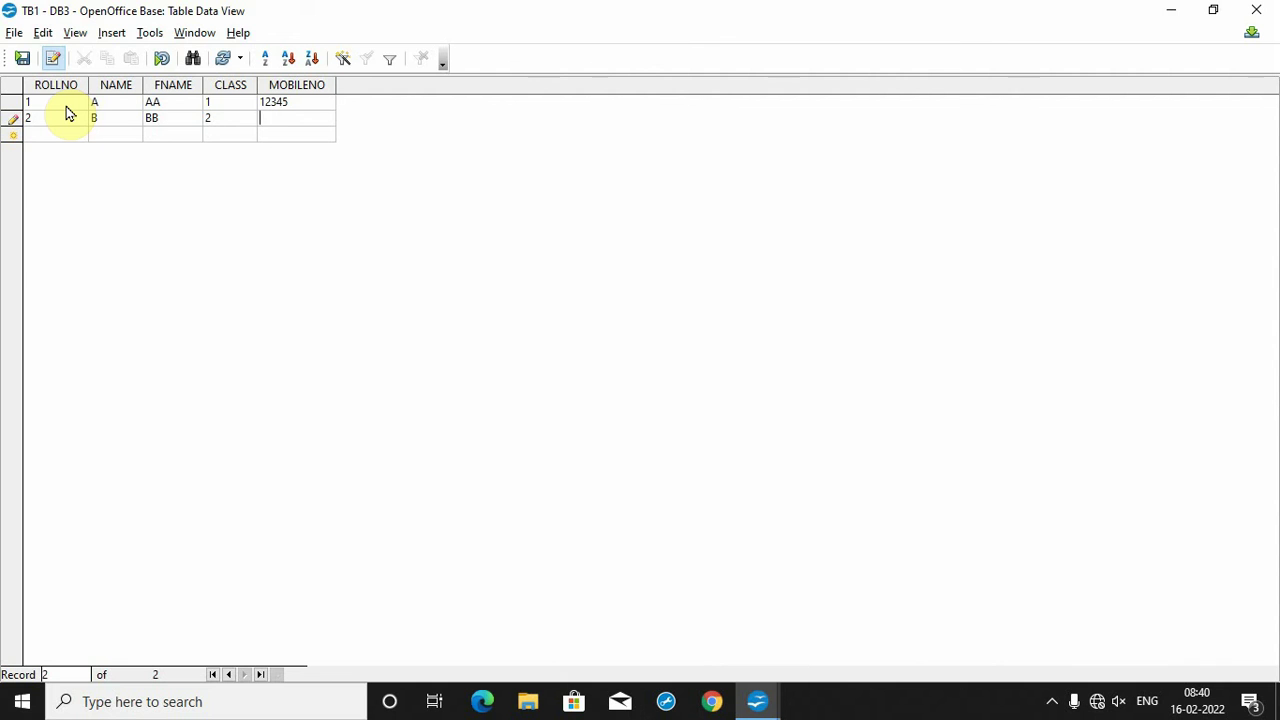
text(123)
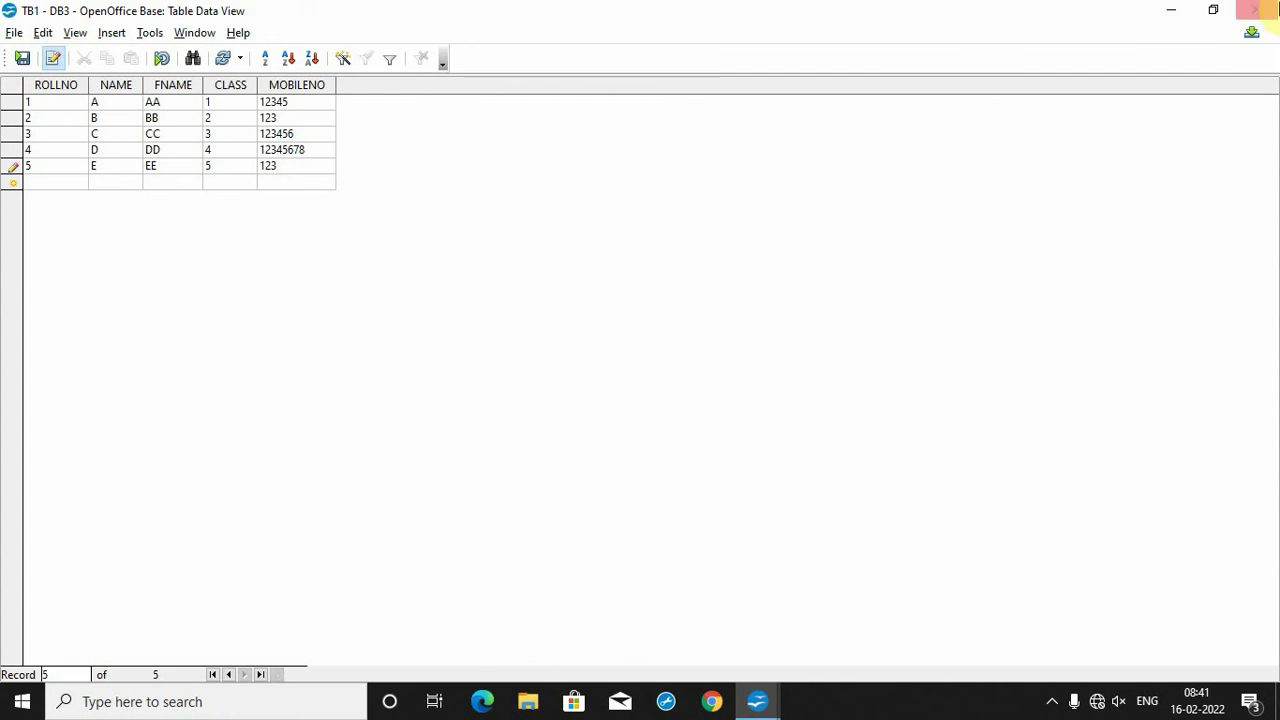
click(22, 58)
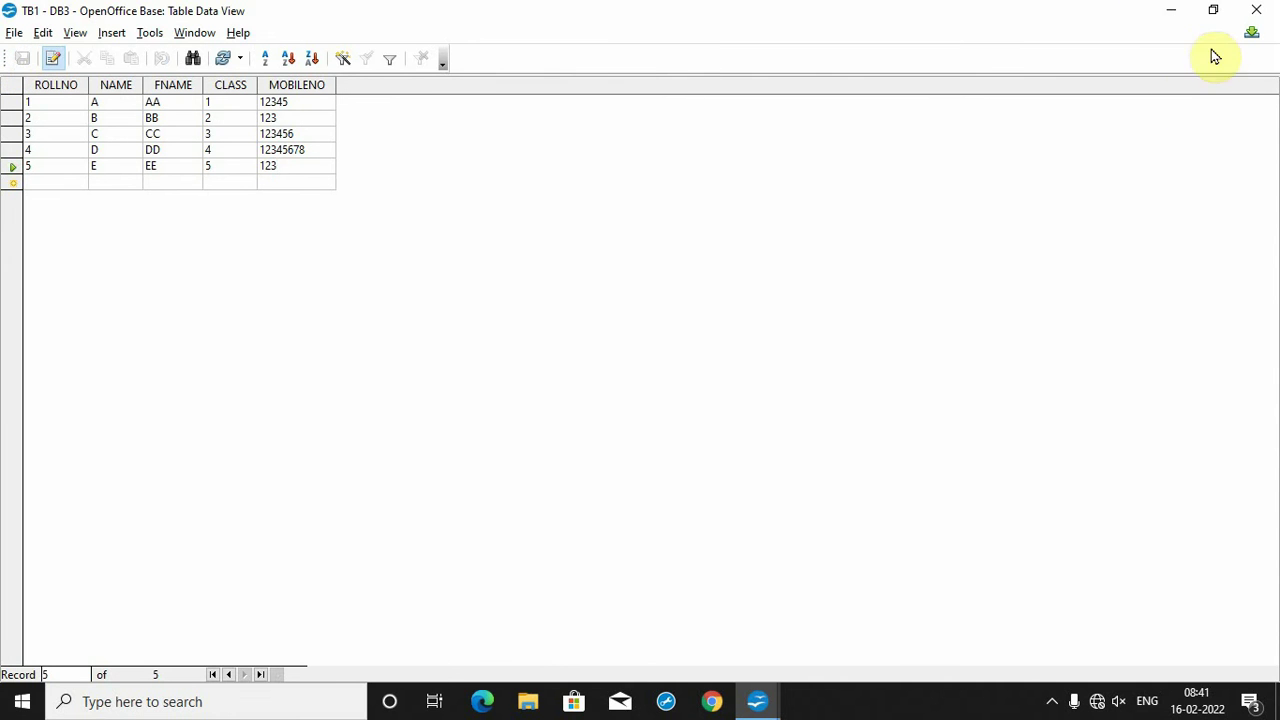
click(1256, 10)
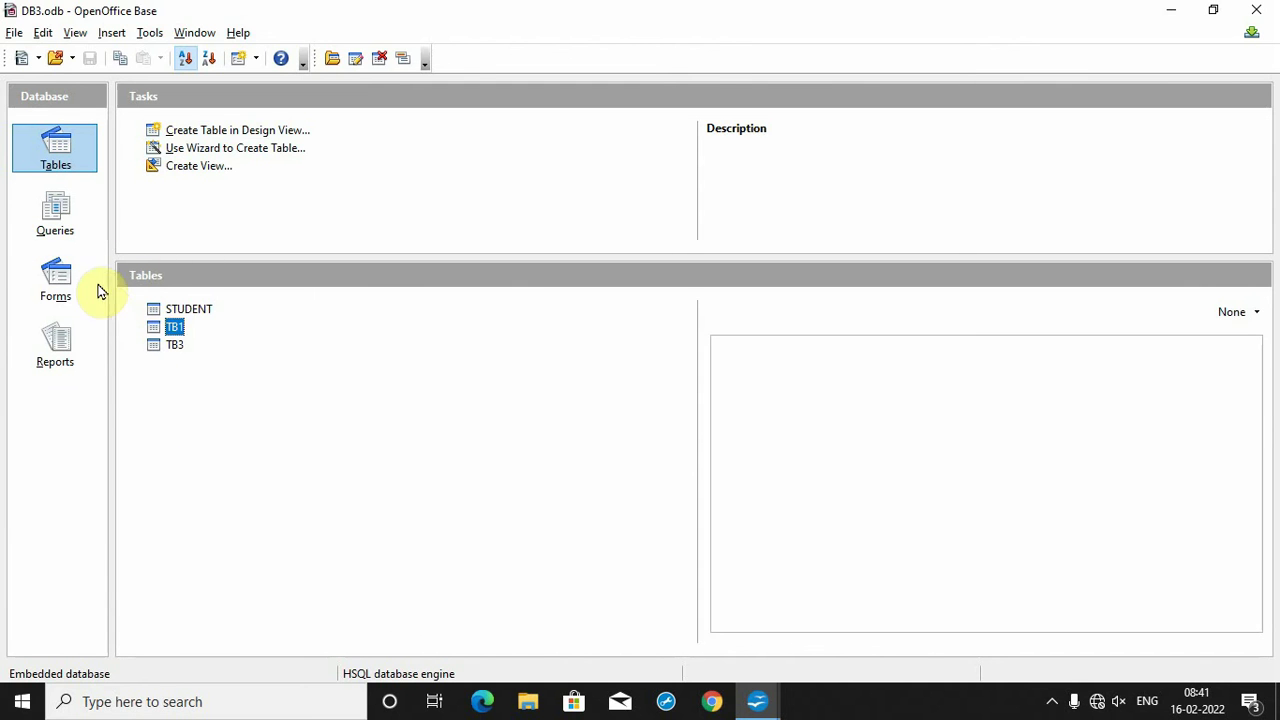
Step: Start a new query in Design View and add table TB3 as its source
click(61, 218)
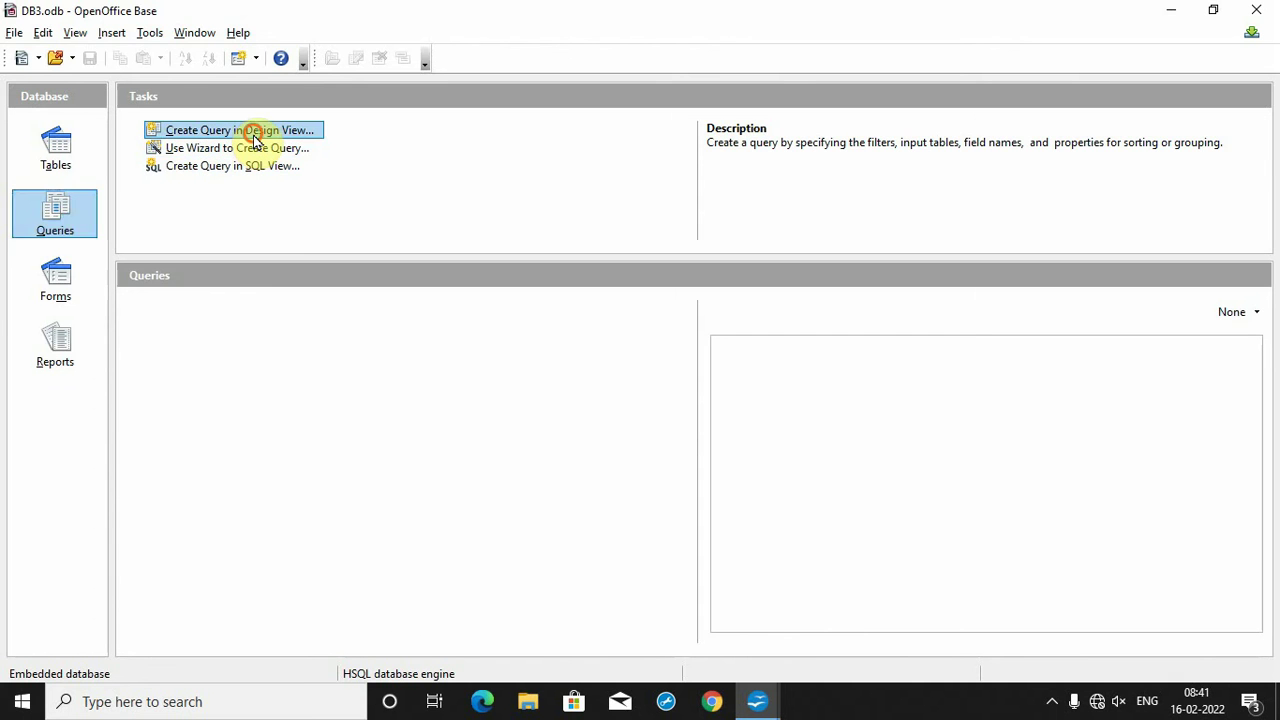
click(254, 131)
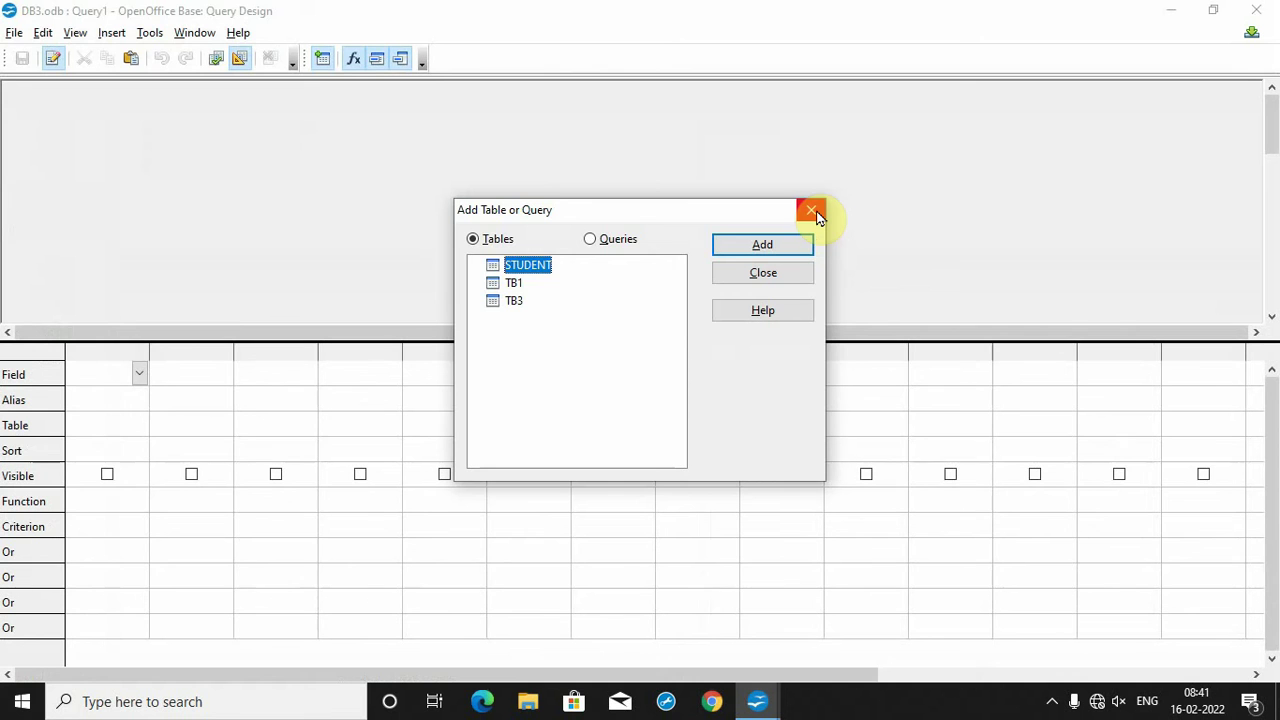
click(512, 301)
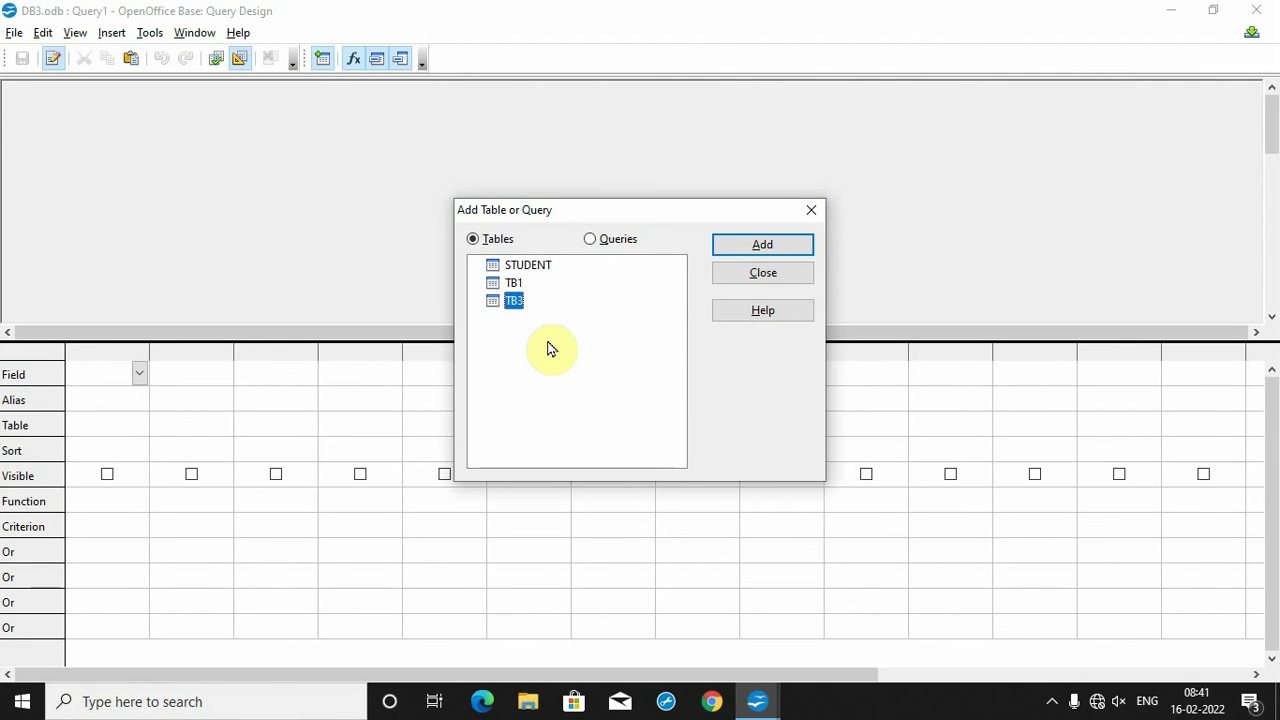
click(757, 252)
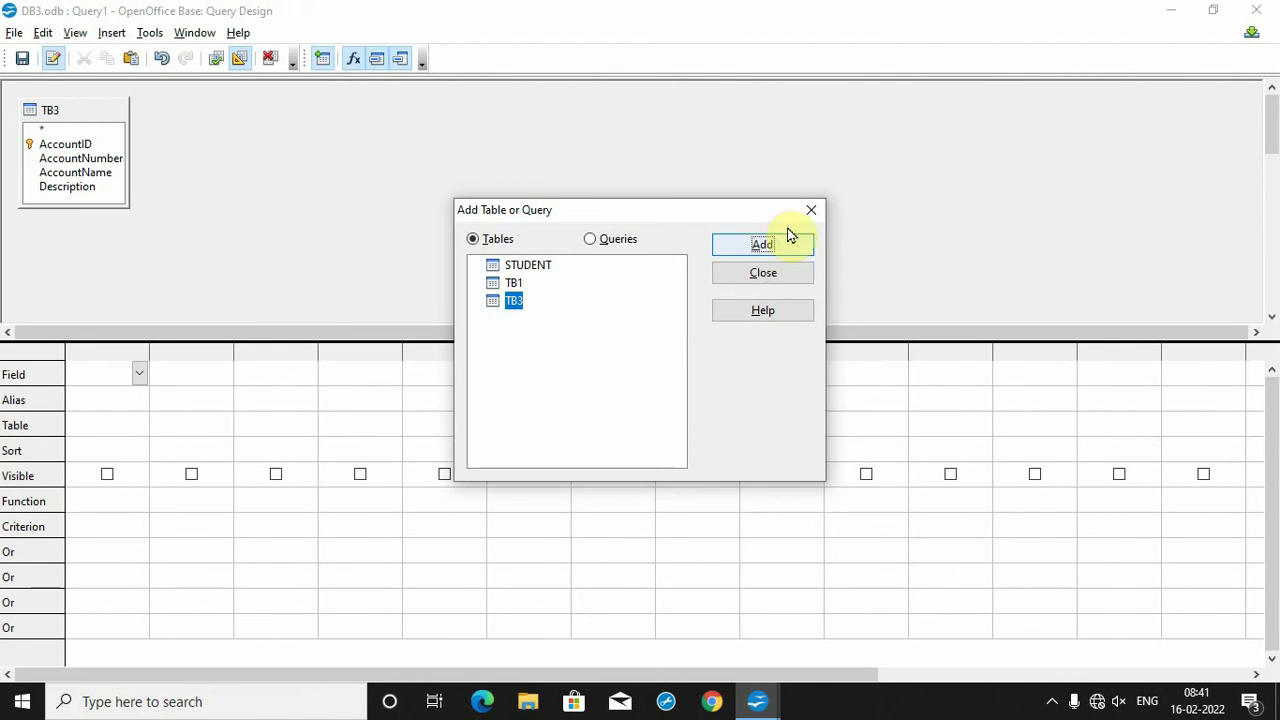
click(810, 211)
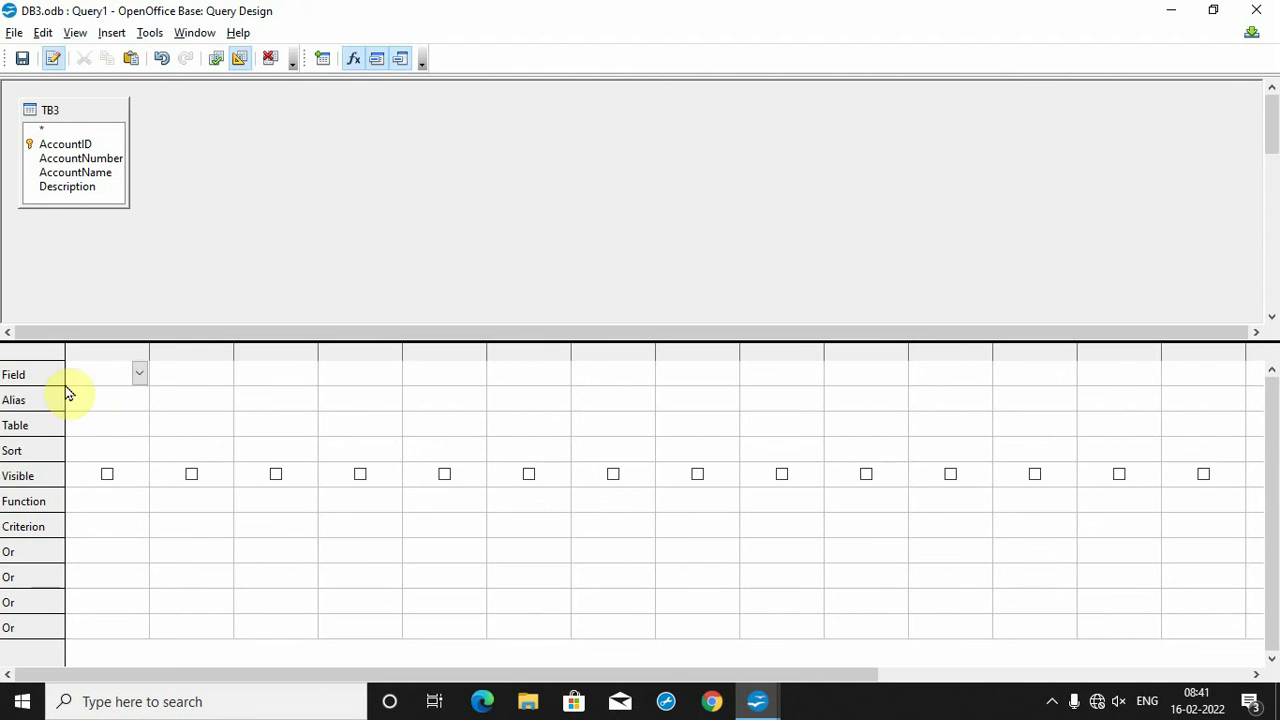
Step: Add the TB3 fields AccountID, AccountNumber, AccountName and Description to the query's first four columns
click(139, 377)
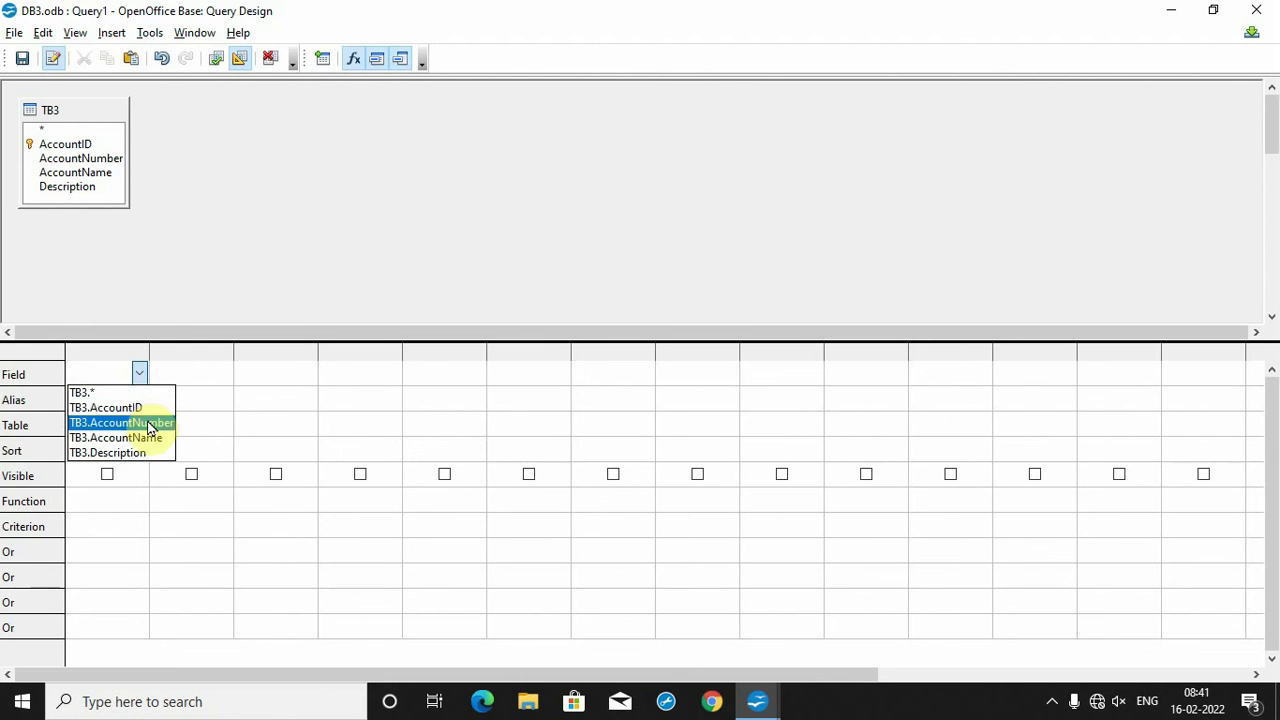
click(136, 410)
click(194, 371)
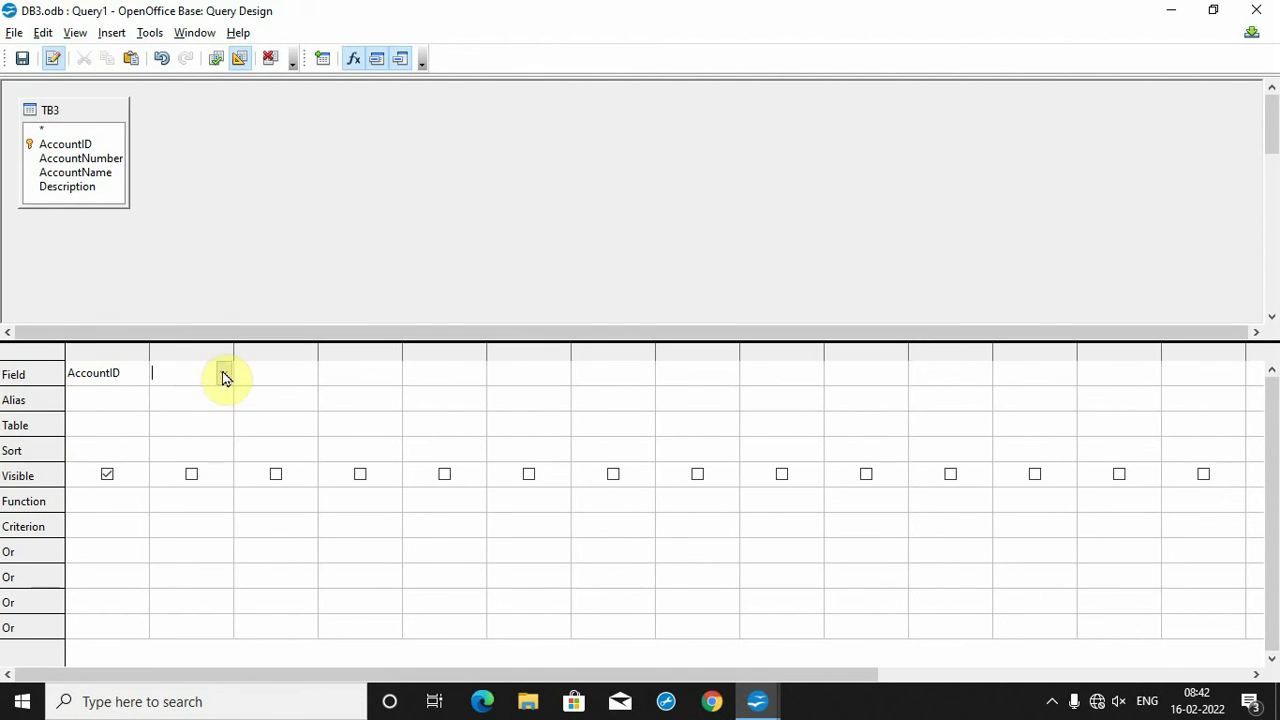
click(222, 371)
click(216, 422)
click(277, 374)
click(306, 371)
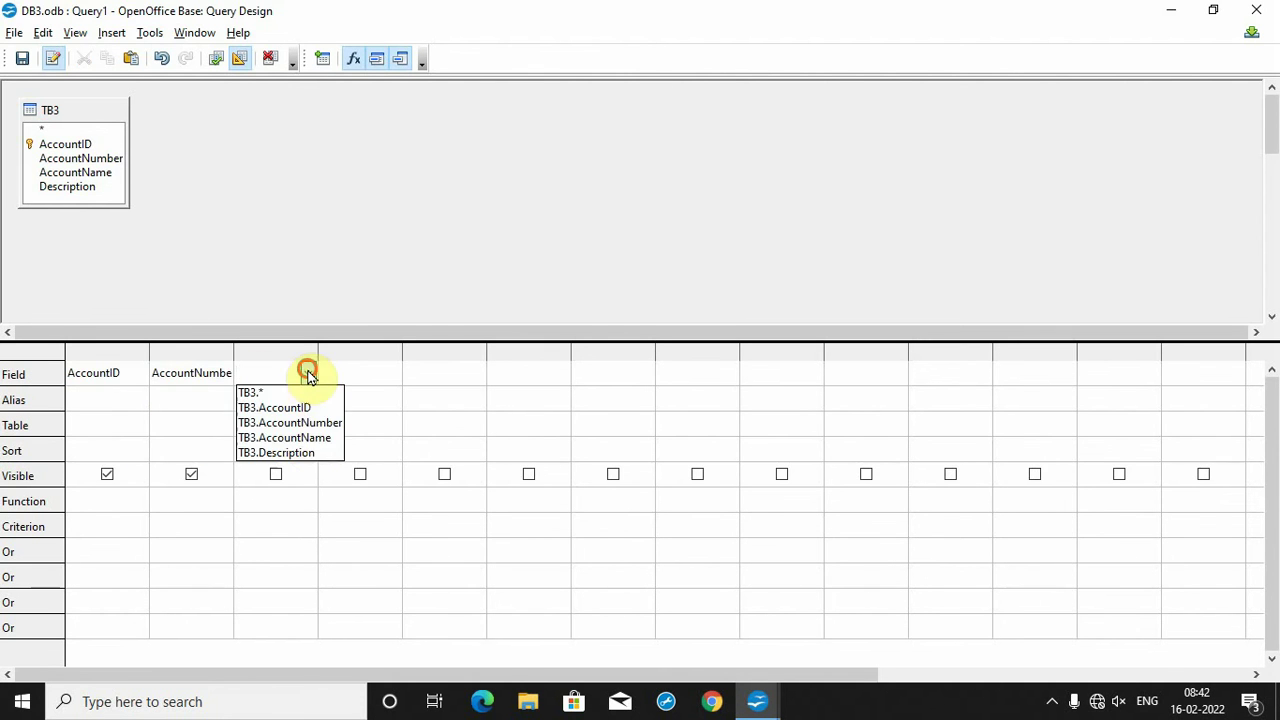
click(308, 440)
click(346, 370)
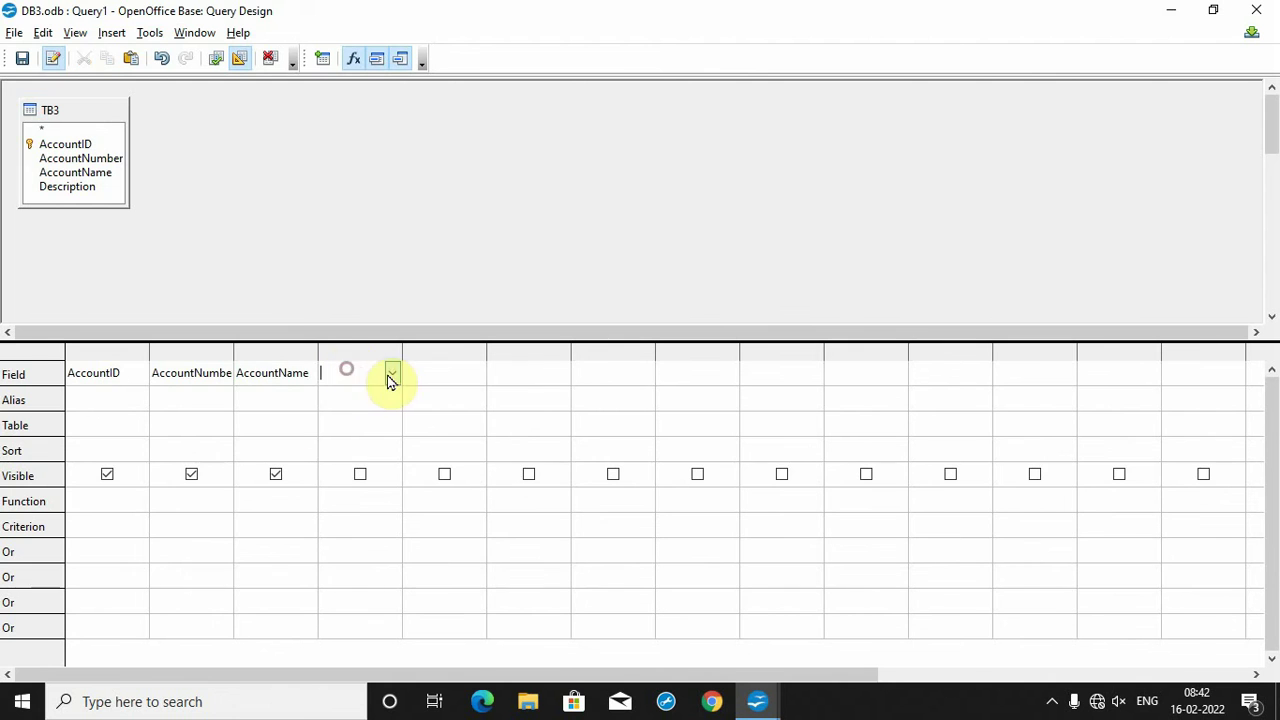
click(390, 373)
click(384, 454)
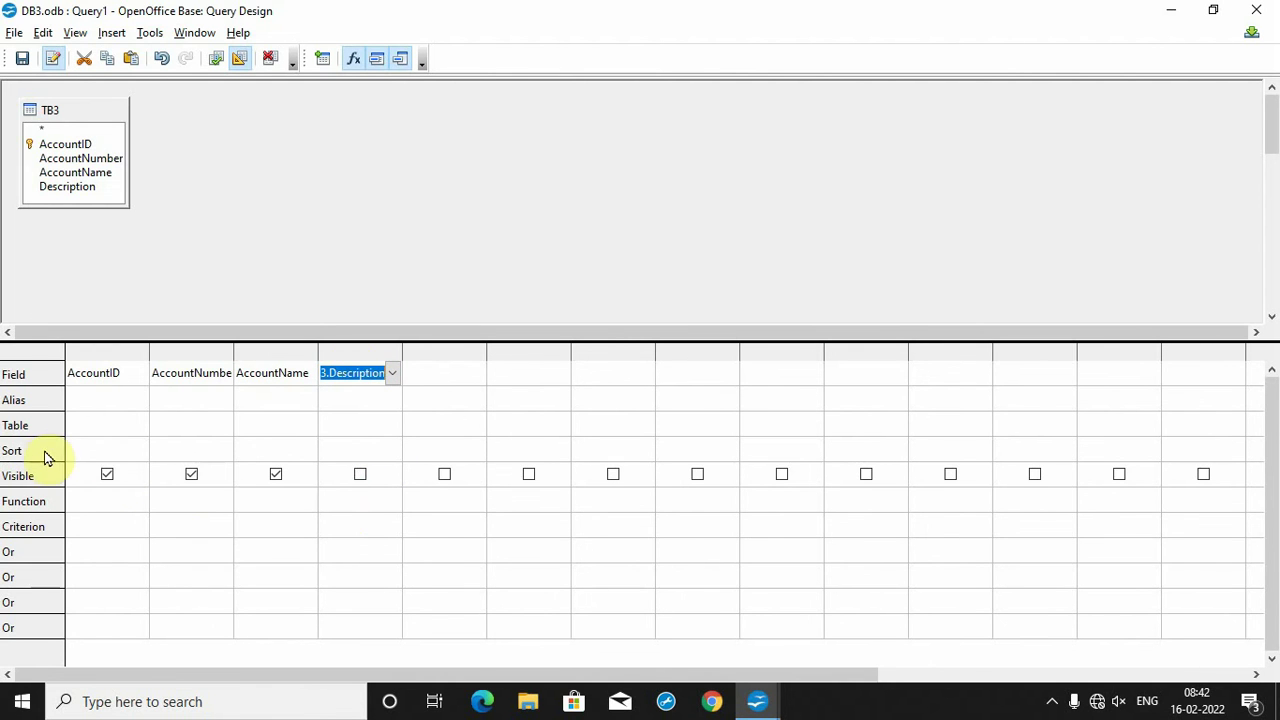
Step: Set the source table of all four query columns to TB3
click(117, 431)
click(184, 434)
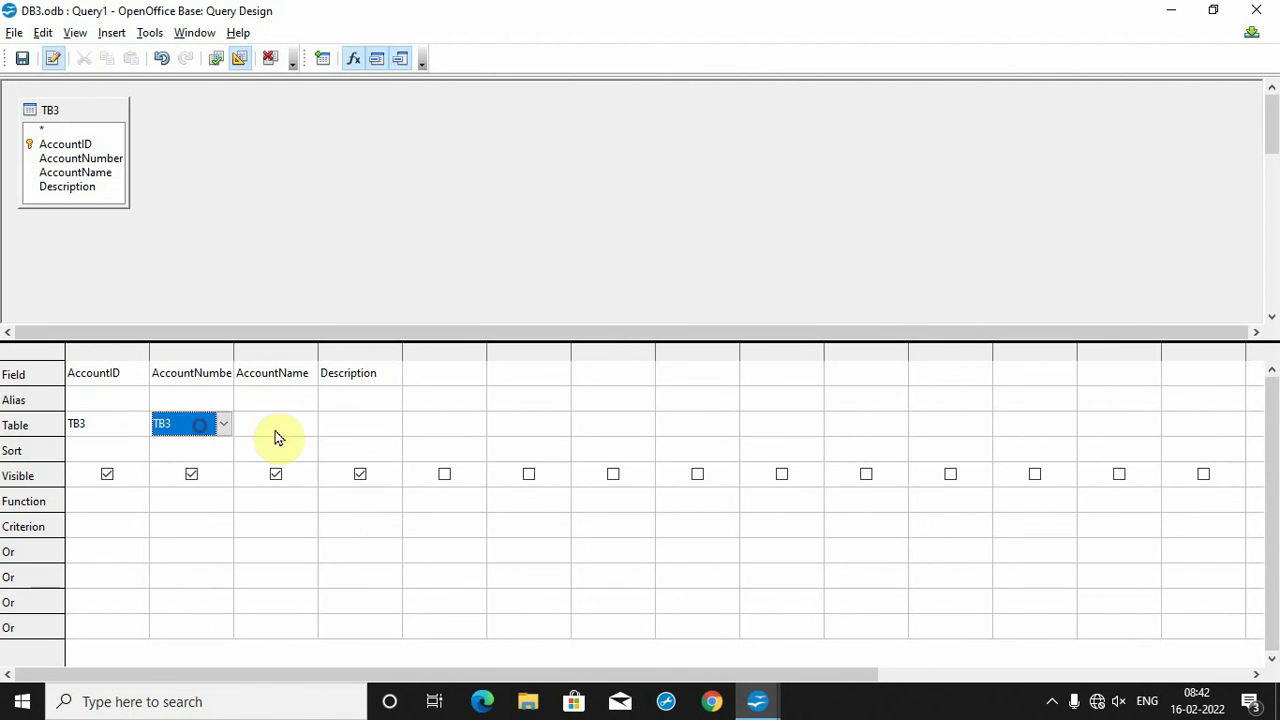
click(277, 434)
click(343, 432)
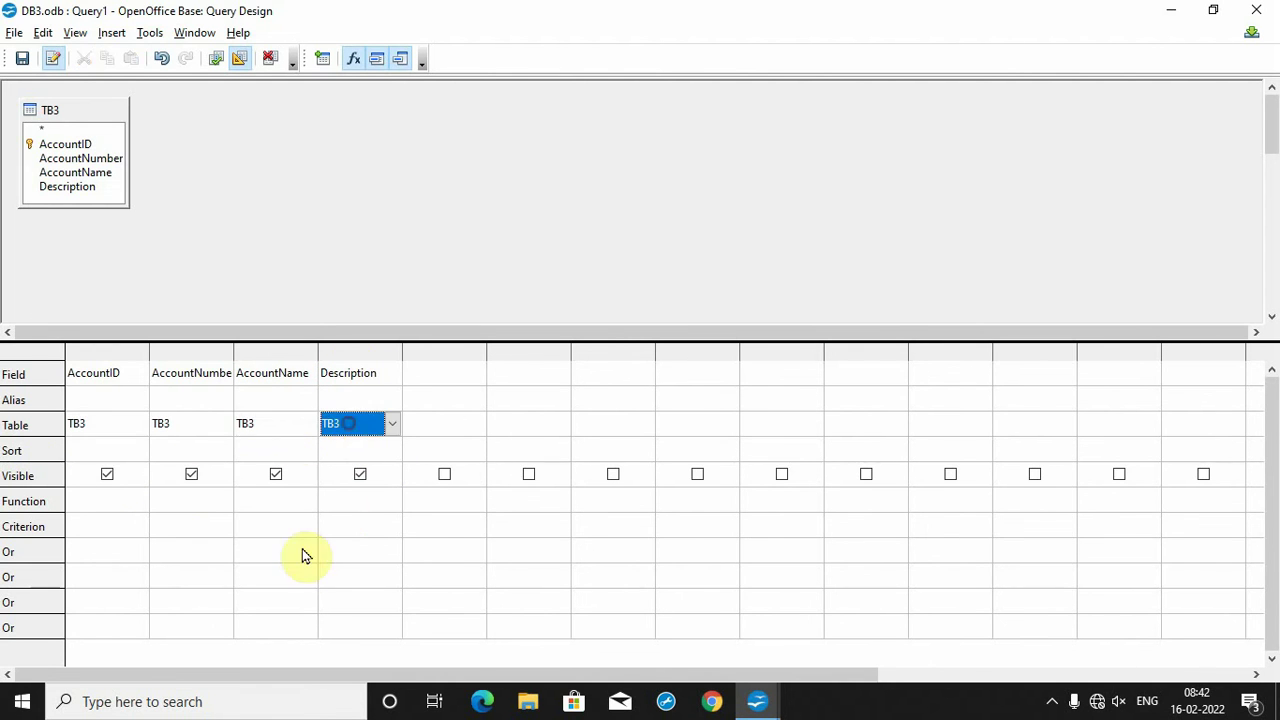
Step: Run the query with all four fields visible, hide the Description field, and rerun it
click(108, 477)
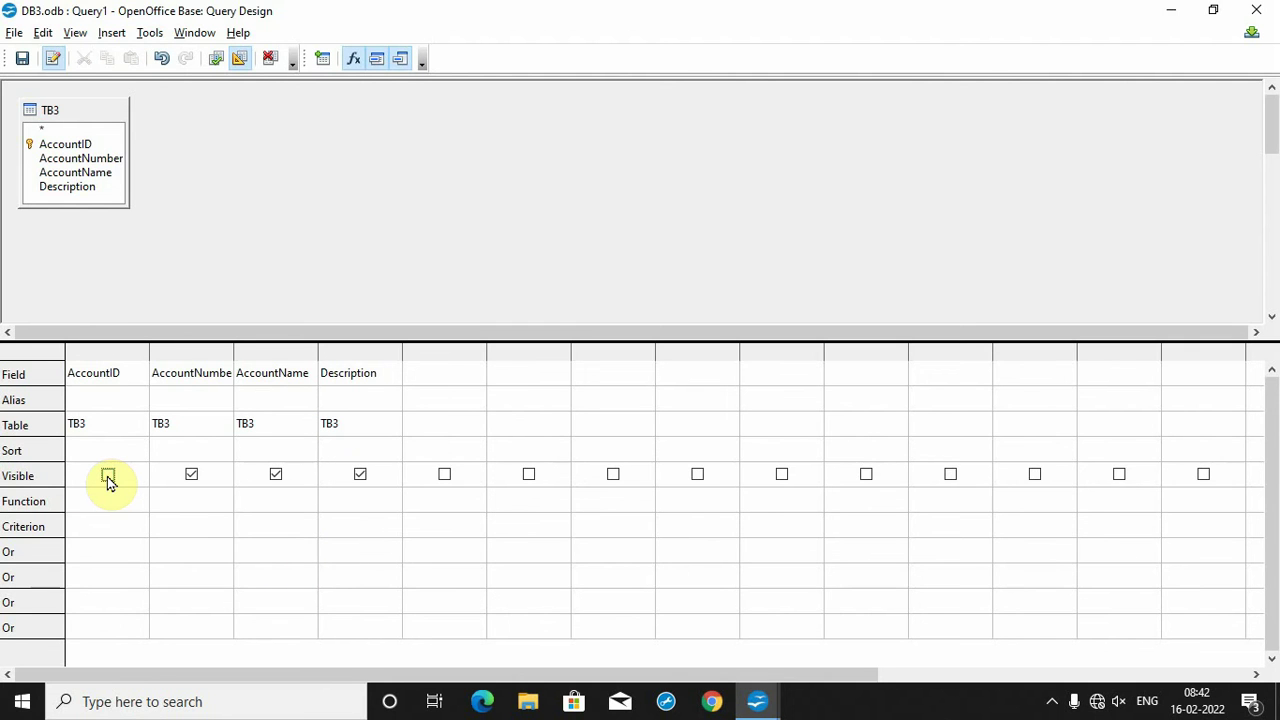
click(108, 476)
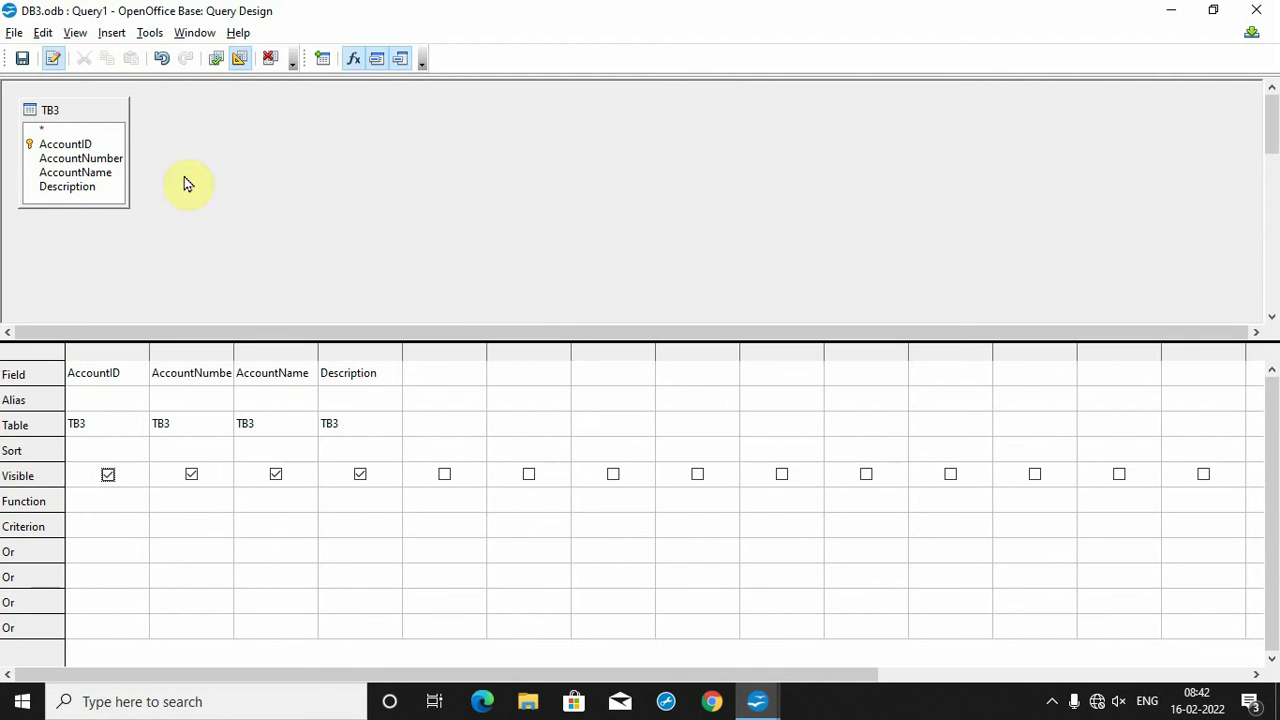
click(217, 60)
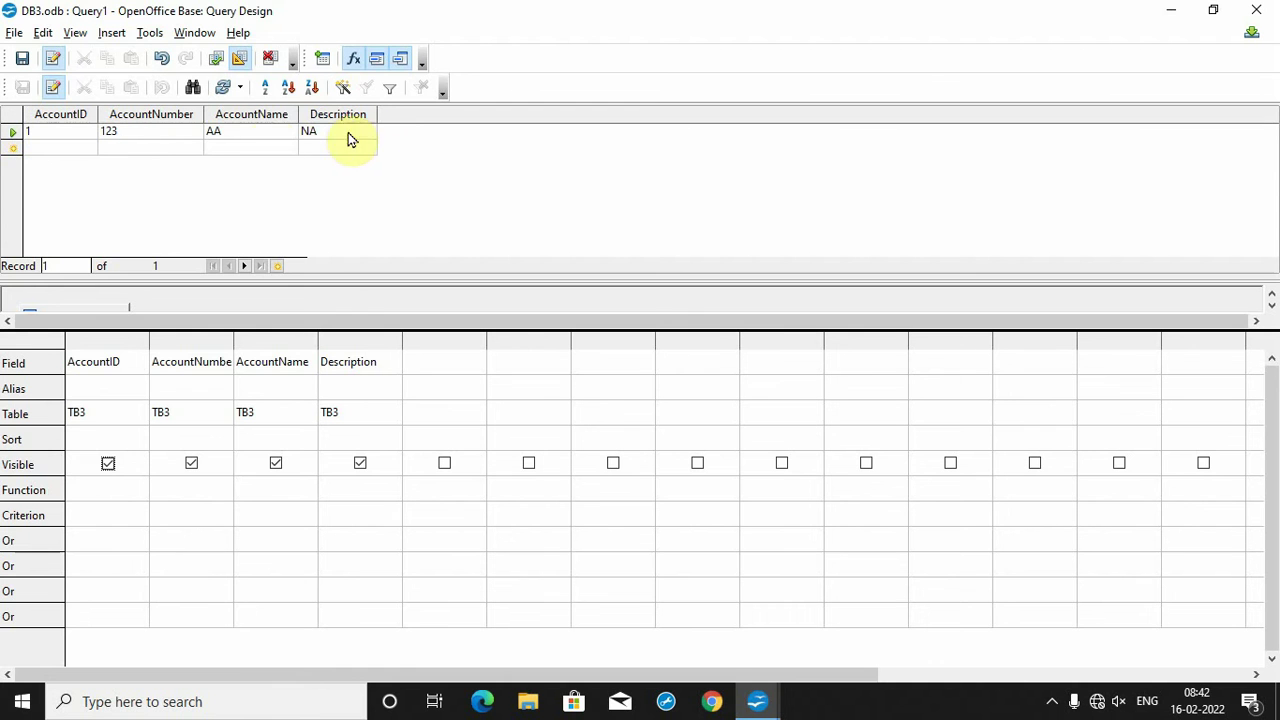
click(361, 463)
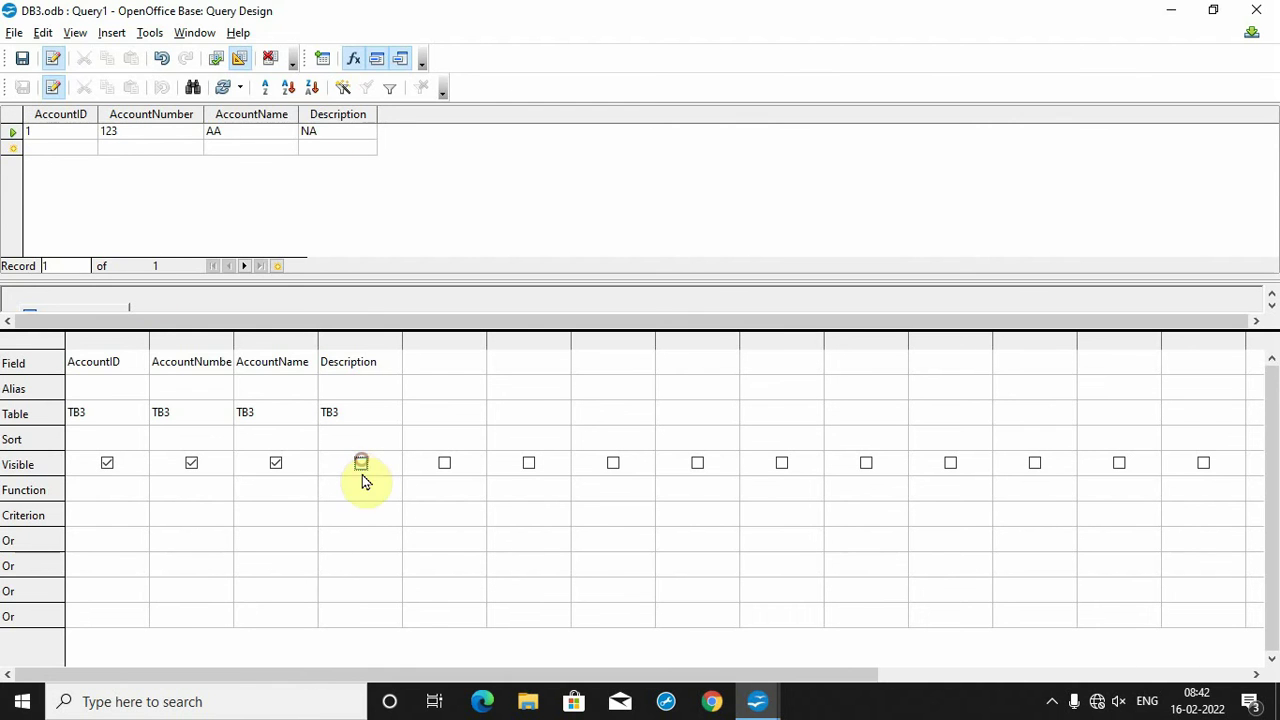
click(220, 60)
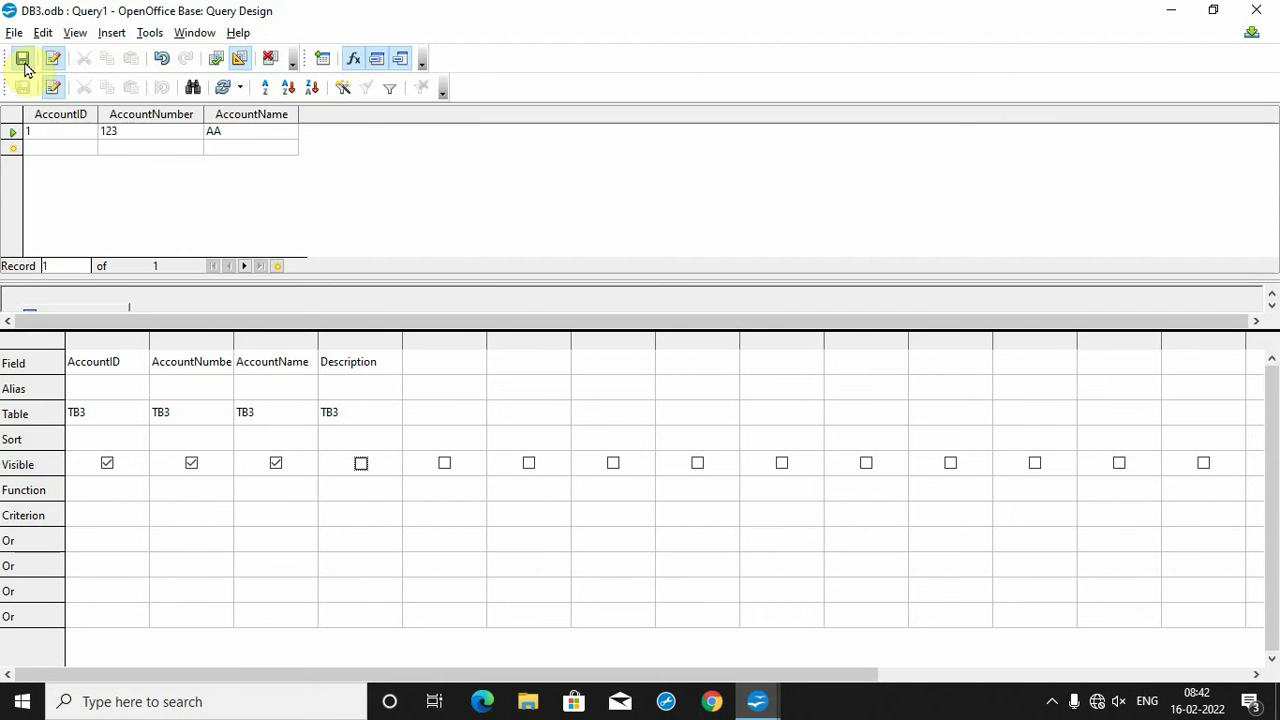
Step: Close the query design and save the query as Query1
click(1256, 9)
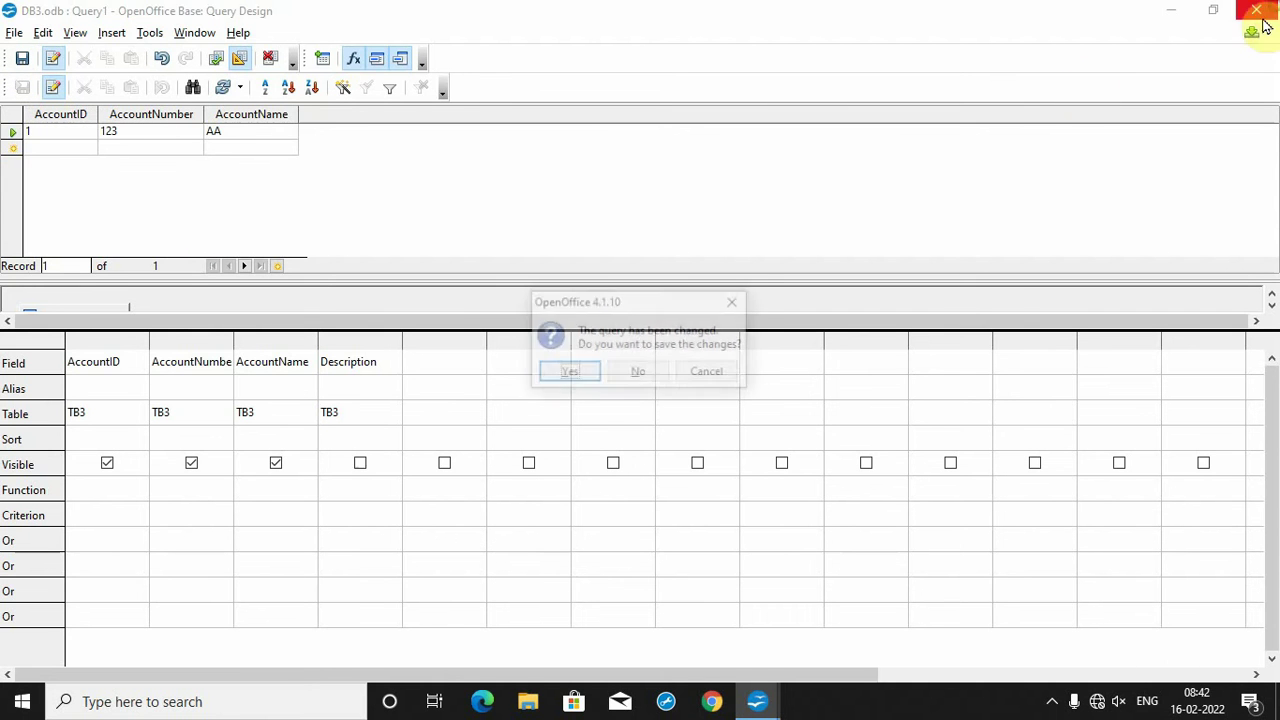
click(570, 373)
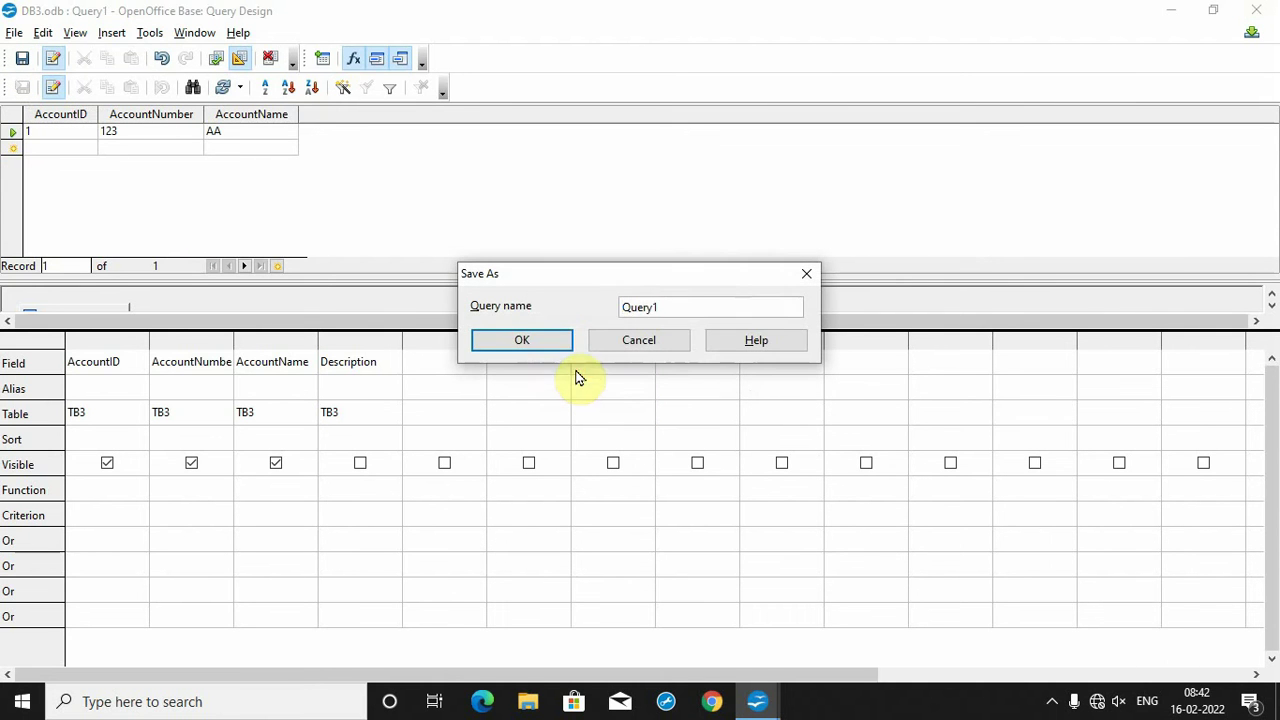
click(551, 343)
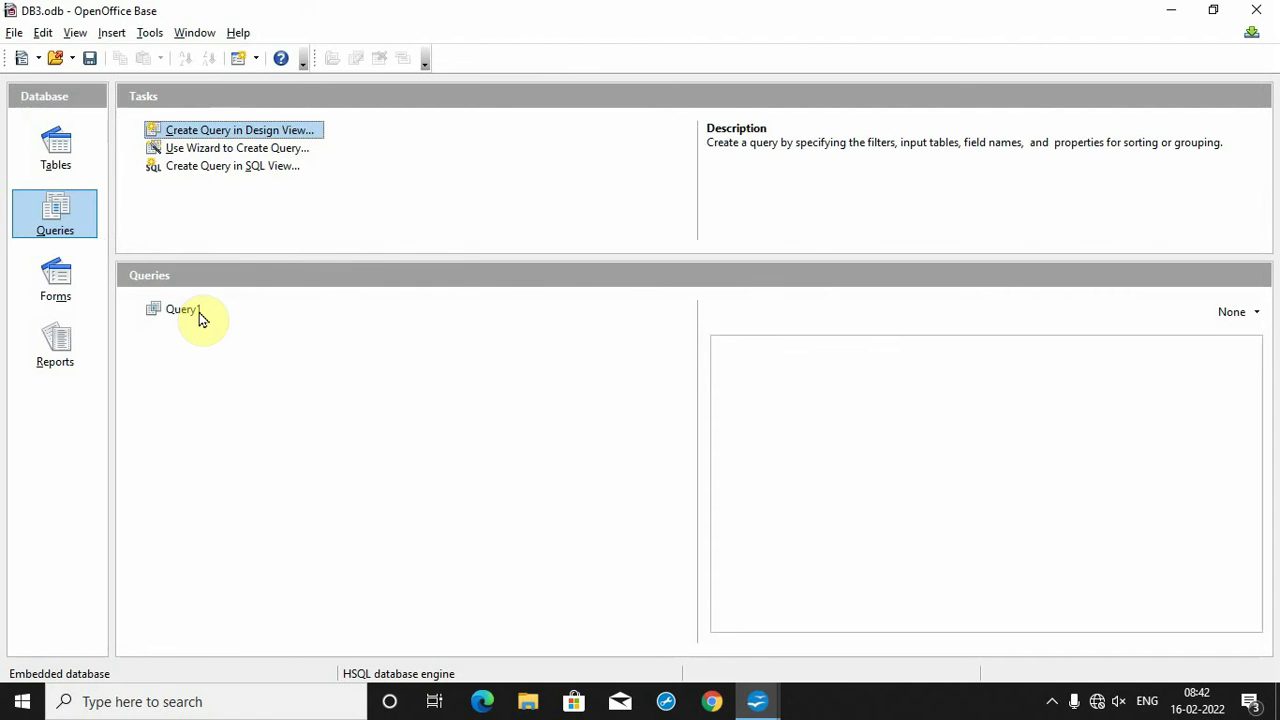
click(217, 337)
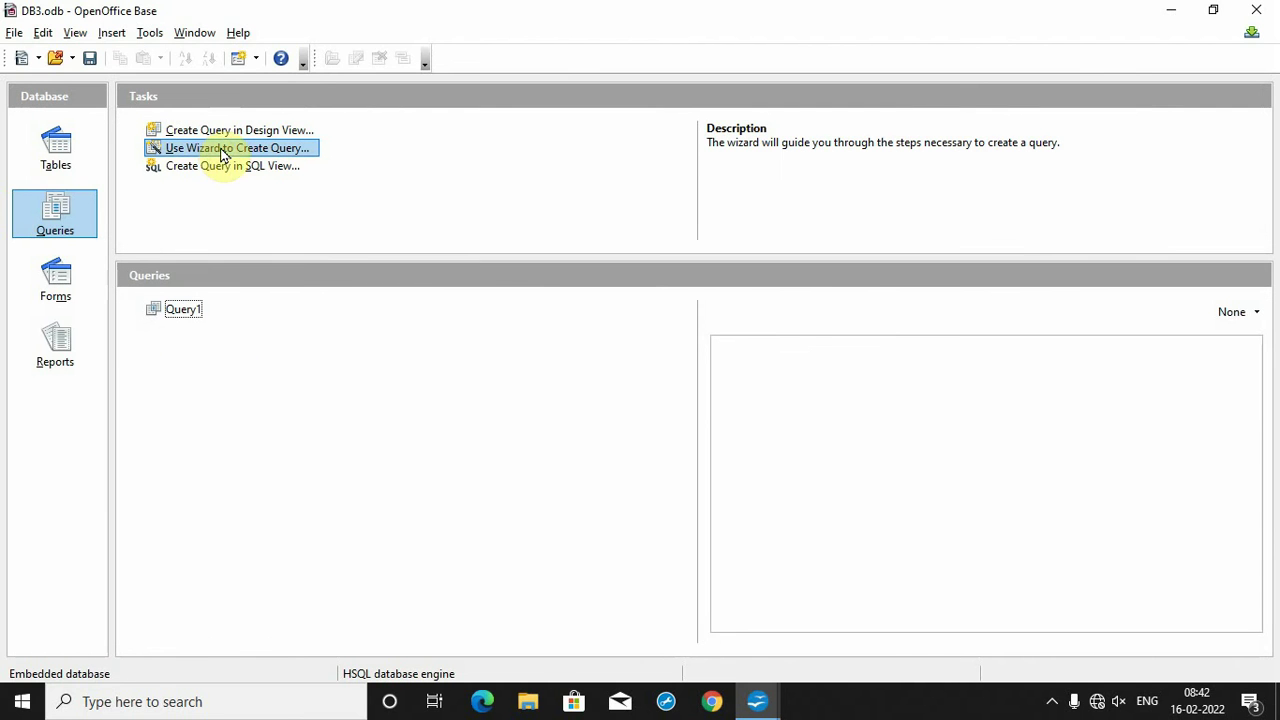
Step: Start the Query Wizard and include all fields of table TB1: ROLLNO, NAME, FNAME, CLASS and MOBILENO
click(277, 152)
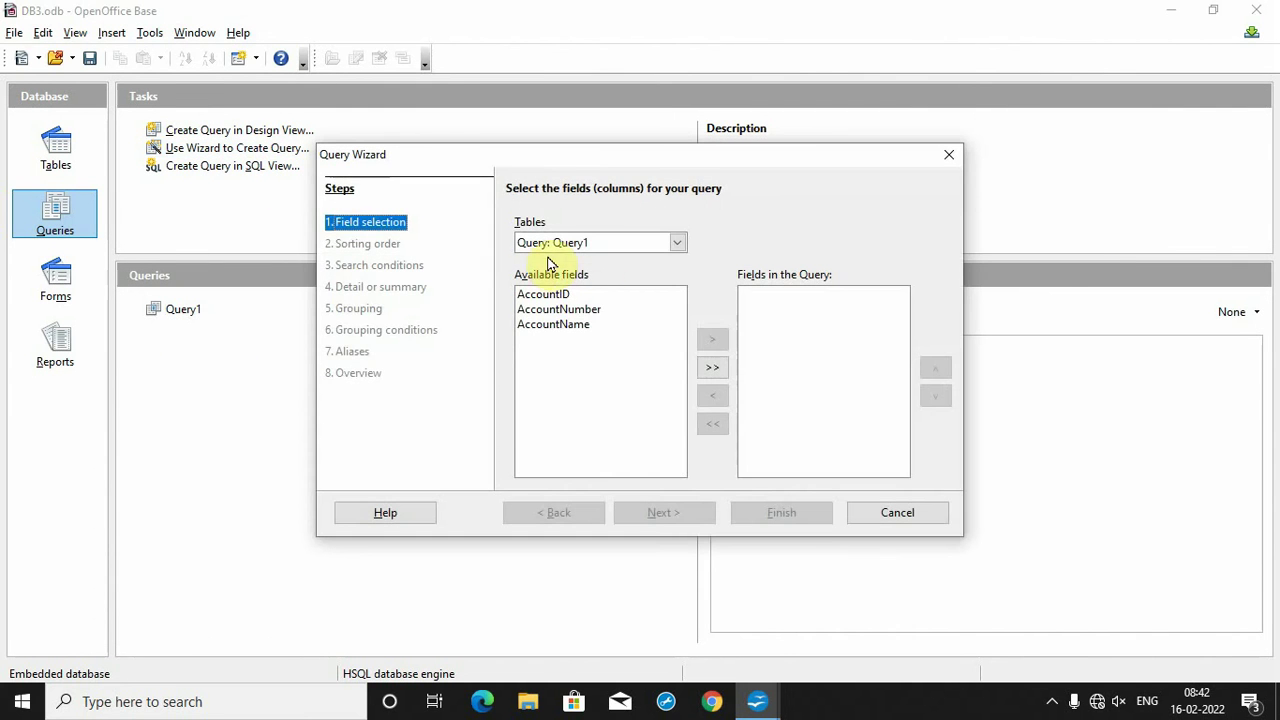
click(677, 243)
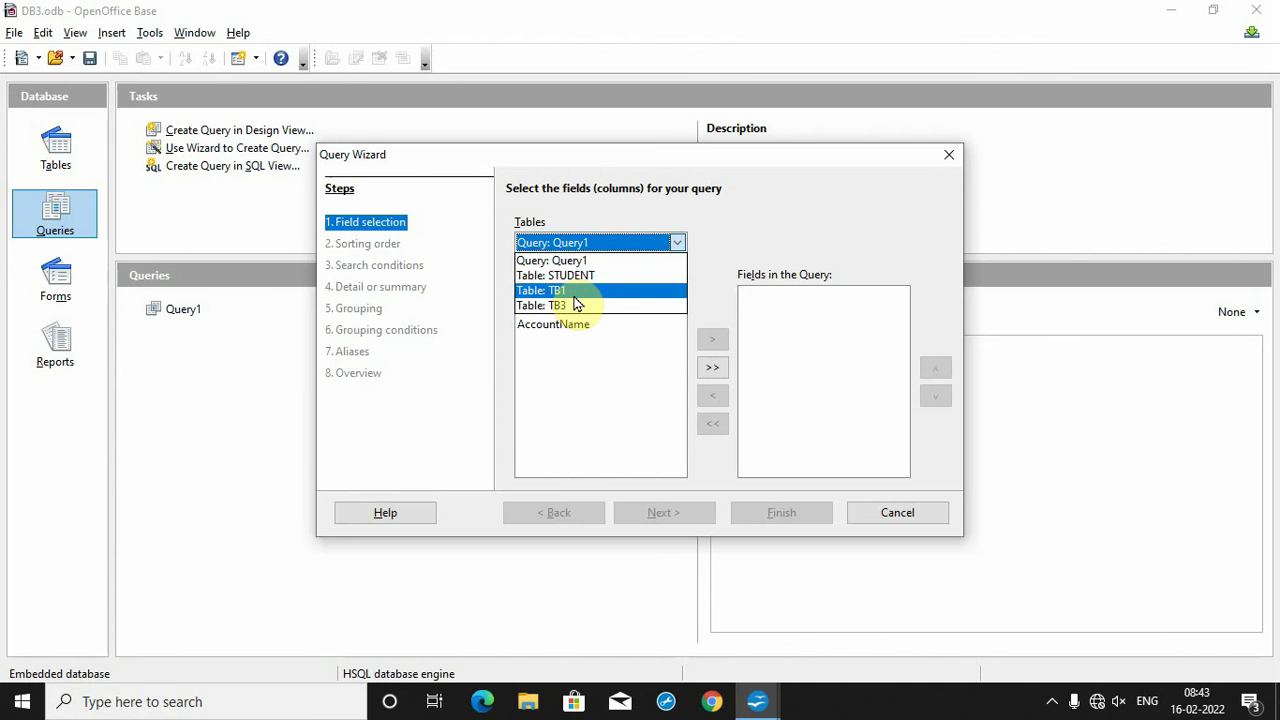
click(574, 292)
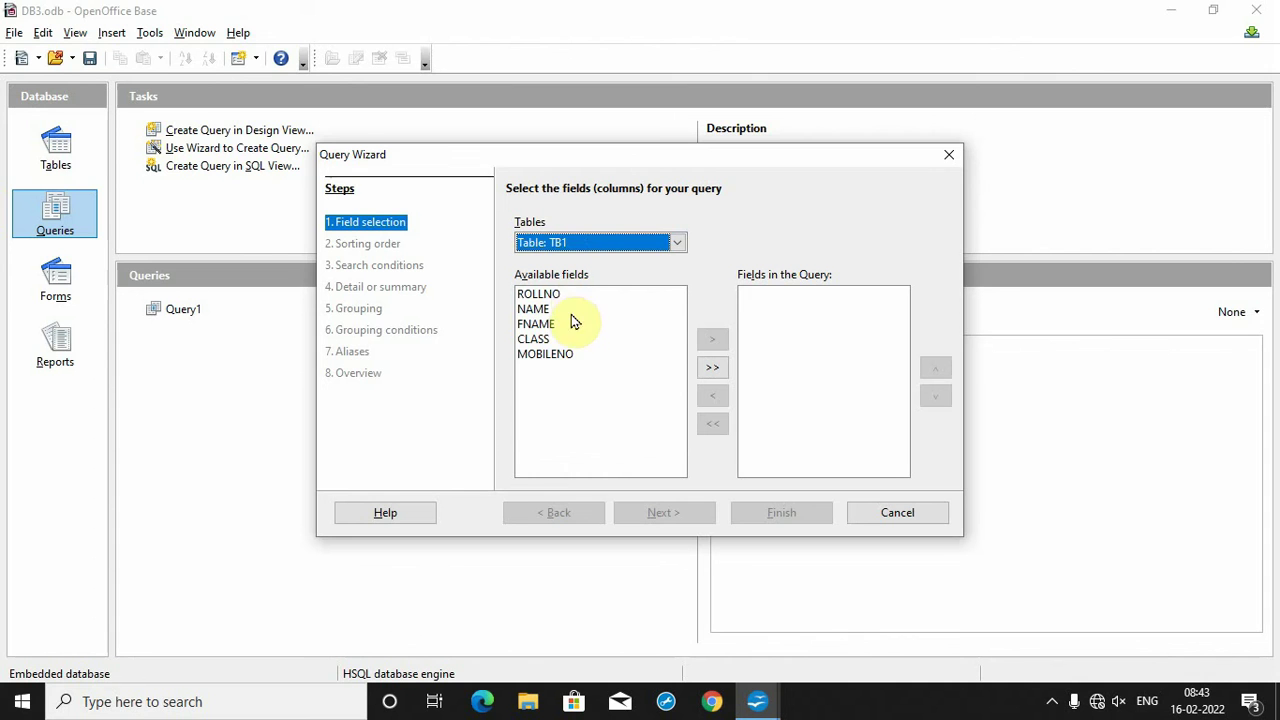
click(540, 295)
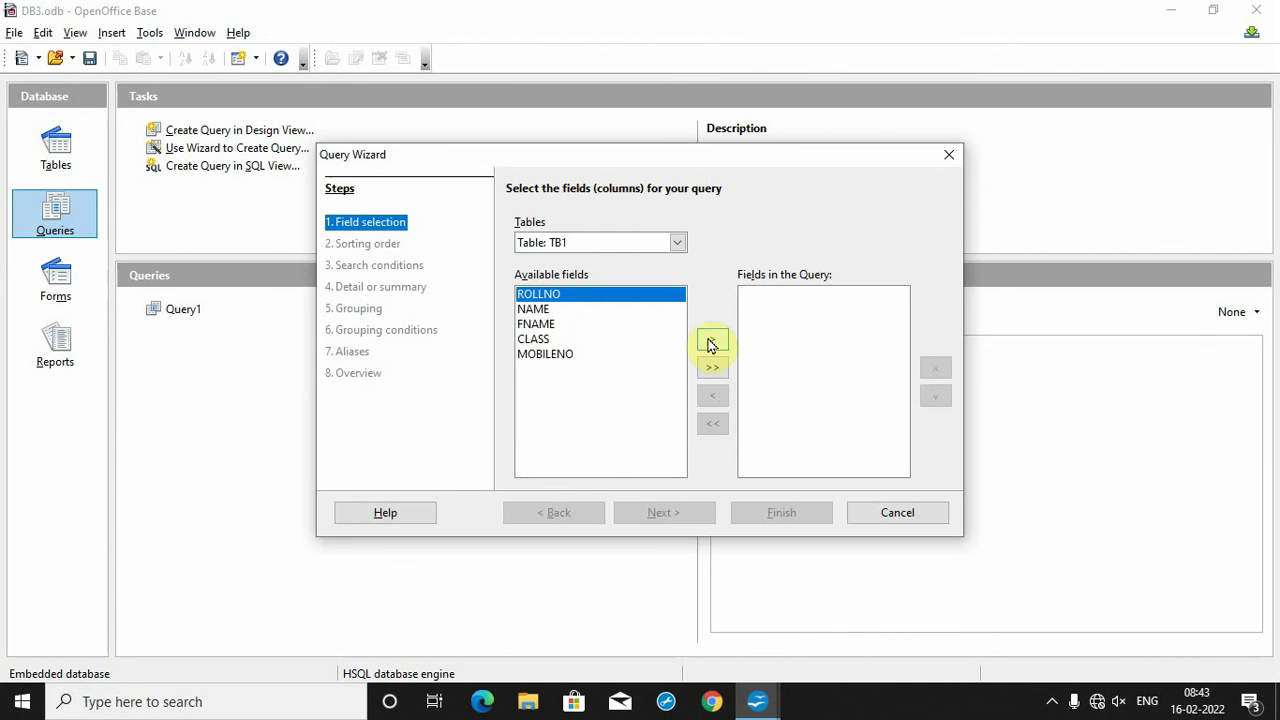
click(710, 340)
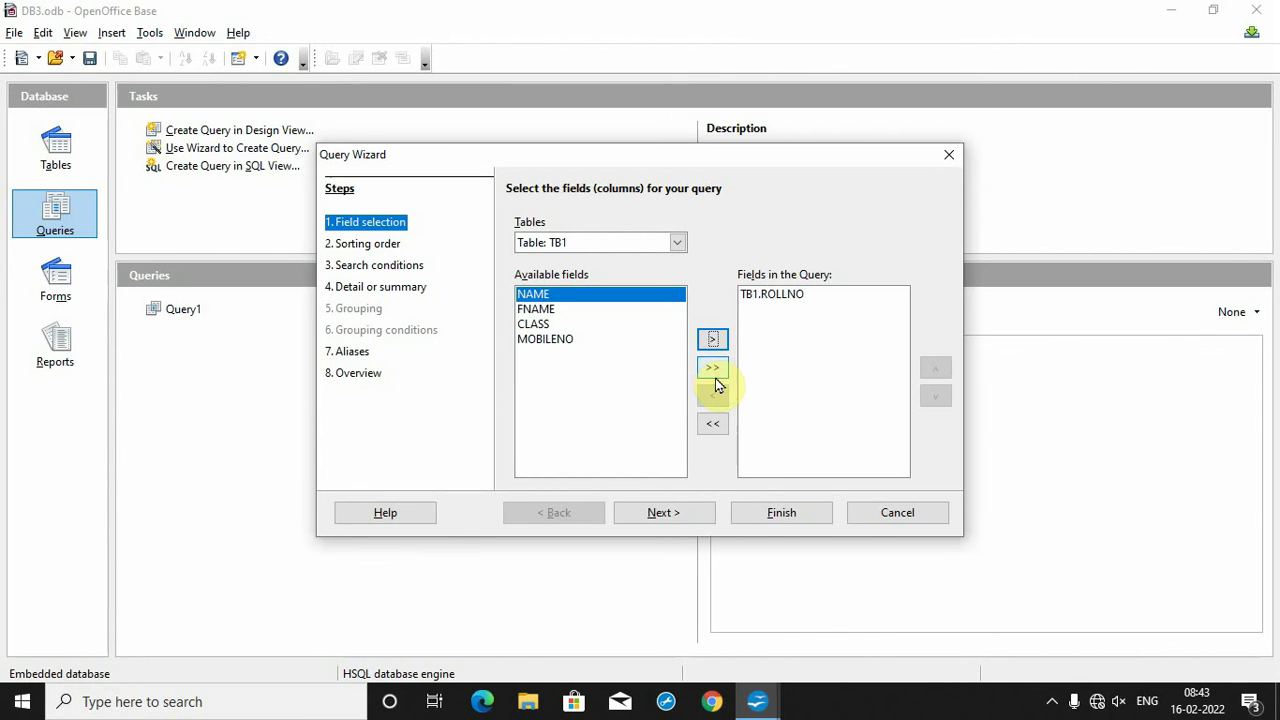
click(716, 372)
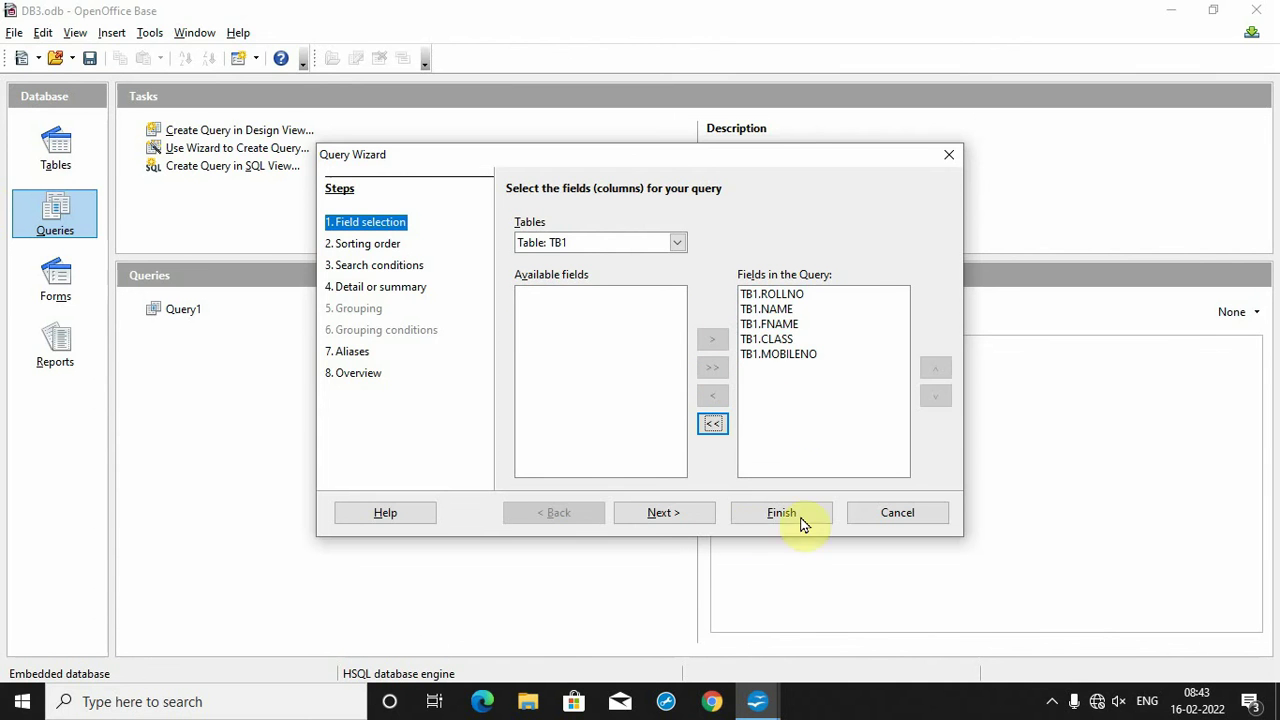
Step: Set the wizard query to sort by TB1.ROLLNO in ascending order and continue to the search conditions
click(692, 520)
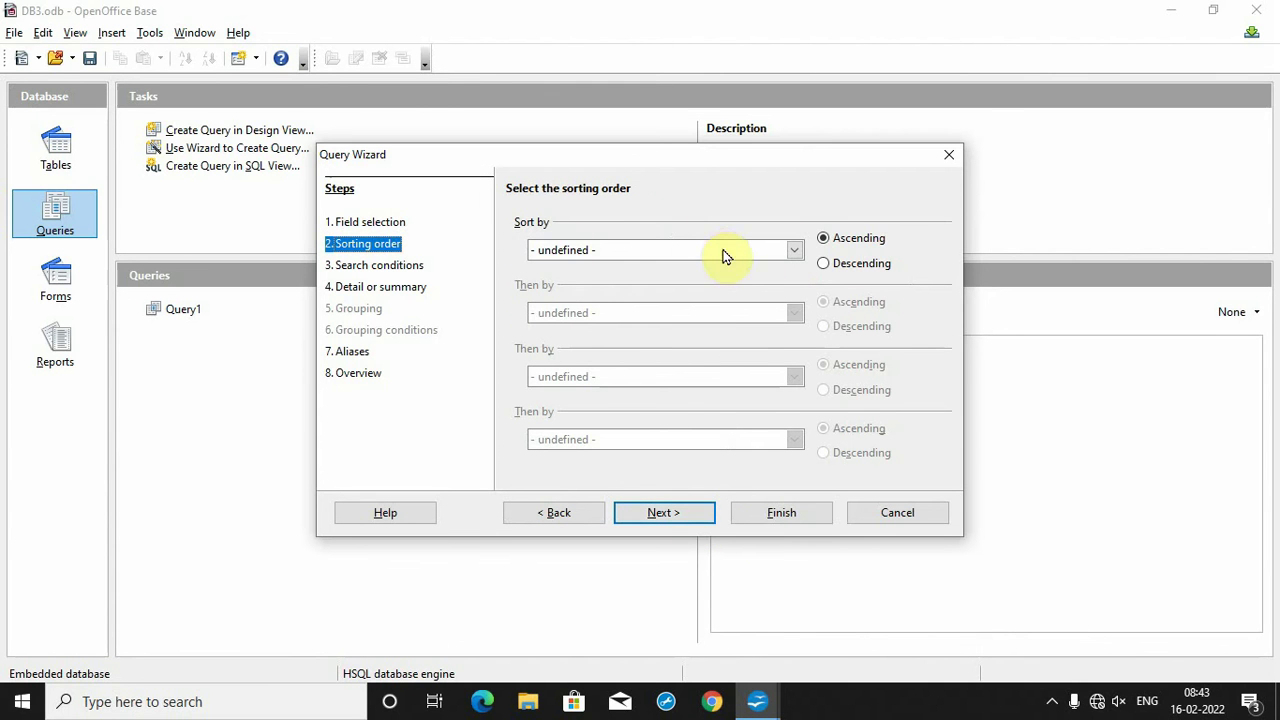
click(794, 250)
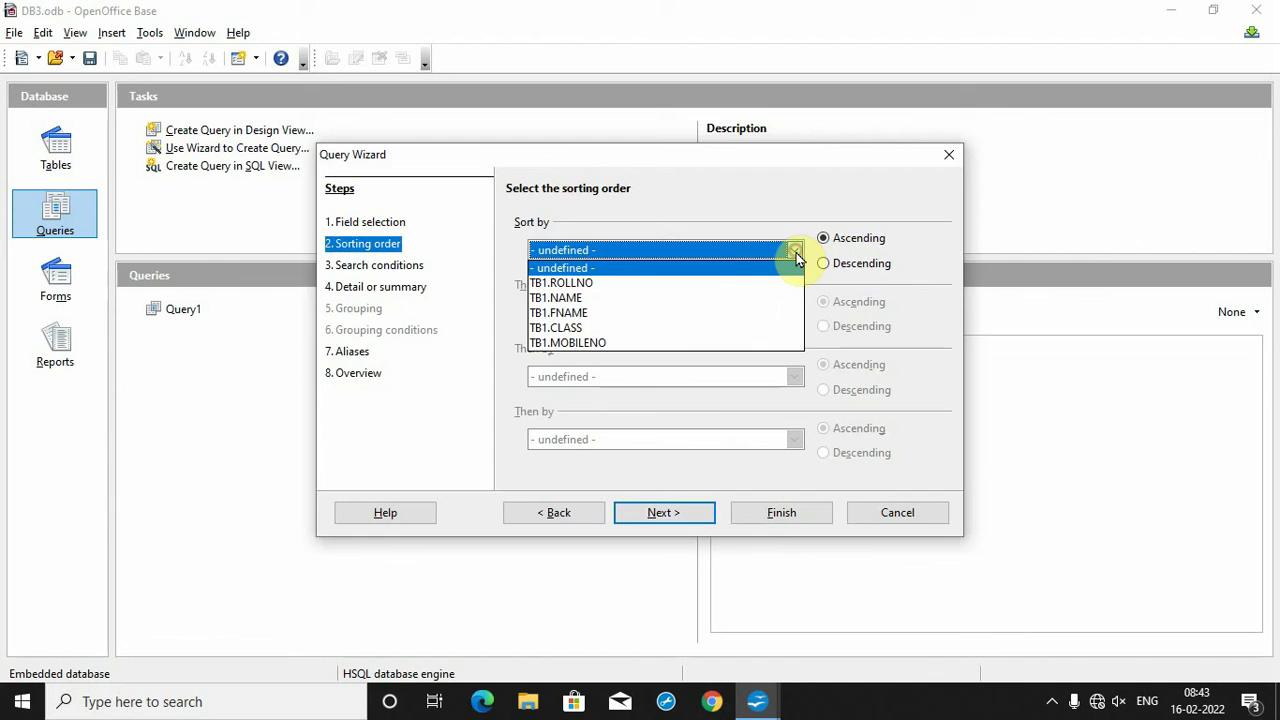
click(615, 284)
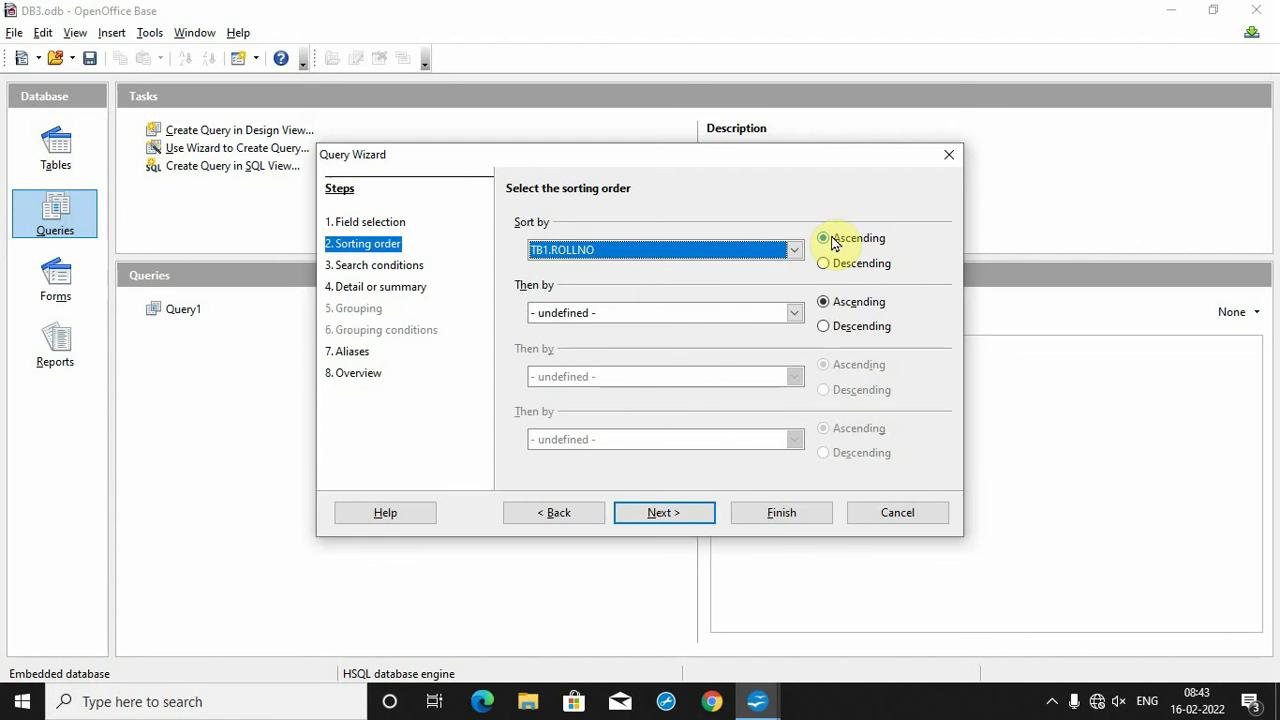
click(680, 514)
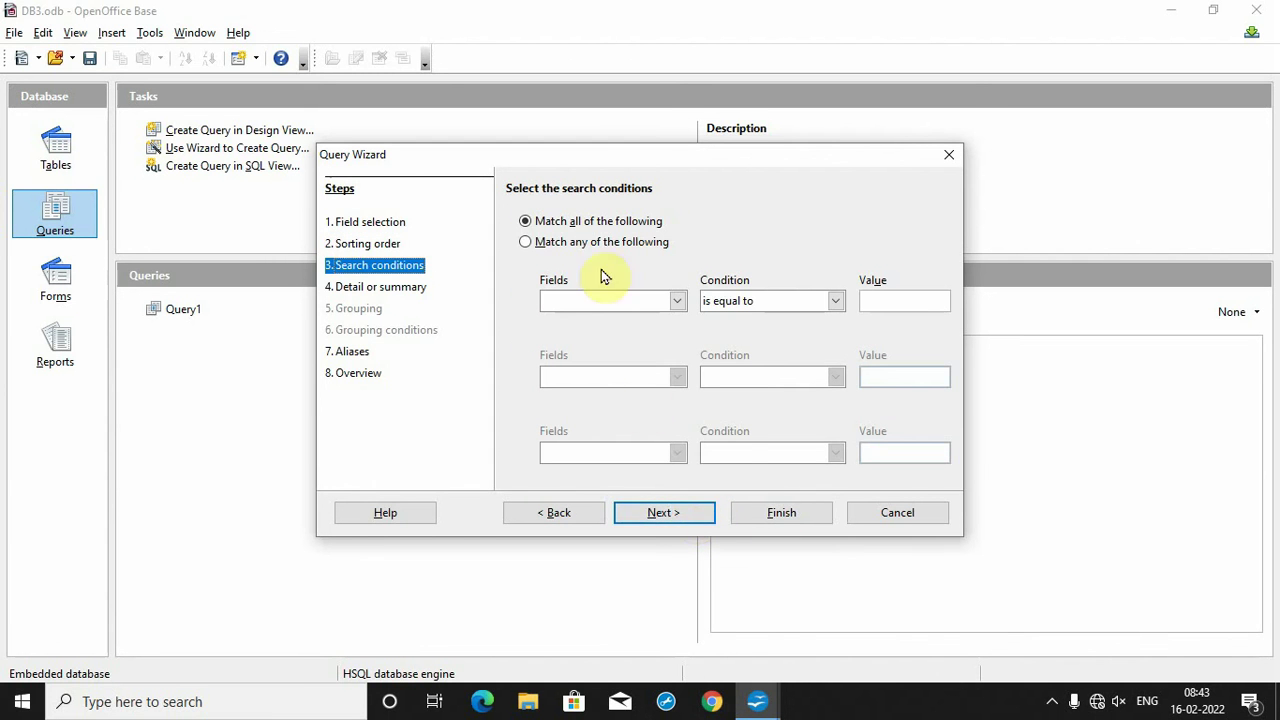
Step: Finish the wizard query as a detailed query without search conditions and close its result window
click(676, 522)
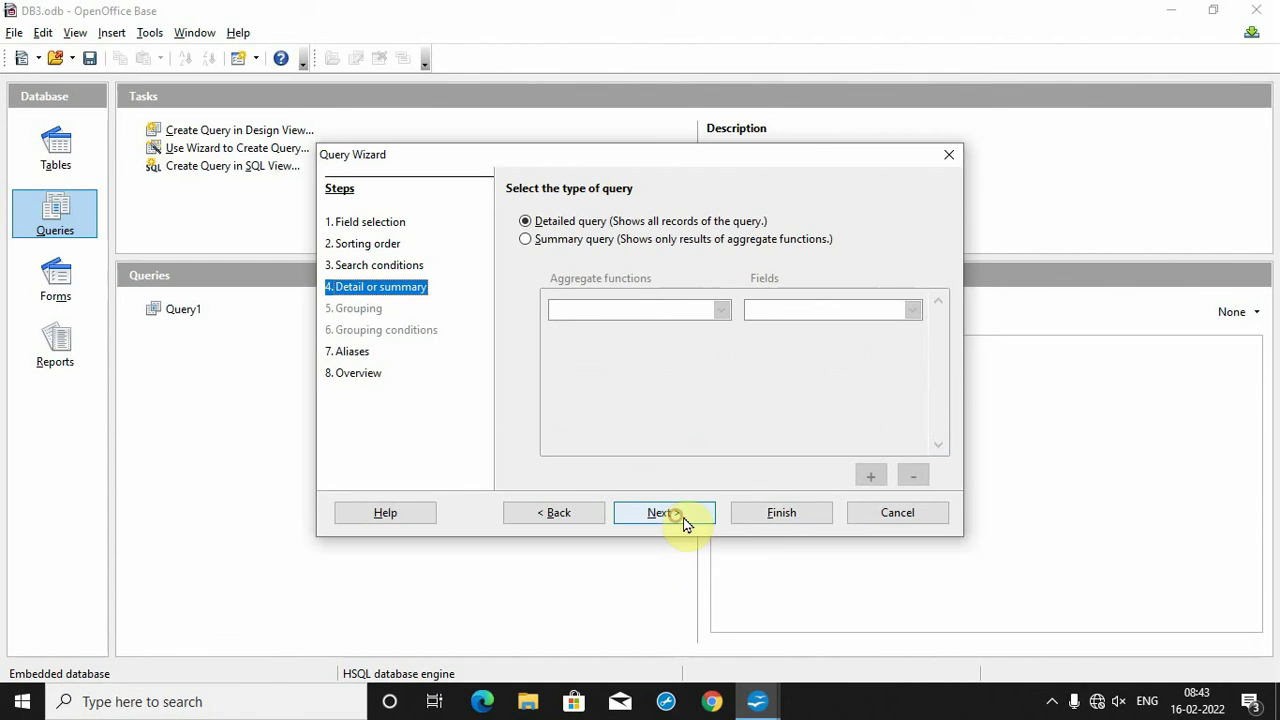
click(768, 517)
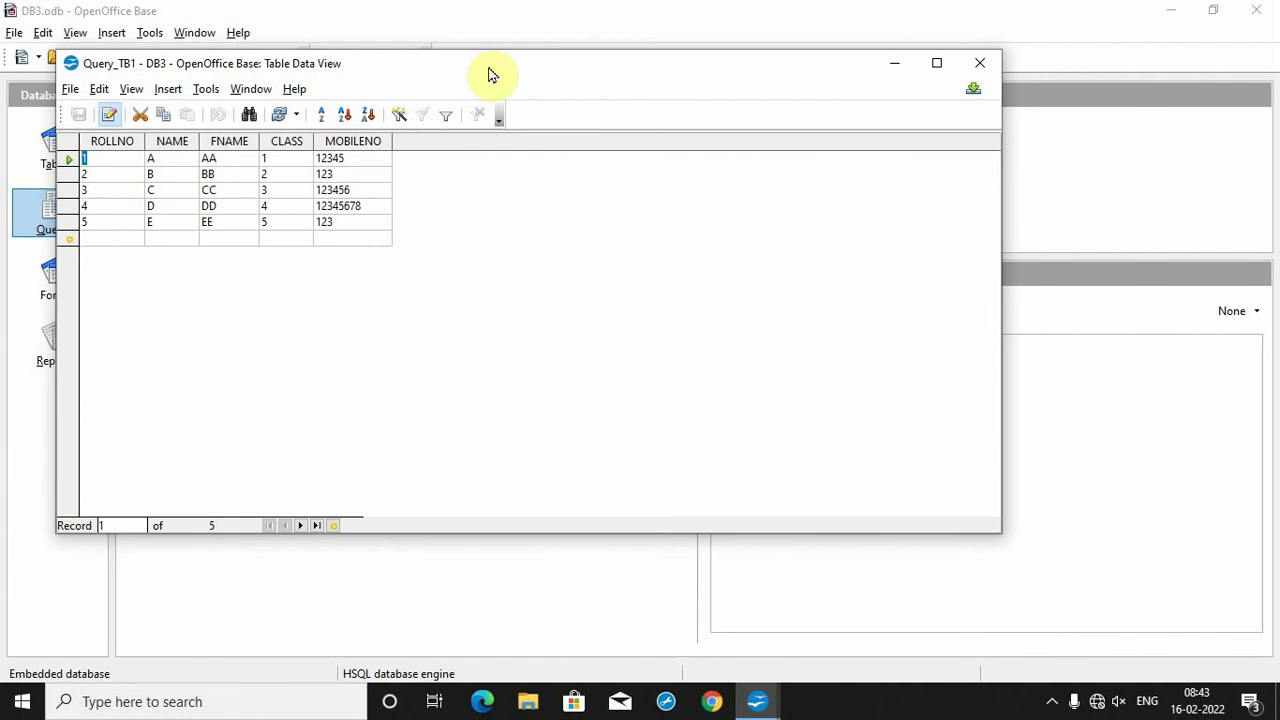
drag(491, 71, 738, 150)
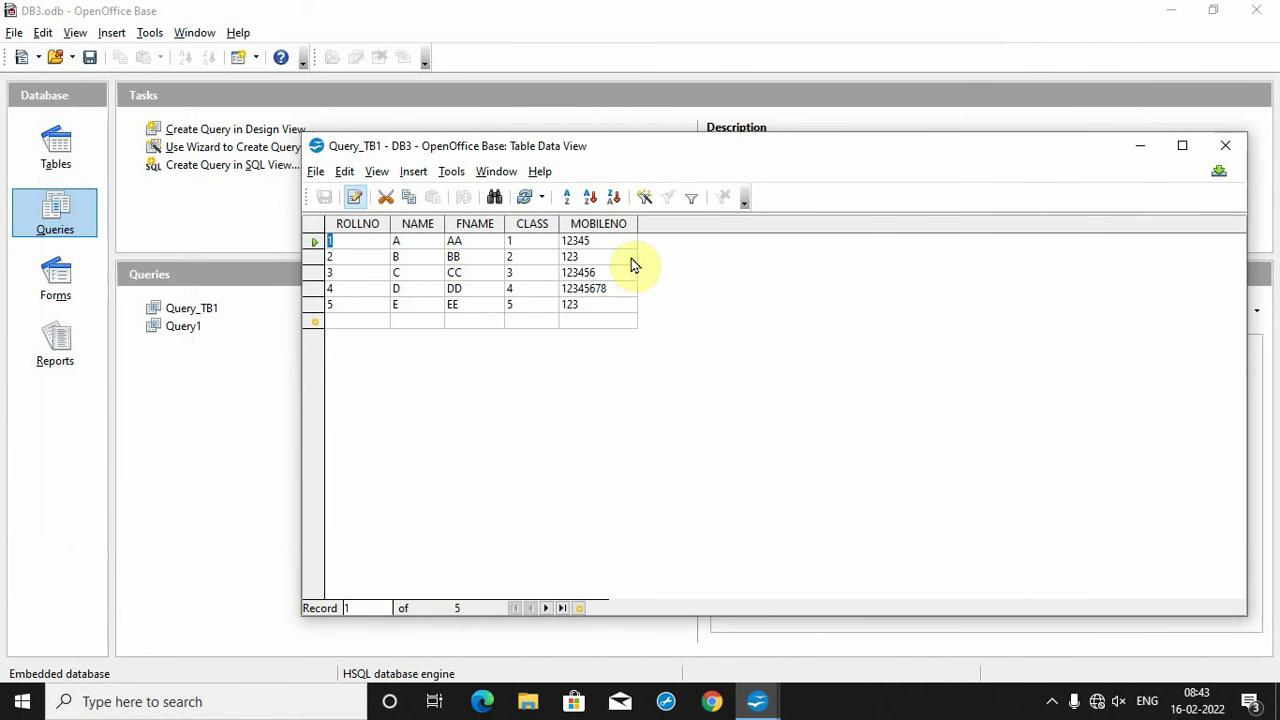
click(1225, 145)
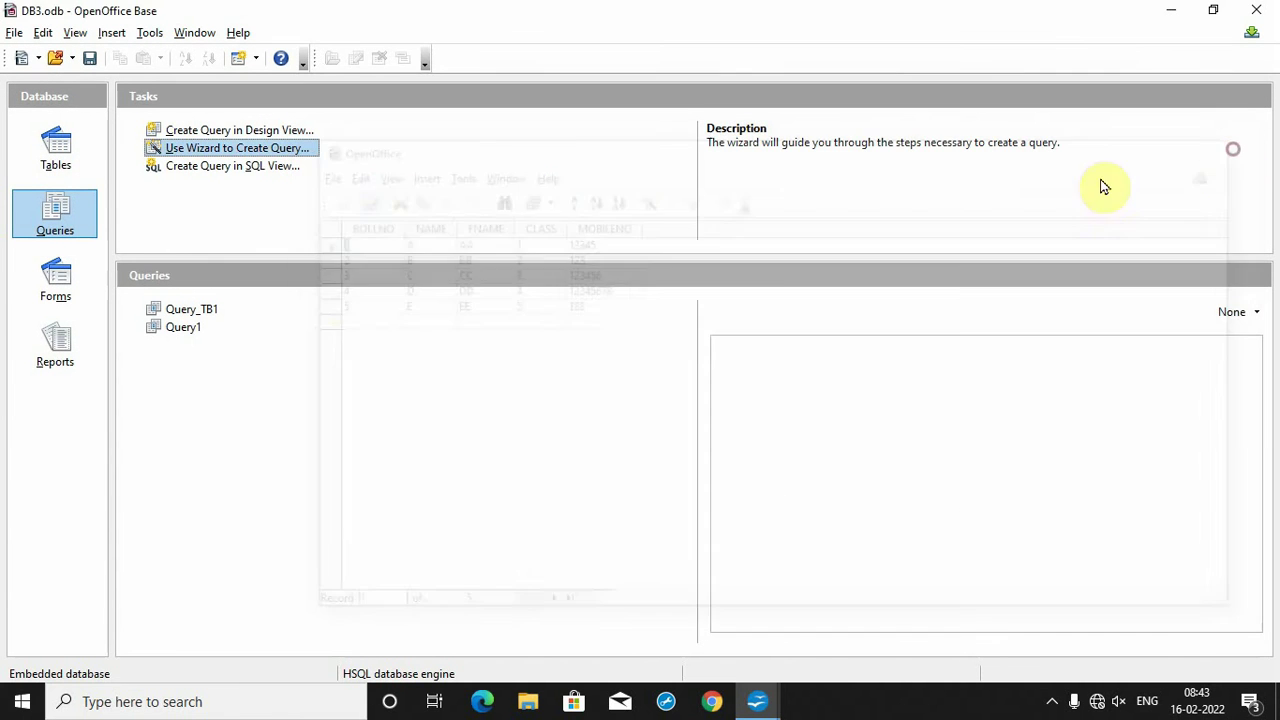
Step: Open the saved query Query_TB1 to view its records, and close it
click(203, 312)
click(208, 317)
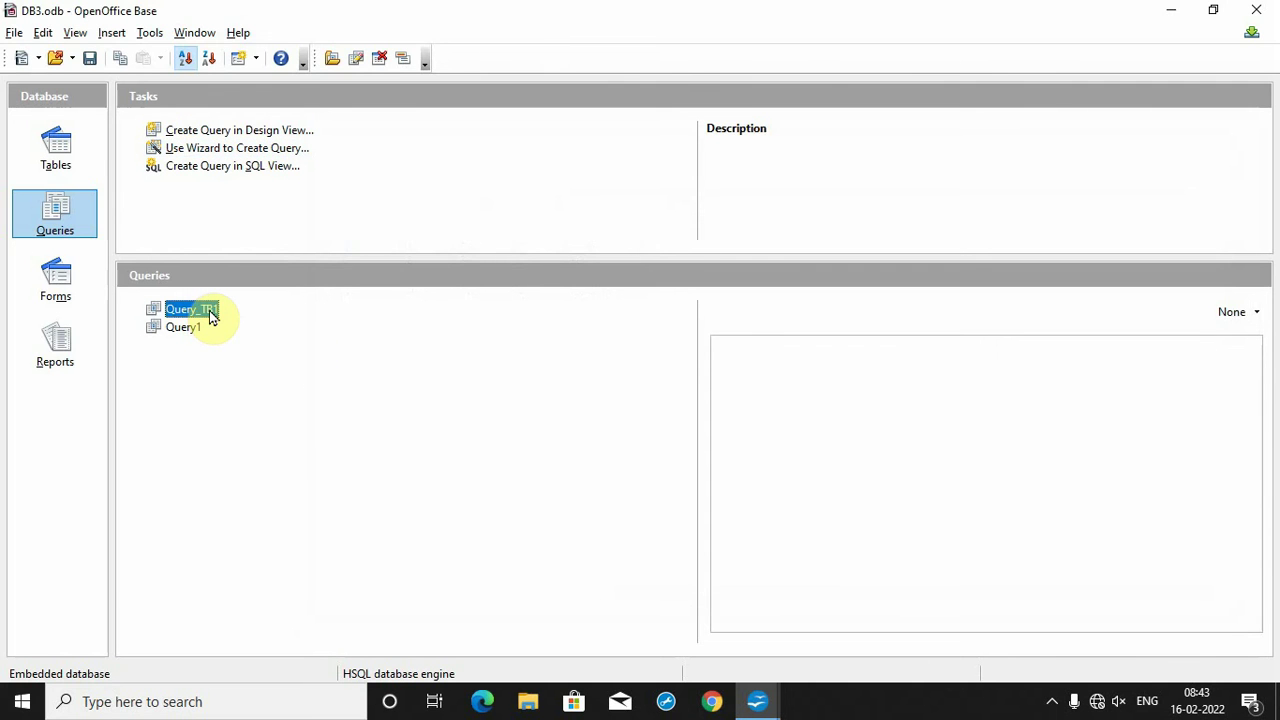
double_click(210, 314)
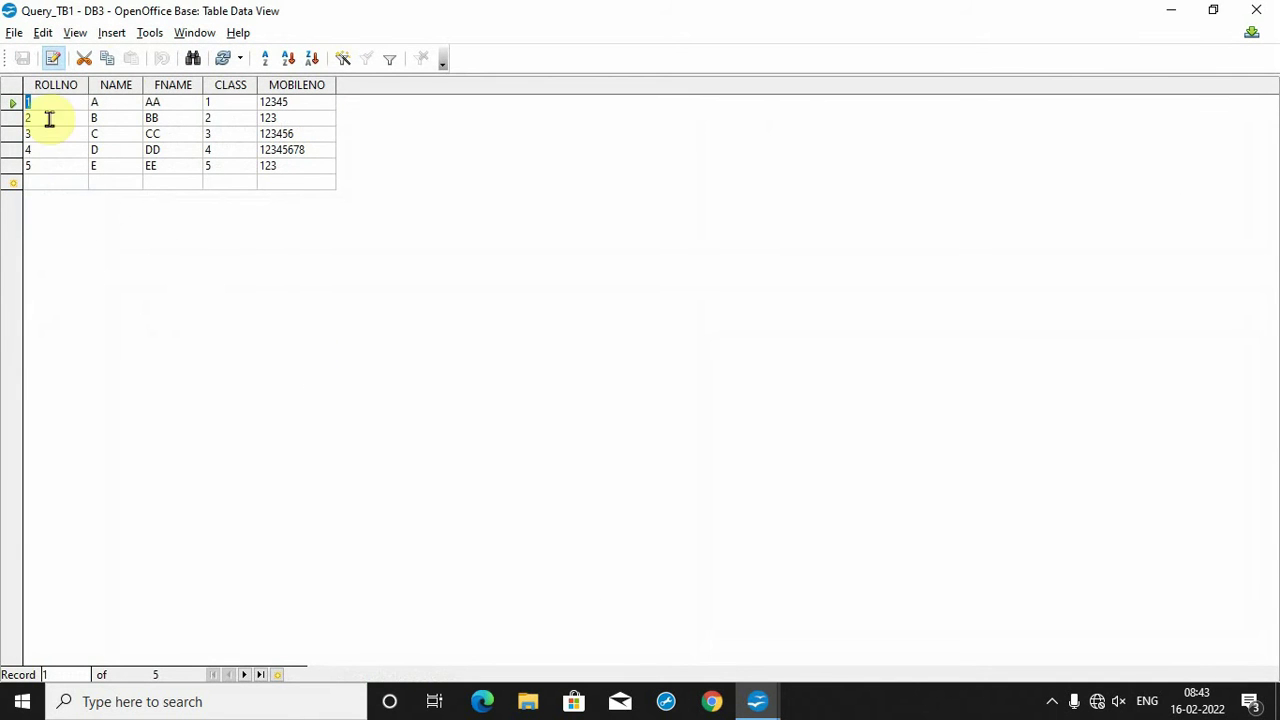
click(1254, 11)
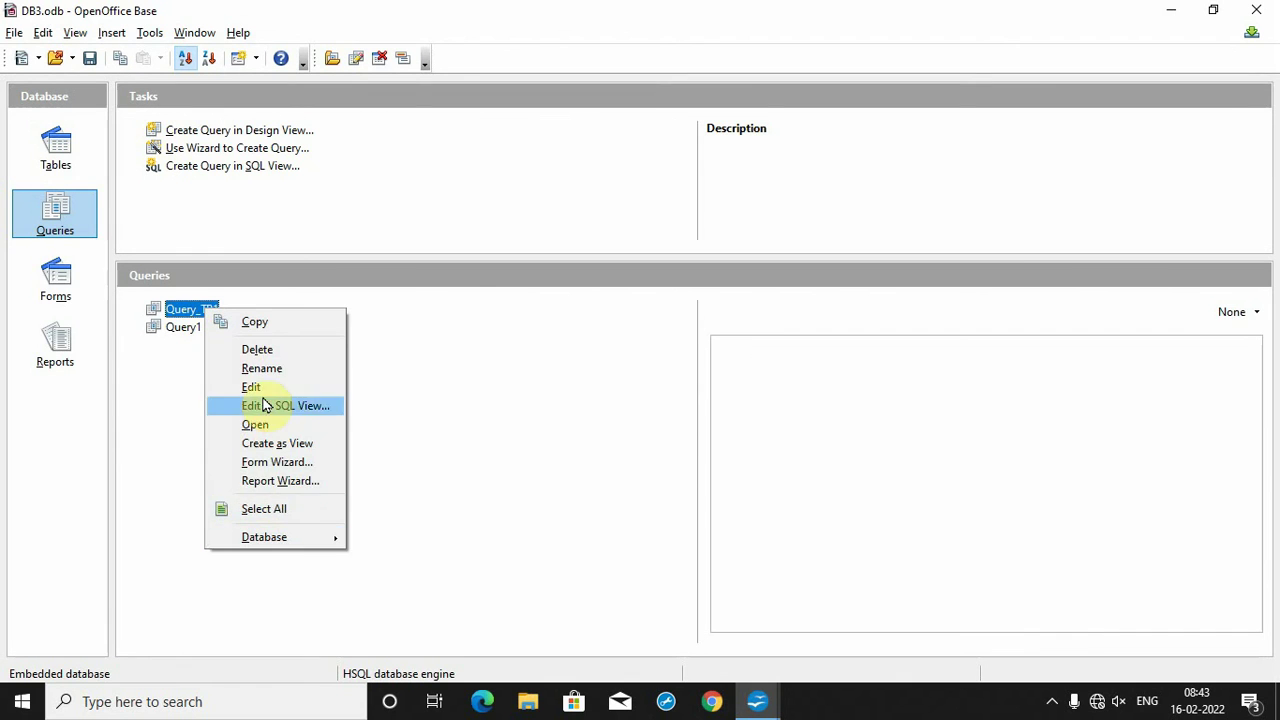
click(471, 358)
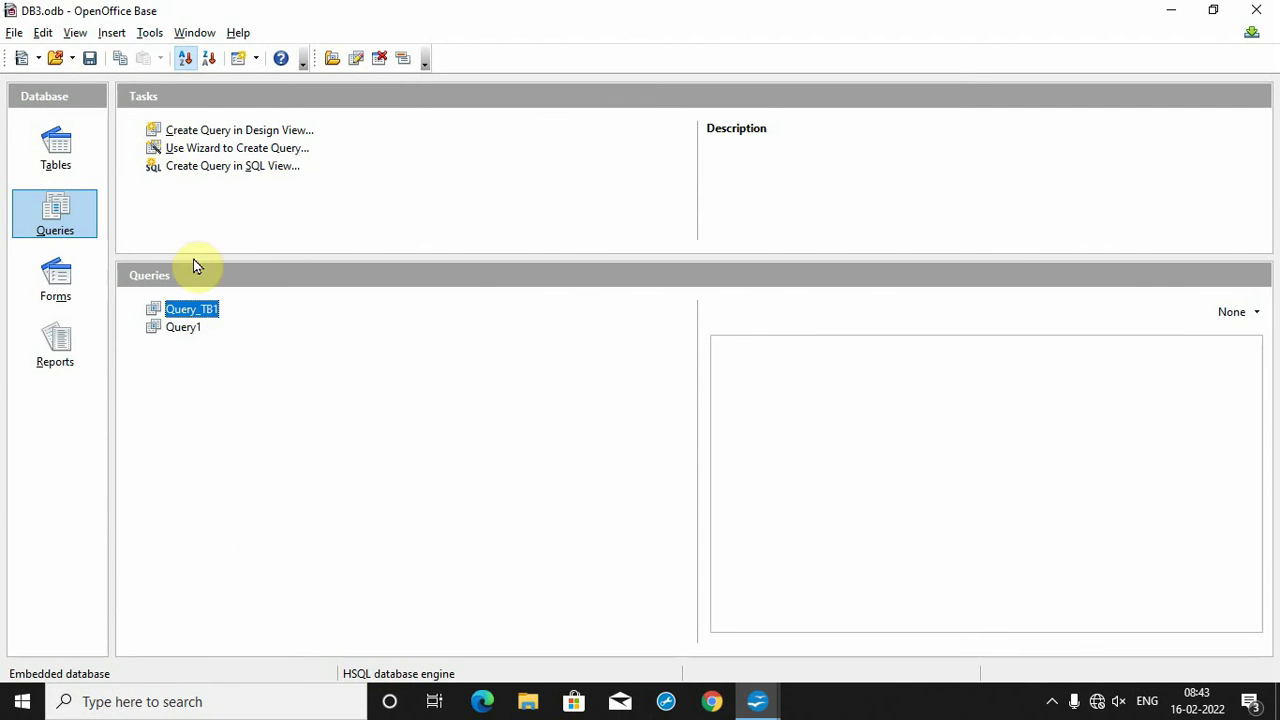
Step: Start the Form Wizard and include all fields of table TB1 in the form
click(66, 293)
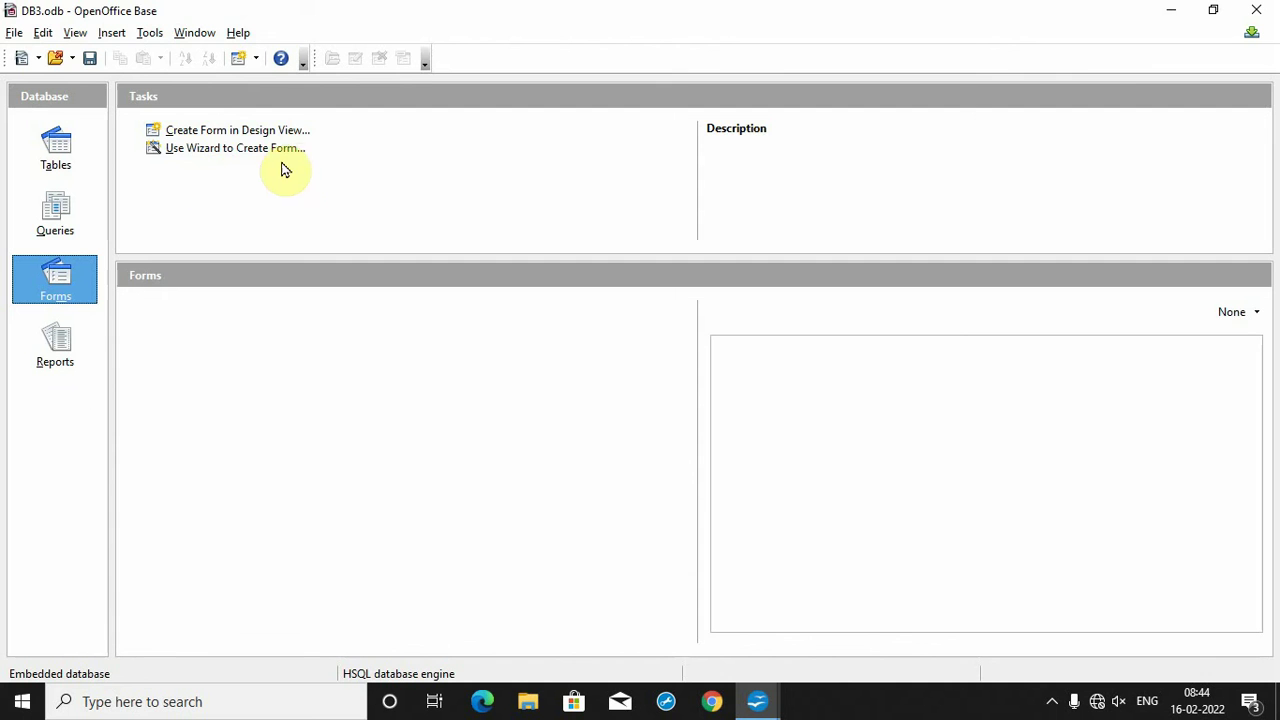
click(228, 150)
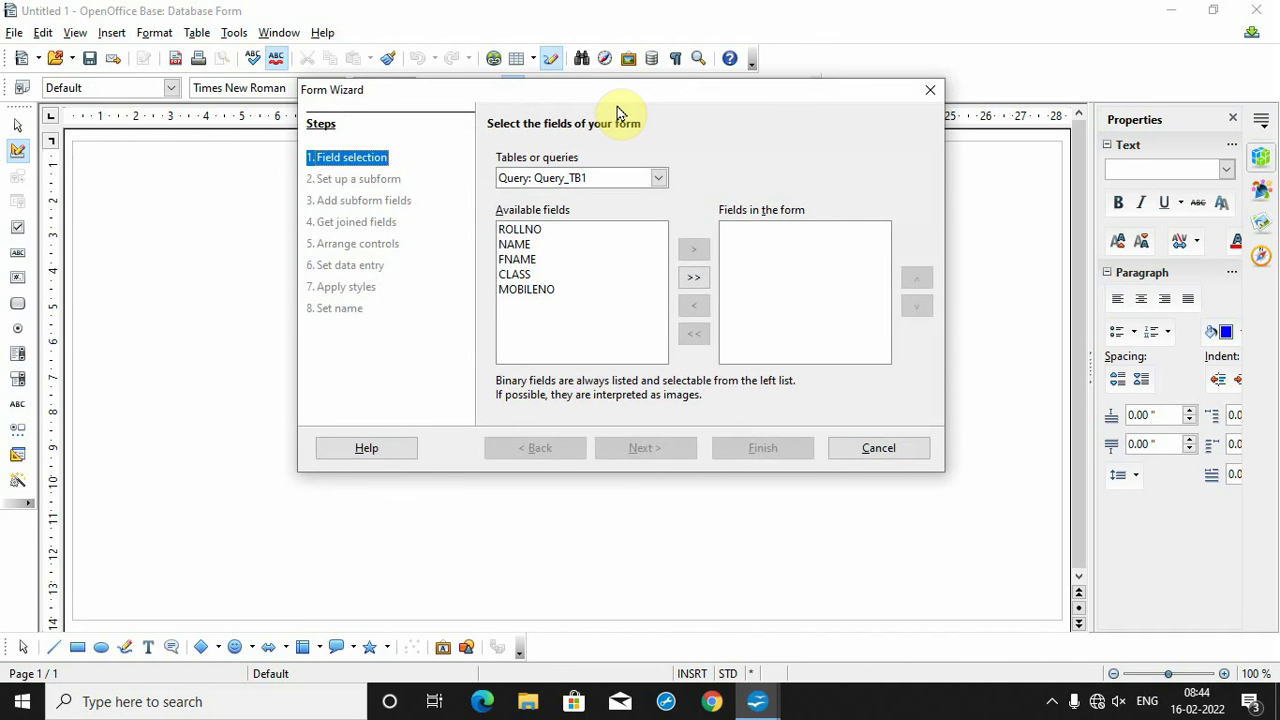
drag(631, 99, 617, 109)
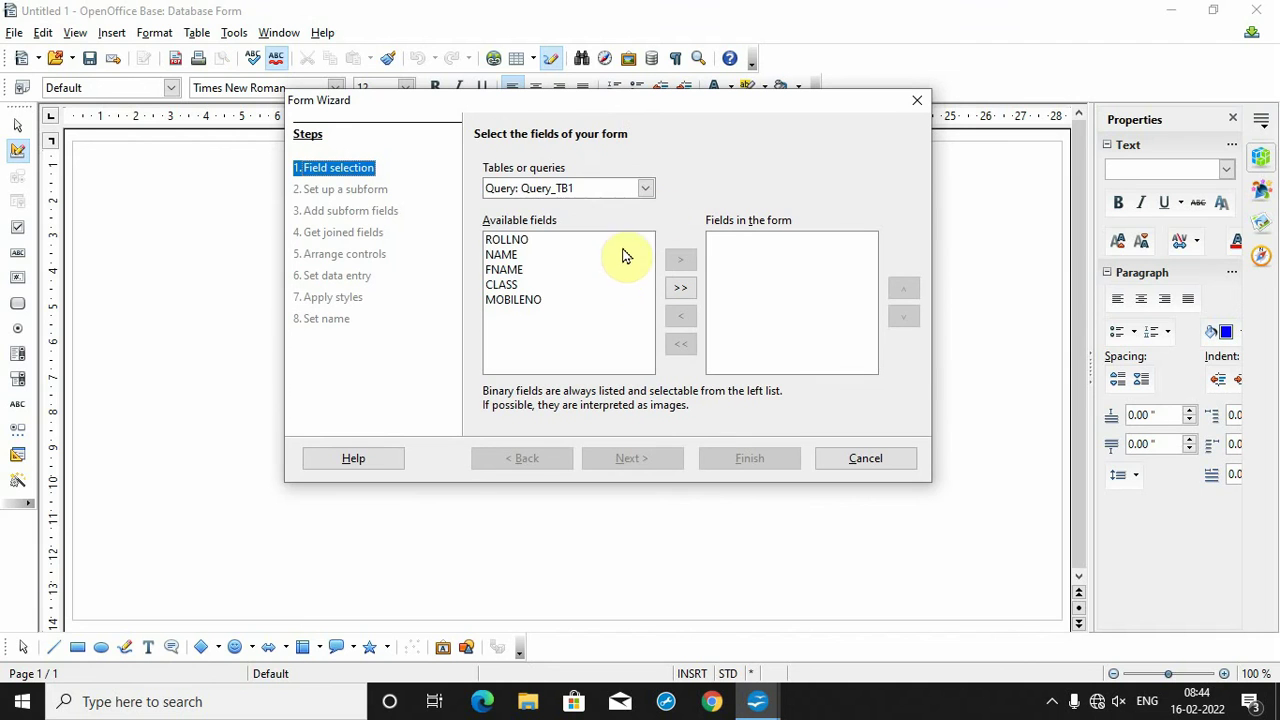
click(642, 190)
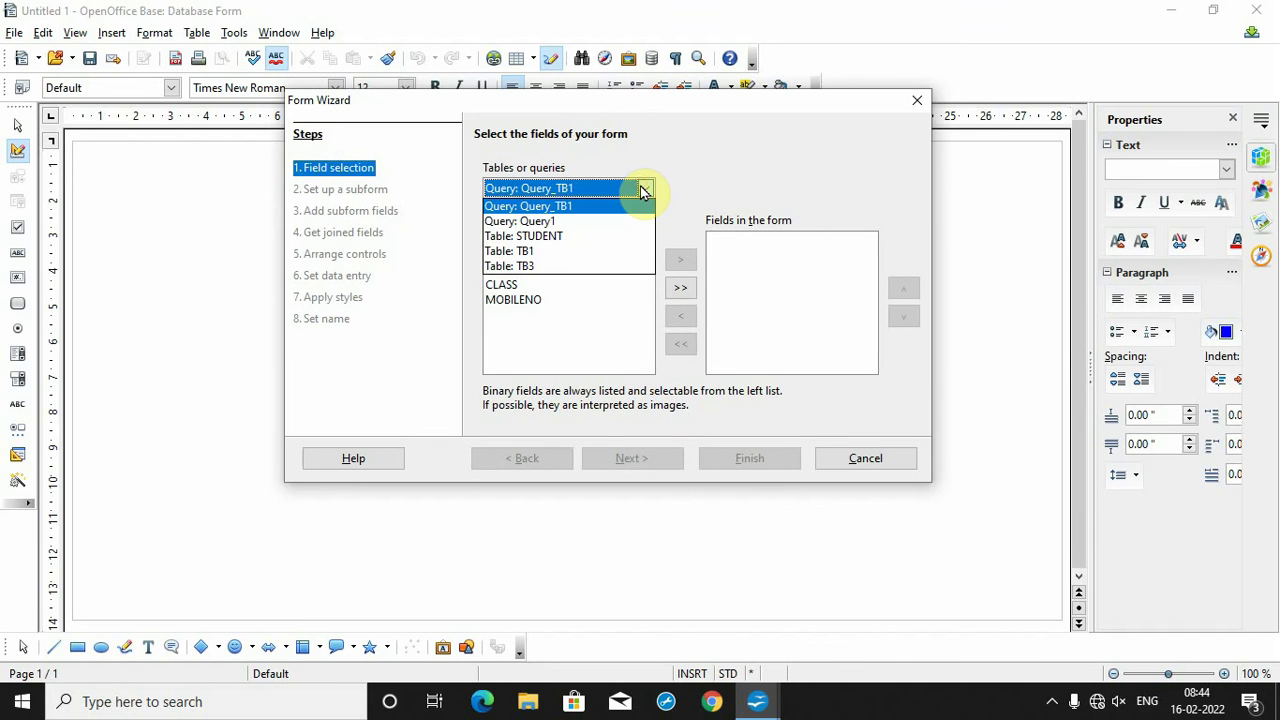
click(560, 253)
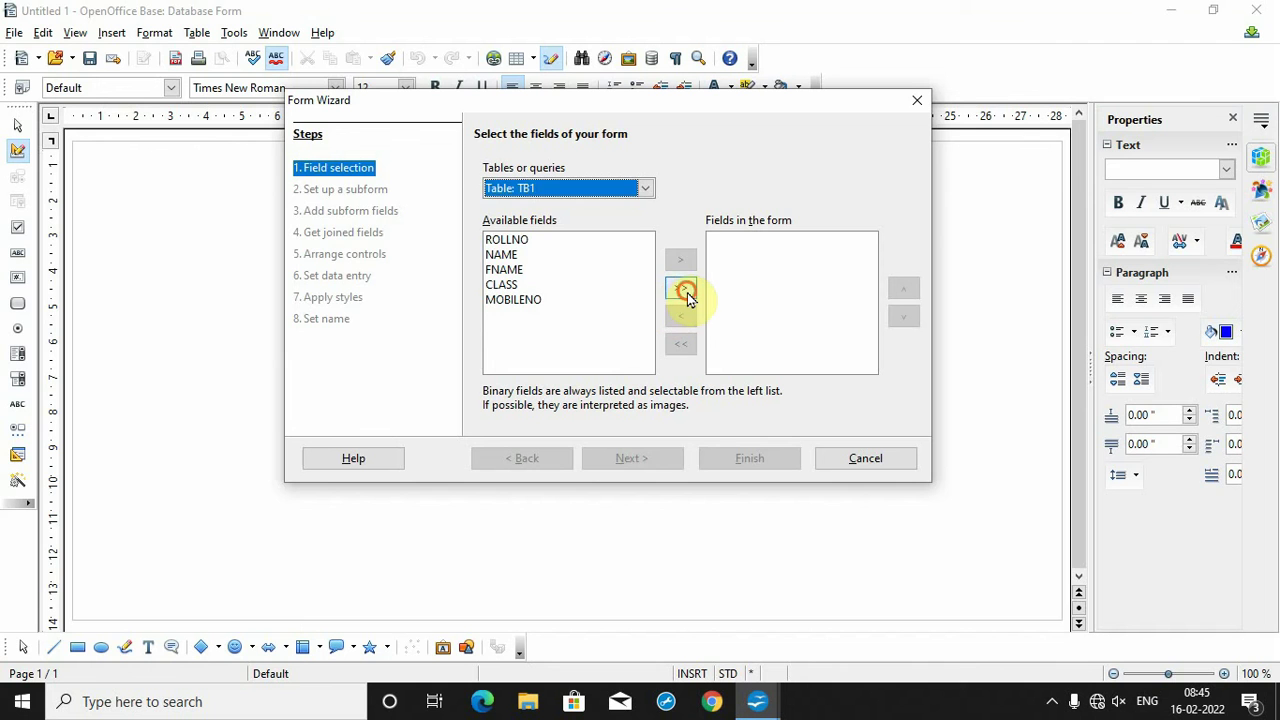
click(684, 290)
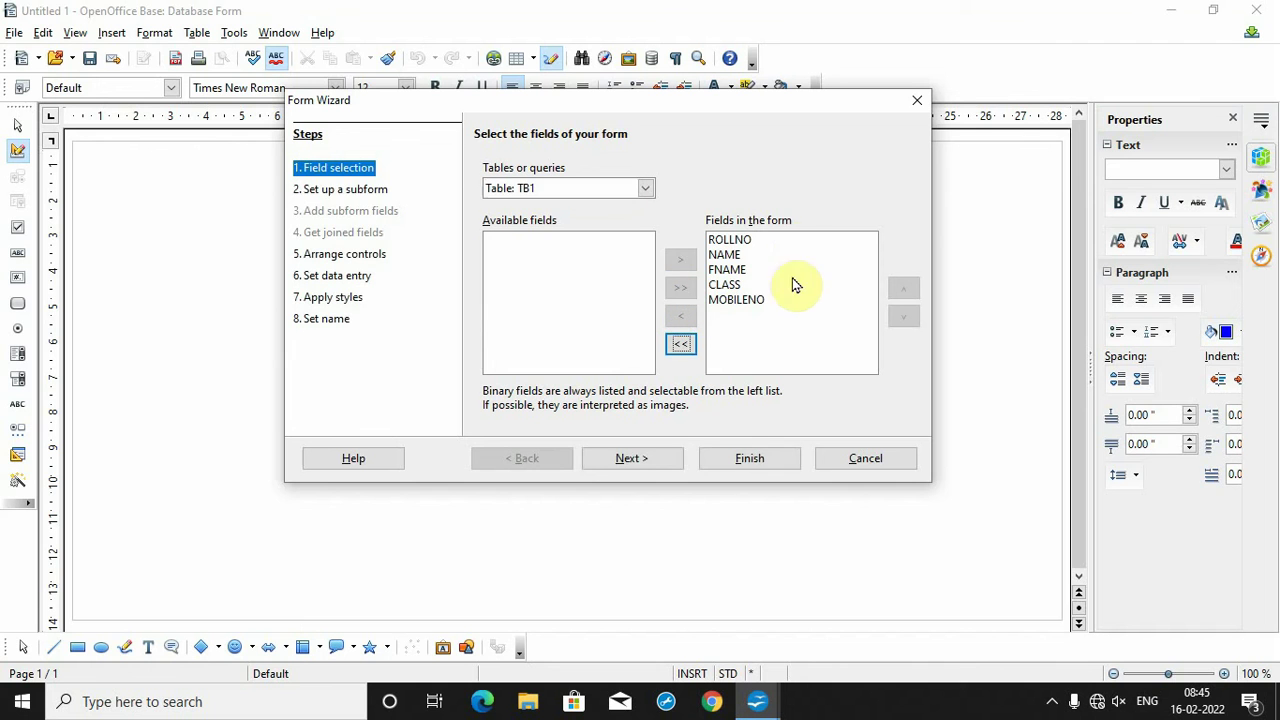
Step: Skip the subform, preview the main form arrangements, and choose Columnar - Labels Left
click(661, 458)
click(659, 467)
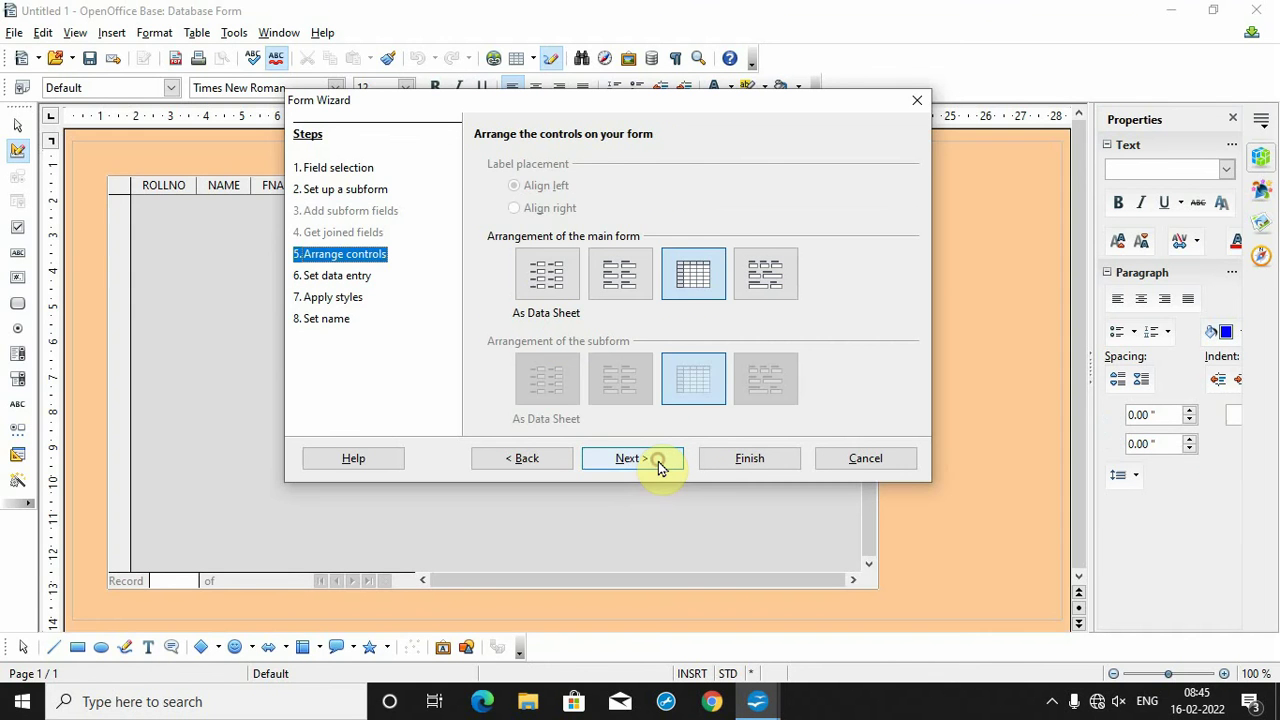
drag(637, 100, 735, 95)
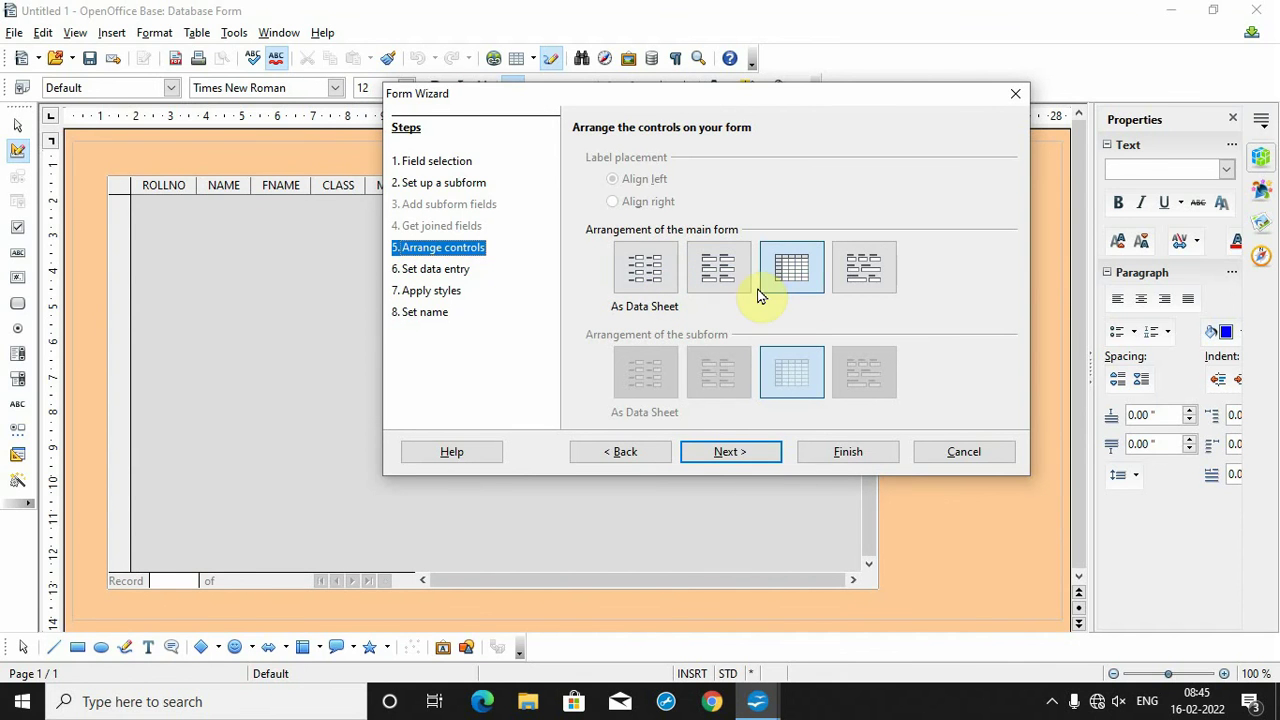
click(648, 270)
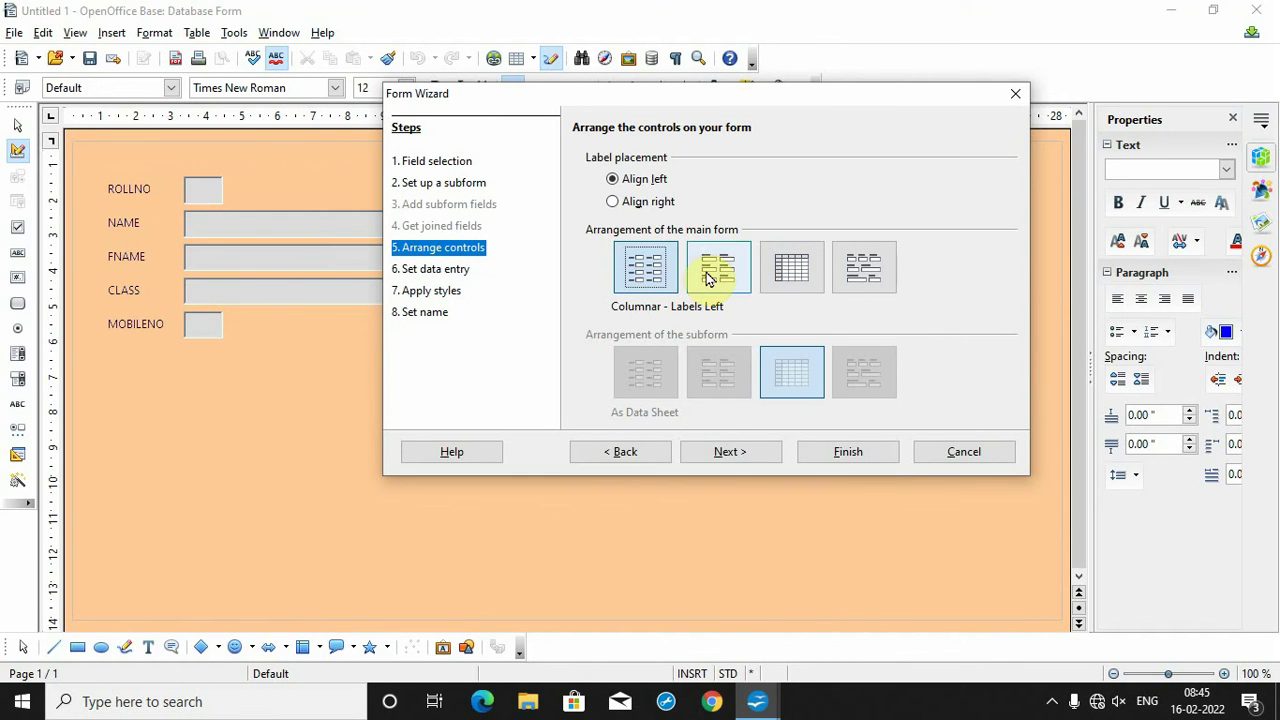
click(740, 271)
click(770, 272)
click(866, 270)
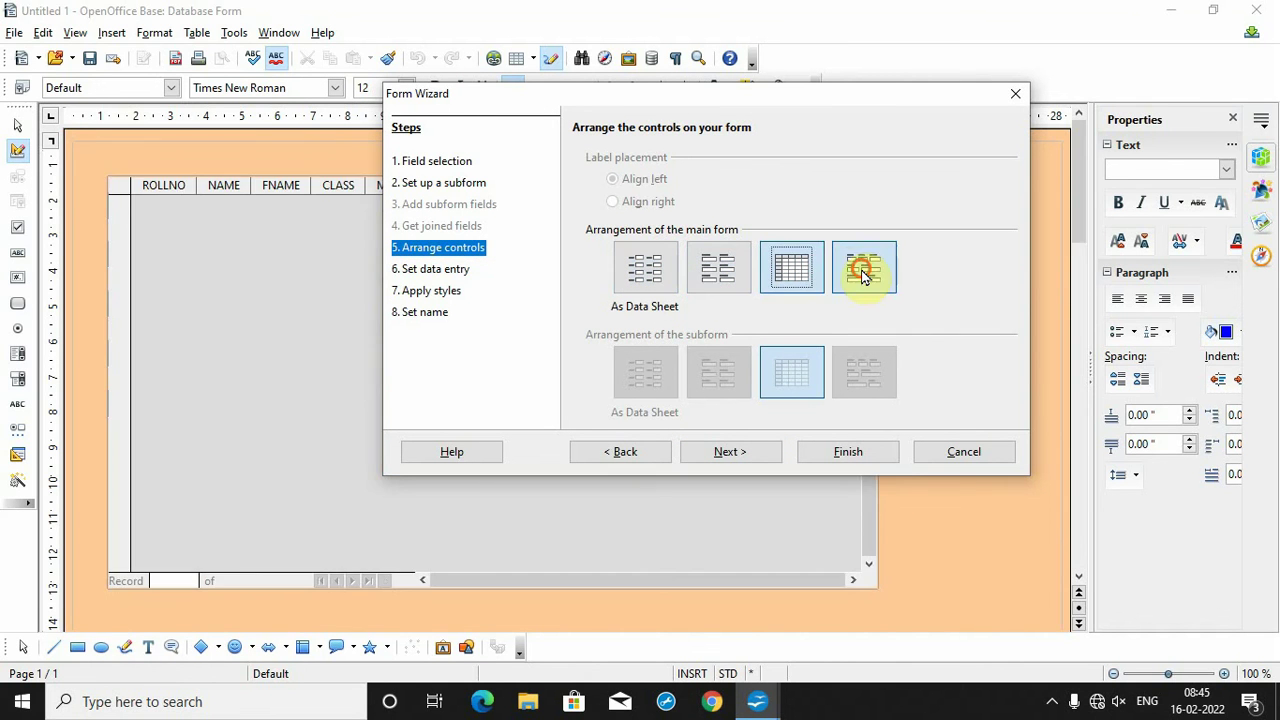
click(646, 278)
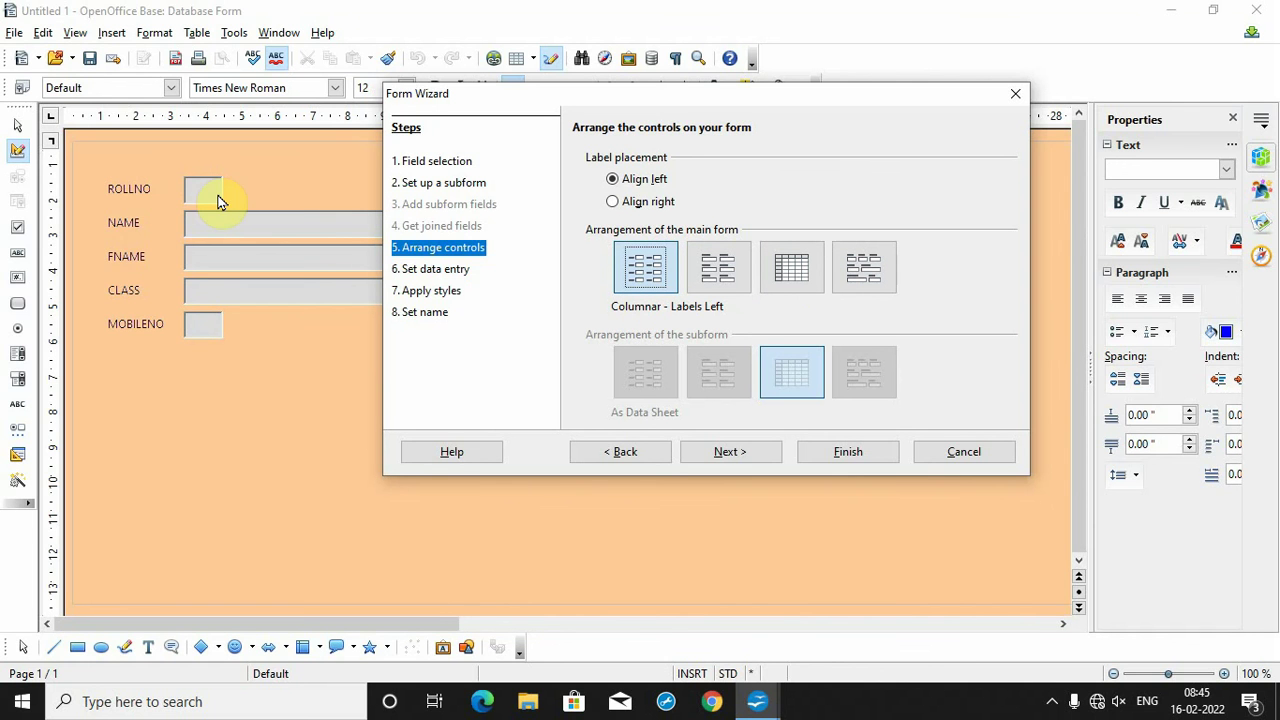
click(712, 272)
click(798, 280)
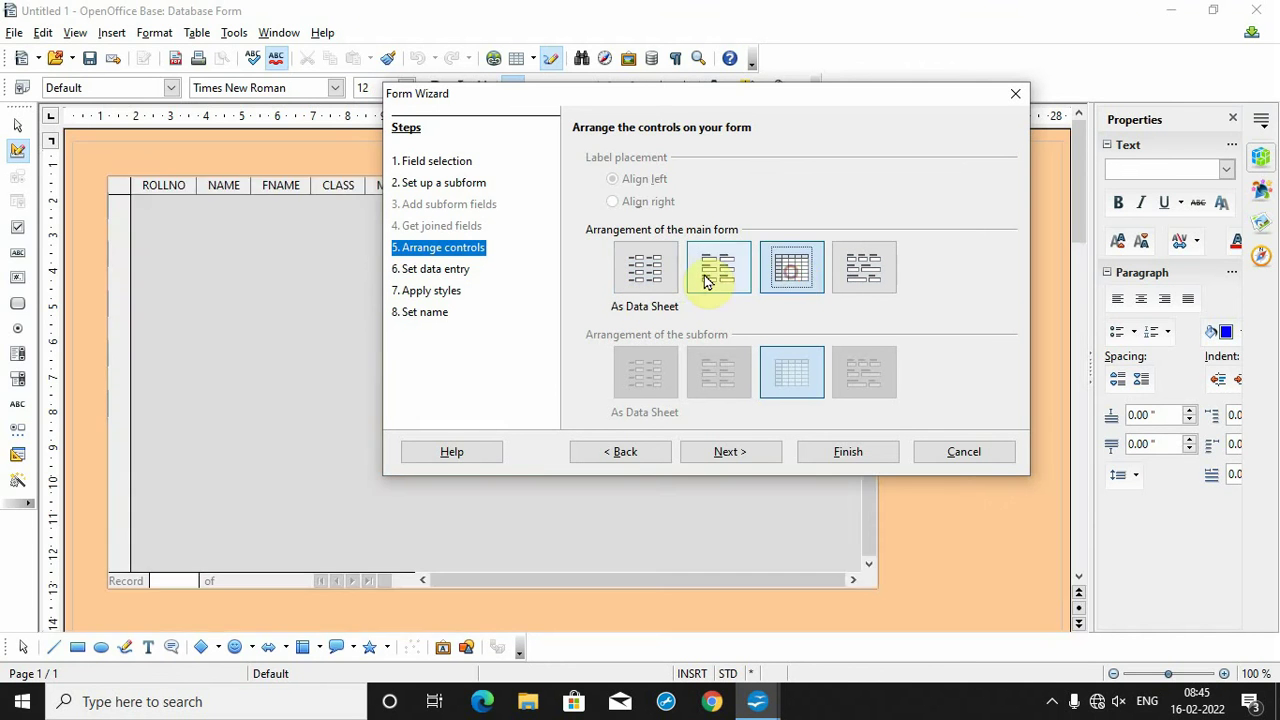
click(662, 272)
click(727, 268)
click(800, 265)
click(866, 265)
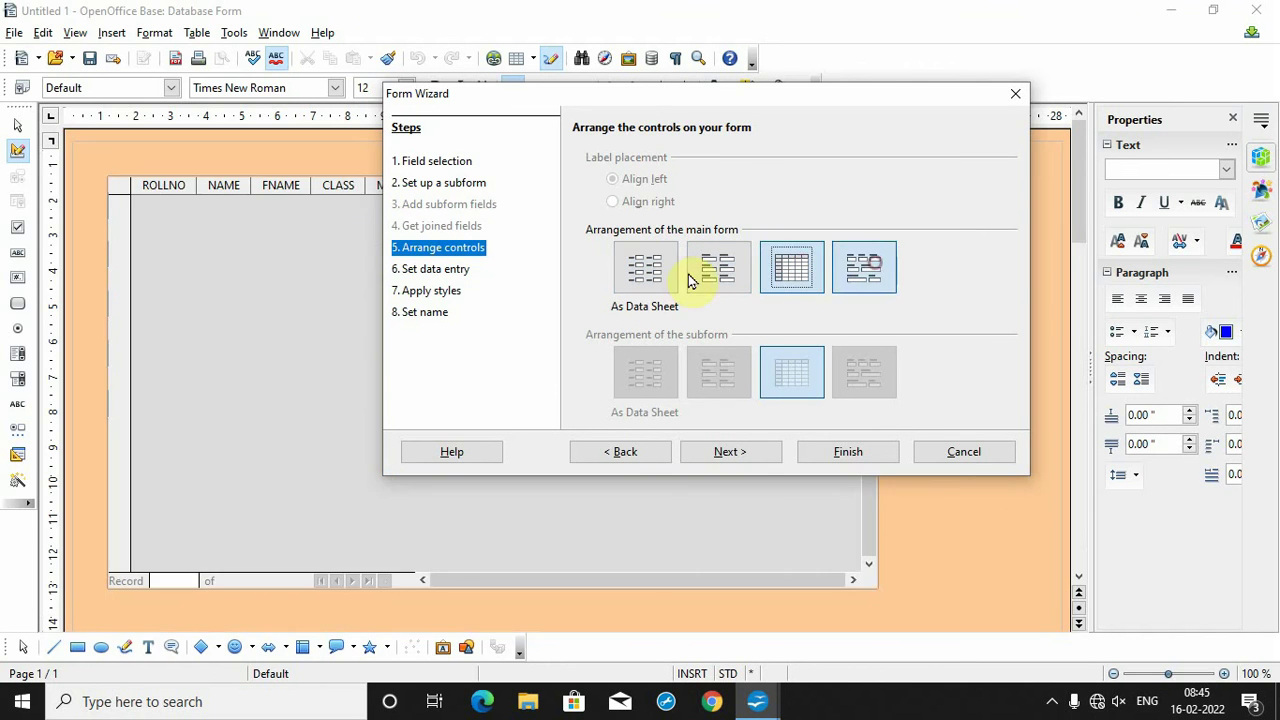
click(622, 266)
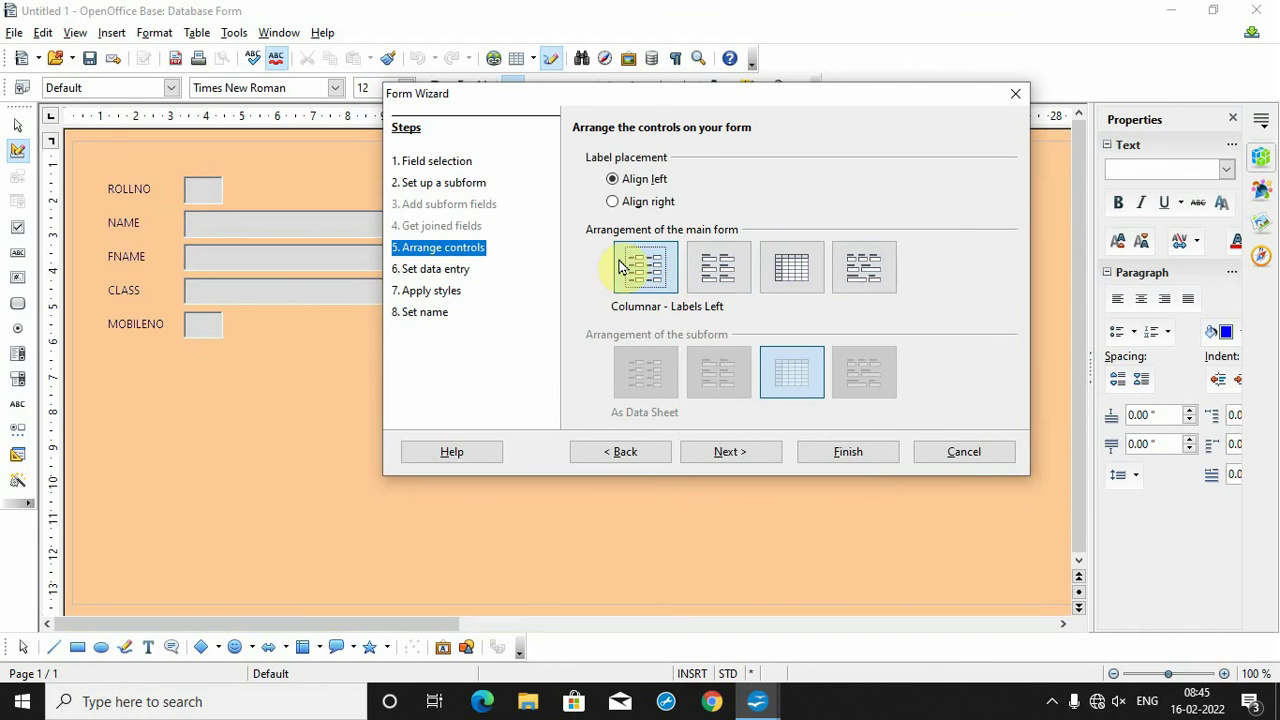
Step: Keep the form displaying all data, try the field borders No border and Flat, and choose 3D look
click(753, 455)
click(766, 453)
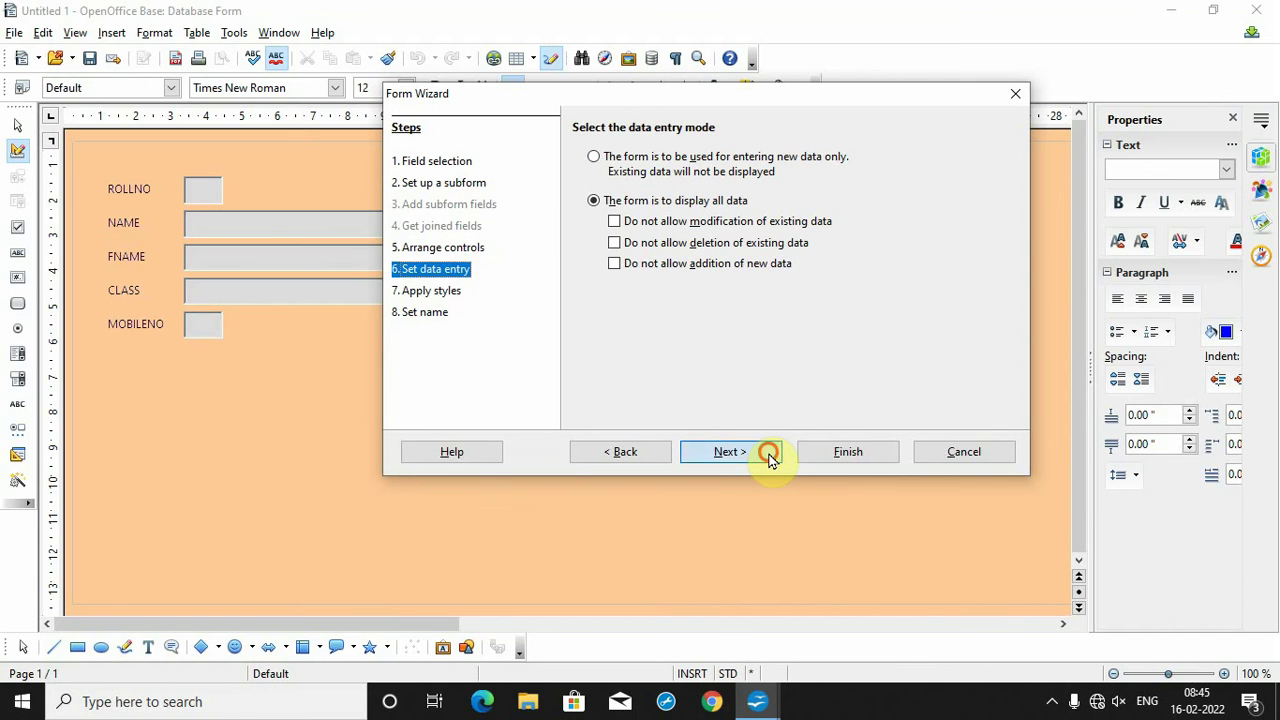
click(828, 182)
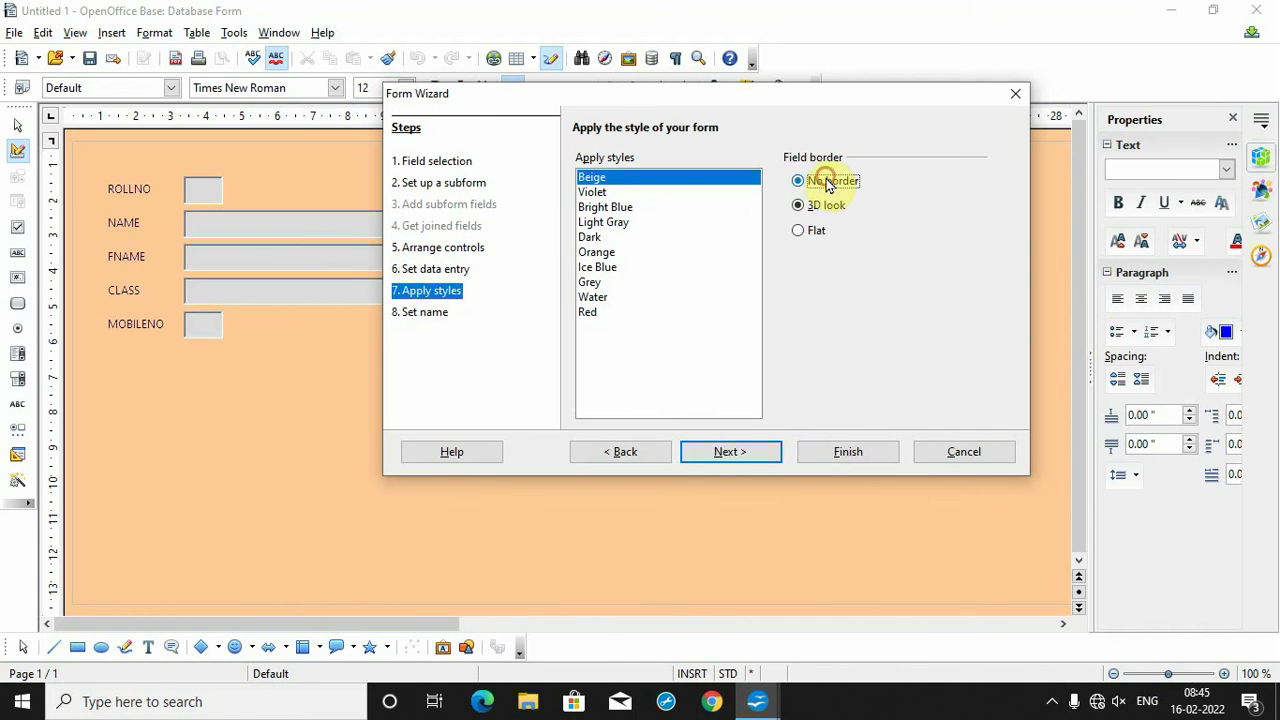
click(822, 205)
click(812, 232)
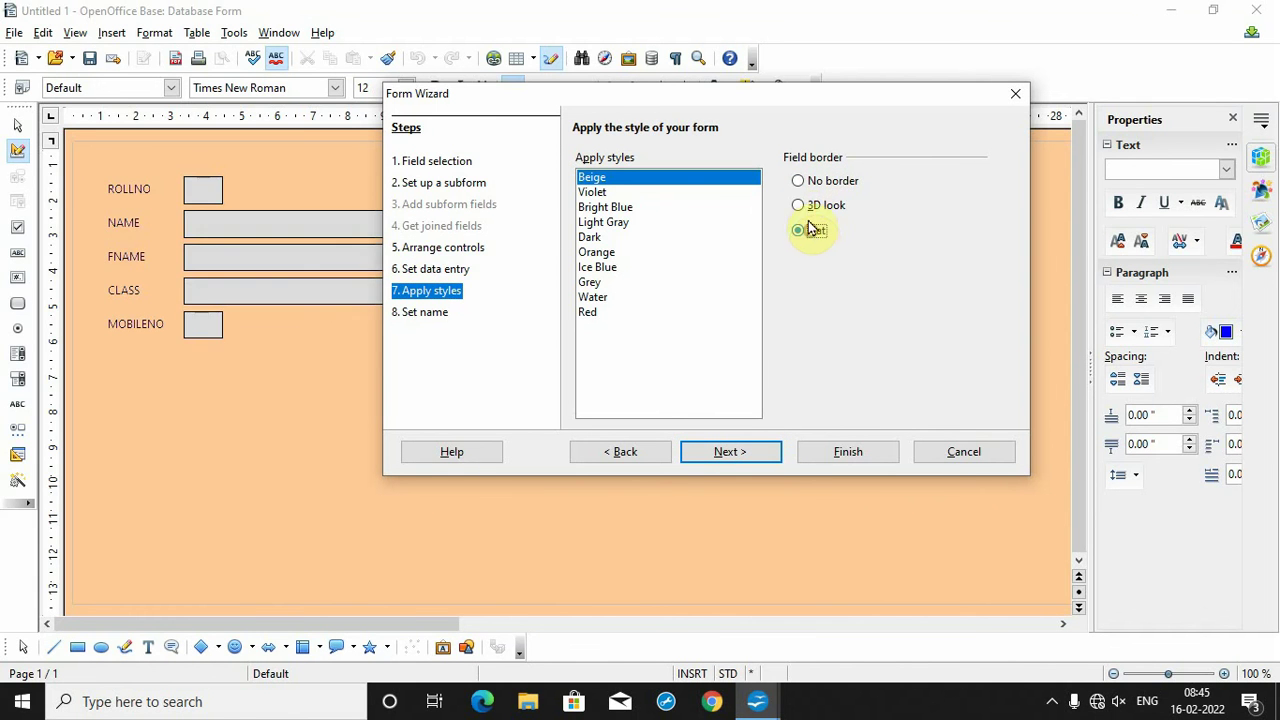
click(824, 206)
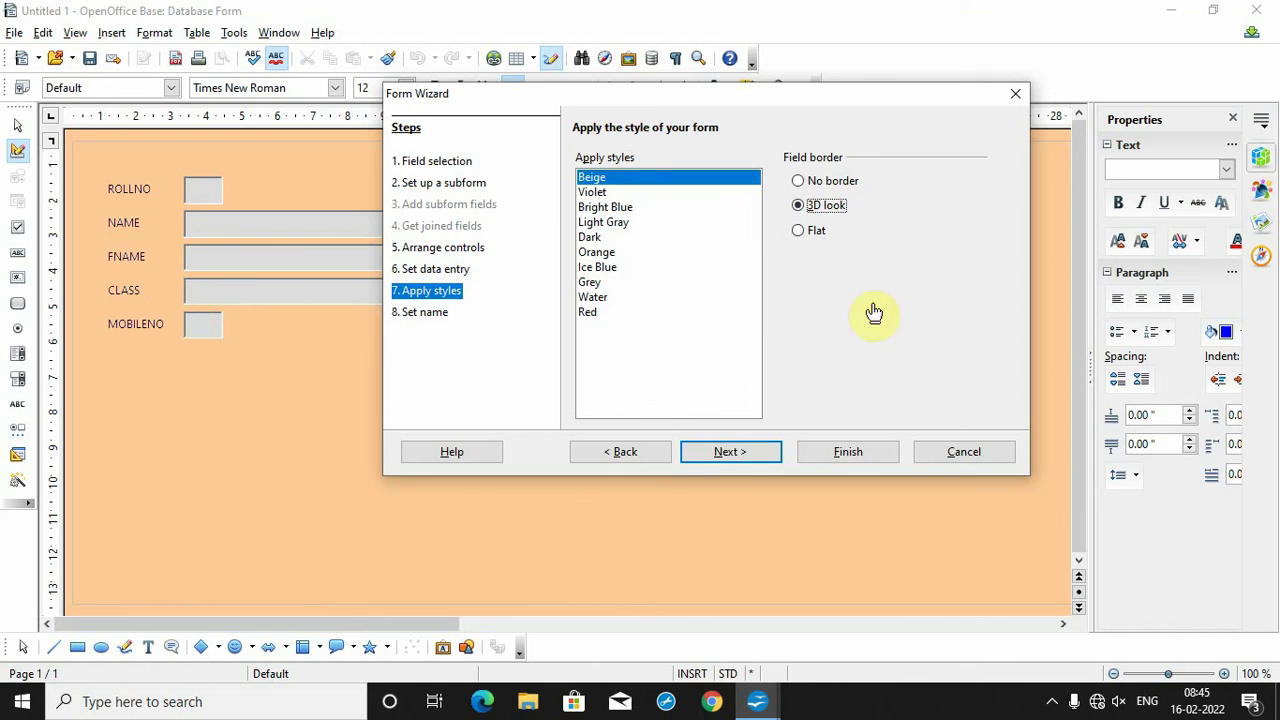
Step: Preview several form styles, apply Orange, and finish the form as TB1 with the option to work with it
drag(591, 194, 596, 253)
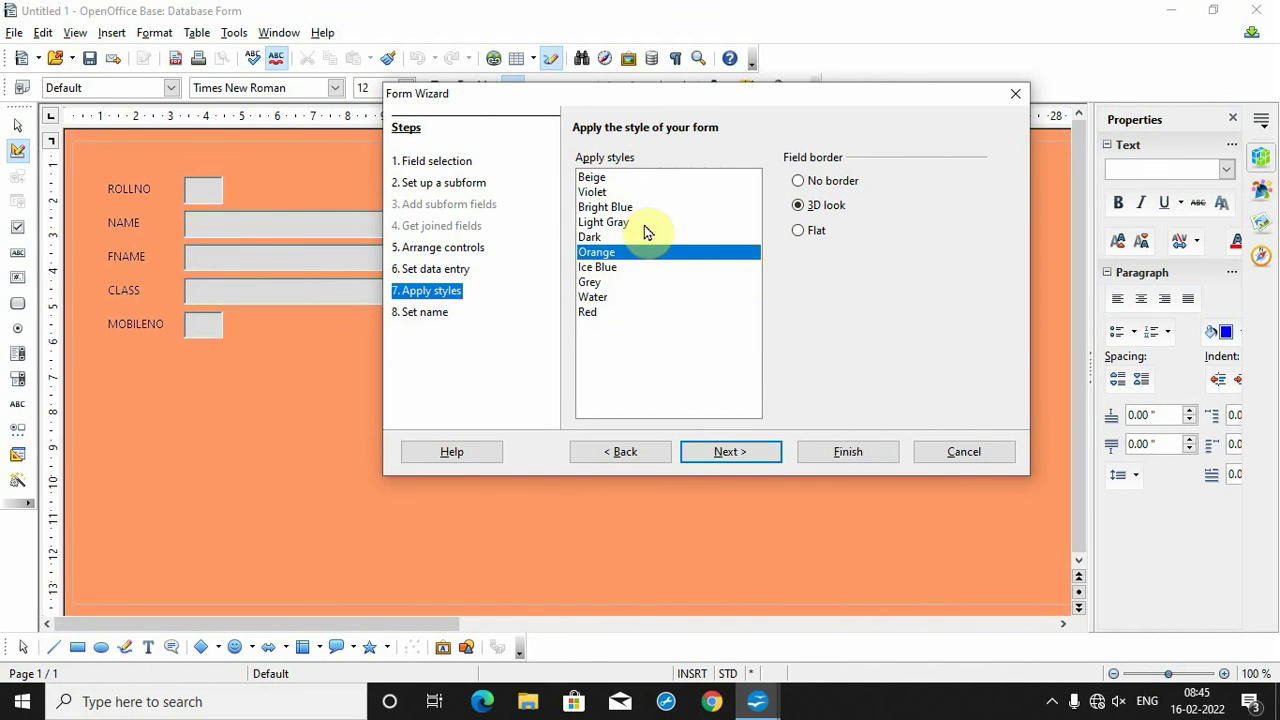
click(600, 177)
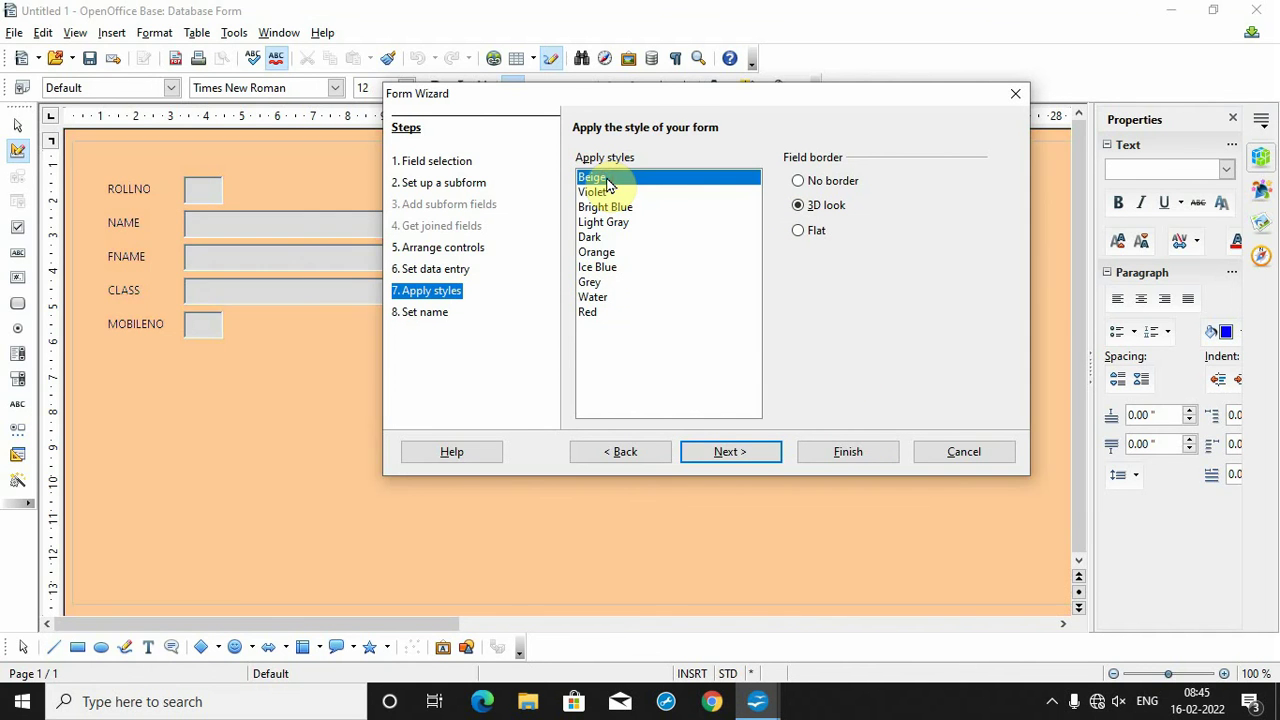
click(600, 267)
click(597, 297)
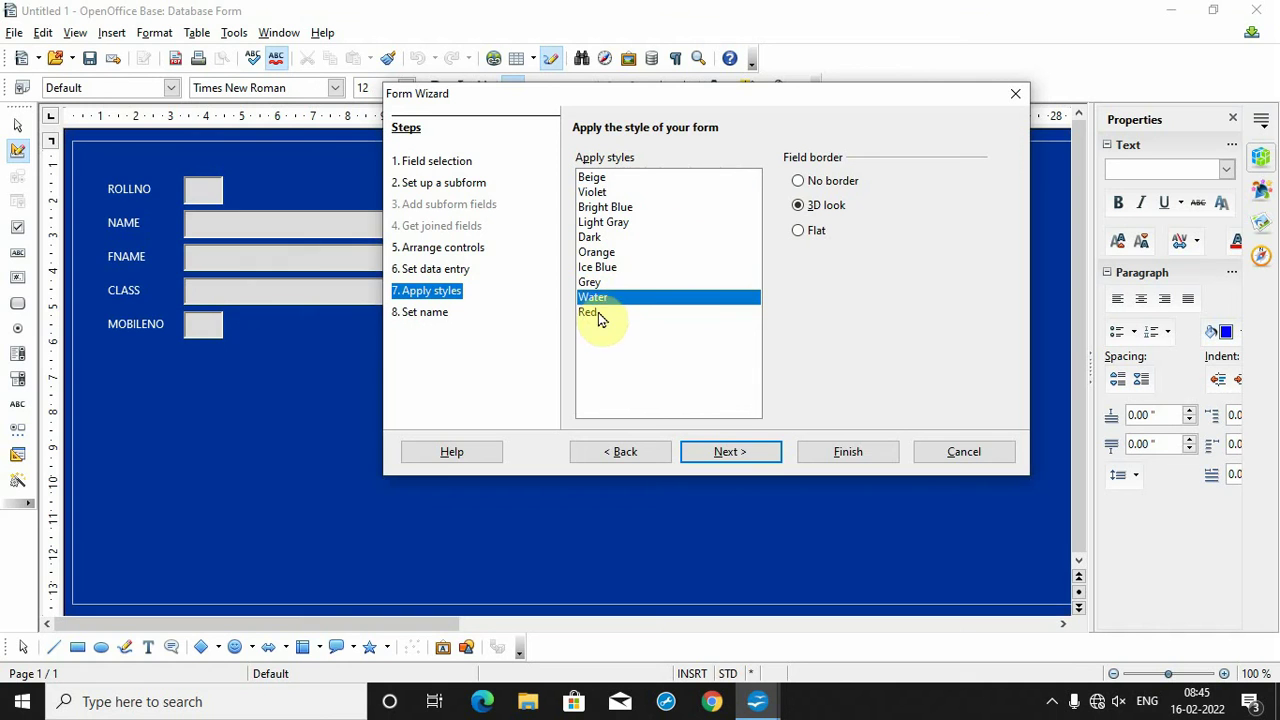
click(597, 314)
click(595, 267)
click(596, 252)
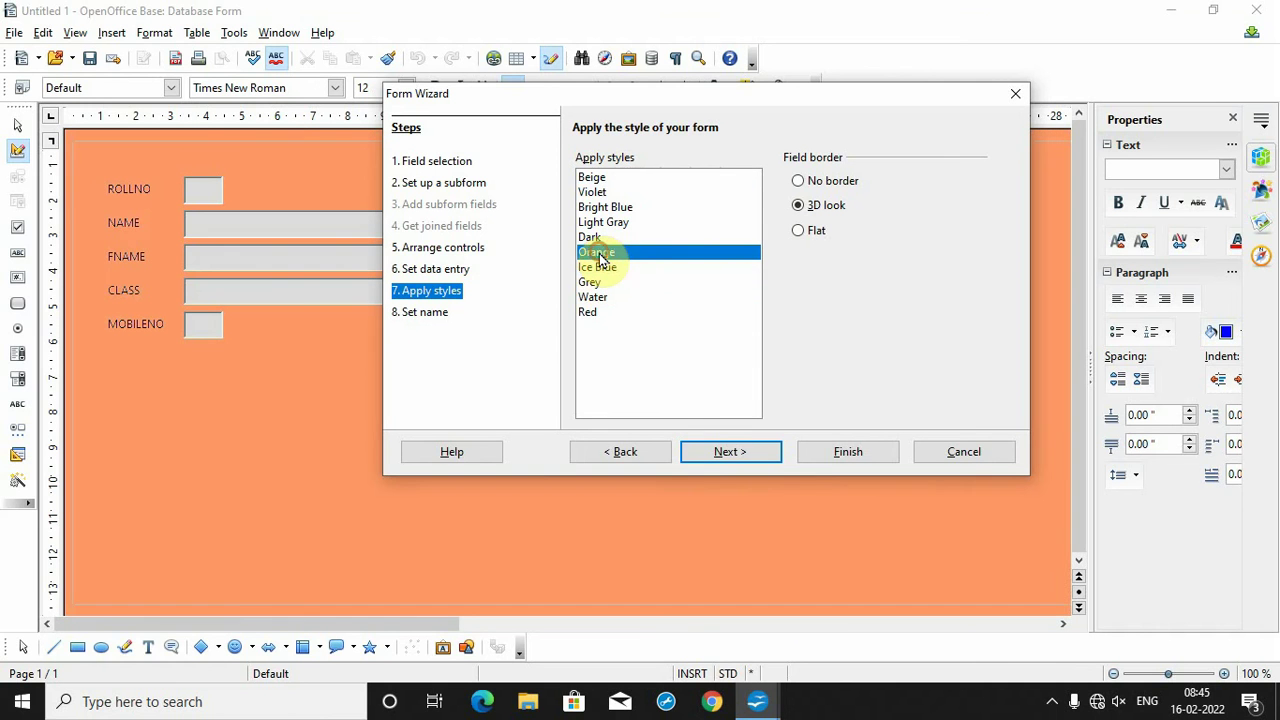
click(743, 459)
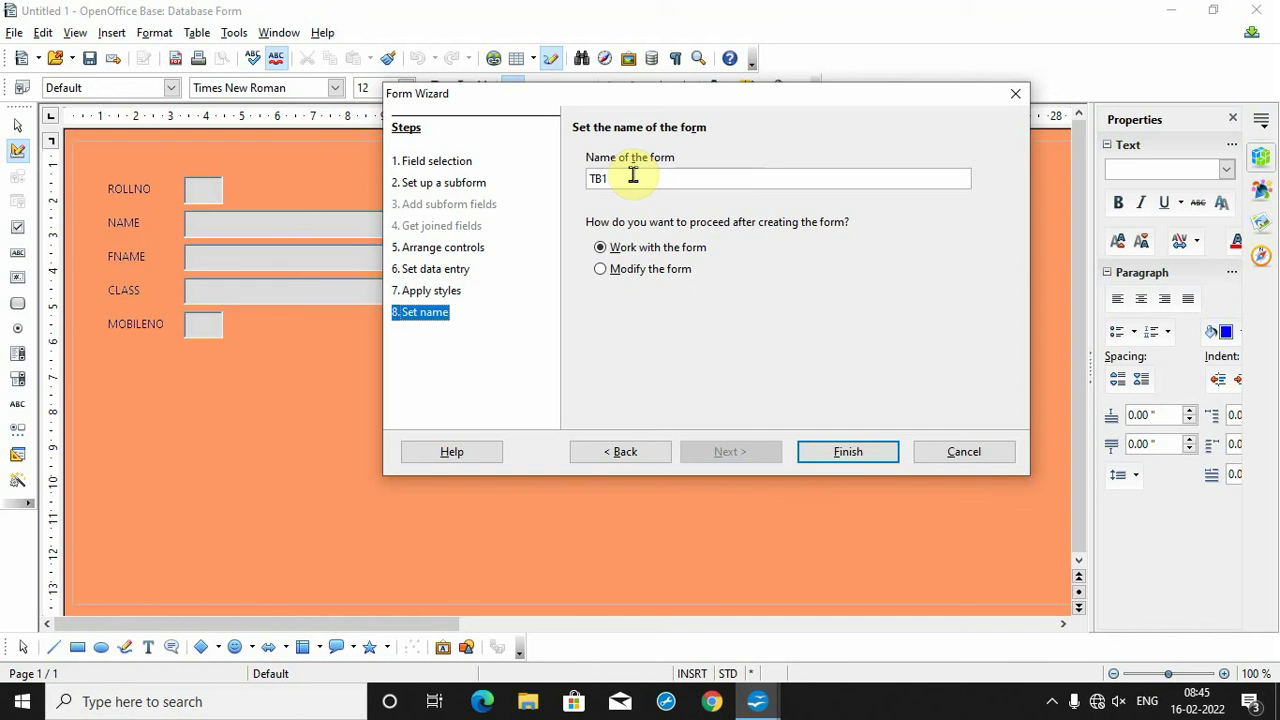
click(850, 455)
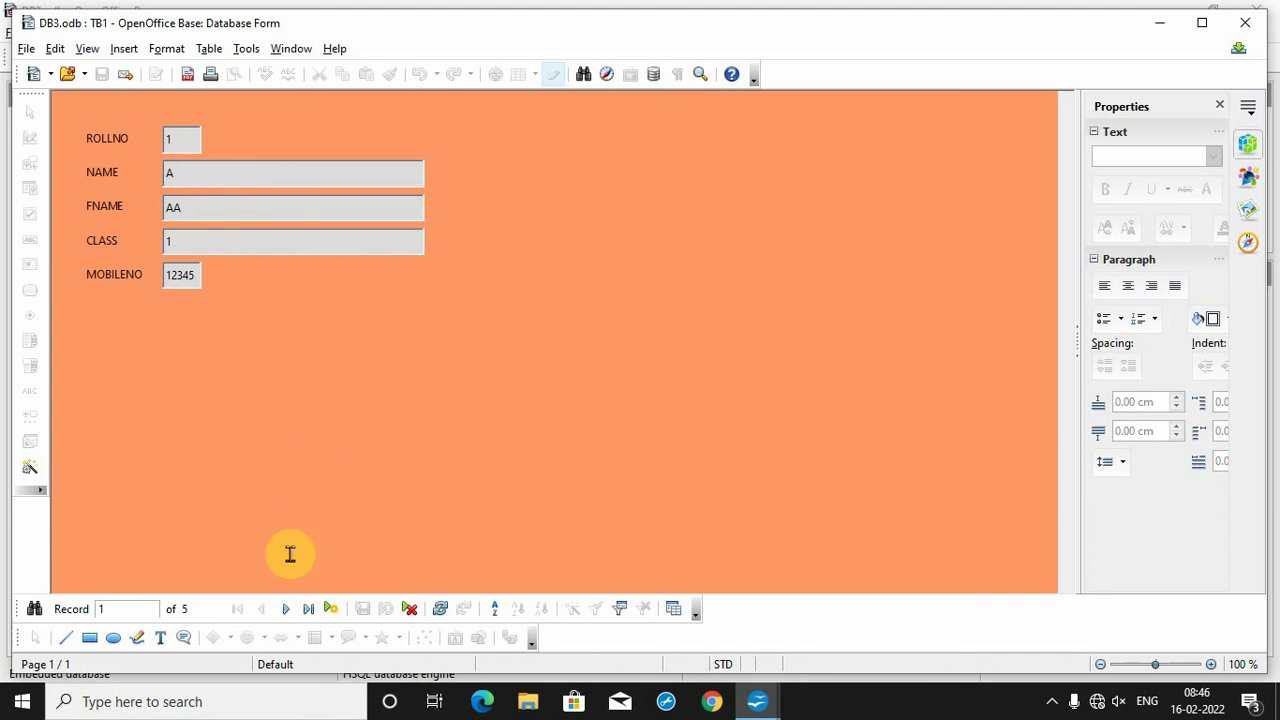
Step: Browse the TB1 form forward through the records to the last one and return to the first
click(287, 609)
click(287, 609)
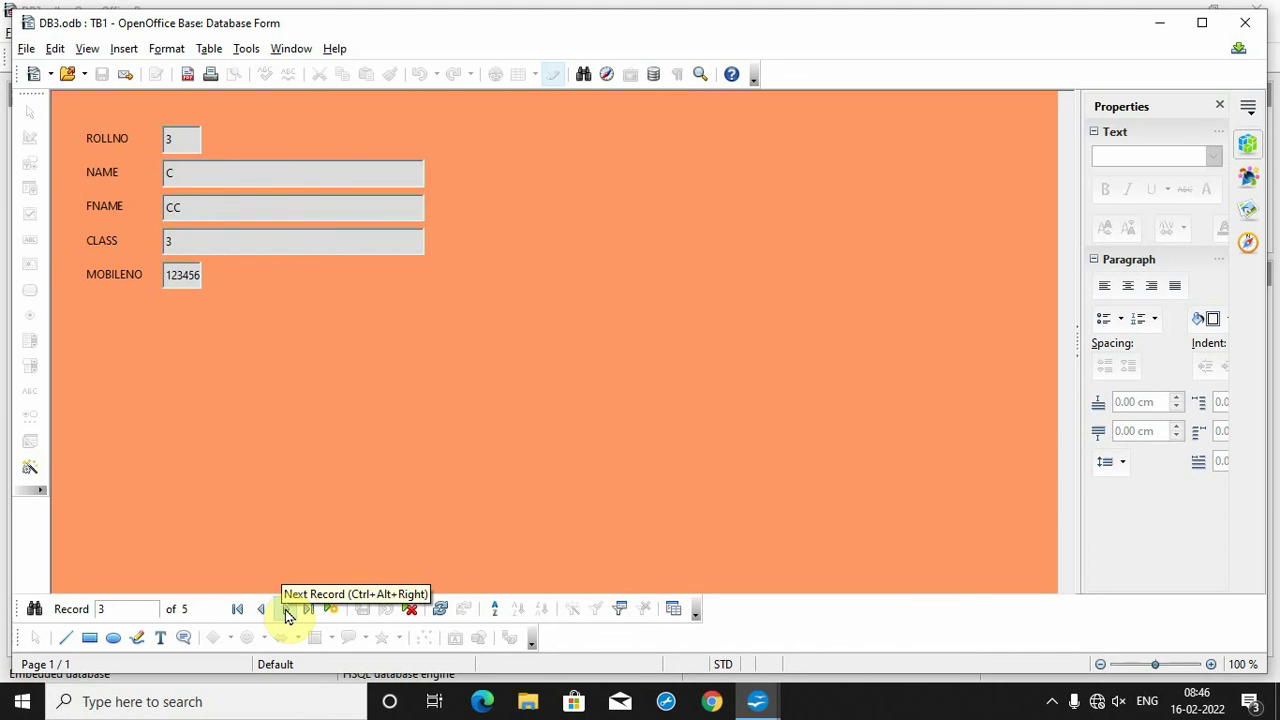
click(287, 609)
click(287, 609)
click(287, 609)
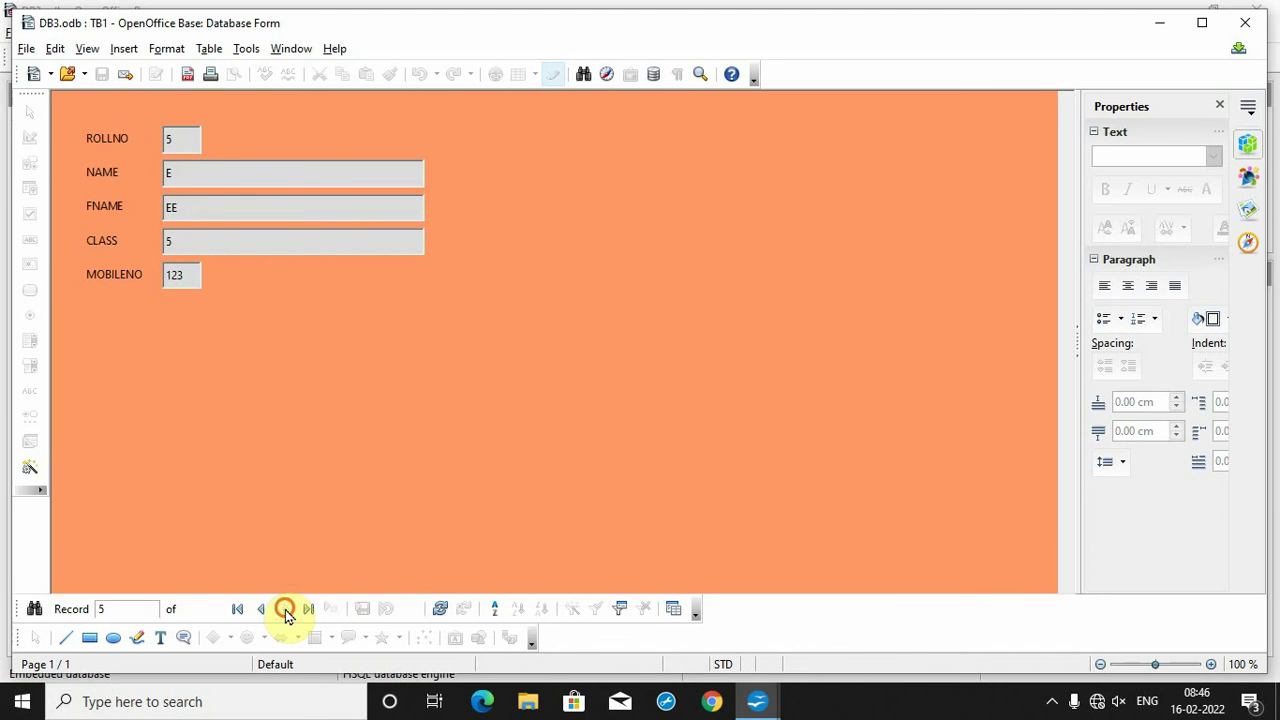
click(255, 609)
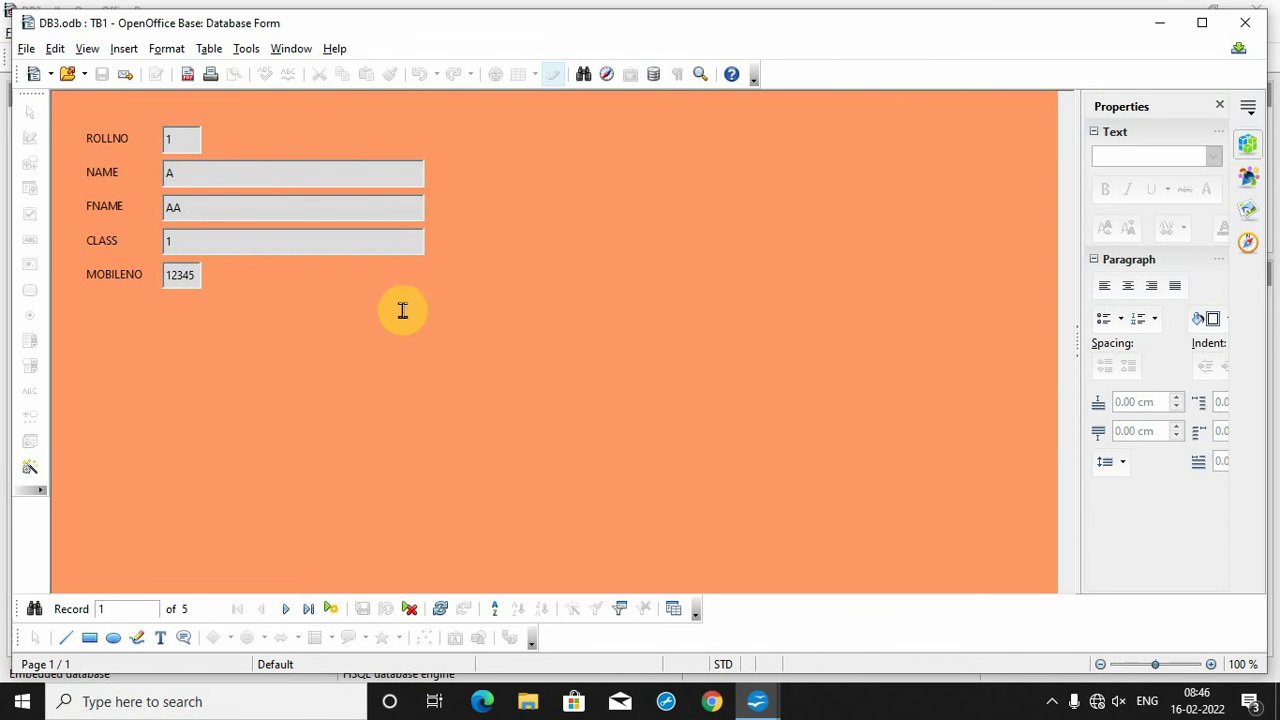
Step: Close the TB1 form, open the TB1 table to view its records, and close the table again
click(1245, 22)
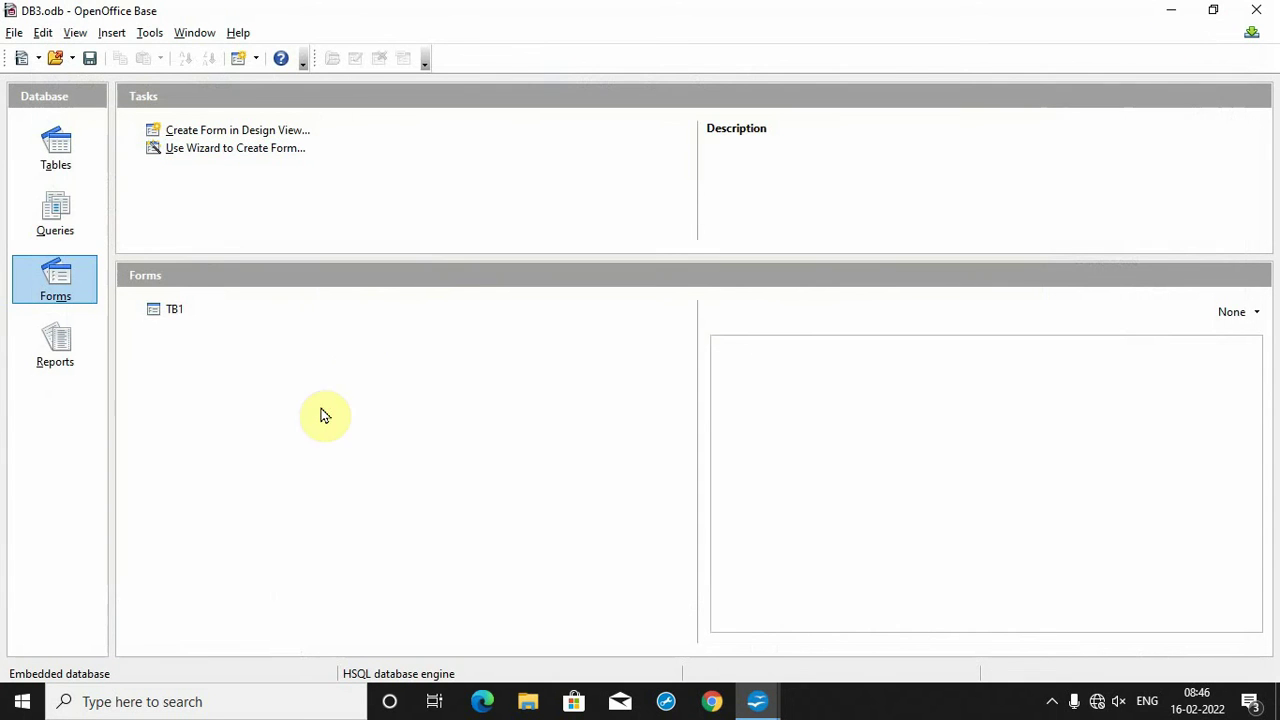
click(57, 165)
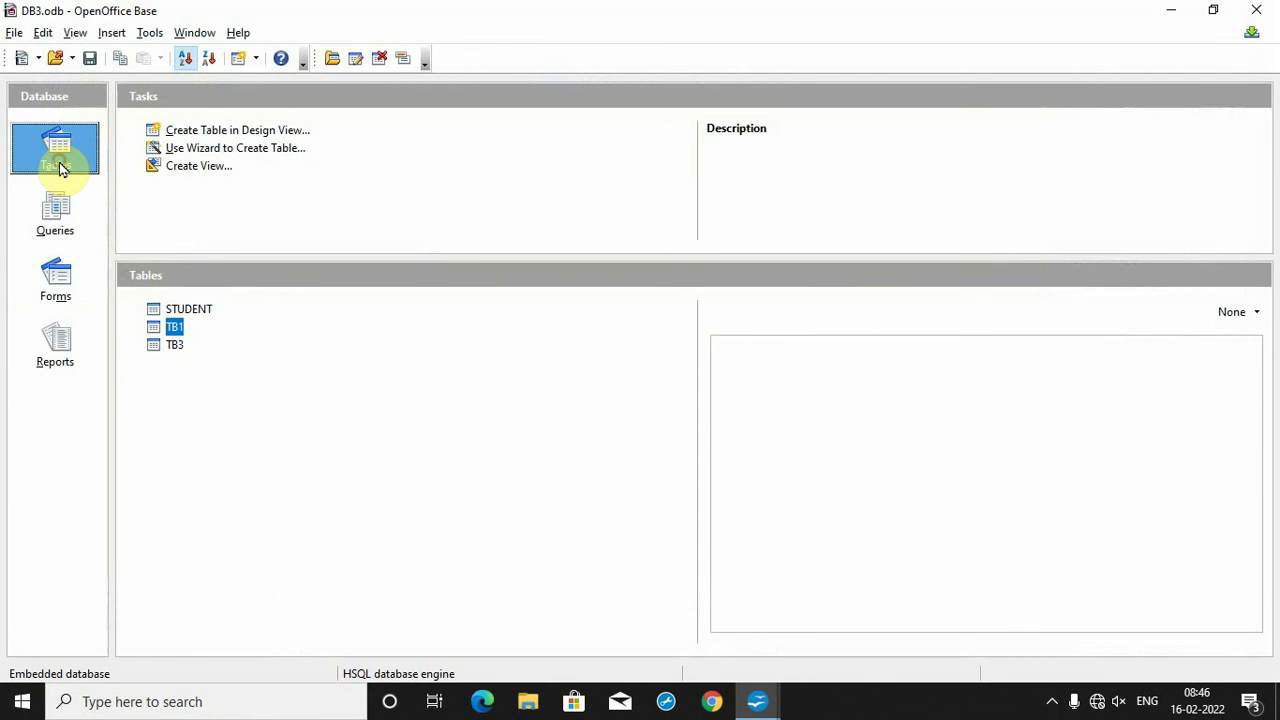
right_click(177, 330)
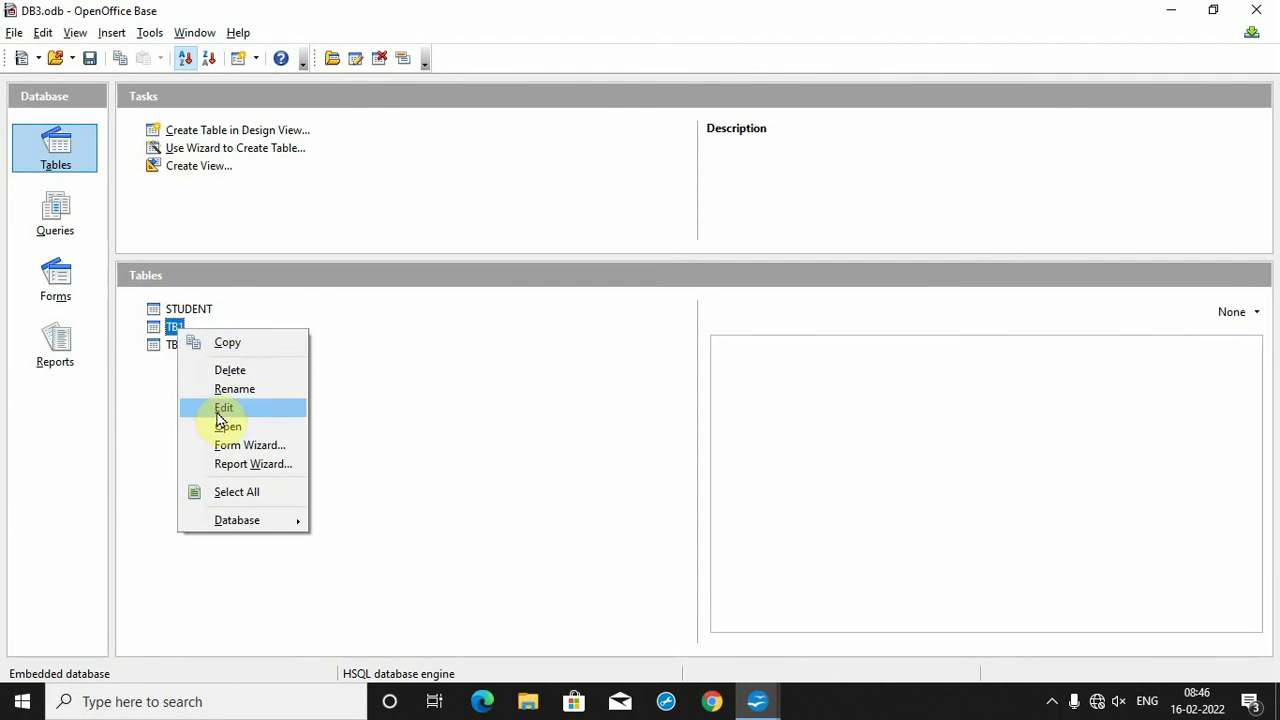
click(224, 430)
click(115, 183)
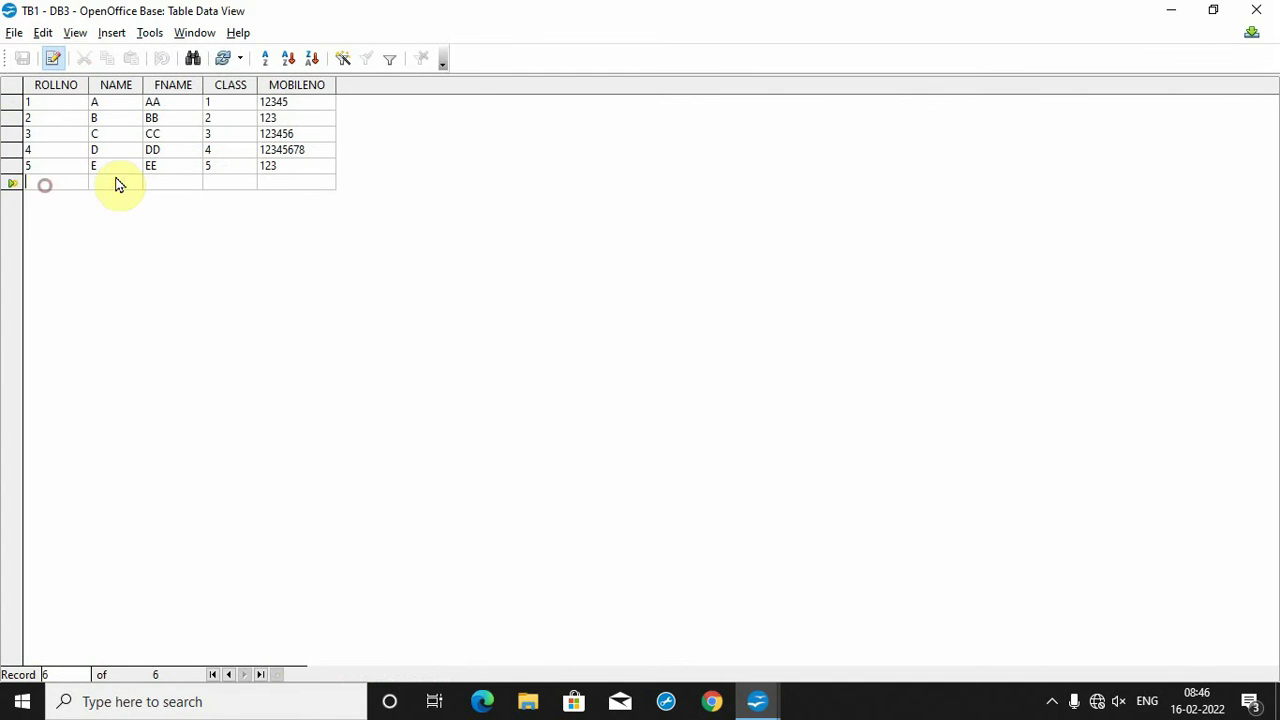
click(1256, 11)
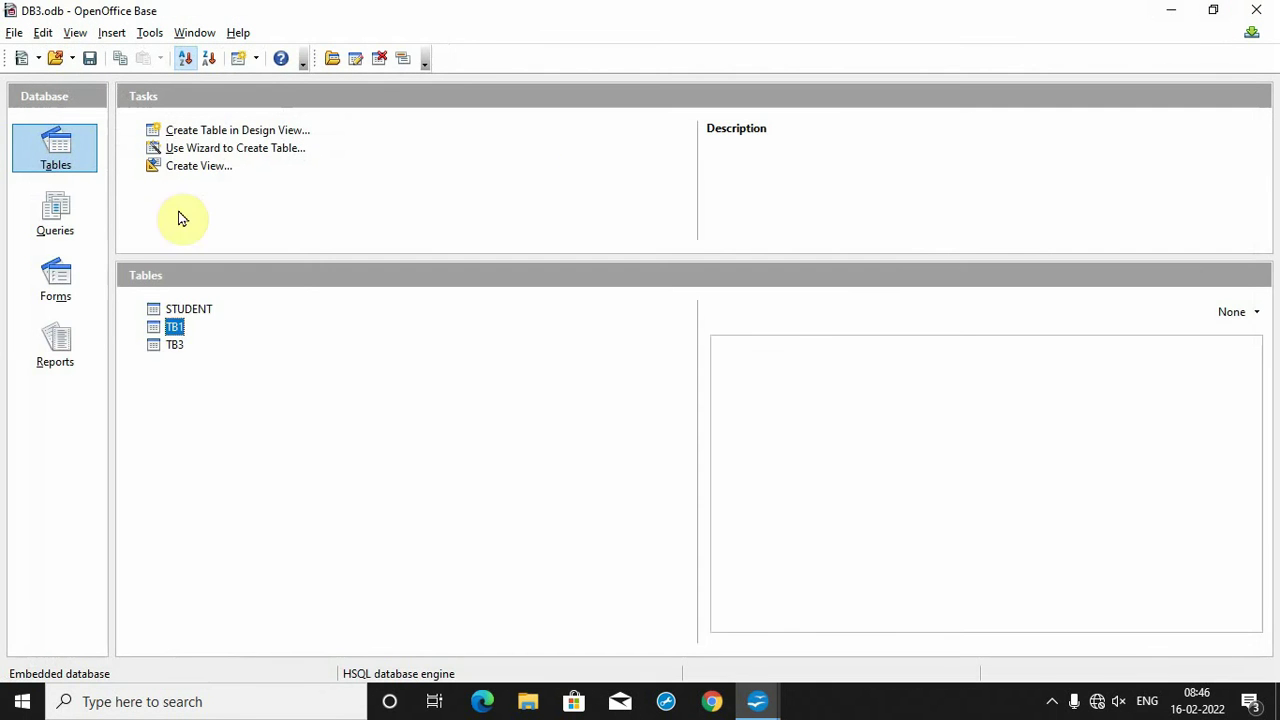
Step: Reopen the saved TB1 form from the database's forms to view it, and close it again
click(57, 284)
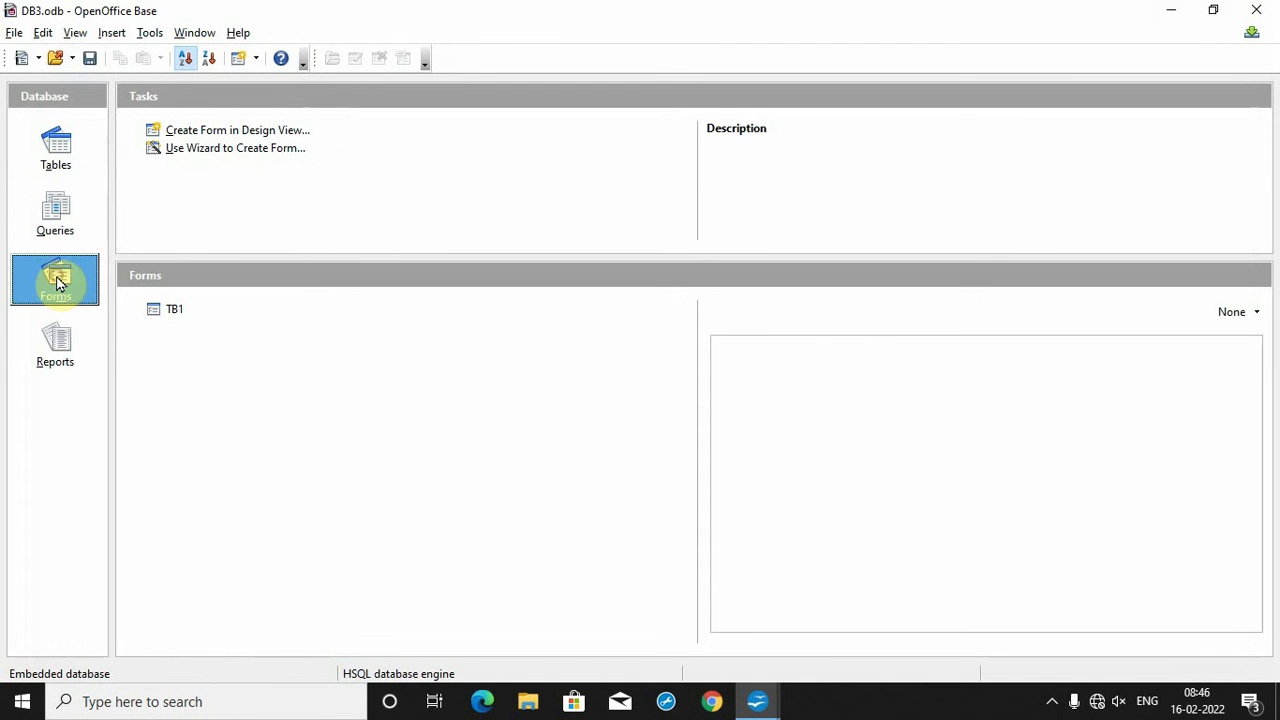
click(173, 316)
double_click(173, 316)
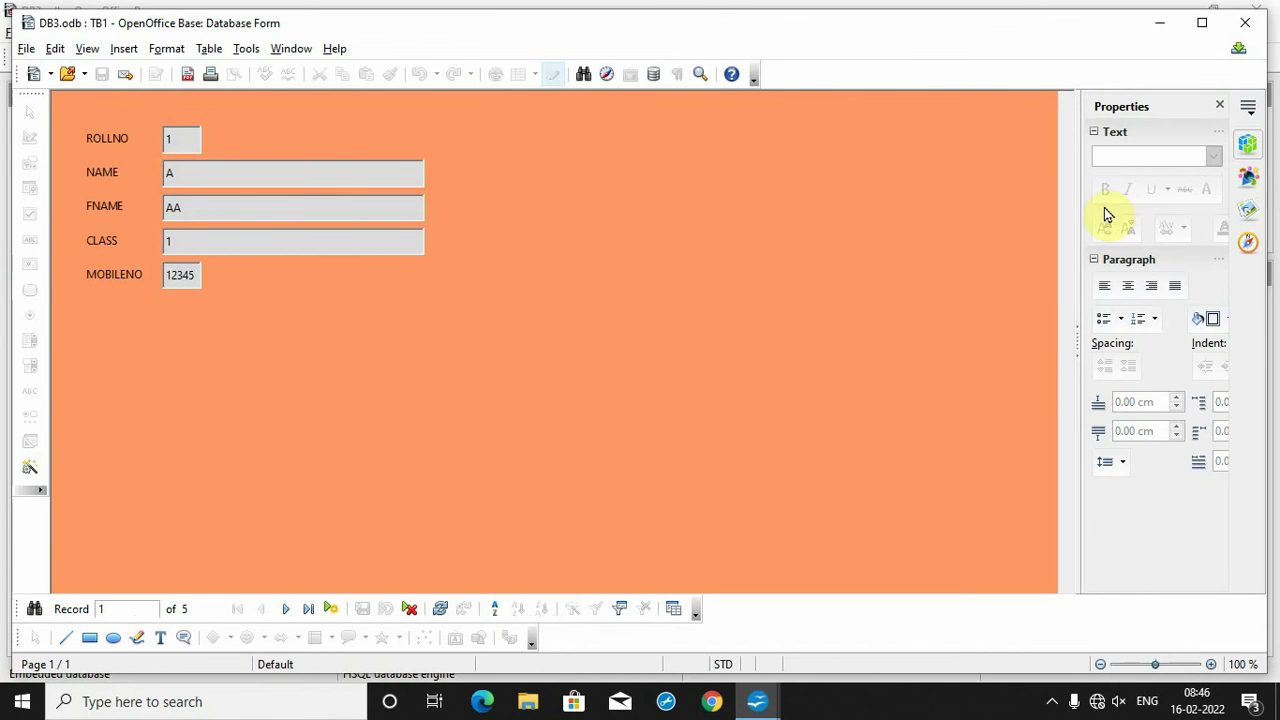
click(1245, 22)
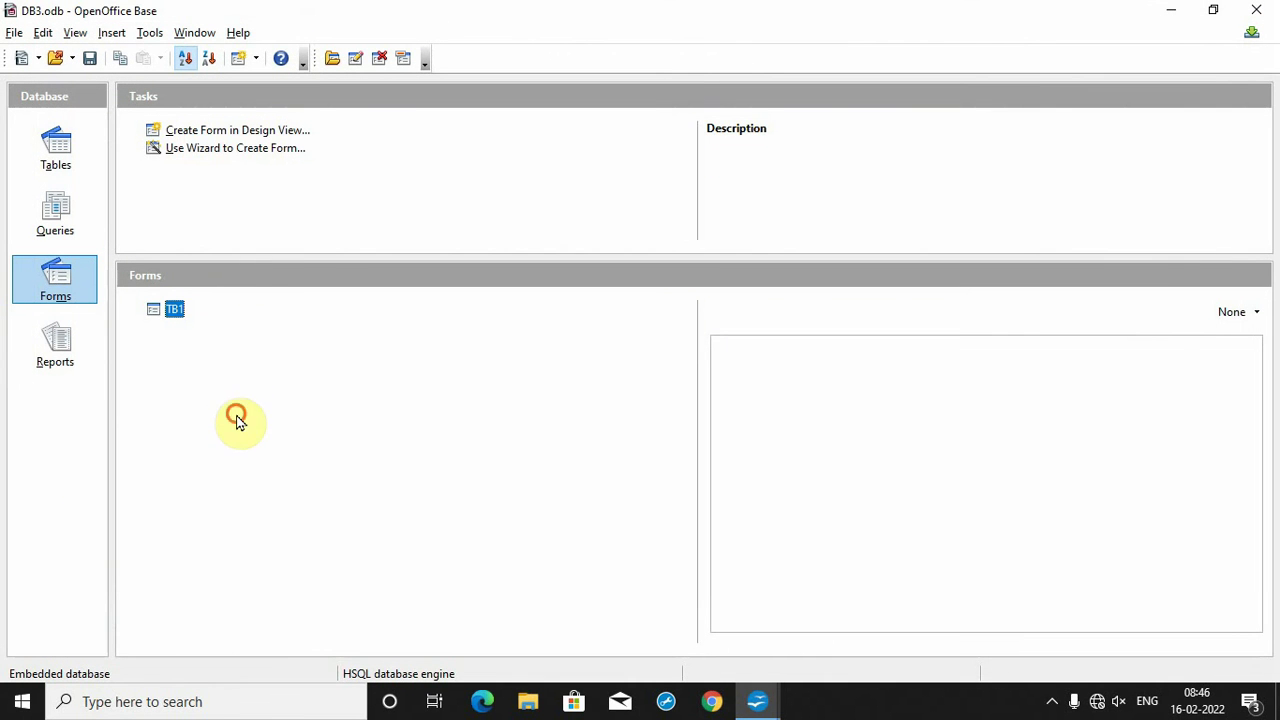